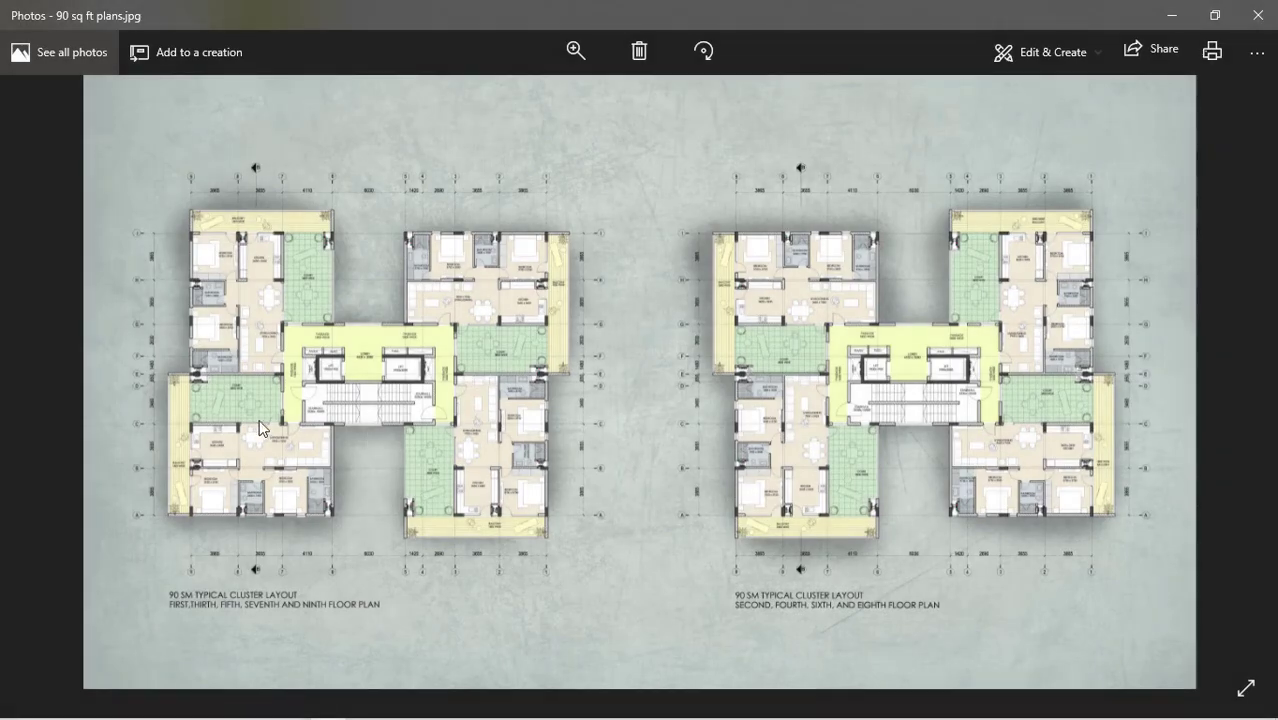
# Step: Examine the first cluster plan's rooms and dimensions in the reference image of the 90 SM typical cluster layouts
pyautogui.scroll(5, 216, 568)
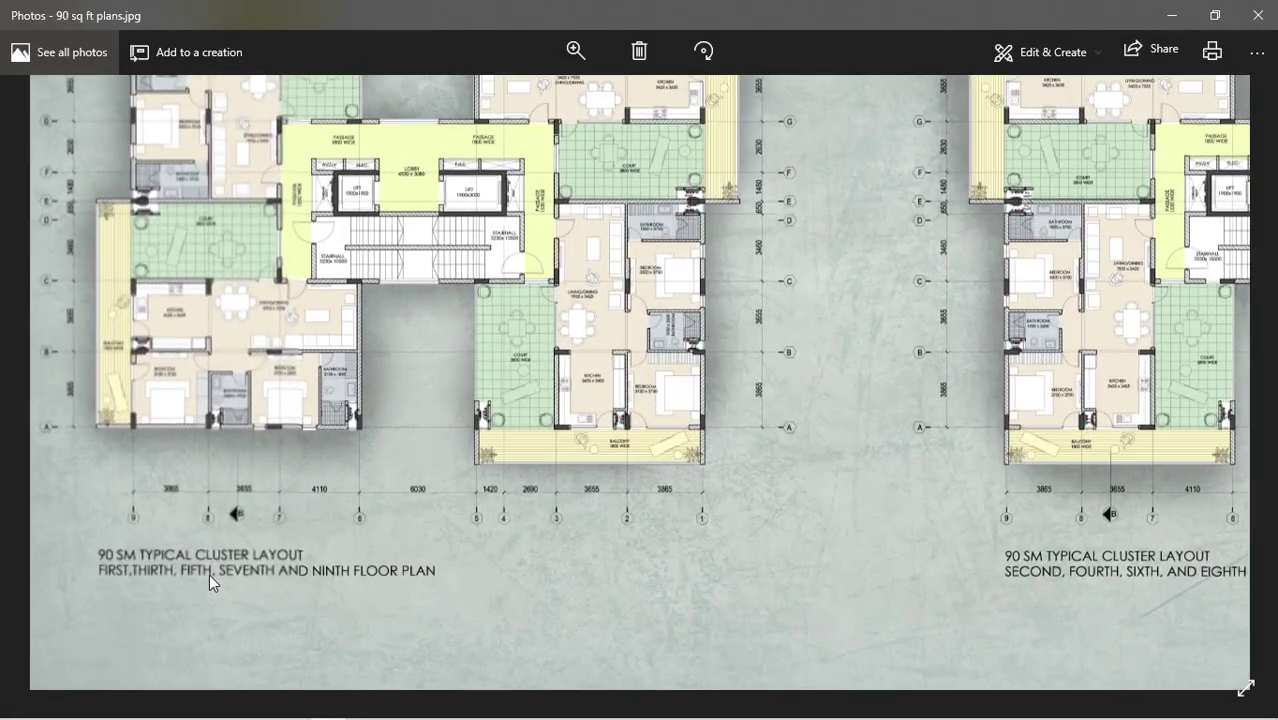
pyautogui.scroll(5, 412, 290)
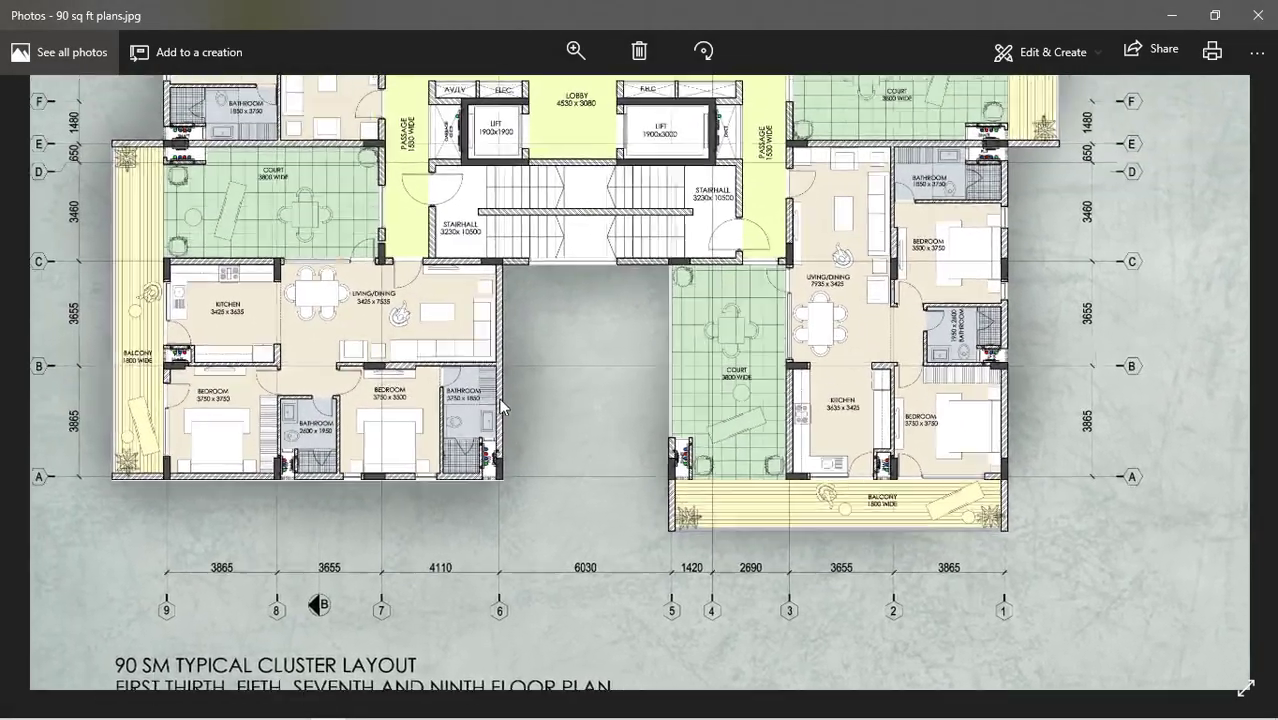
pyautogui.scroll(3, 635, 284)
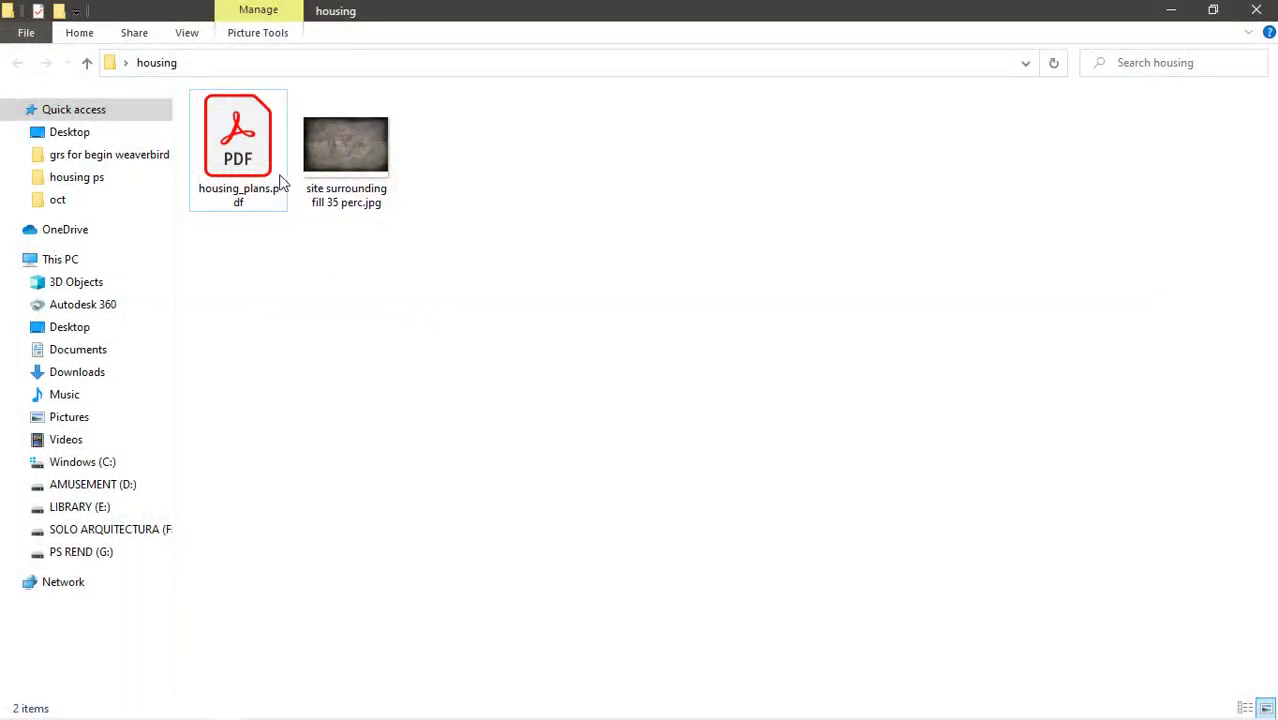
# Step: View housing_plans.pdf from the housing folder in Adobe Acrobat Reader DC and close it
pyautogui.click(280, 180)
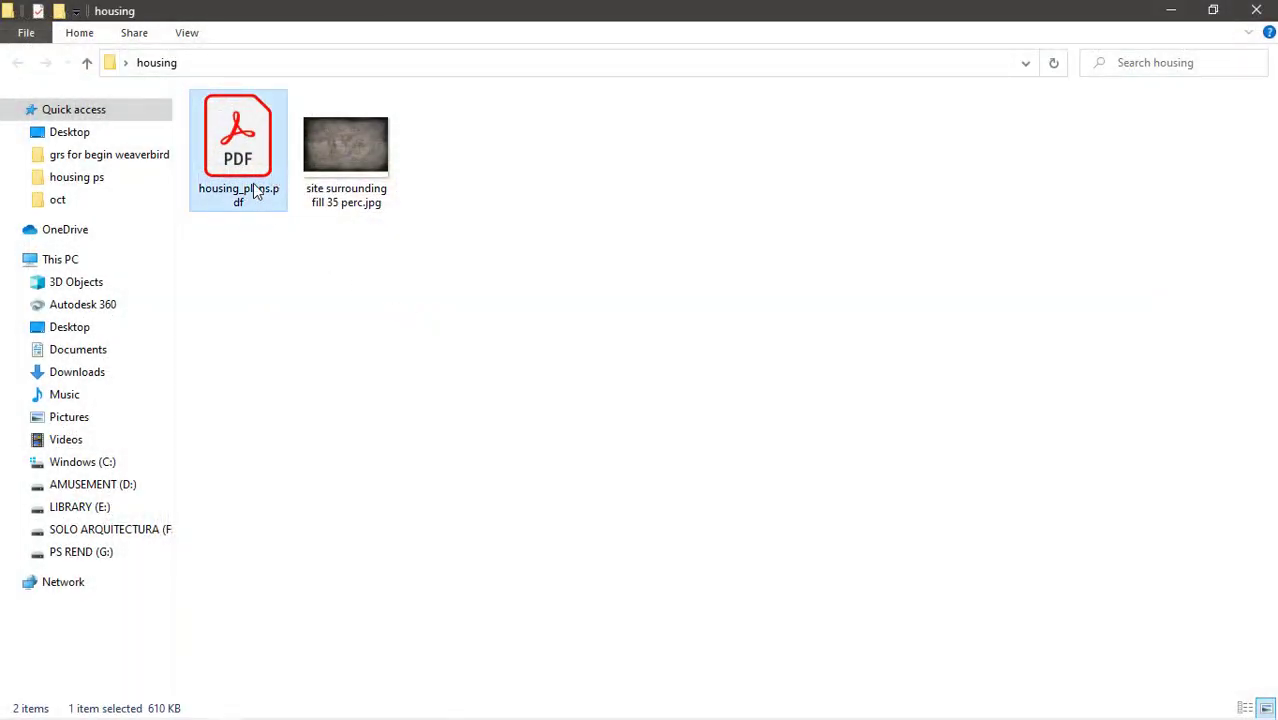
pyautogui.doubleClick(255, 190)
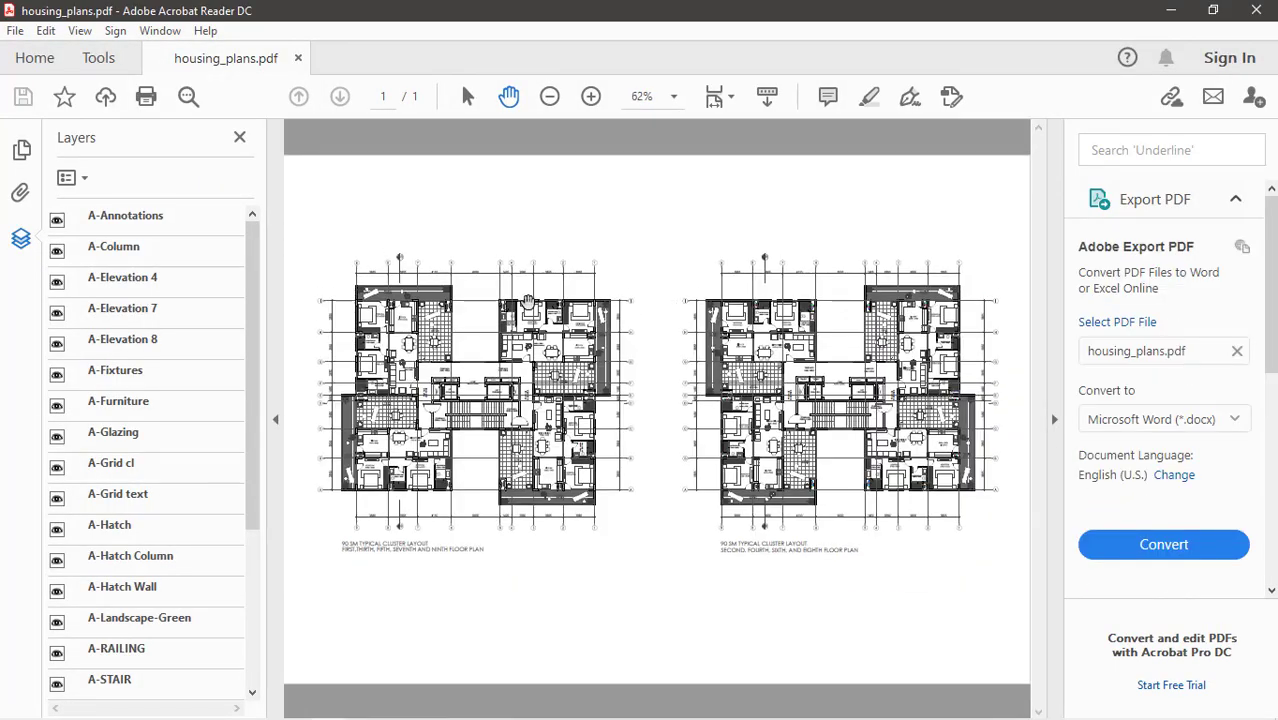
pyautogui.click(1257, 11)
# Step: Open housing_plans.pdf from the housing folder in Adobe Photoshop CC 2015
pyautogui.rightClick(260, 170)
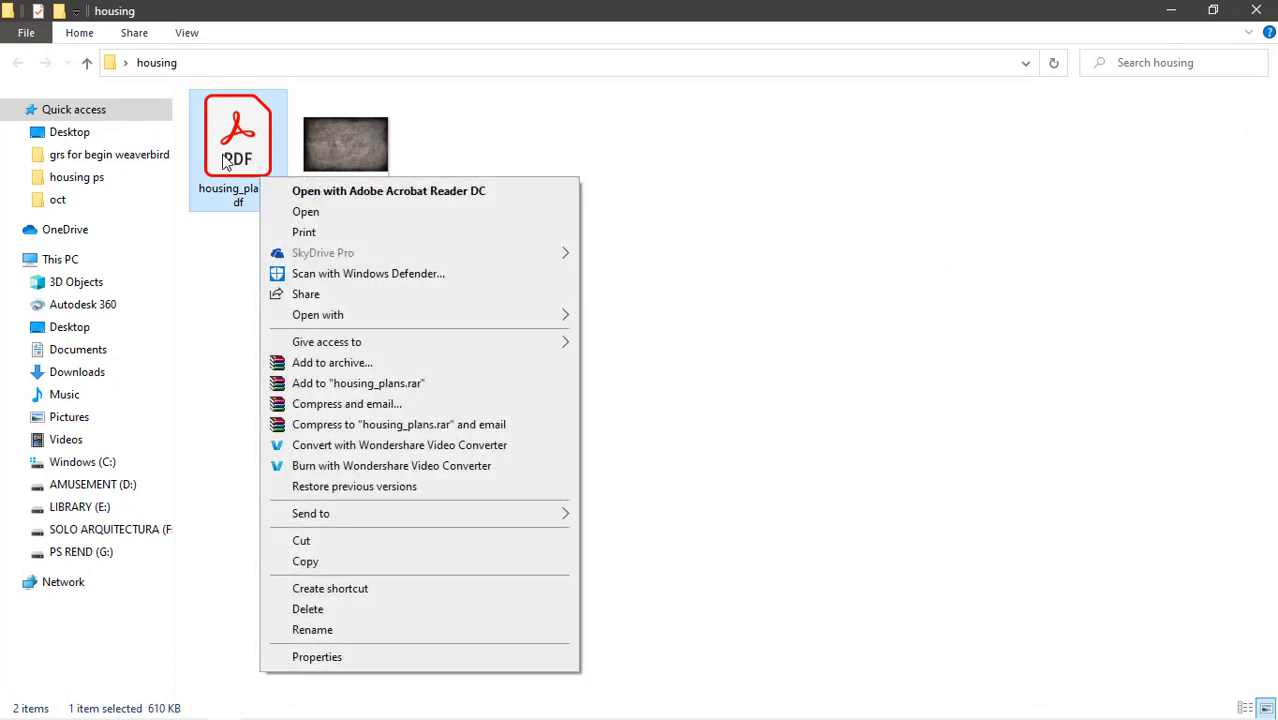
pyautogui.rightClick(256, 190)
pyautogui.moveTo(503, 290)
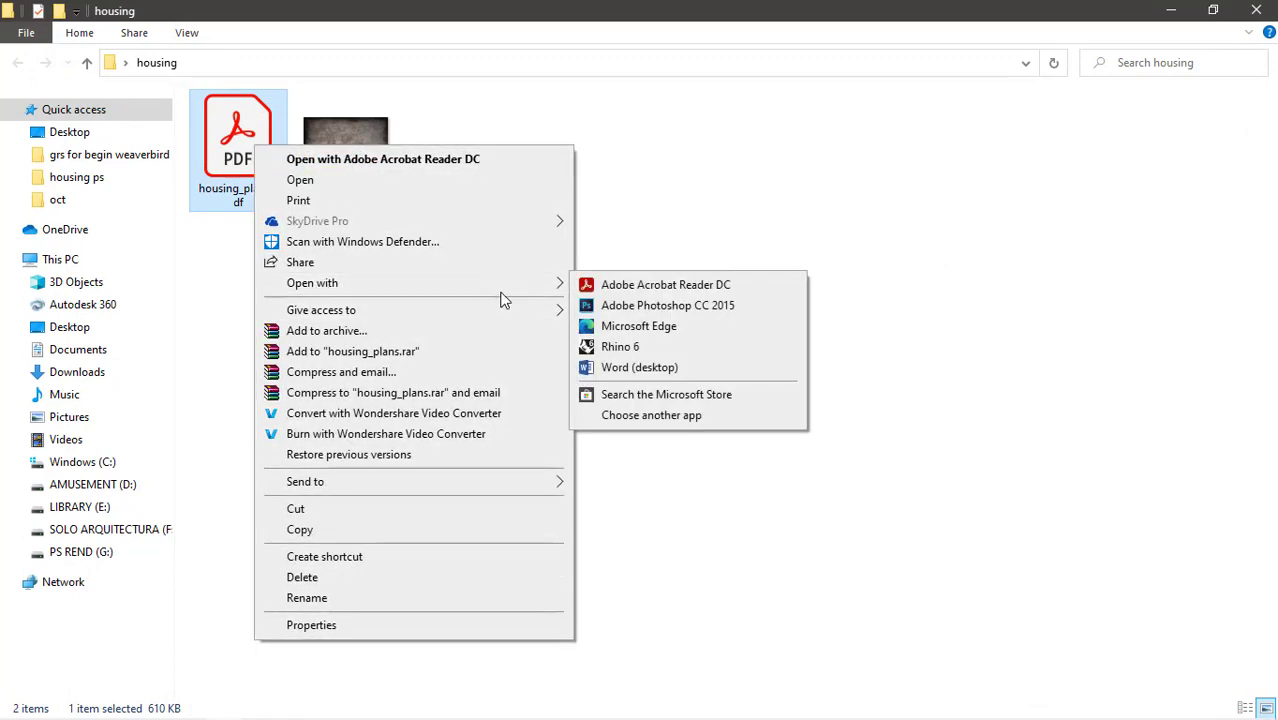
pyautogui.click(620, 306)
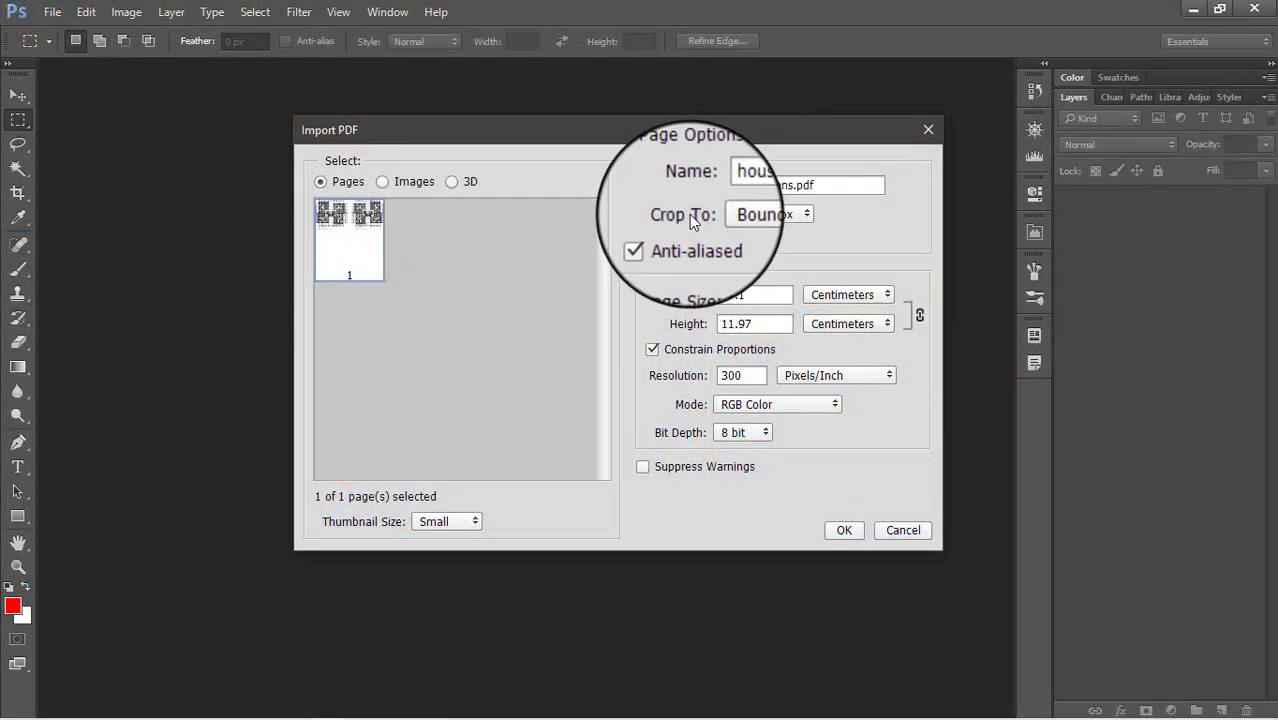
# Step: Set the PDF page's crop to Art Box and import it at 300 pixels/inch in RGB Color
pyautogui.click(763, 215)
pyautogui.click(737, 306)
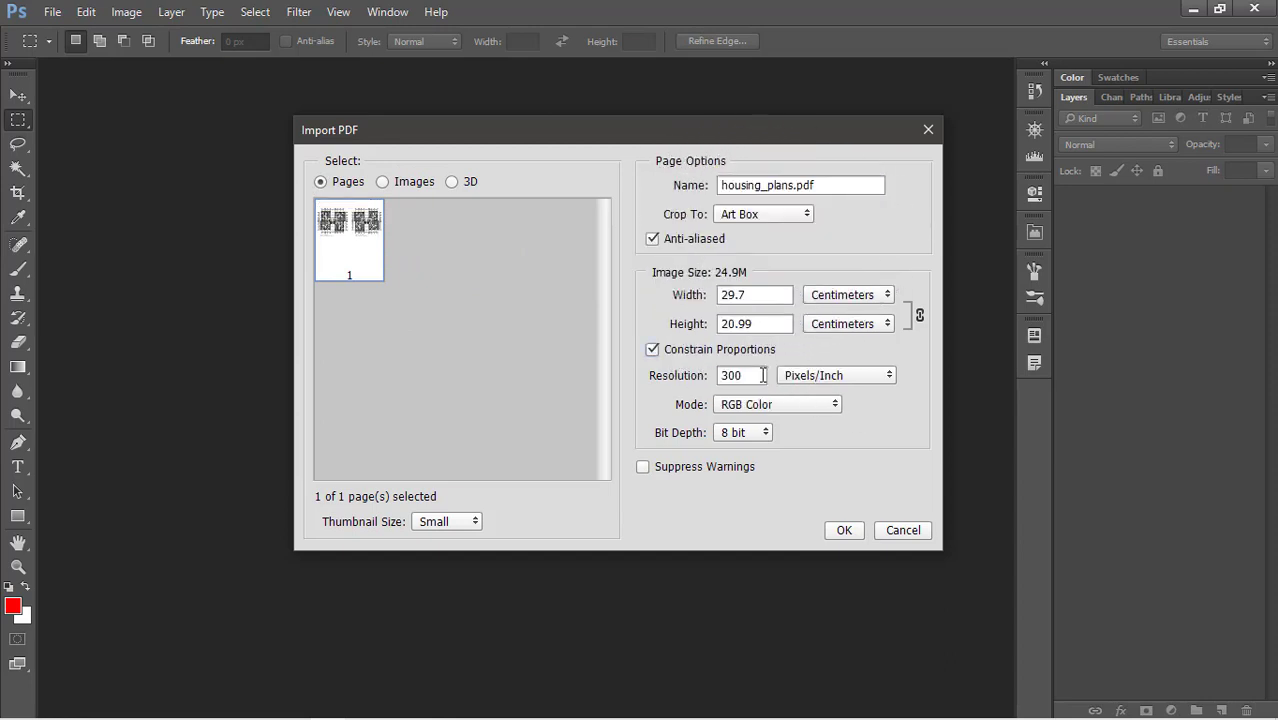
pyautogui.click(843, 531)
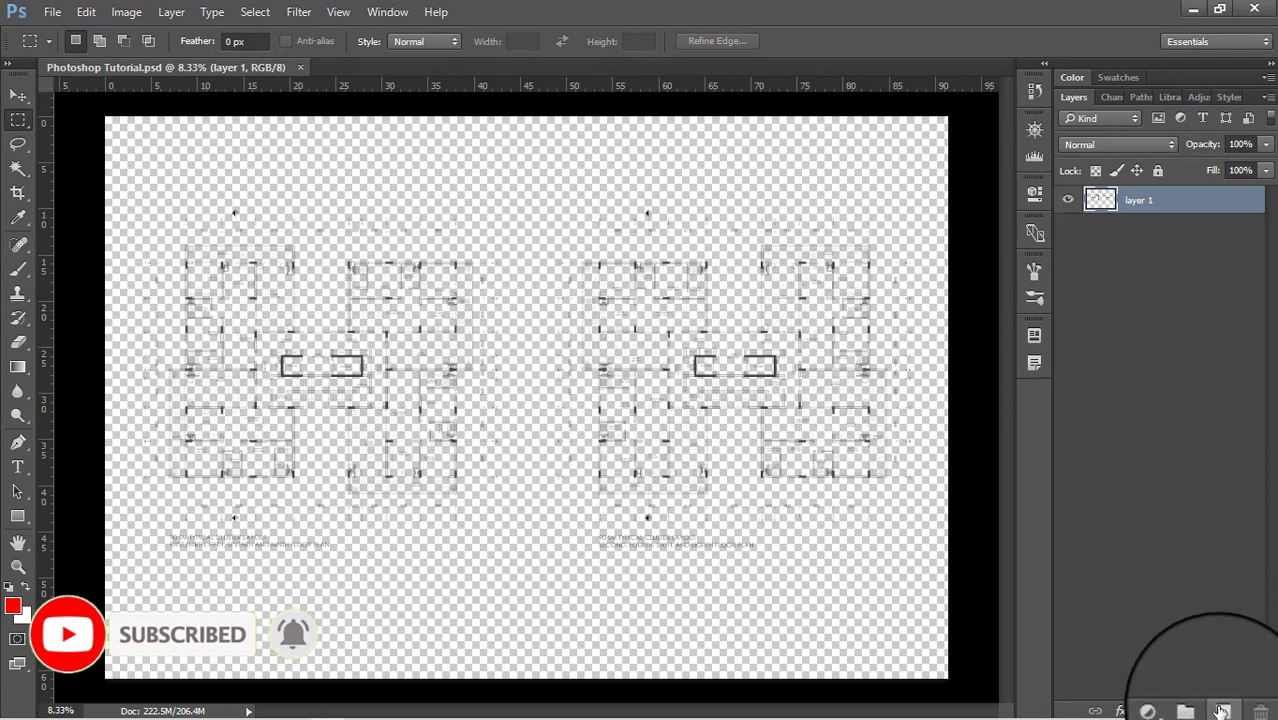
# Step: Add a new layer beneath the plan drawing layer and fill it with white as the background
pyautogui.click(1222, 710)
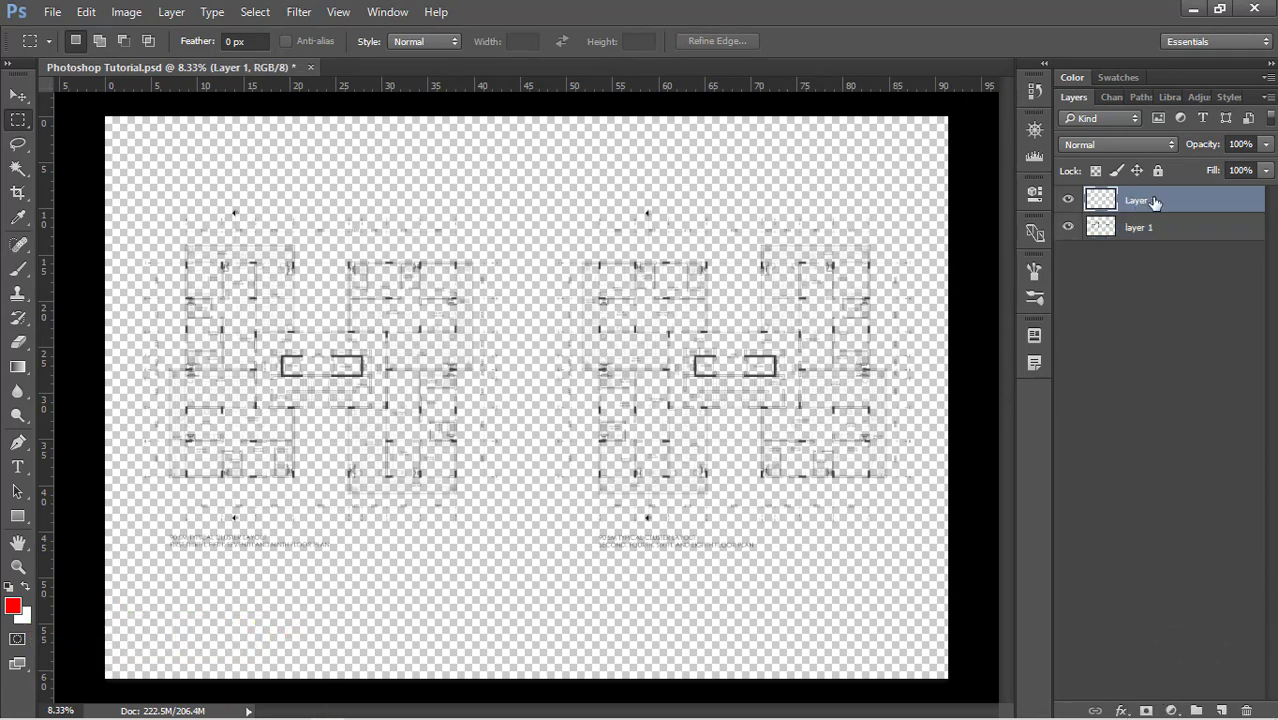
pyautogui.moveTo(1153, 201); pyautogui.dragTo(1141, 262)
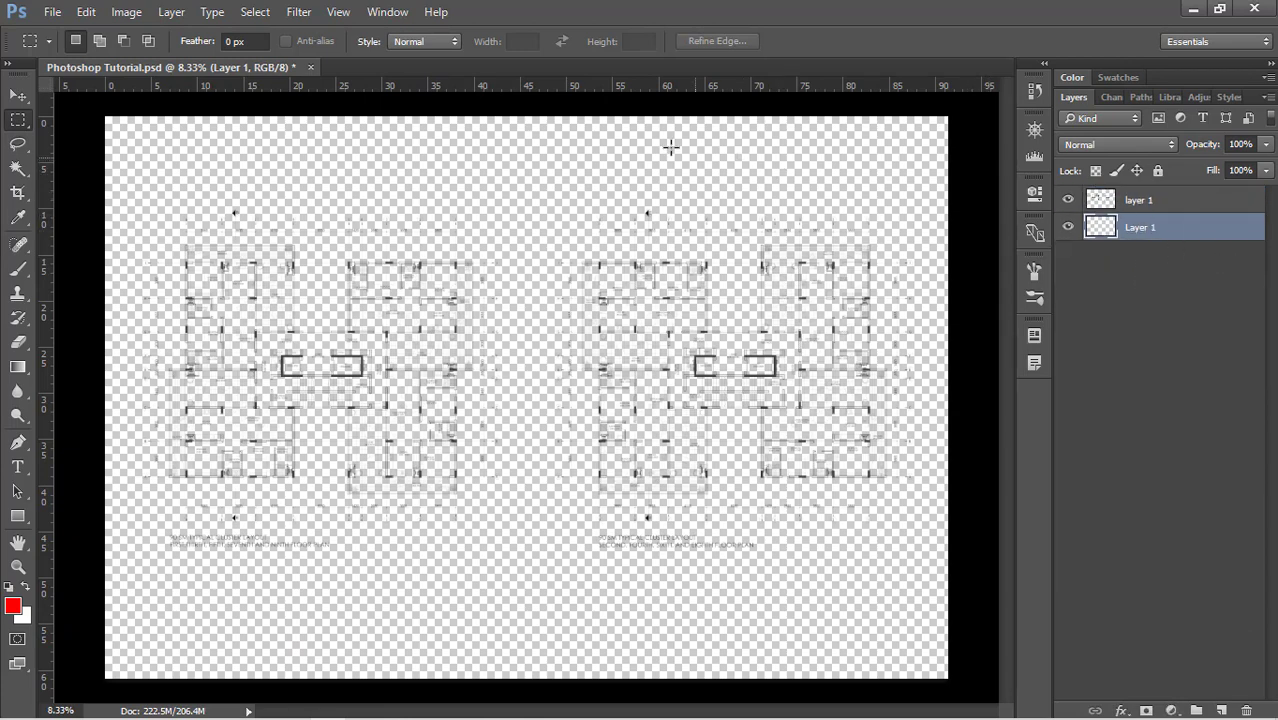
pyautogui.hotkey('shift', 'BackSpace')
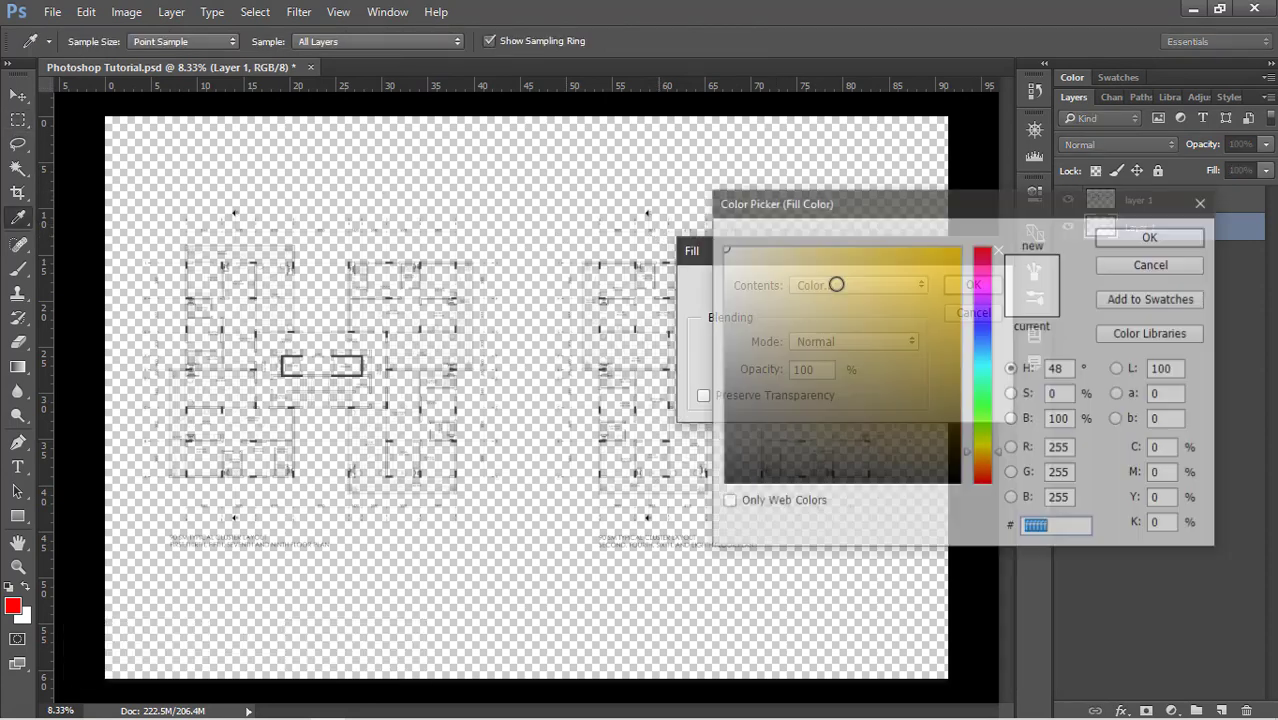
pyautogui.click(1150, 238)
pyautogui.click(973, 287)
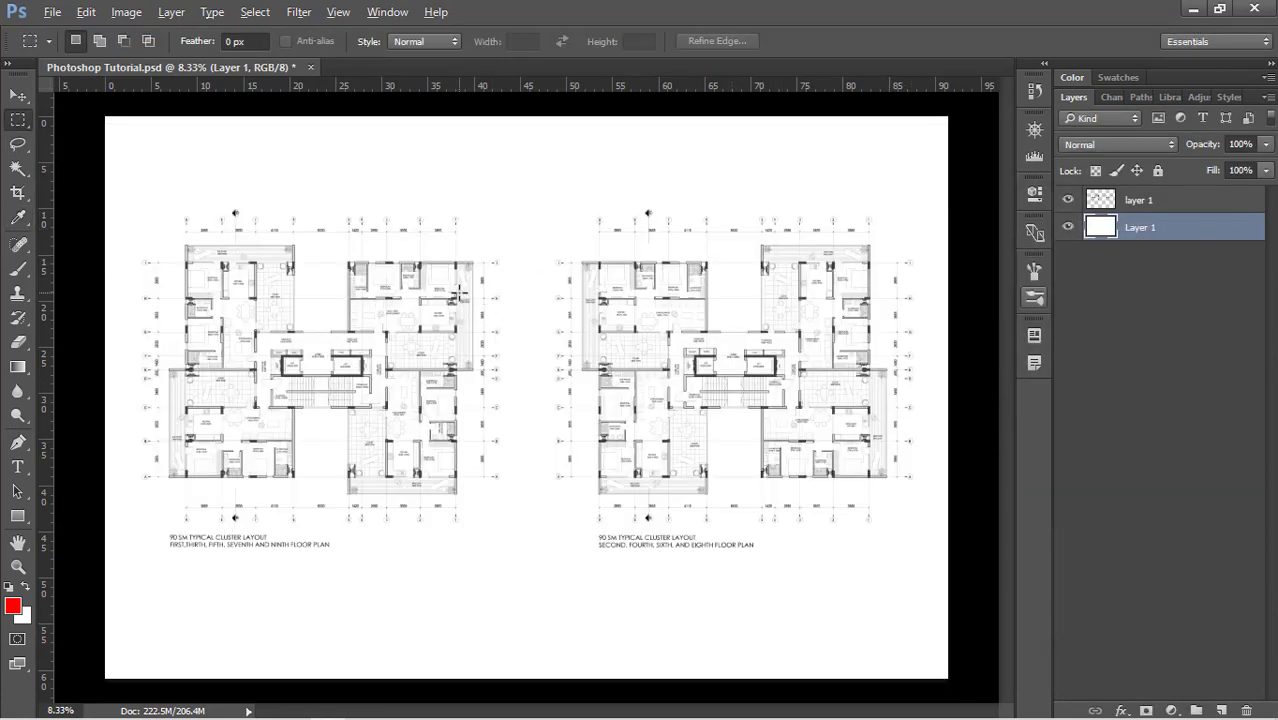
# Step: Rename the plan drawing layer as DWG
pyautogui.scroll(1, 459, 249)
pyautogui.scroll(-1, 405, 168)
pyautogui.scroll(1, 506, 291)
pyautogui.scroll(-1, 485, 285)
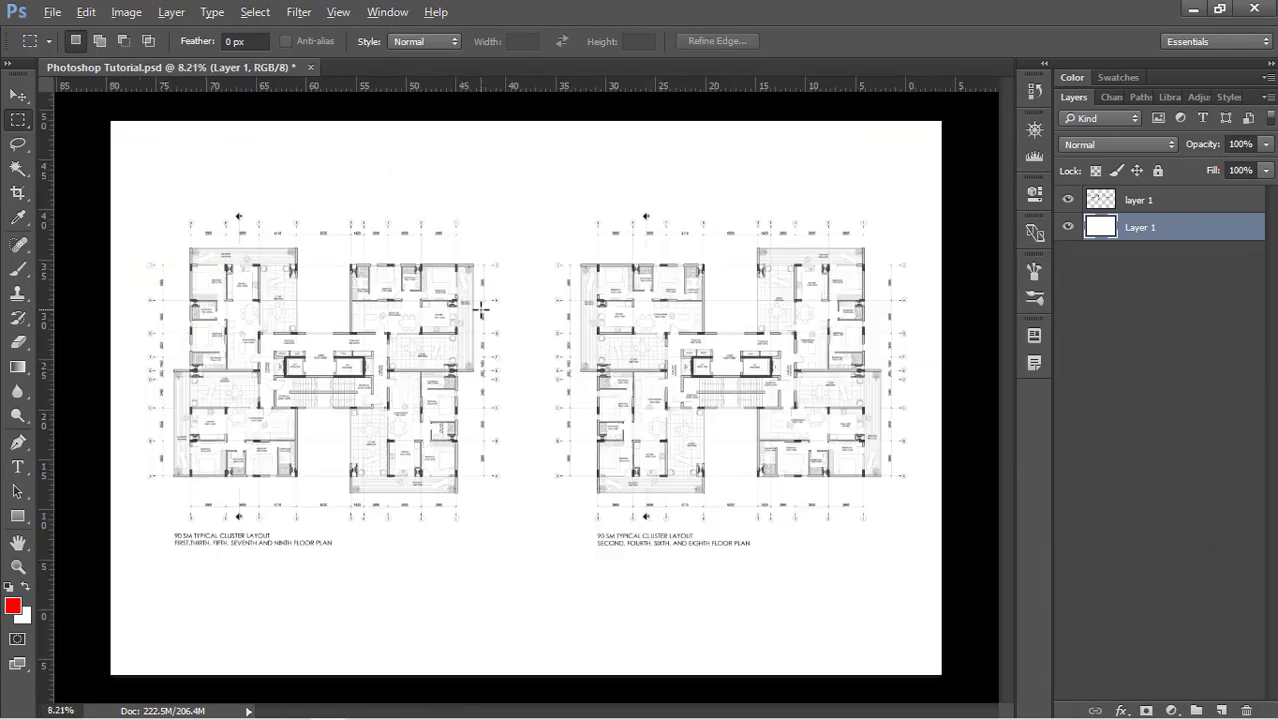
pyautogui.doubleClick(1143, 201)
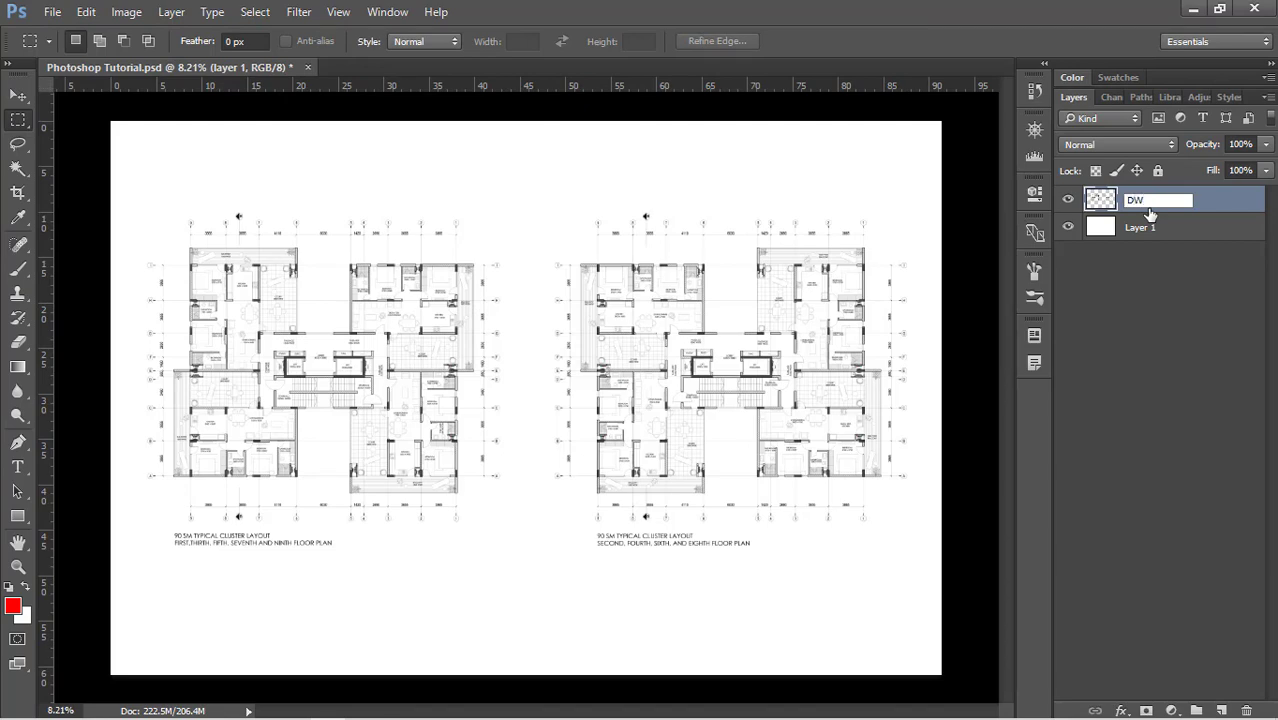
pyautogui.write('DWG')
# Step: Marquee-select the second, fourth, sixth and eighth floor plan on the DWG layer, delete it and clear the selection
pyautogui.rightClick(18, 119)
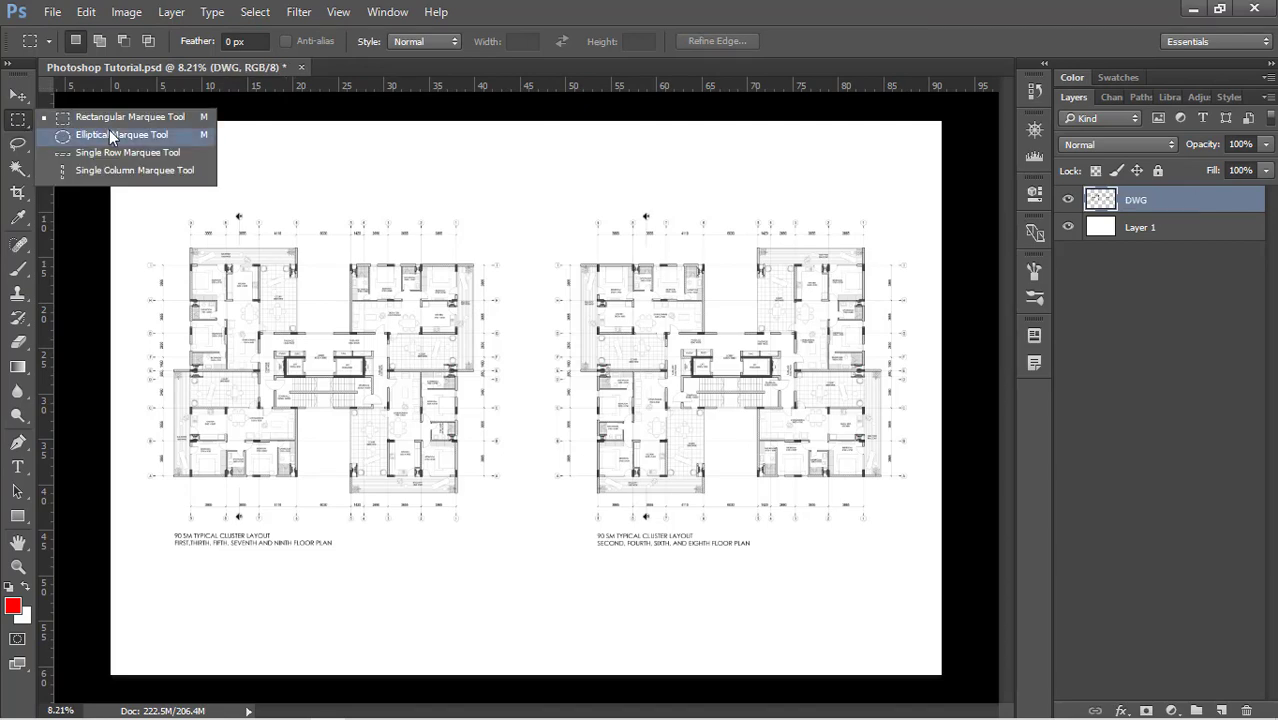
pyautogui.click(586, 225)
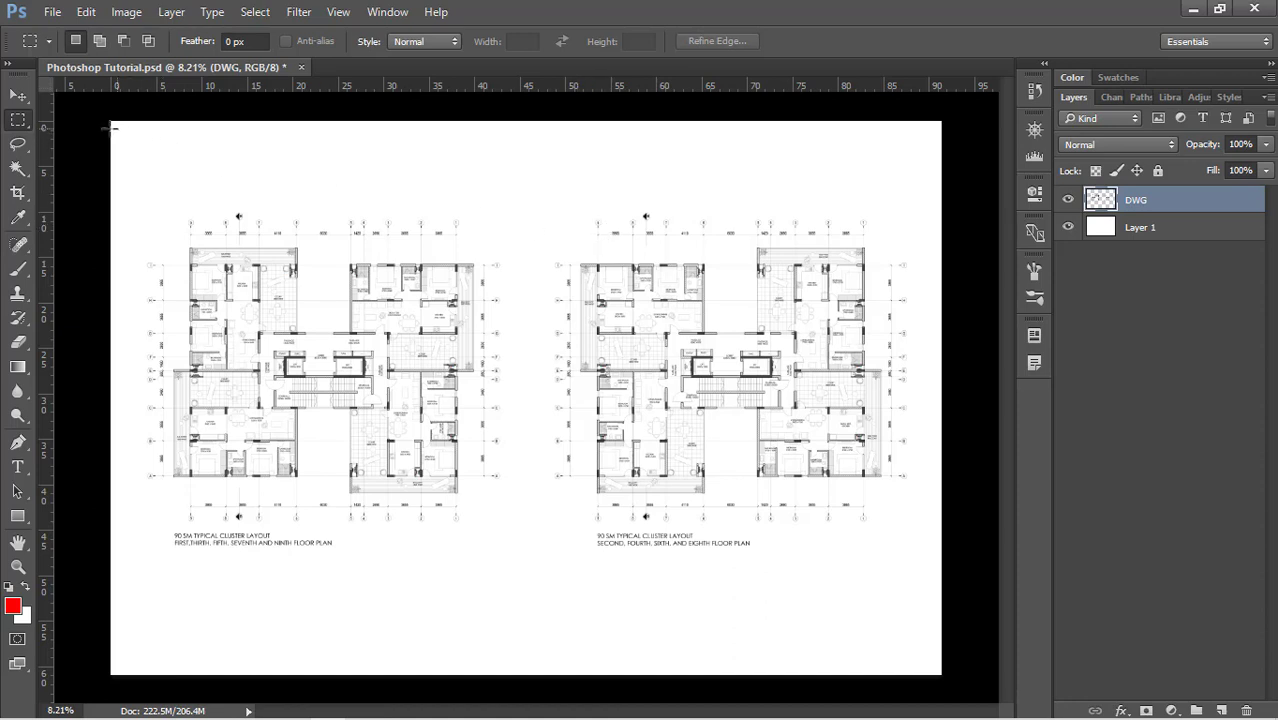
pyautogui.rightClick(29, 125)
pyautogui.click(100, 121)
pyautogui.moveTo(534, 172); pyautogui.dragTo(990, 589)
pyautogui.press('Delete')
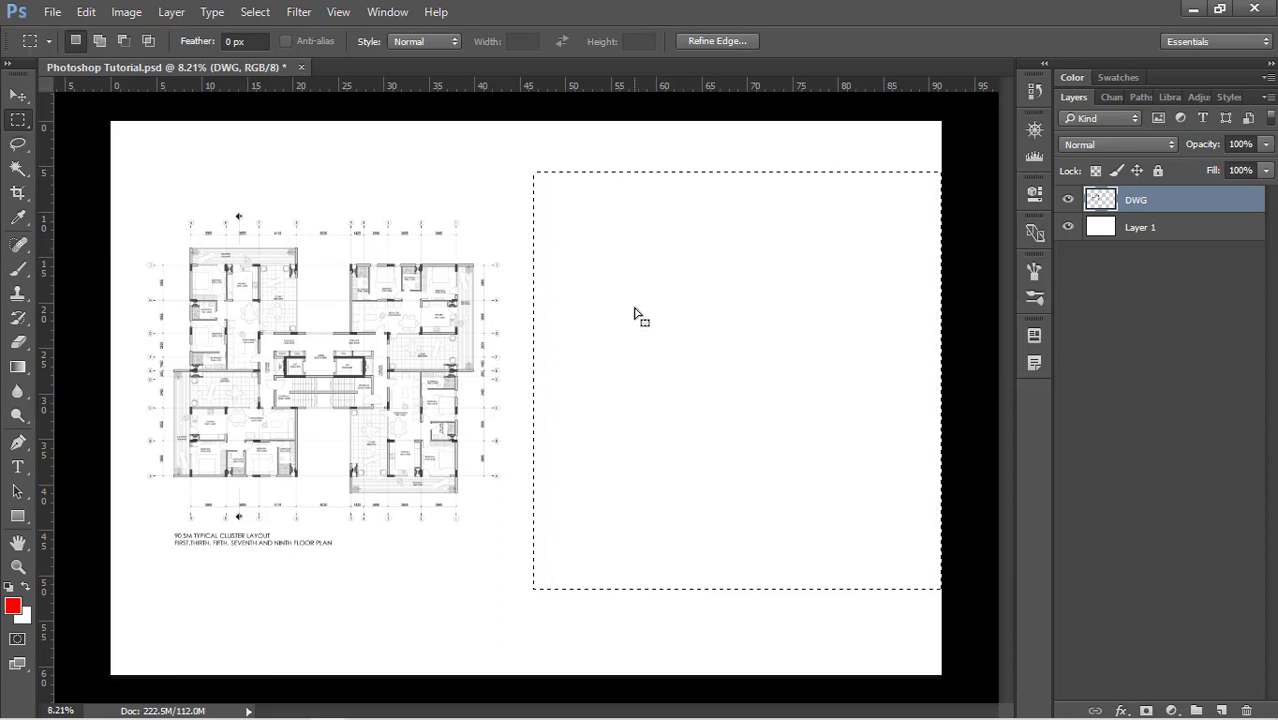
pyautogui.rightClick(656, 281)
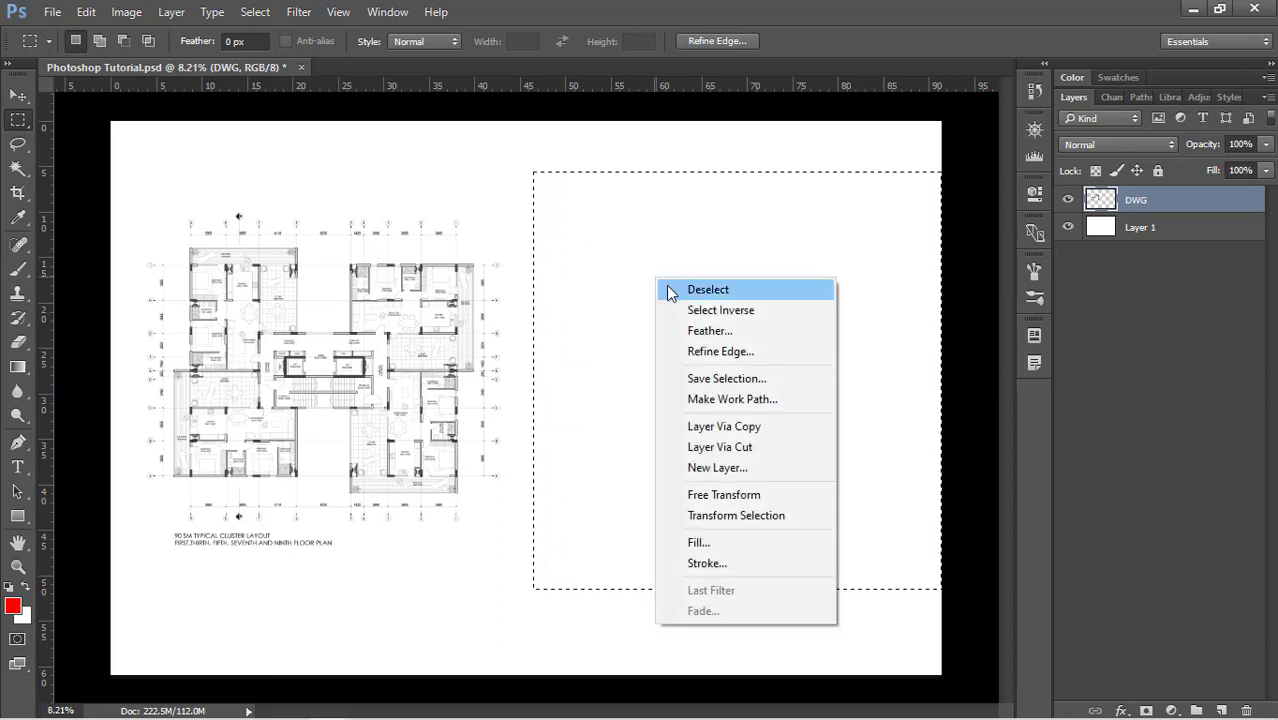
pyautogui.click(757, 291)
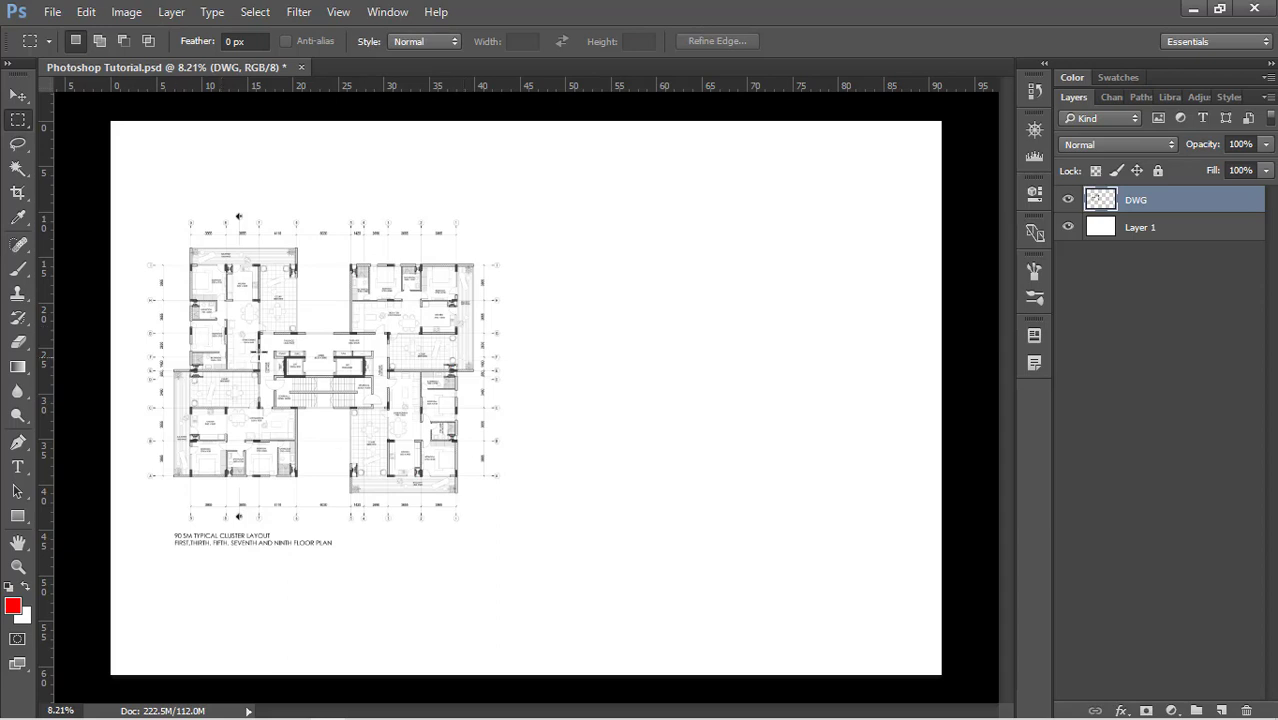
# Step: Move the remaining floor plan with the Move Tool about 8 cm to the right, away from the canvas's left edge
pyautogui.press('v')
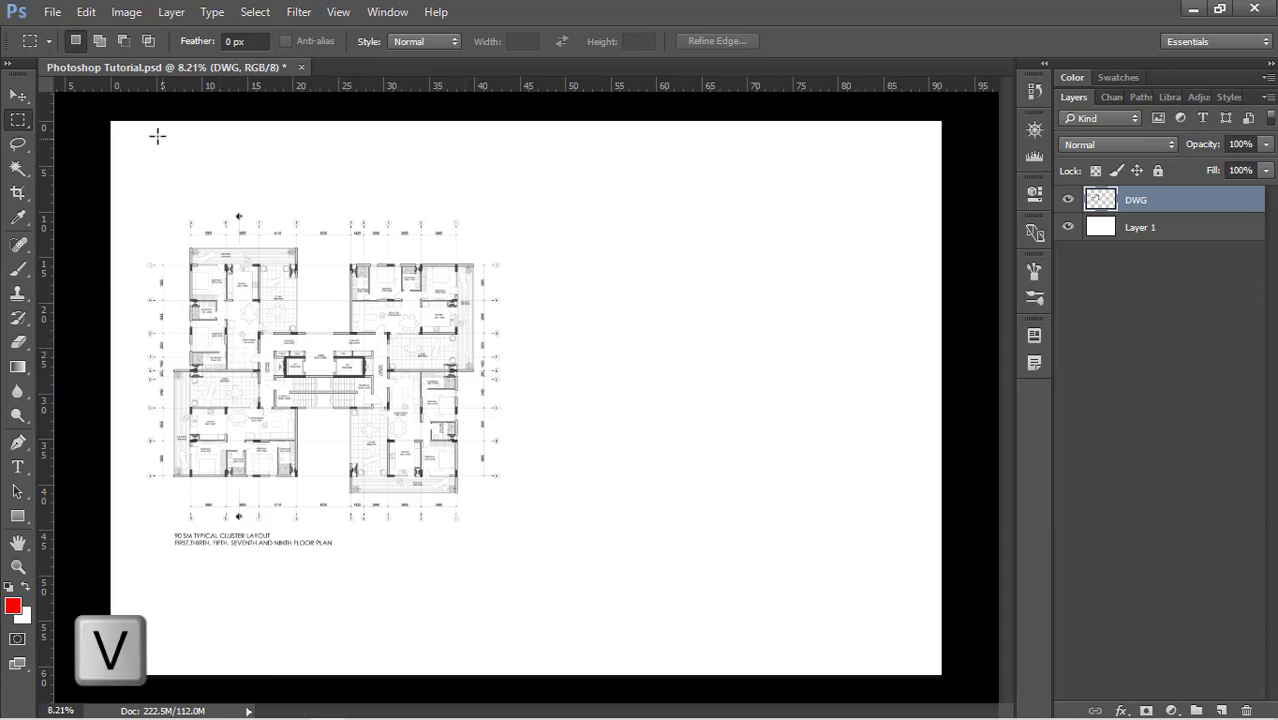
pyautogui.click(15, 99)
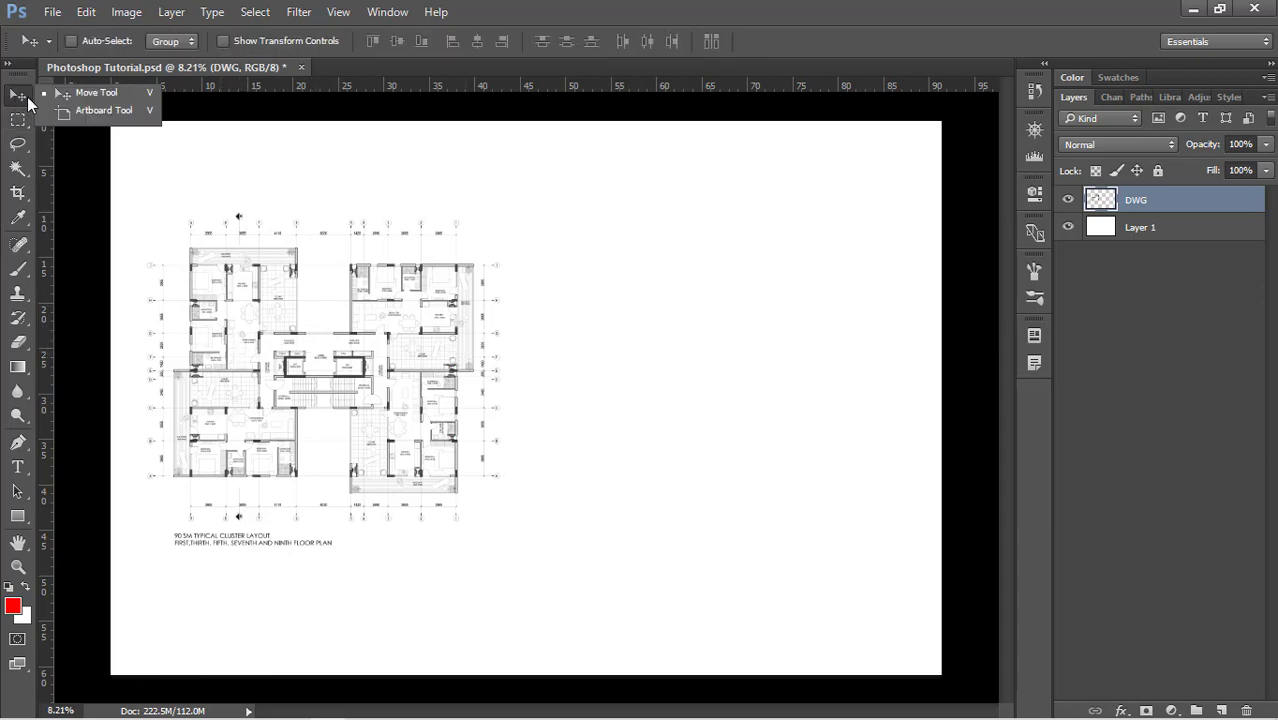
pyautogui.moveTo(258, 340); pyautogui.dragTo(332, 345)
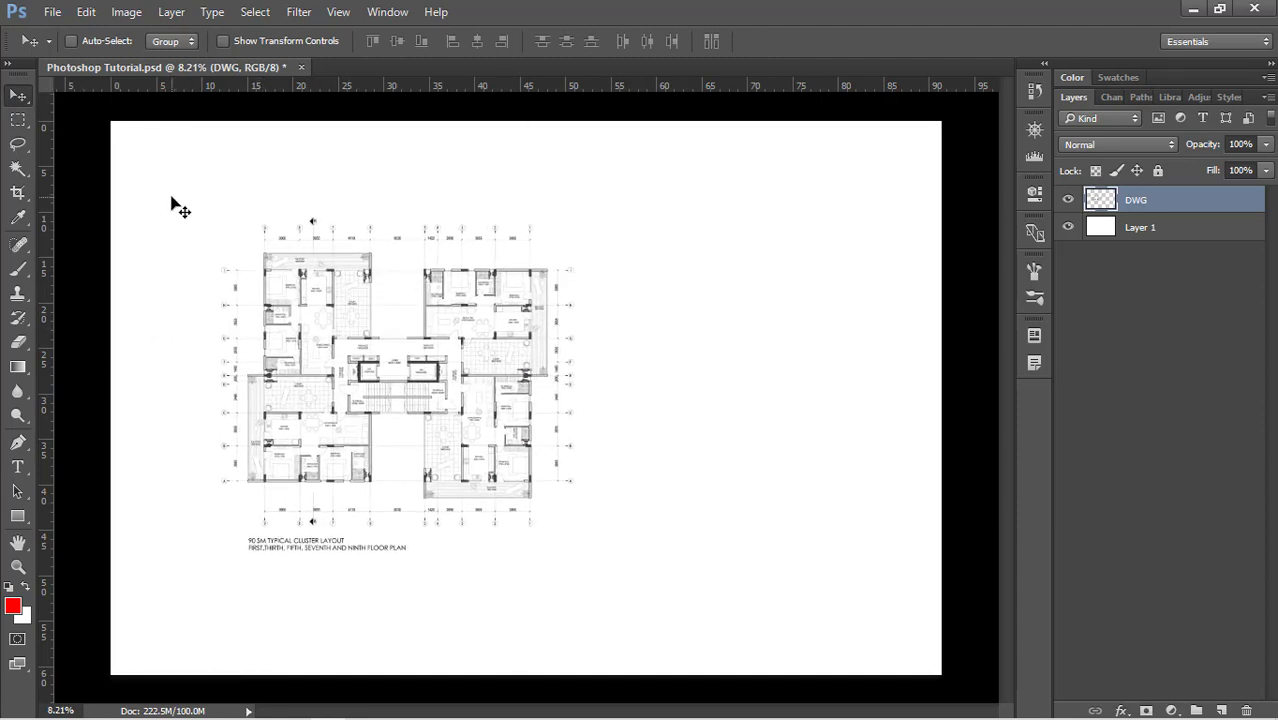
# Step: Crop the empty area right of the floor plan so that the canvas is about 64 cm wide
pyautogui.click(18, 195)
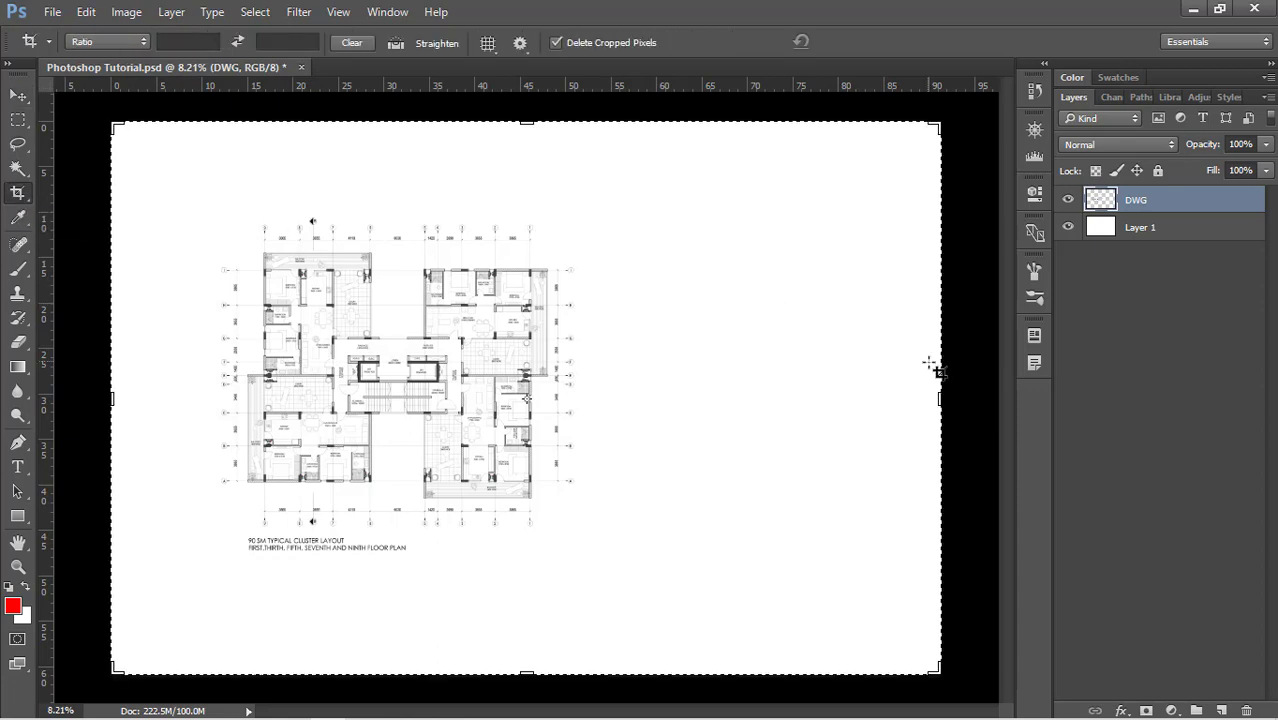
pyautogui.moveTo(937, 394); pyautogui.dragTo(819, 412)
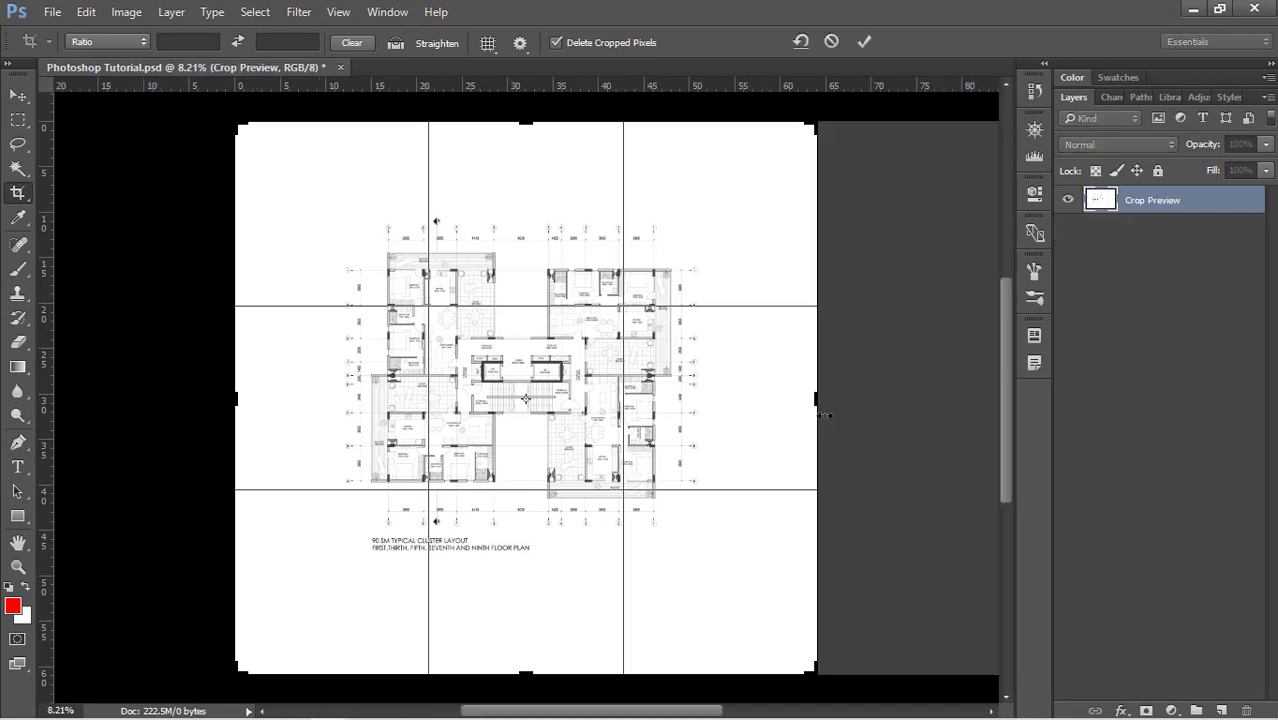
pyautogui.press('Return')
pyautogui.scroll(4, 430, 357)
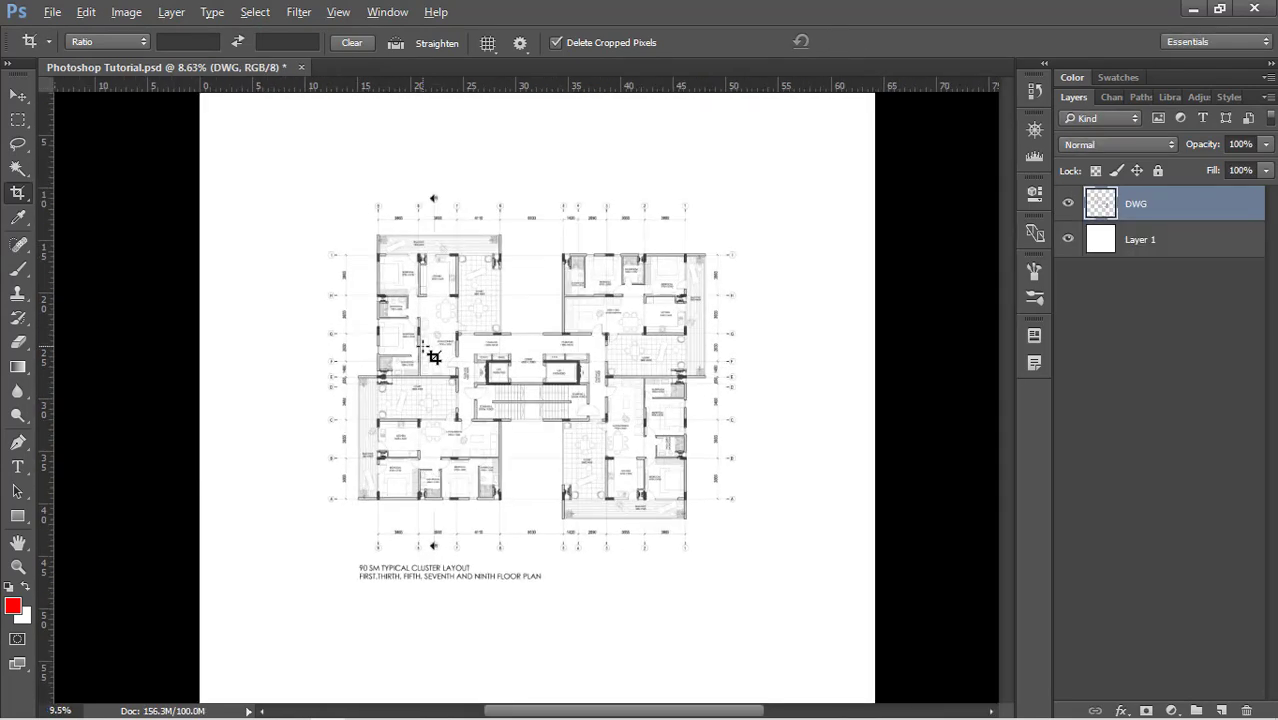
pyautogui.scroll(3, 433, 357)
pyautogui.scroll(-1, 325, 285)
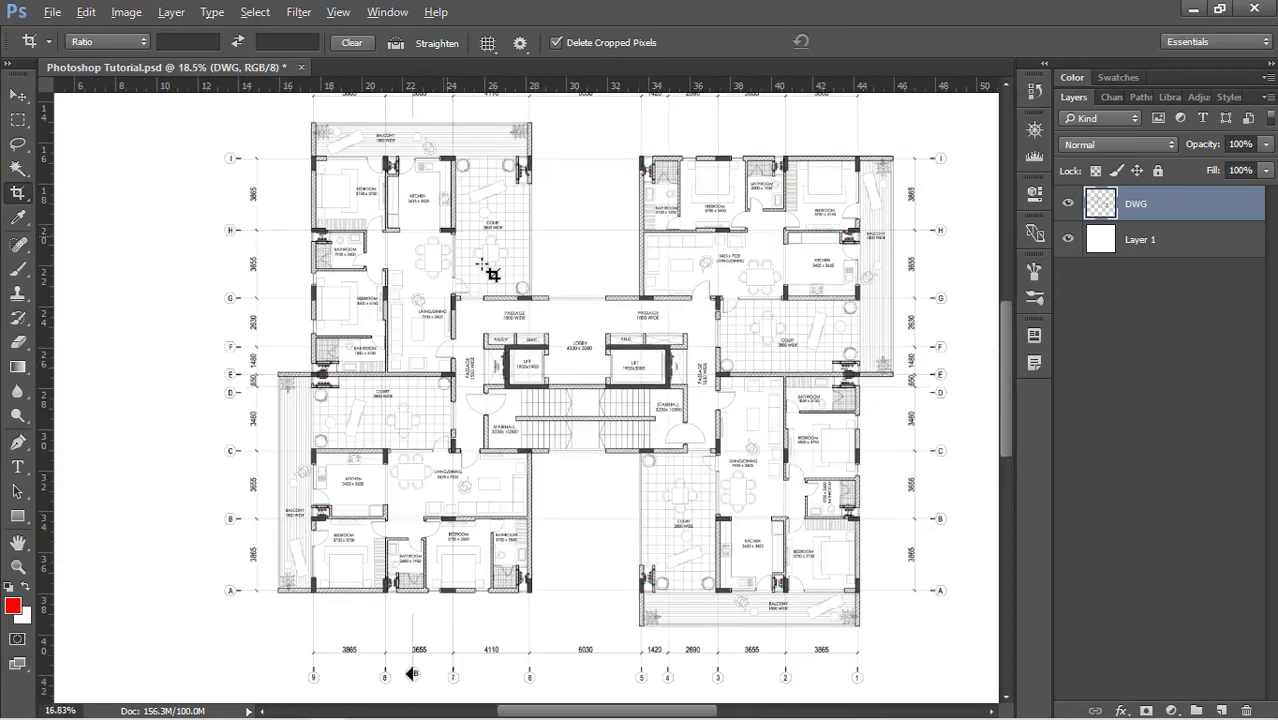
pyautogui.scroll(-1, 495, 345)
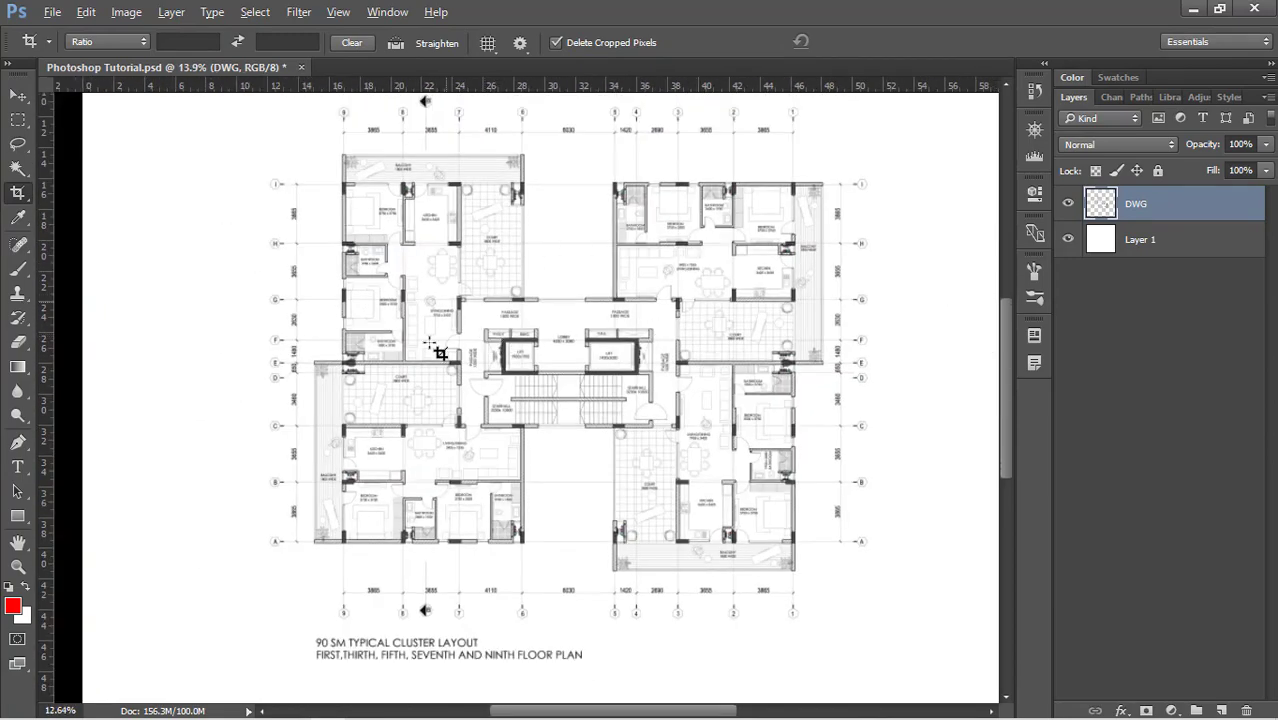
pyautogui.scroll(-3, 437, 350)
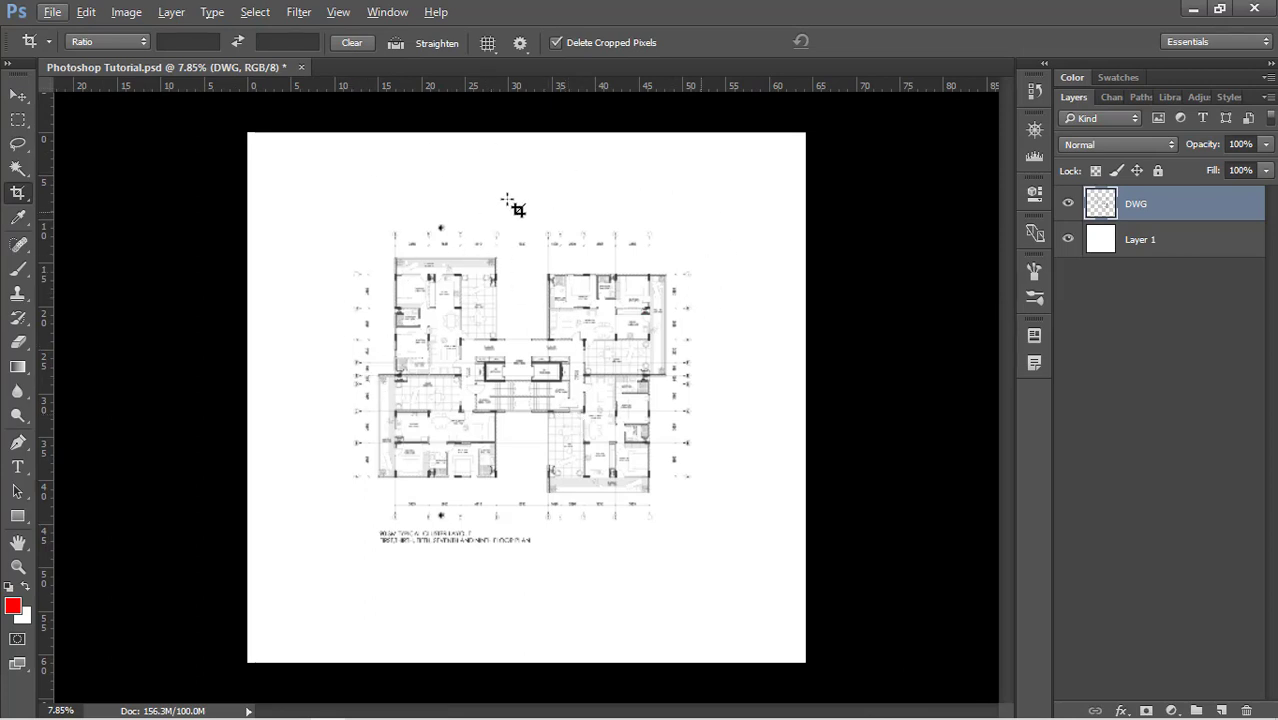
# Step: Select the empty area around the floor plan on the DWG layer with the Magic Wand Tool
pyautogui.press('w')
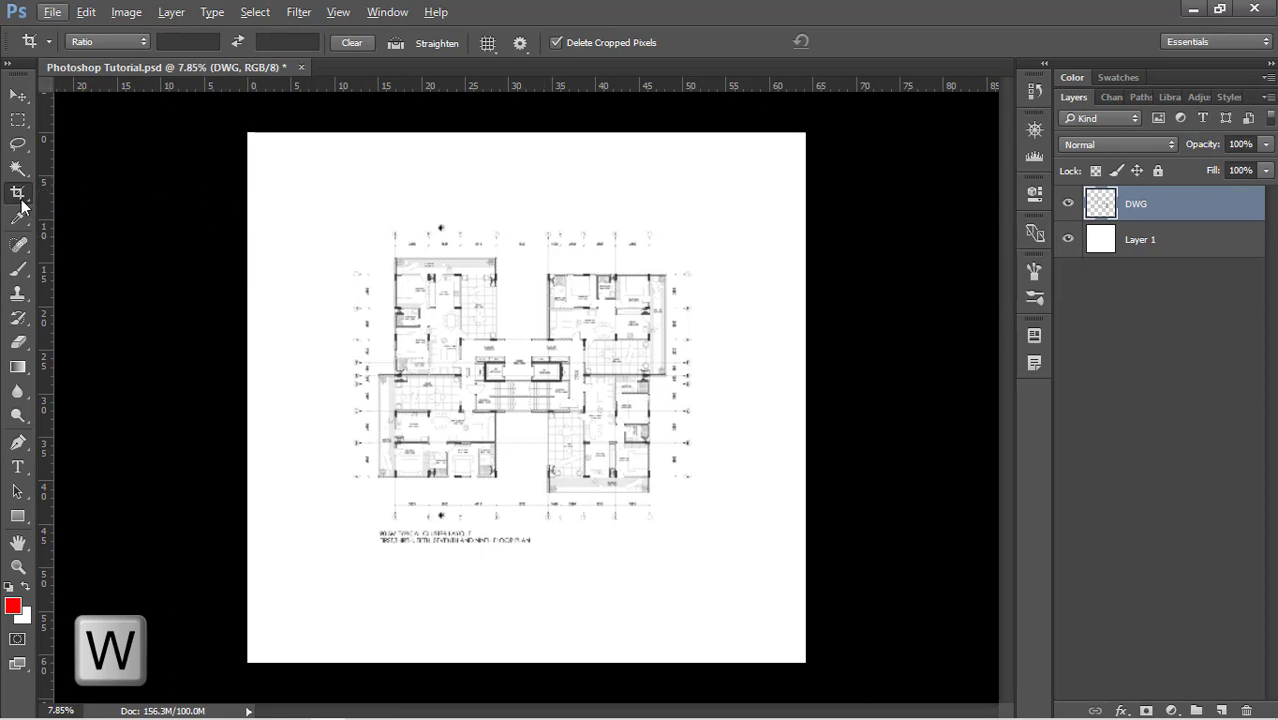
pyautogui.moveTo(19, 178); pyautogui.dragTo(118, 184)
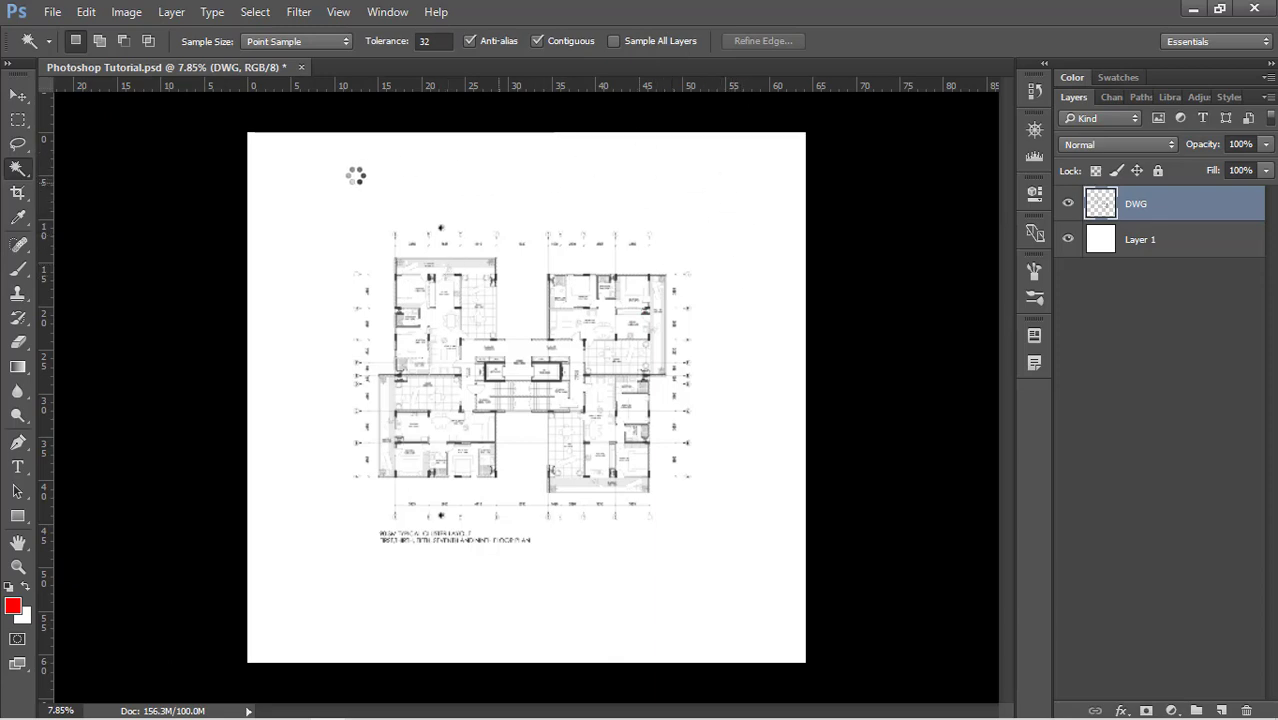
pyautogui.scroll(3, 599, 194)
pyautogui.scroll(-4, 579, 214)
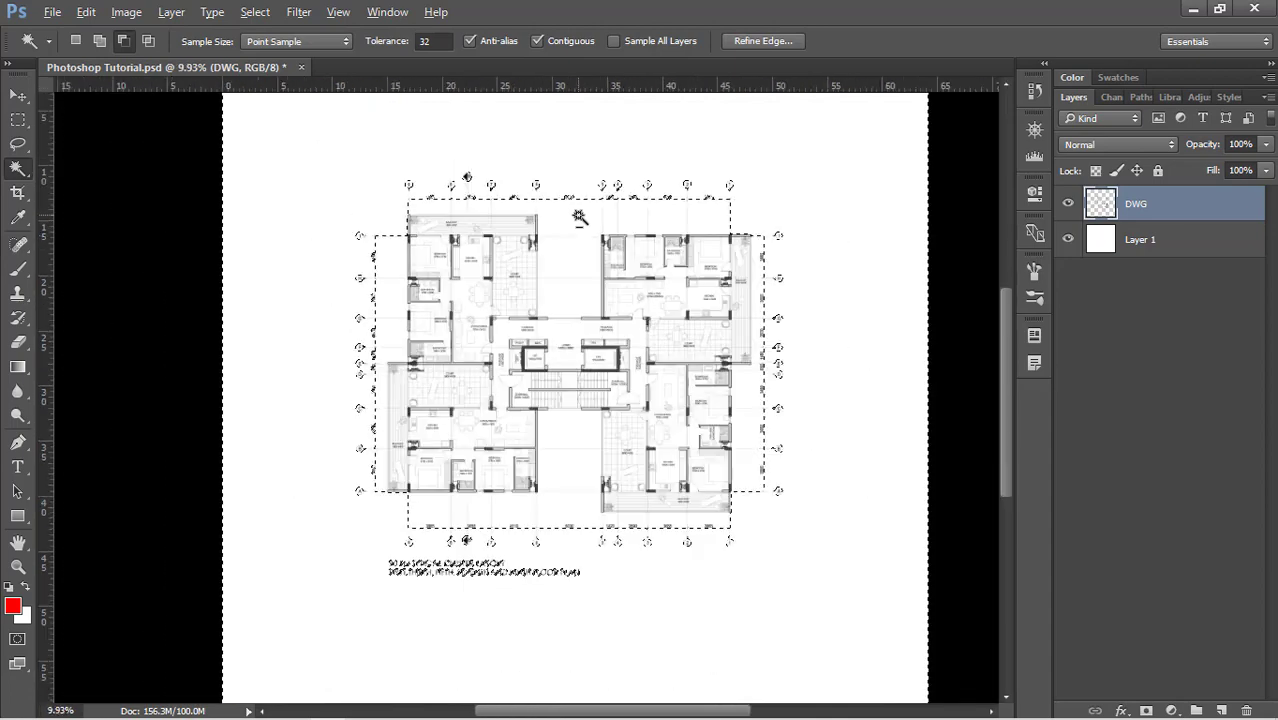
pyautogui.scroll(5, 570, 520)
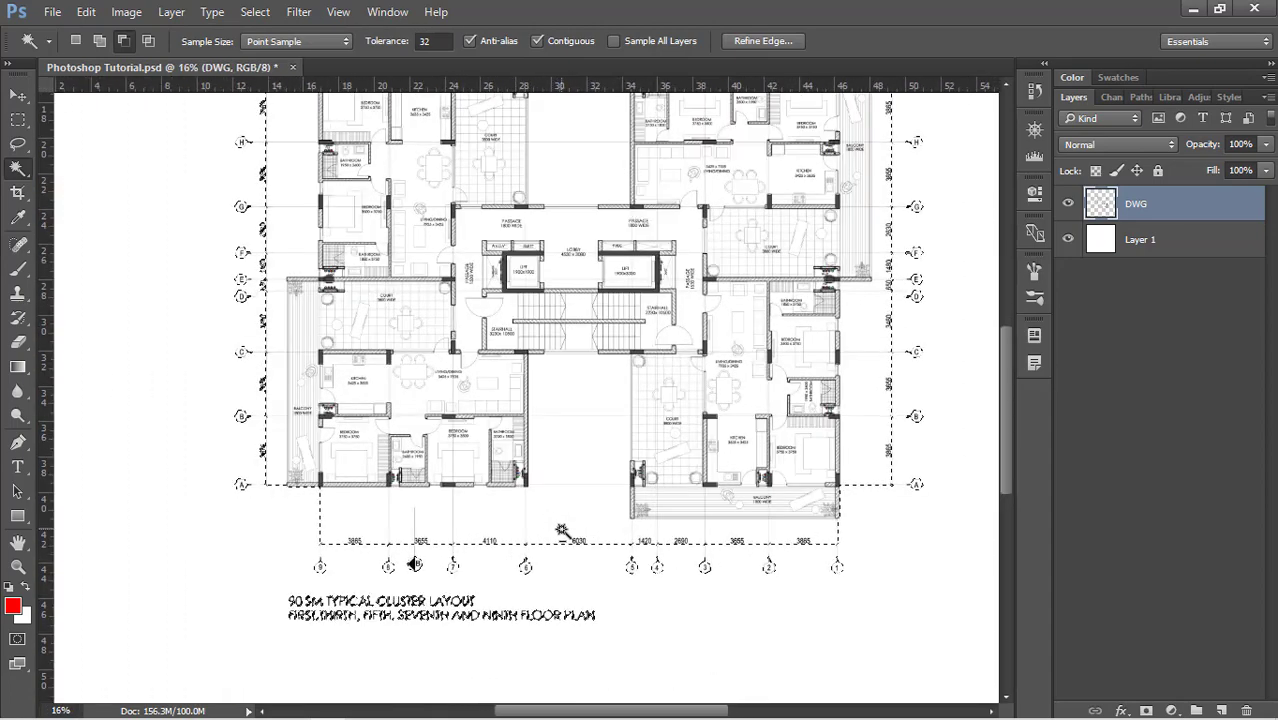
# Step: Add the gap between the plan's two lower wings and the blank strips above the lower dimension line to the selection
pyautogui.press('shift')
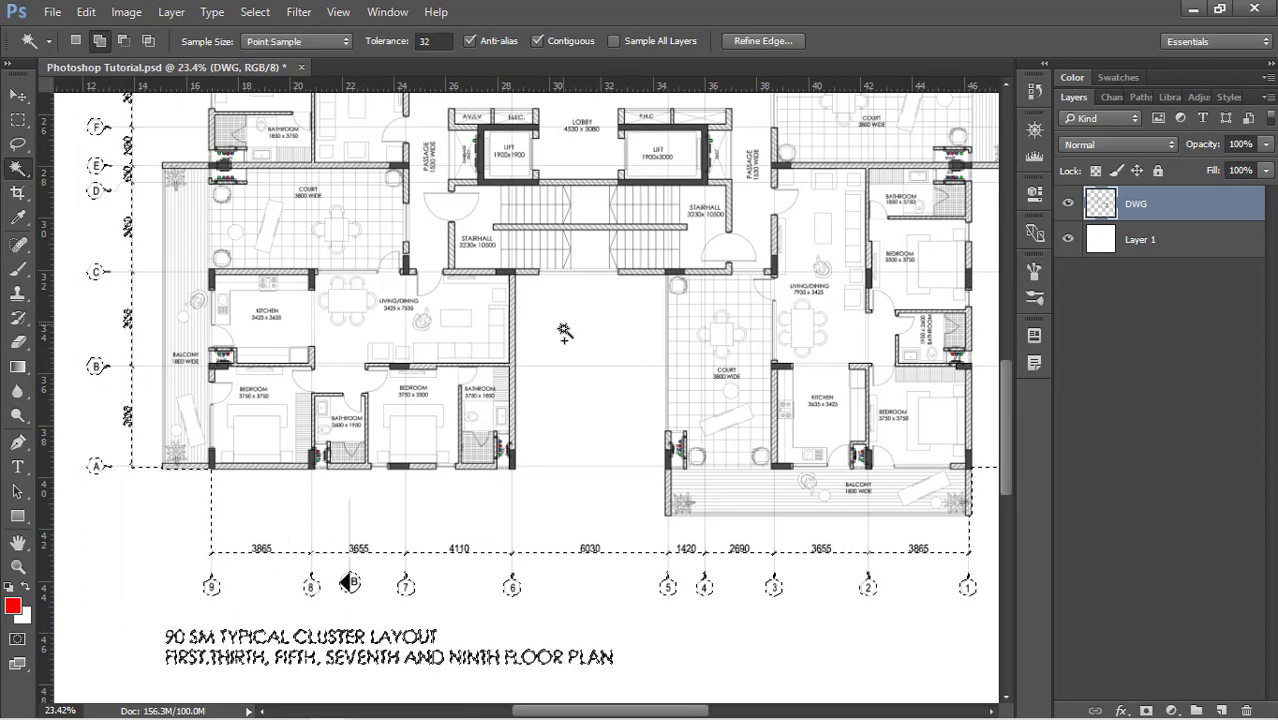
pyautogui.click(342, 508)
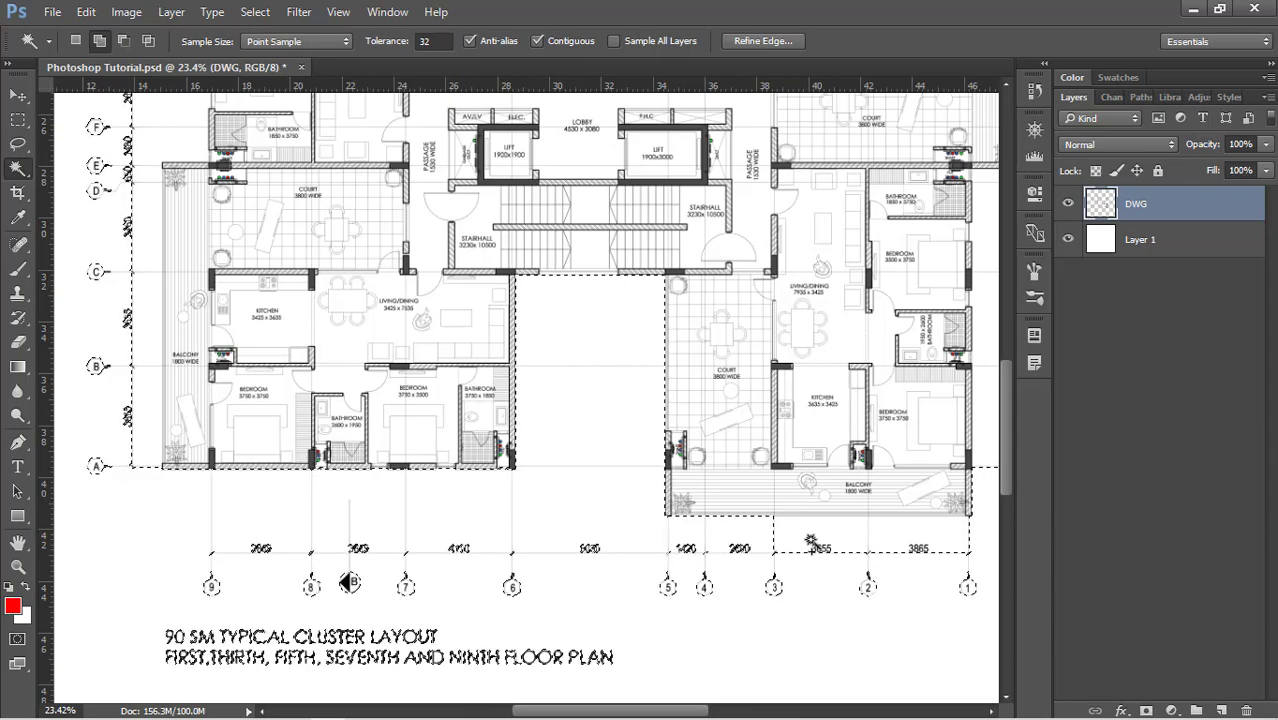
pyautogui.scroll(6, 861, 535)
pyautogui.scroll(-3, 799, 491)
pyautogui.scroll(4, 799, 491)
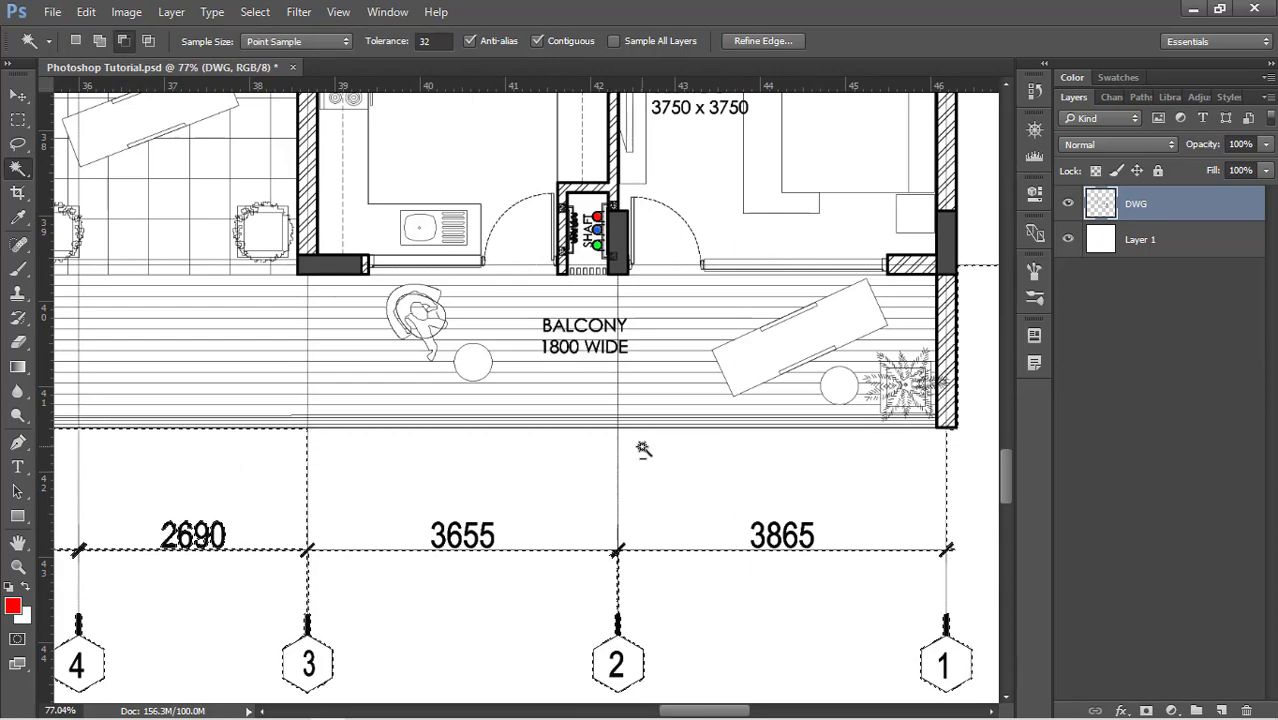
pyautogui.scroll(-2, 646, 449)
pyautogui.scroll(-5, 755, 468)
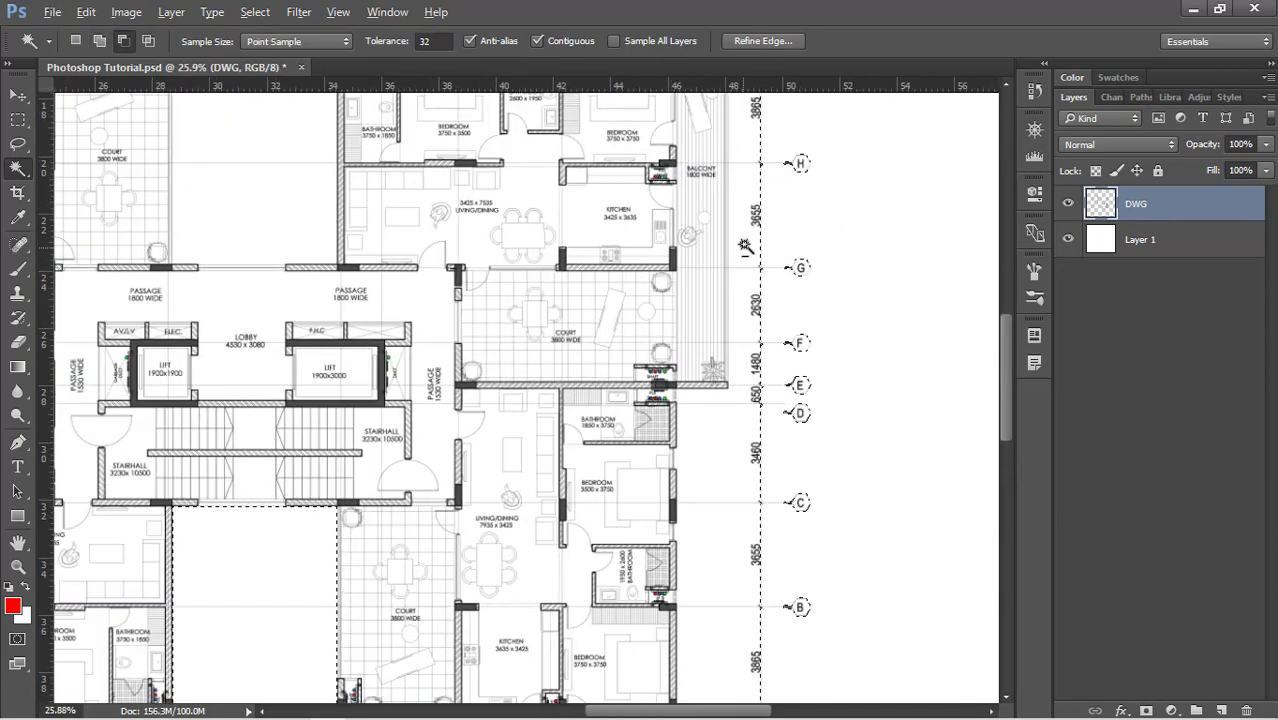
# Step: Add the blank strips between the plan's right side and its vertical dimension line, from grid A to I, to the selection
pyautogui.scroll(3, 760, 540)
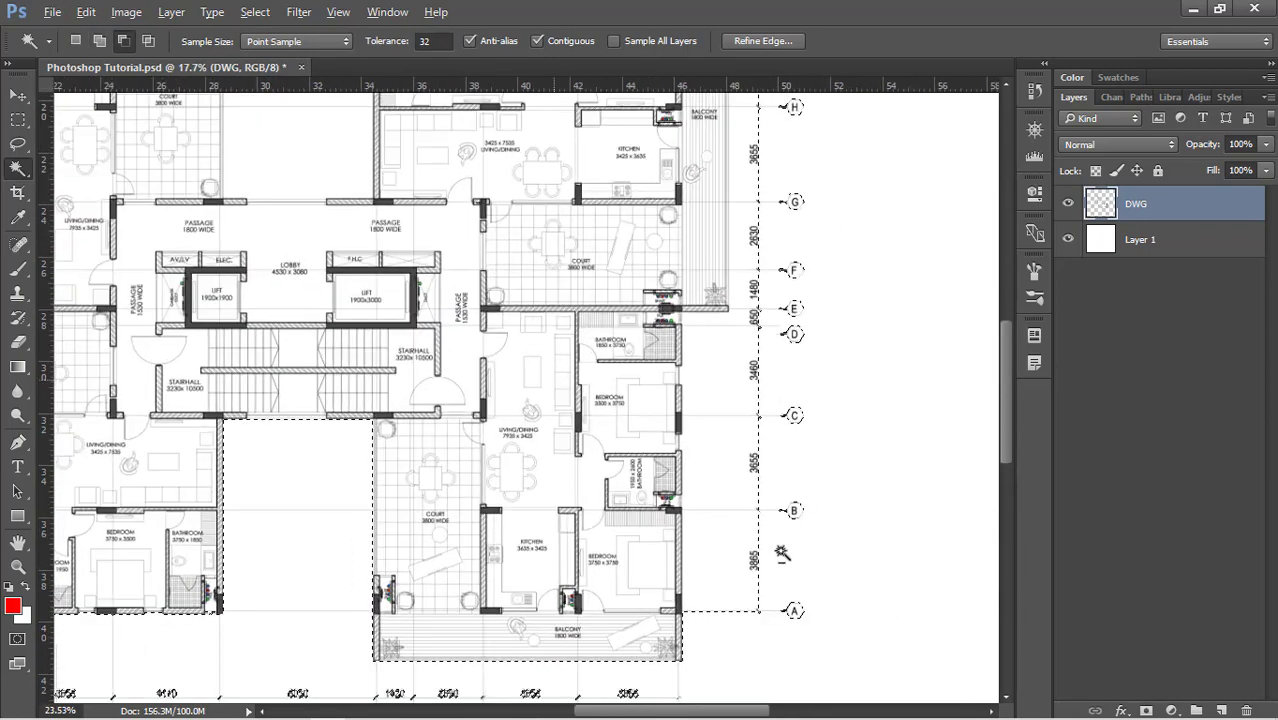
pyautogui.hotkey('alt', 'shift')
pyautogui.scroll(-1, 717, 432)
pyautogui.scroll(4, 717, 432)
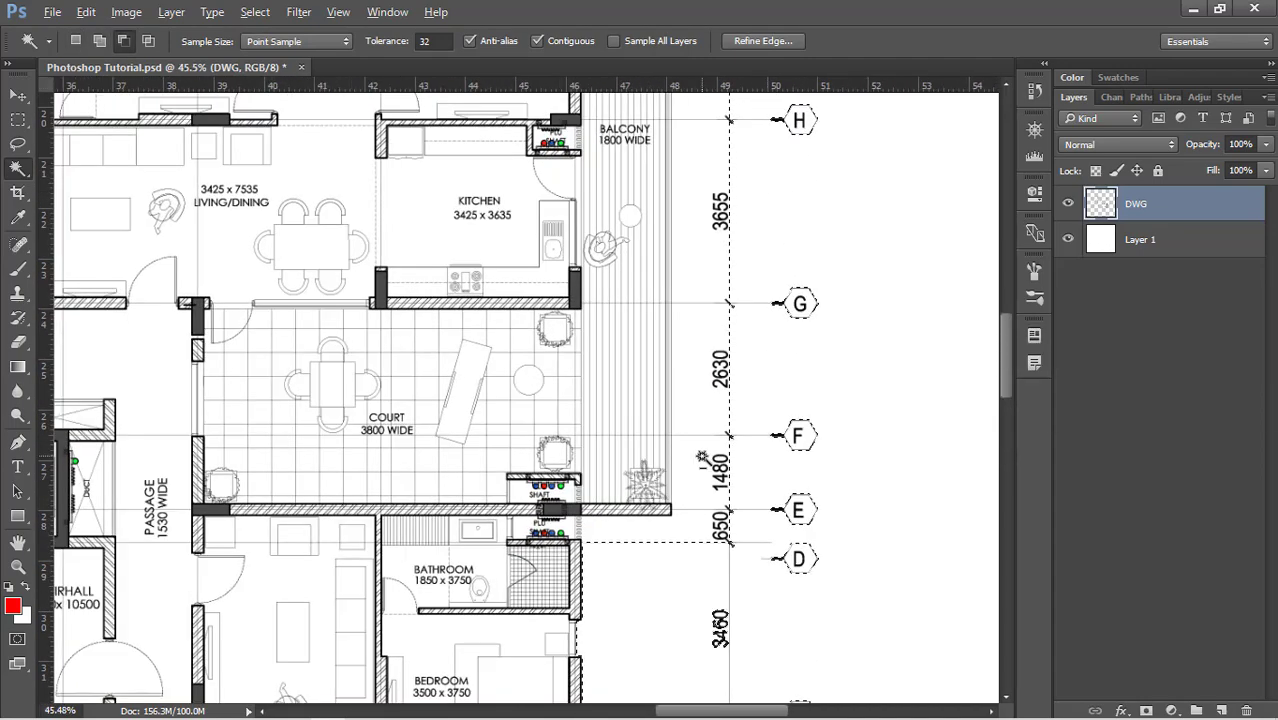
pyautogui.hotkey('alt', 'shift')
pyautogui.hotkey('alt', 'shift')
pyautogui.scroll(-1, 706, 262)
pyautogui.scroll(2, 780, 290)
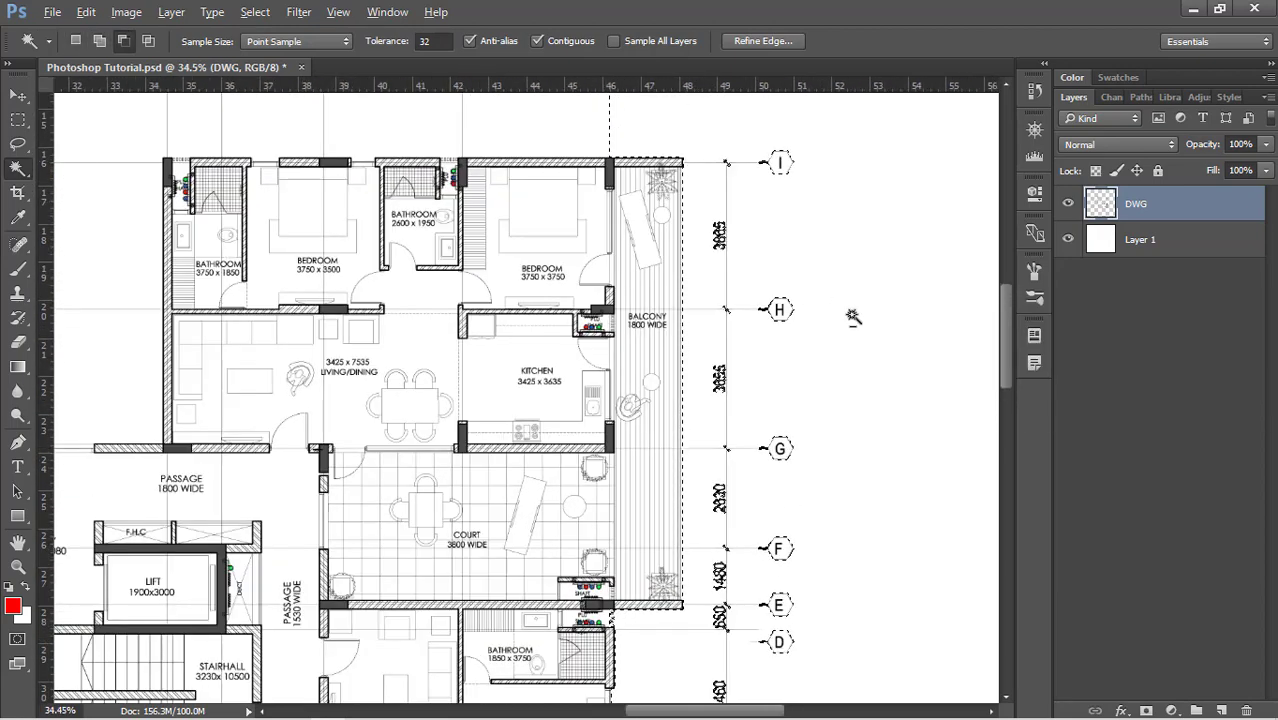
pyautogui.scroll(-2, 852, 317)
pyautogui.scroll(1, 747, 222)
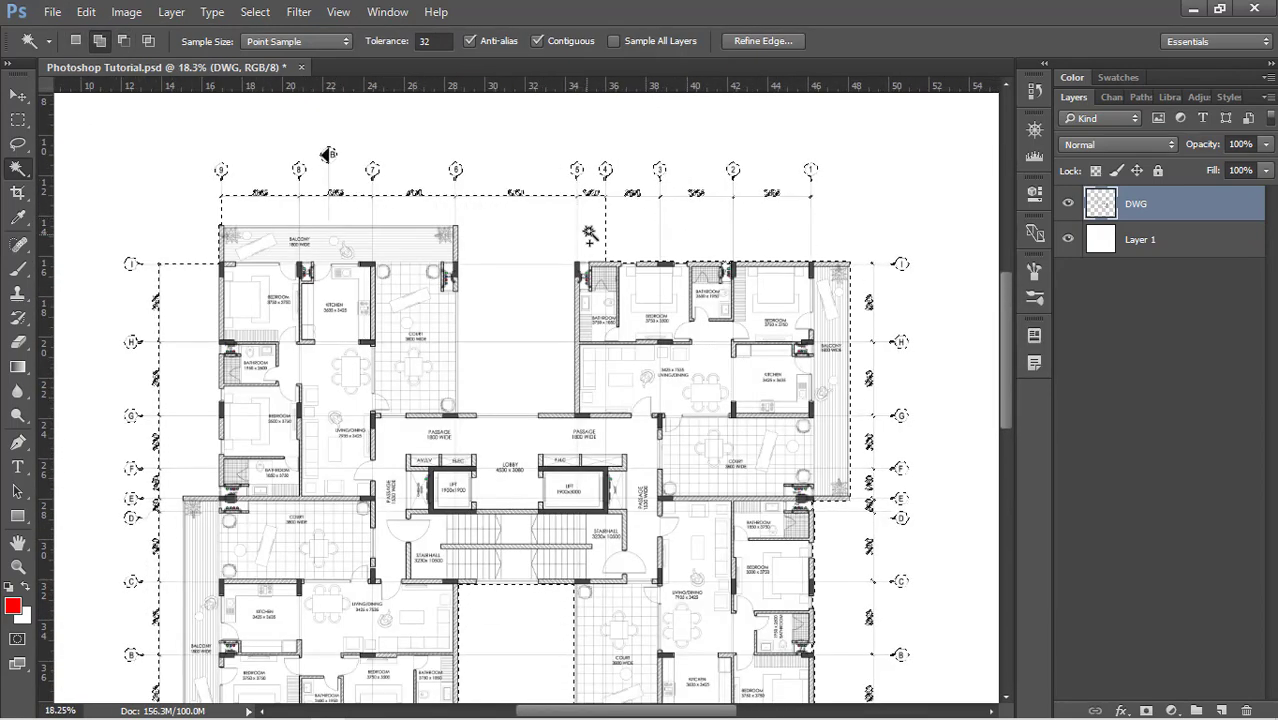
# Step: Add the gap between the upper wings and the remaining blank strips above and left of the plan to the selection
pyautogui.keyDown('alt'); pyautogui.click(261, 219); pyautogui.keyUp('alt')
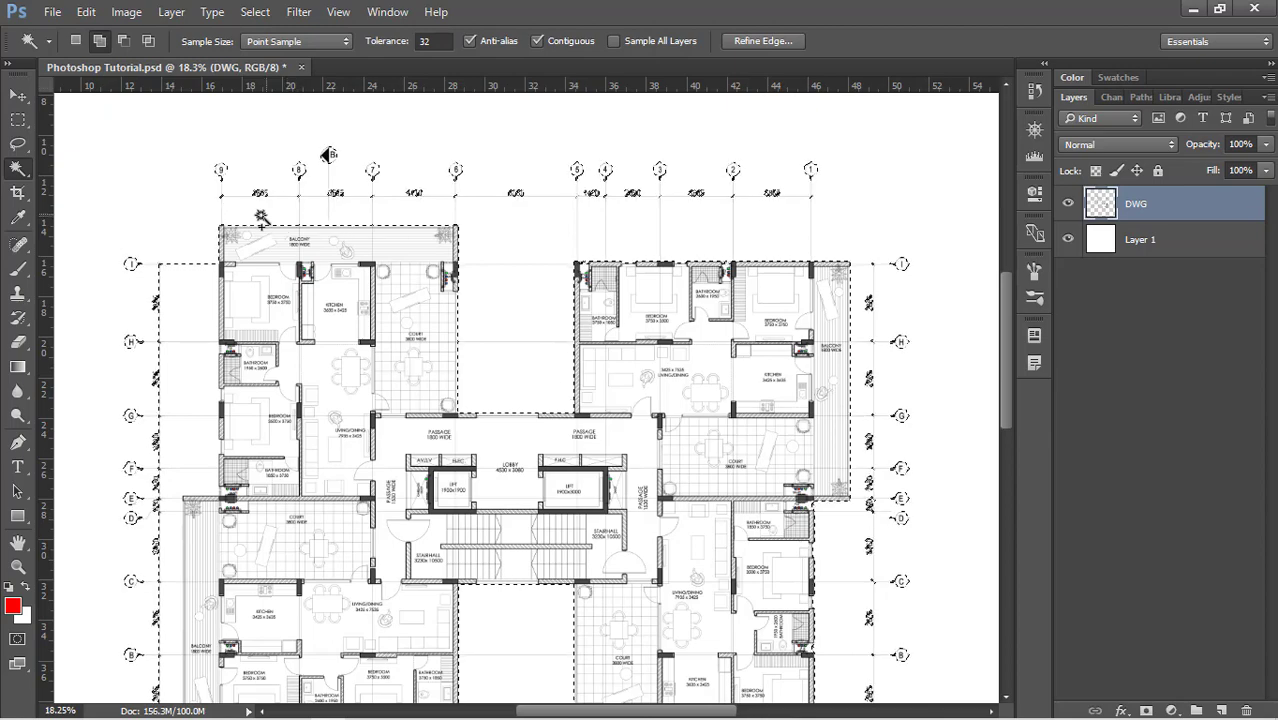
pyautogui.scroll(-1, 265, 457)
pyautogui.scroll(1, 300, 480)
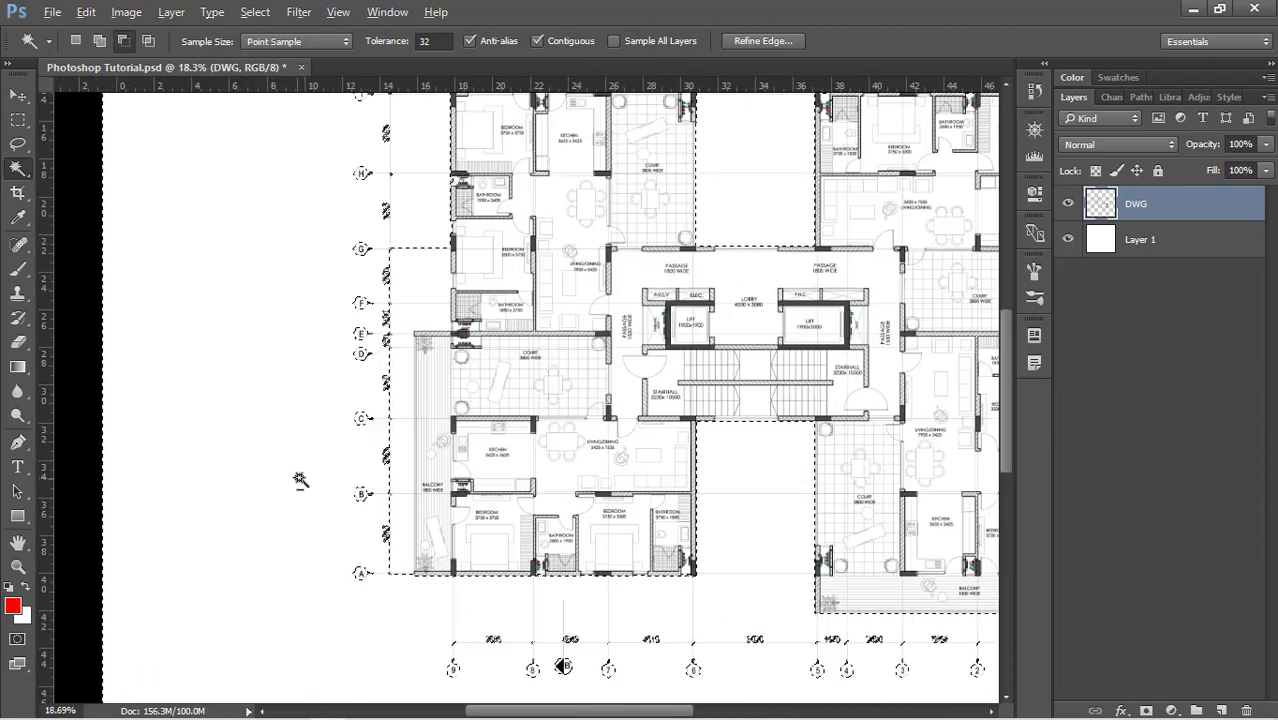
pyautogui.scroll(1, 300, 480)
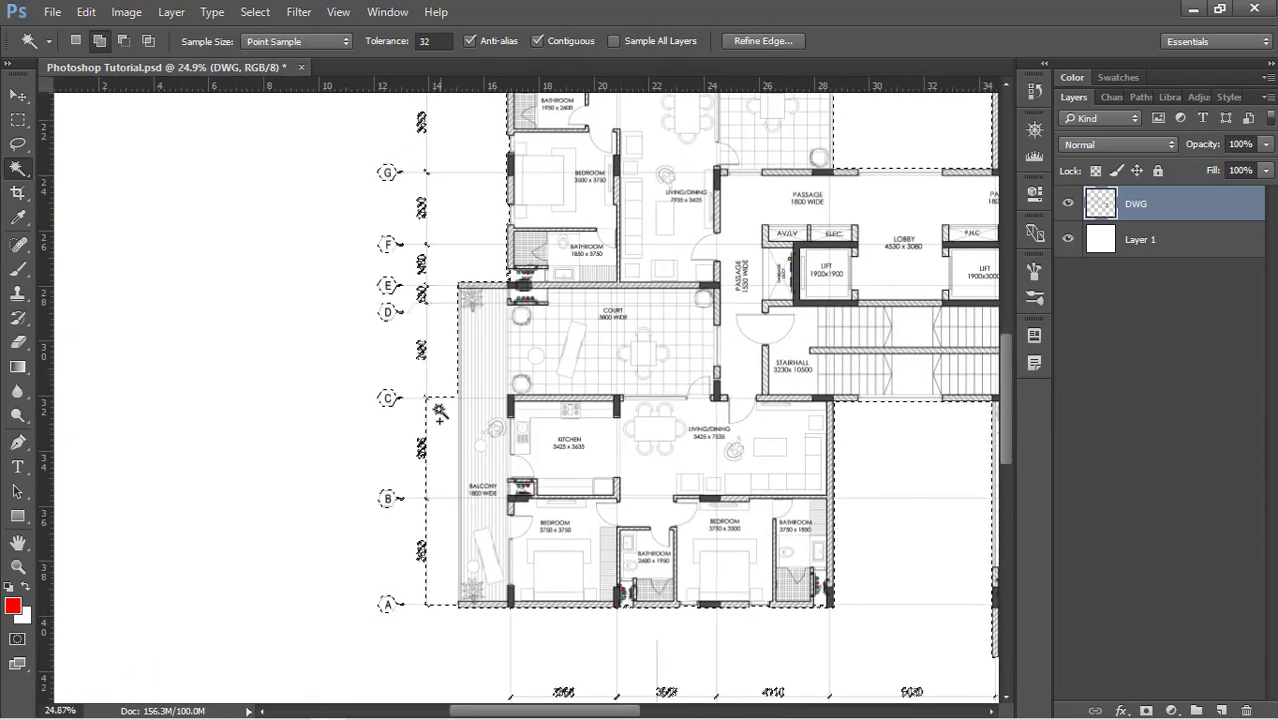
pyautogui.scroll(-1, 270, 548)
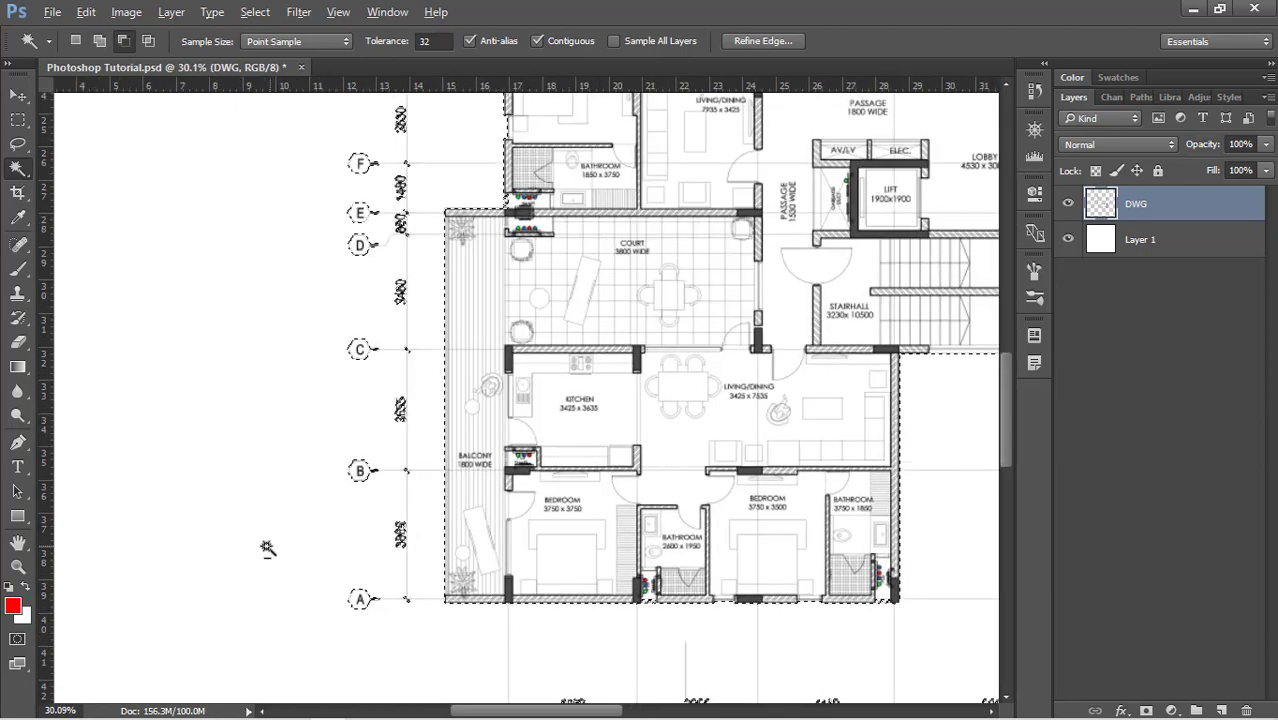
pyautogui.scroll(-1, 338, 432)
pyautogui.scroll(3, 300, 330)
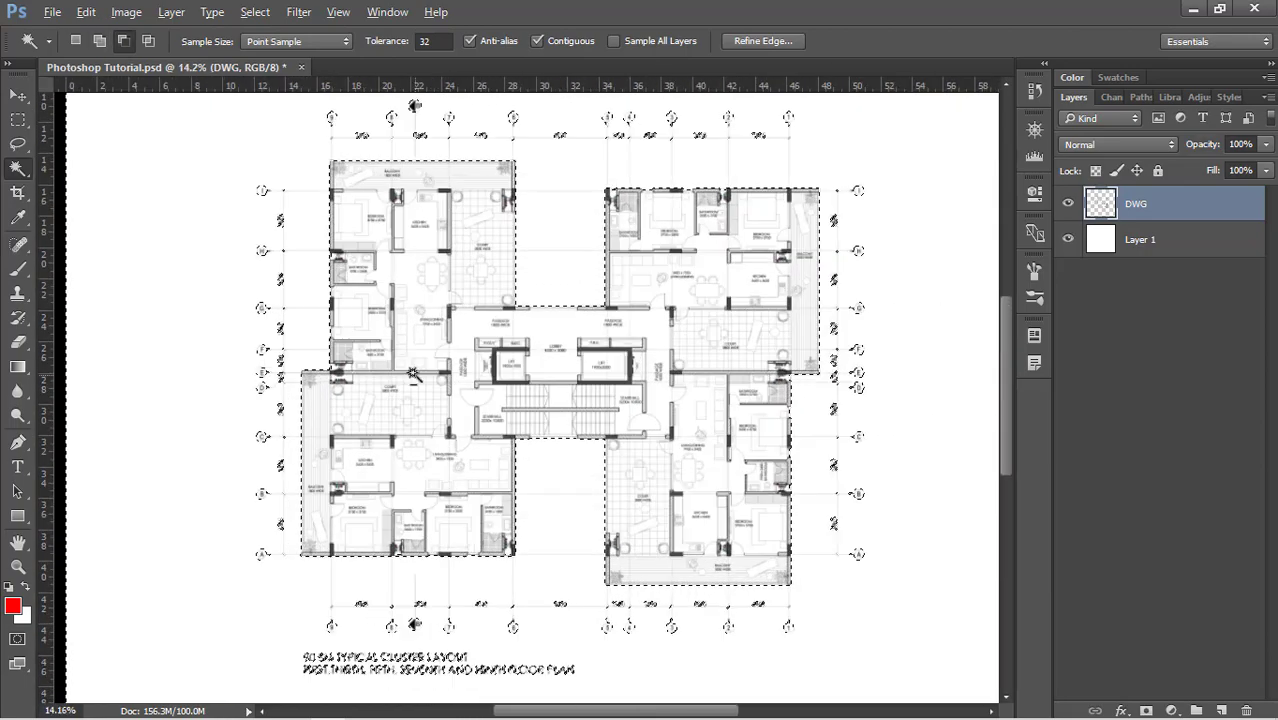
# Step: Add the dimension and grid label column left of the plan to the selection with a rectangular marquee about 3.7 by 26.3 cm
pyautogui.scroll(-1, 284, 278)
pyautogui.scroll(3, 262, 205)
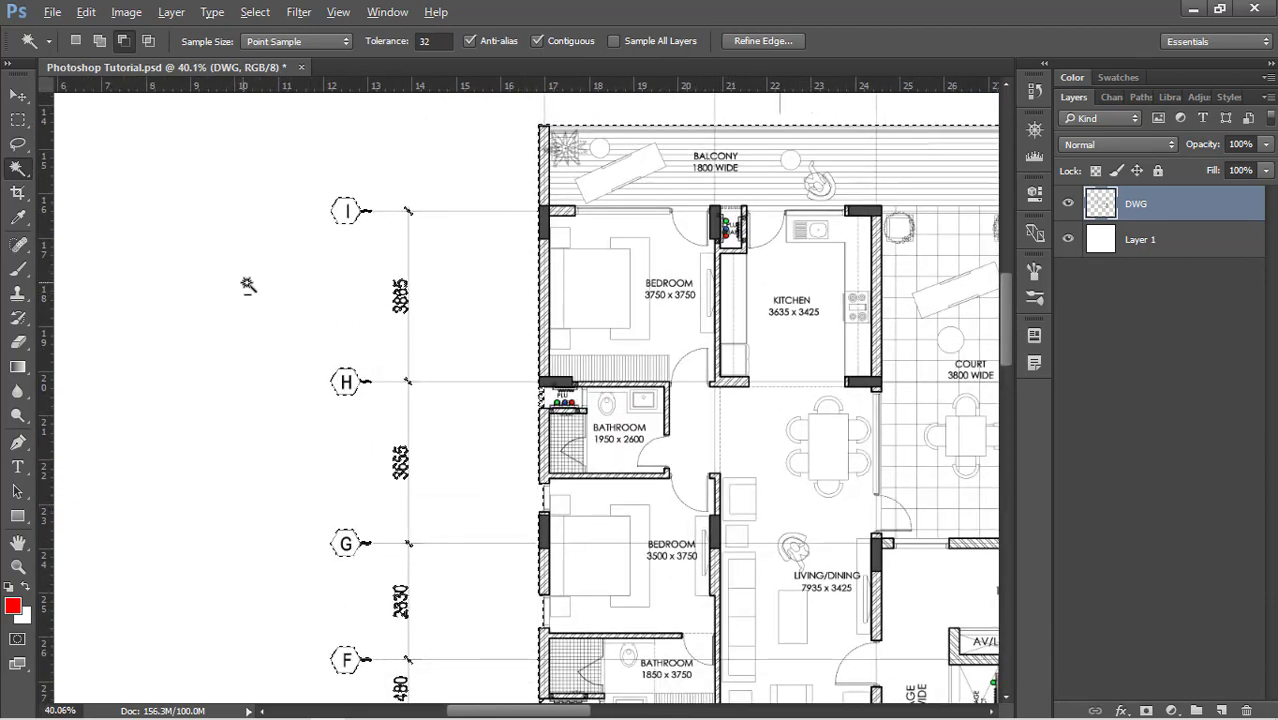
pyautogui.scroll(-1, 369, 311)
pyautogui.scroll(3, 478, 168)
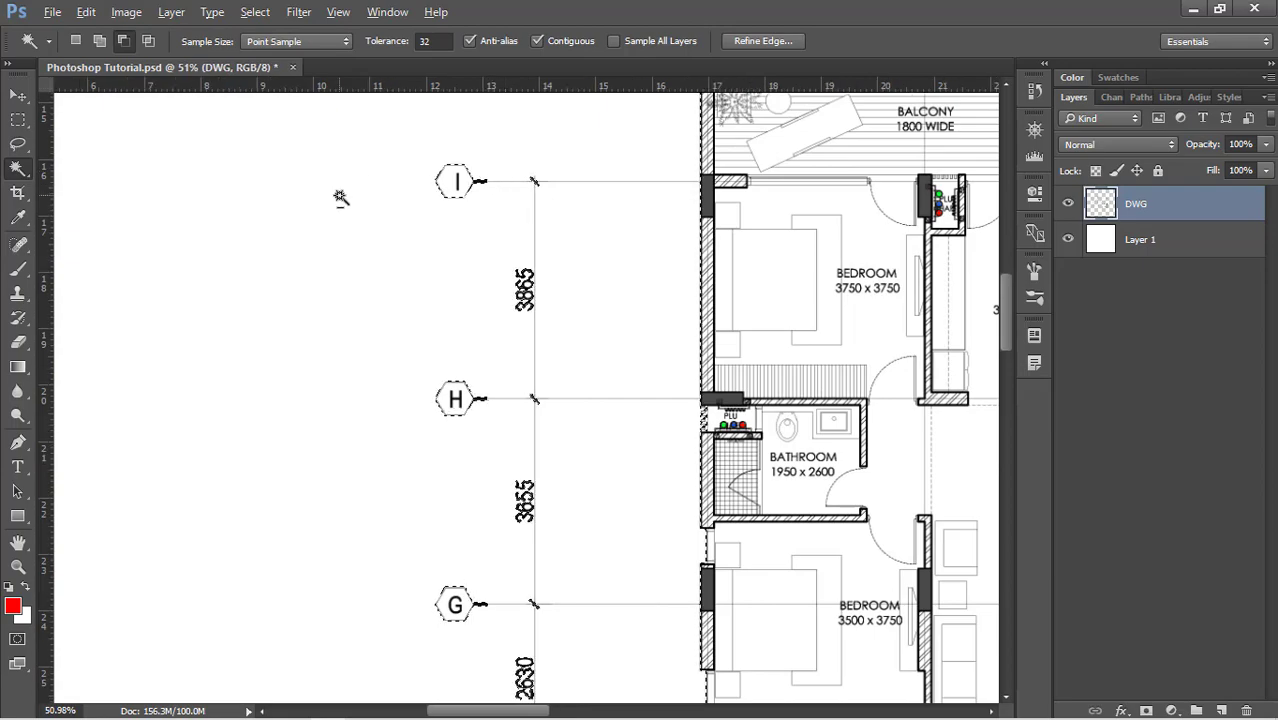
pyautogui.scroll(-5, 400, 150)
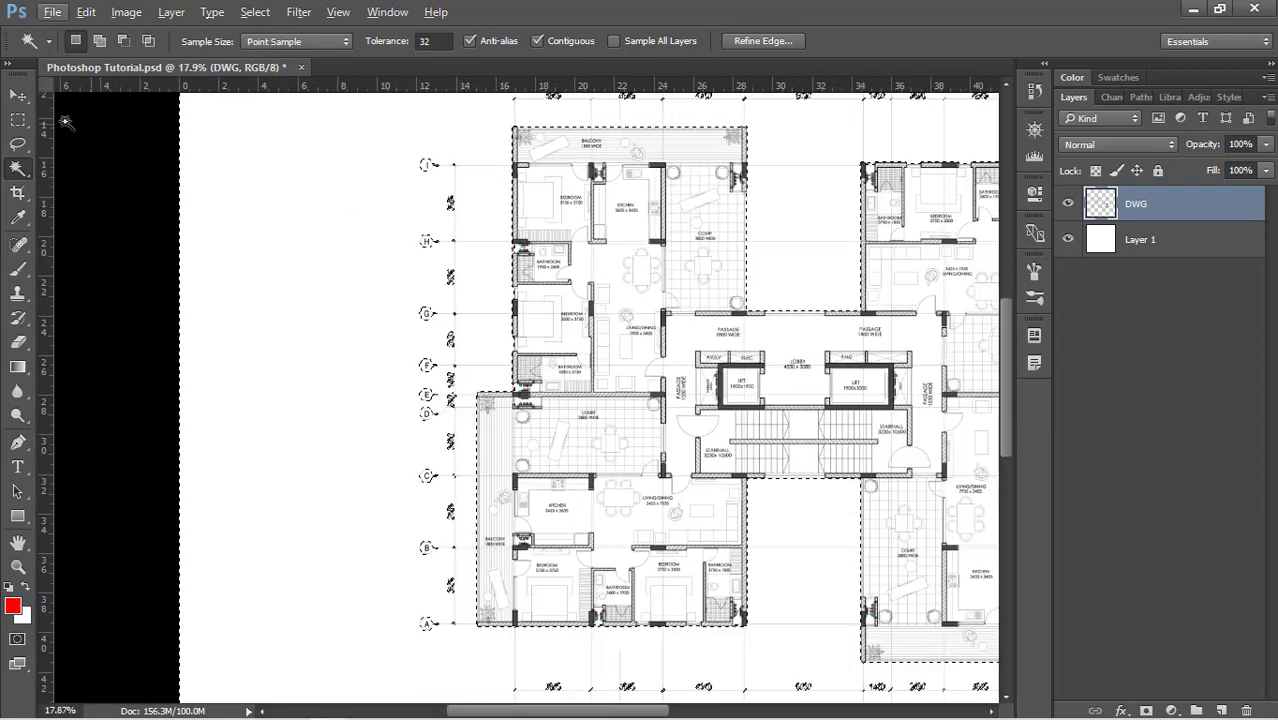
pyautogui.click(17, 119)
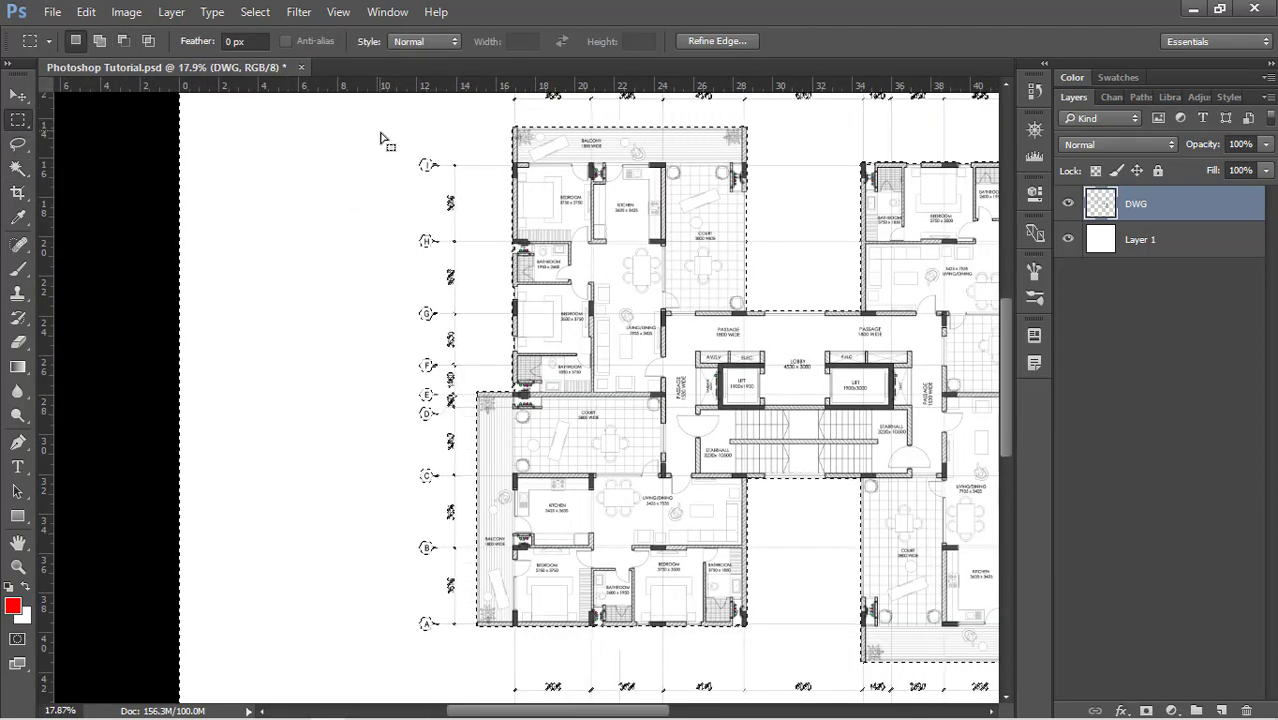
pyautogui.press('shift')
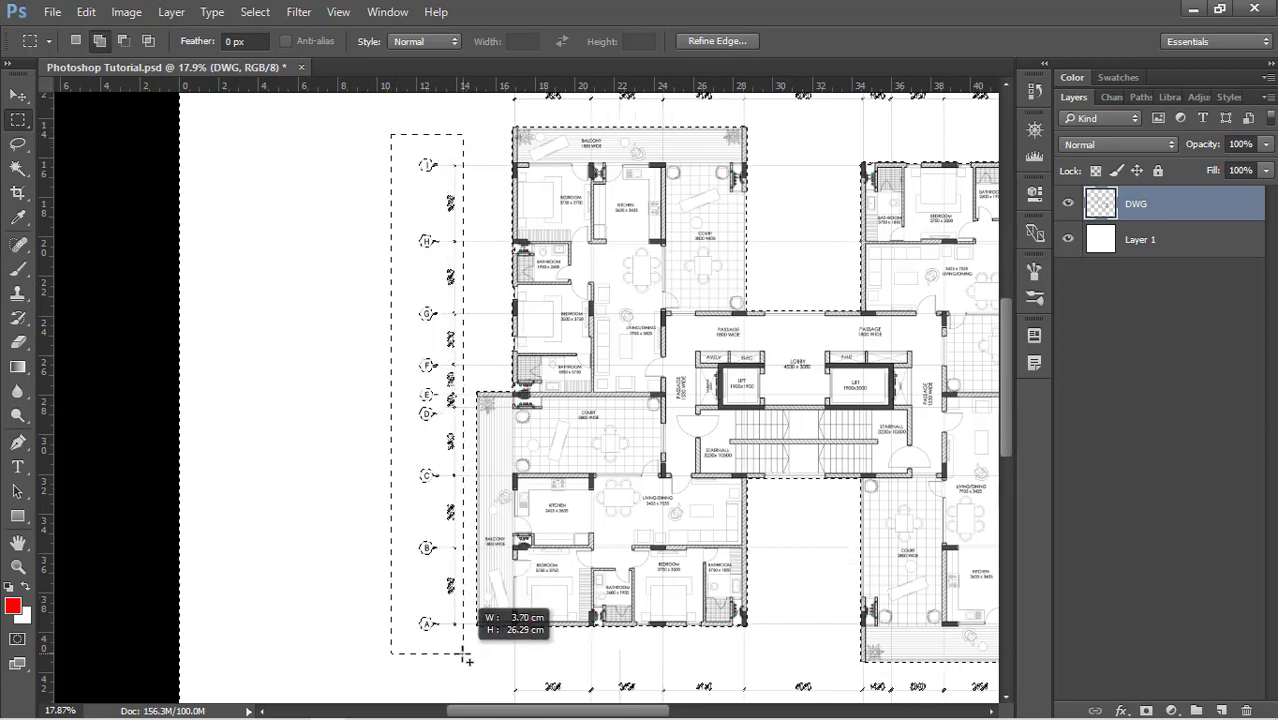
pyautogui.moveTo(462, 657); pyautogui.dragTo(394, 171)
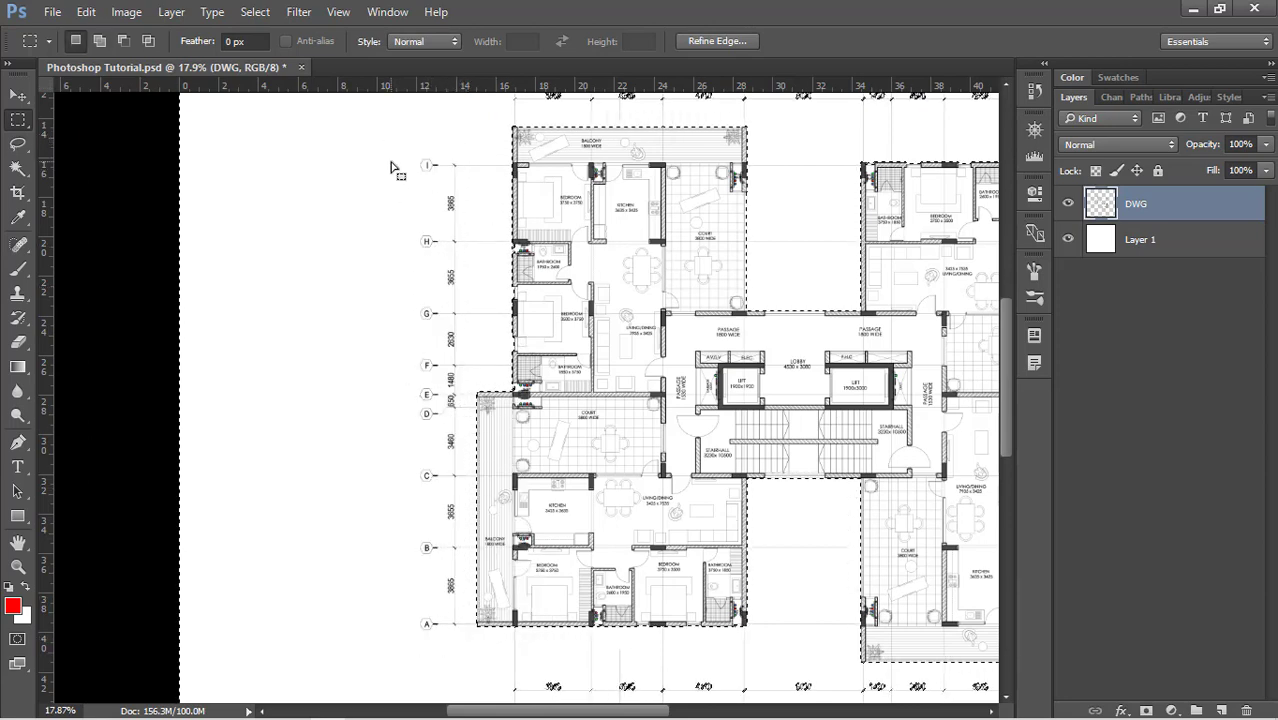
# Step: Marquee-add the dimensions, grid labels and title below the plan, plus the dimension column to its right, to the selection
pyautogui.scroll(-2, 229, 222)
pyautogui.scroll(3, 747, 636)
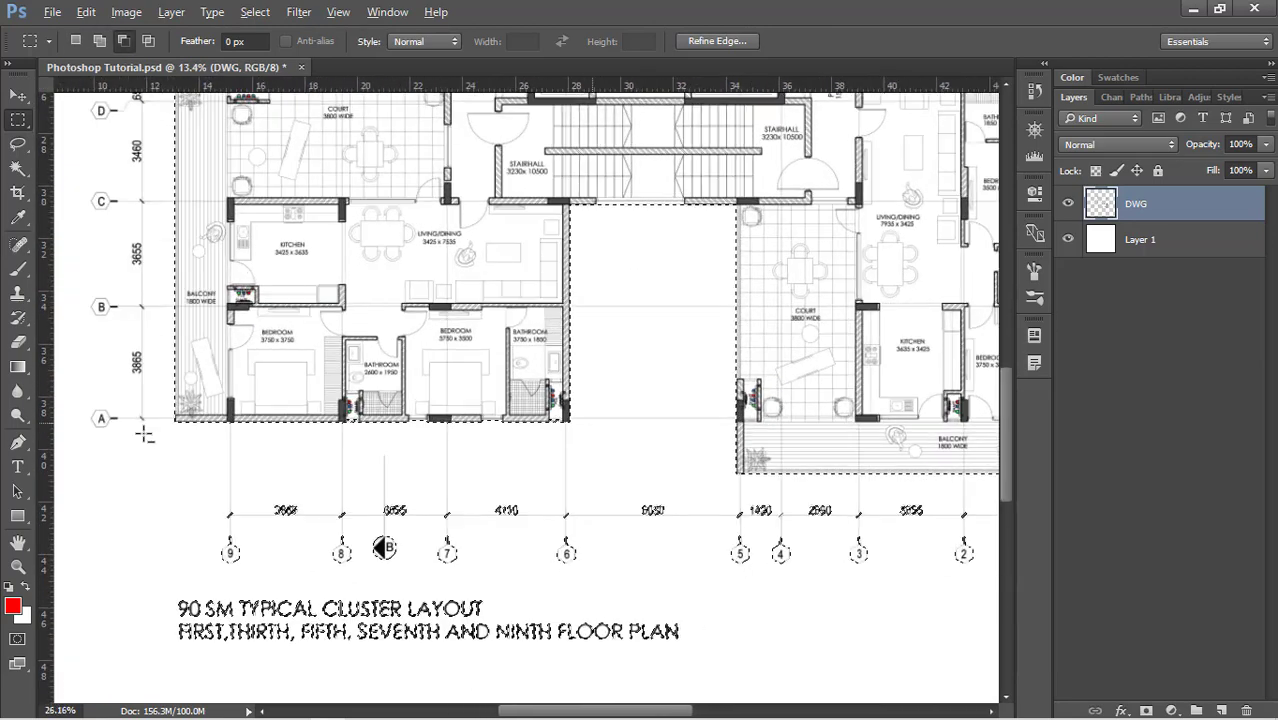
pyautogui.moveTo(981, 617); pyautogui.dragTo(147, 475)
pyautogui.scroll(-3, 840, 380)
pyautogui.scroll(2, 840, 380)
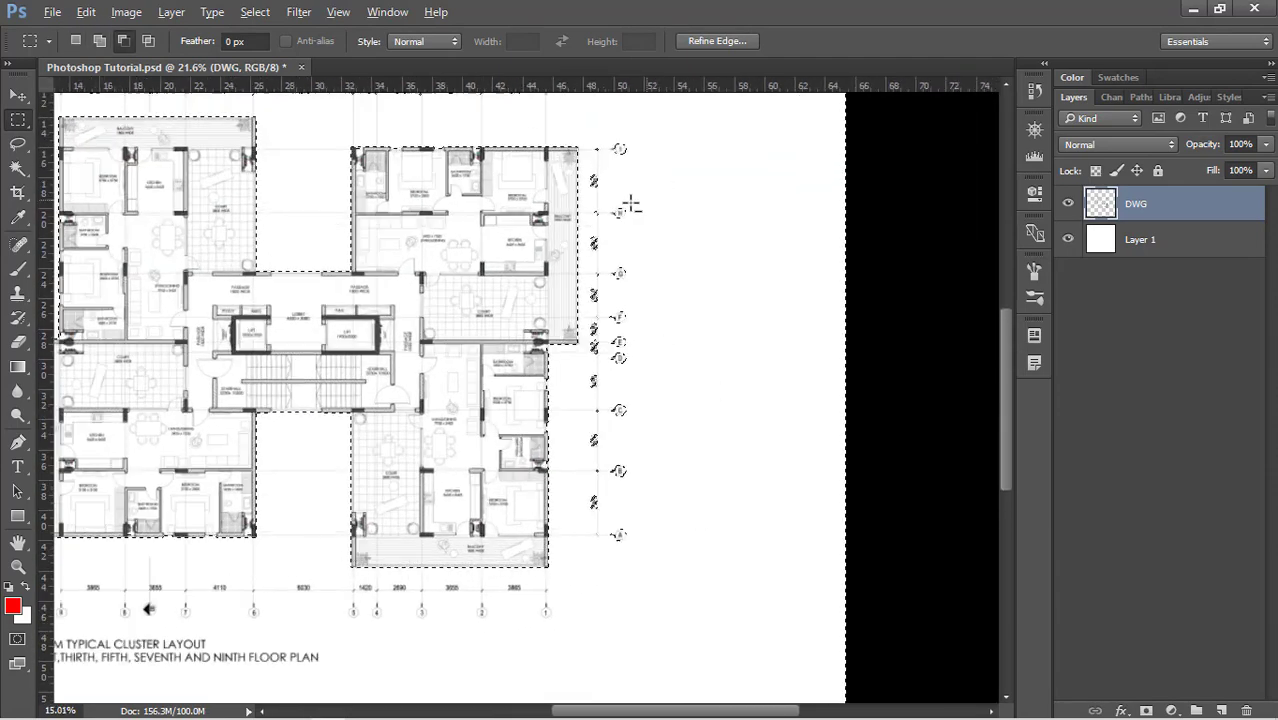
pyautogui.moveTo(668, 107); pyautogui.dragTo(583, 594)
# Step: Marquee-add the dimension and grid label row above the plan, about 31 by 4.5 cm, and check the whole selection
pyautogui.scroll(-1, 735, 515)
pyautogui.scroll(3, 322, 188)
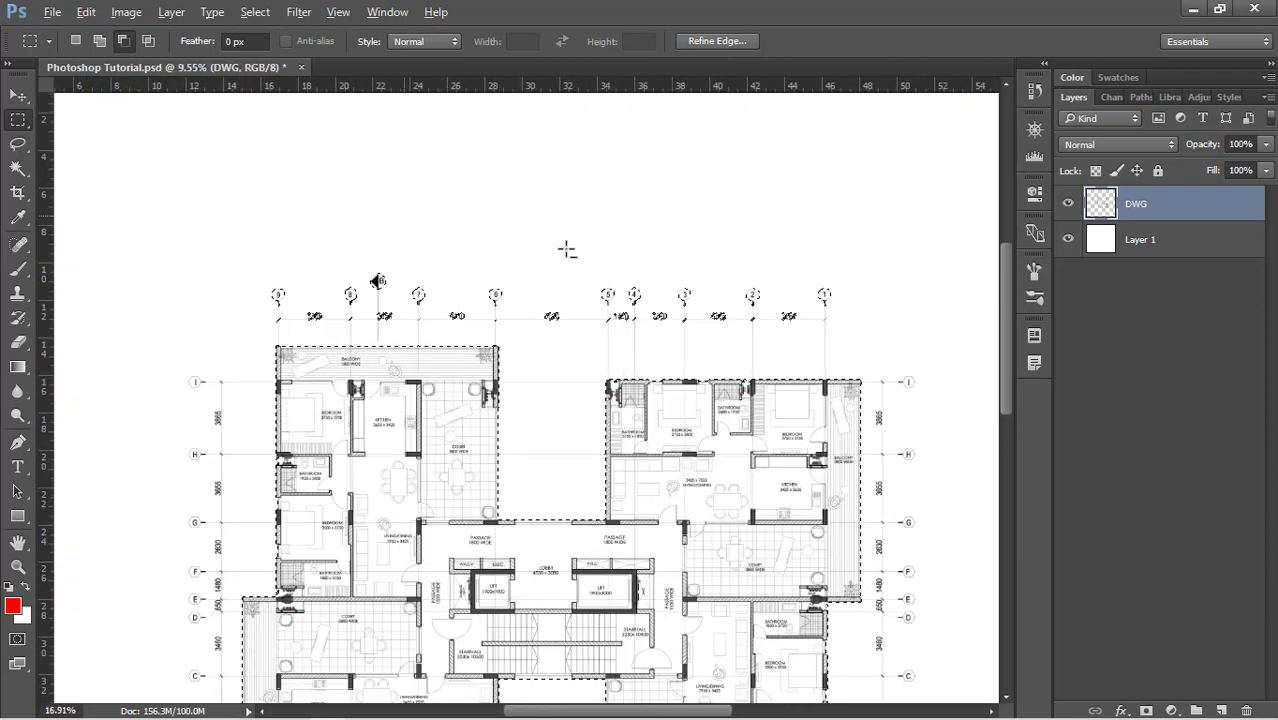
pyautogui.moveTo(314, 372); pyautogui.dragTo(171, 365)
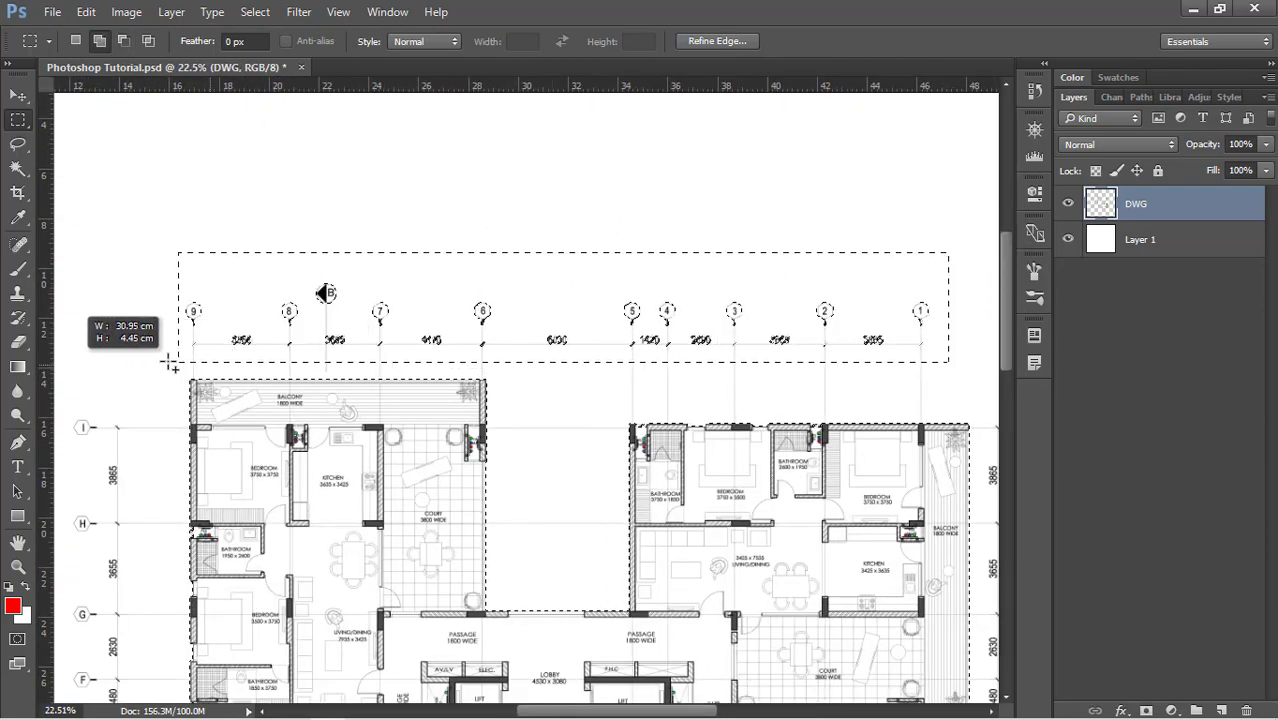
pyautogui.scroll(-3, 490, 209)
pyautogui.scroll(-3, 490, 209)
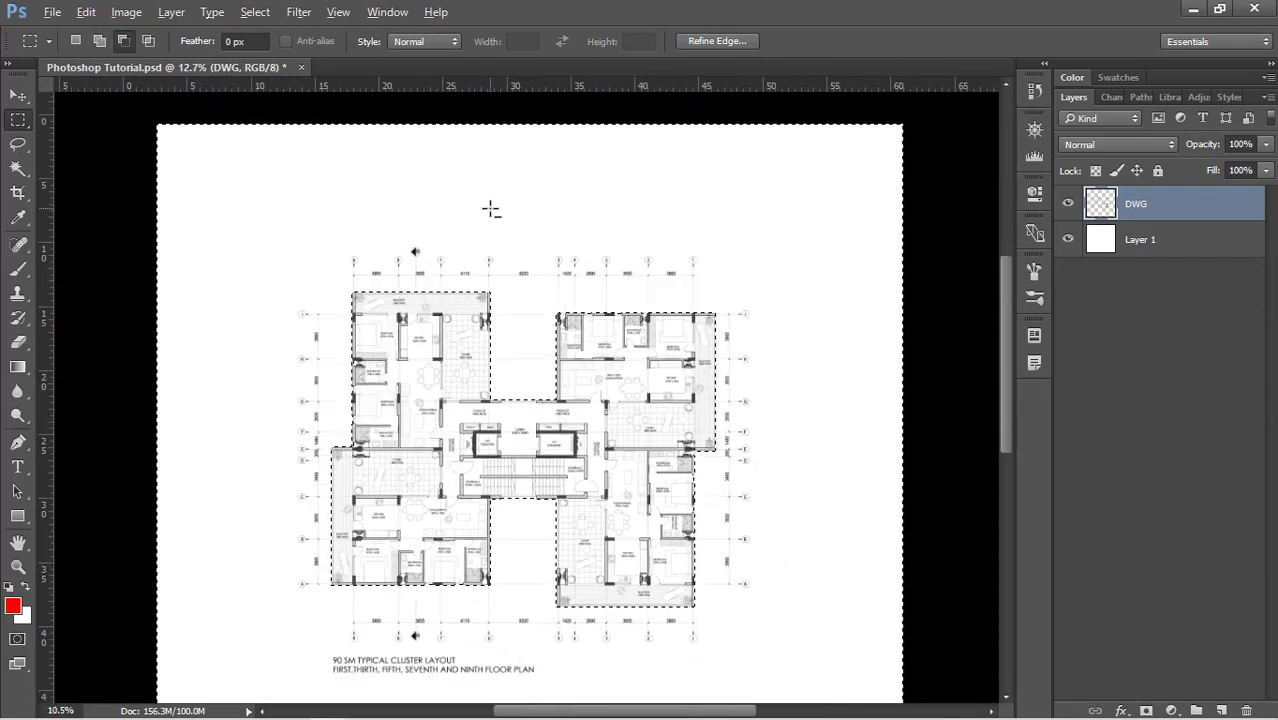
pyautogui.scroll(6, 594, 536)
pyautogui.scroll(-4, 594, 536)
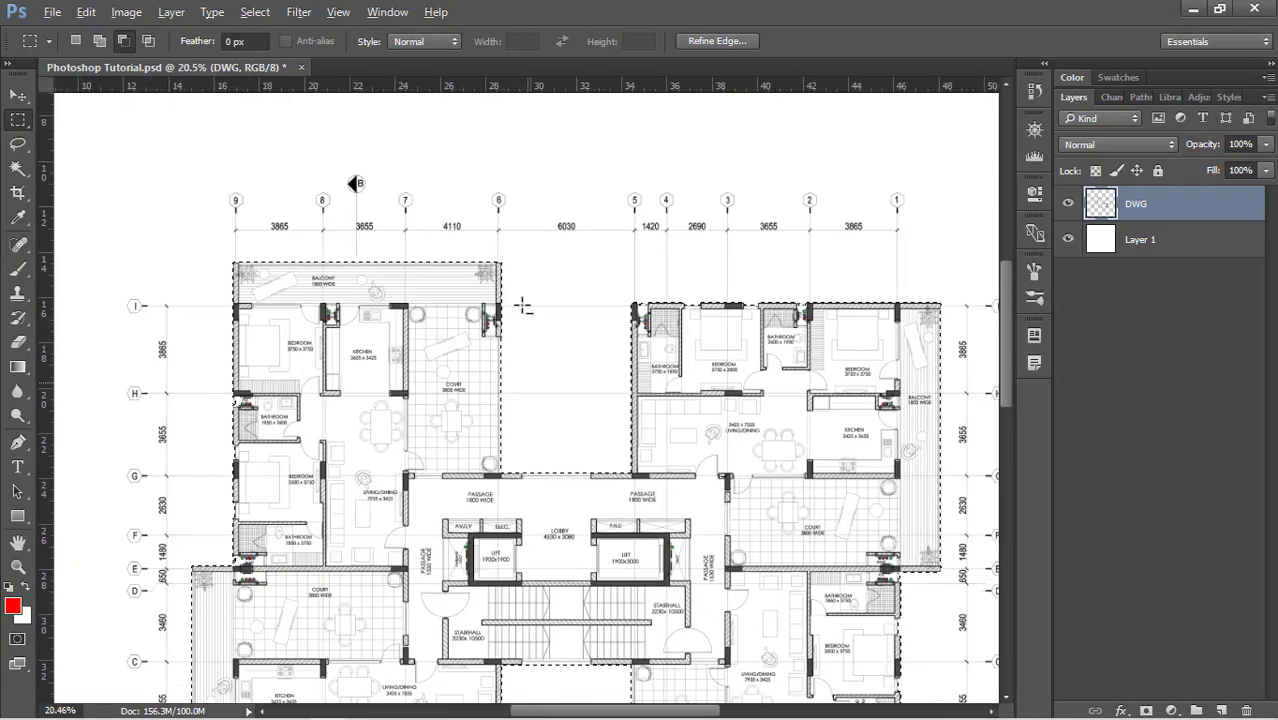
pyautogui.scroll(-3, 540, 298)
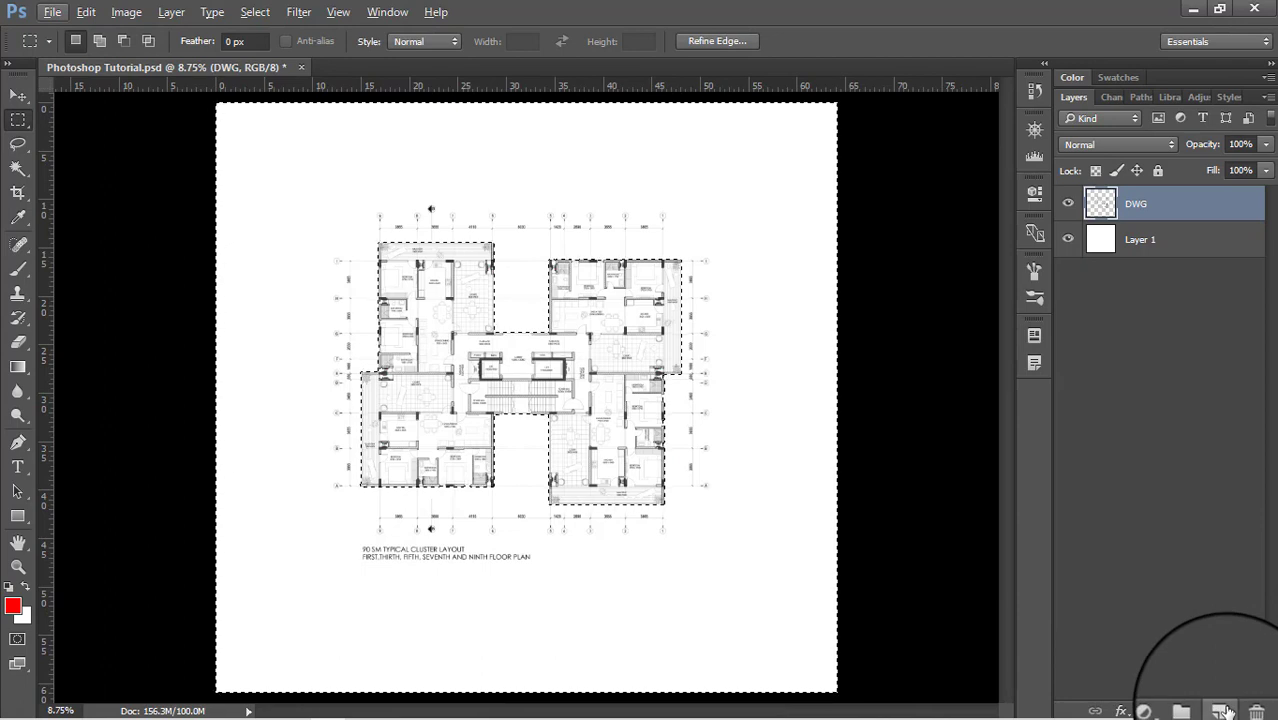
# Step: Create a new layer, place it directly beneath the DWG layer and rename it as background
pyautogui.click(1222, 710)
pyautogui.moveTo(1170, 213); pyautogui.dragTo(1170, 250)
pyautogui.doubleClick(1142, 239)
pyautogui.write('background')
pyautogui.press('Return')
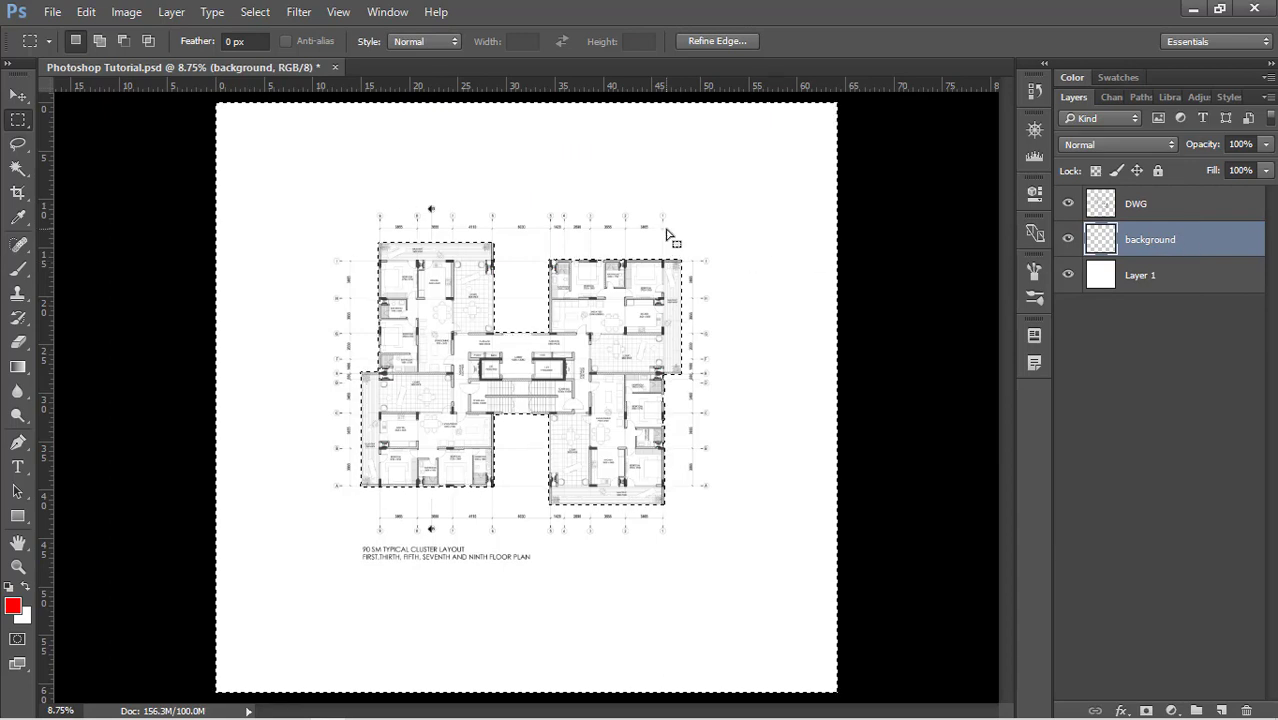
# Step: Fill the selected area around the plan on the background layer with white (ffffff) at 100% opacity, and clear the selection
pyautogui.hotkey('shift', 'BackSpace')
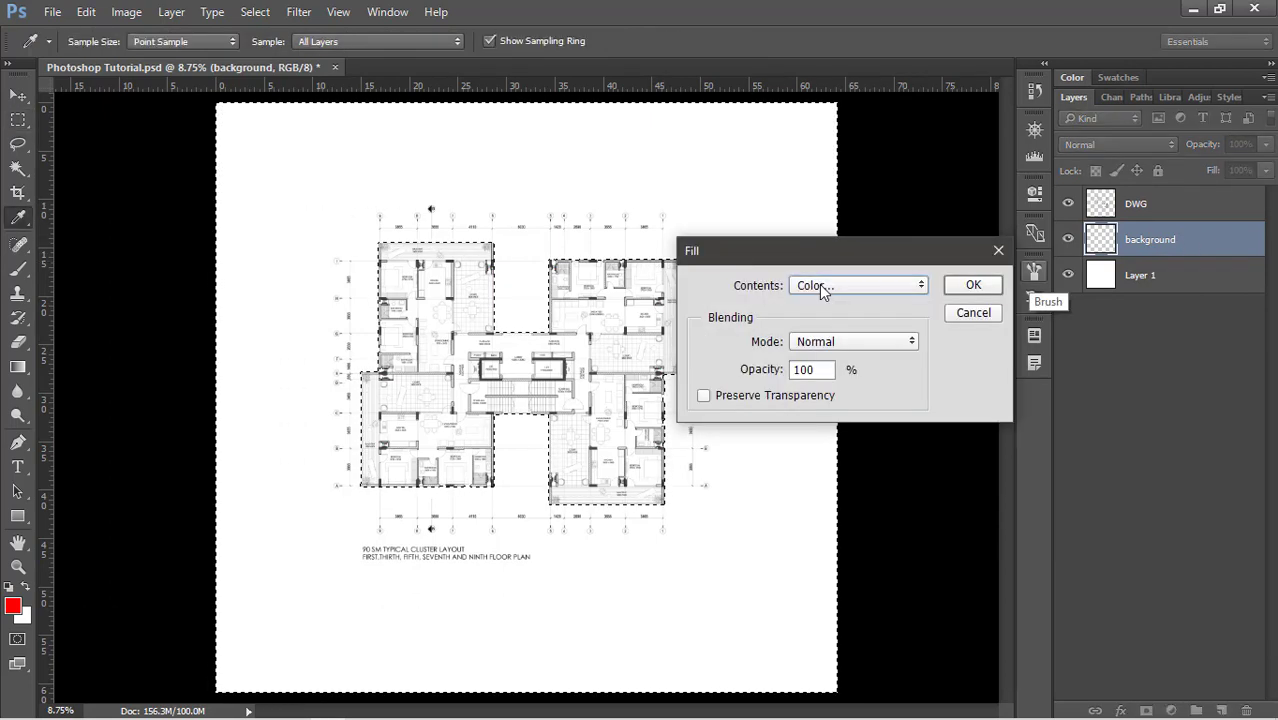
pyautogui.click(834, 282)
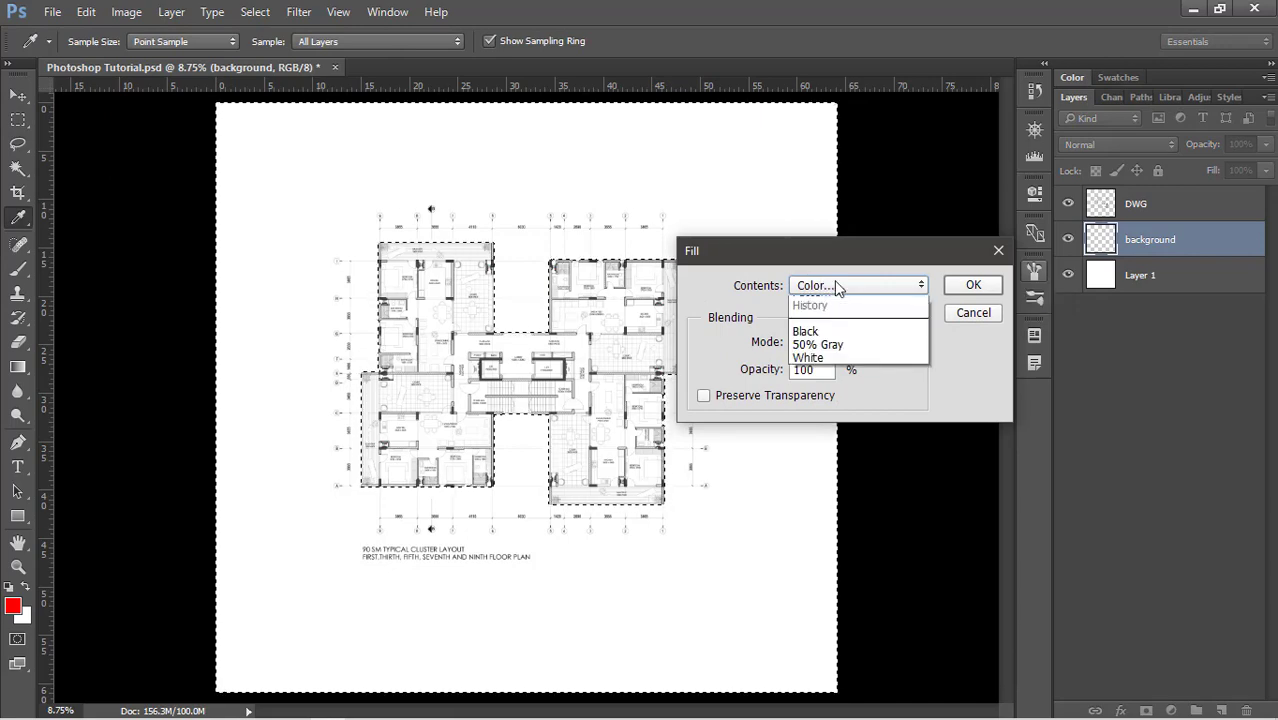
pyautogui.click(834, 285)
pyautogui.click(645, 212)
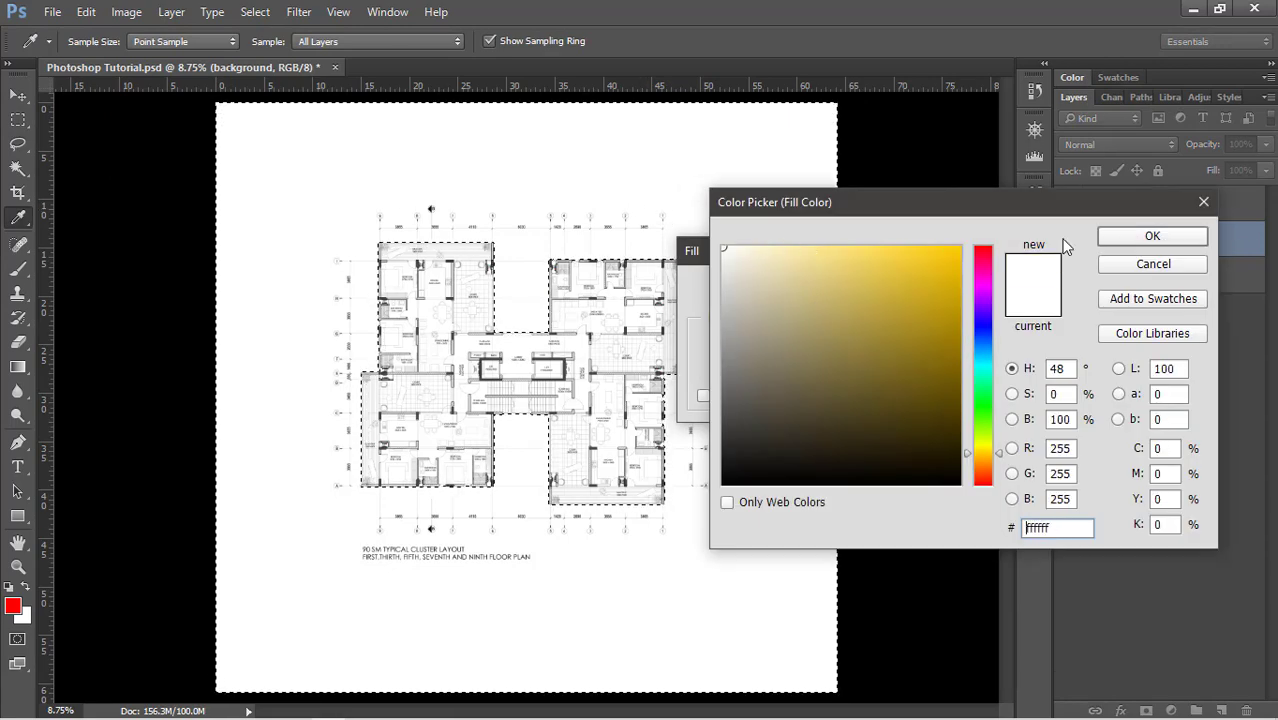
pyautogui.click(1124, 236)
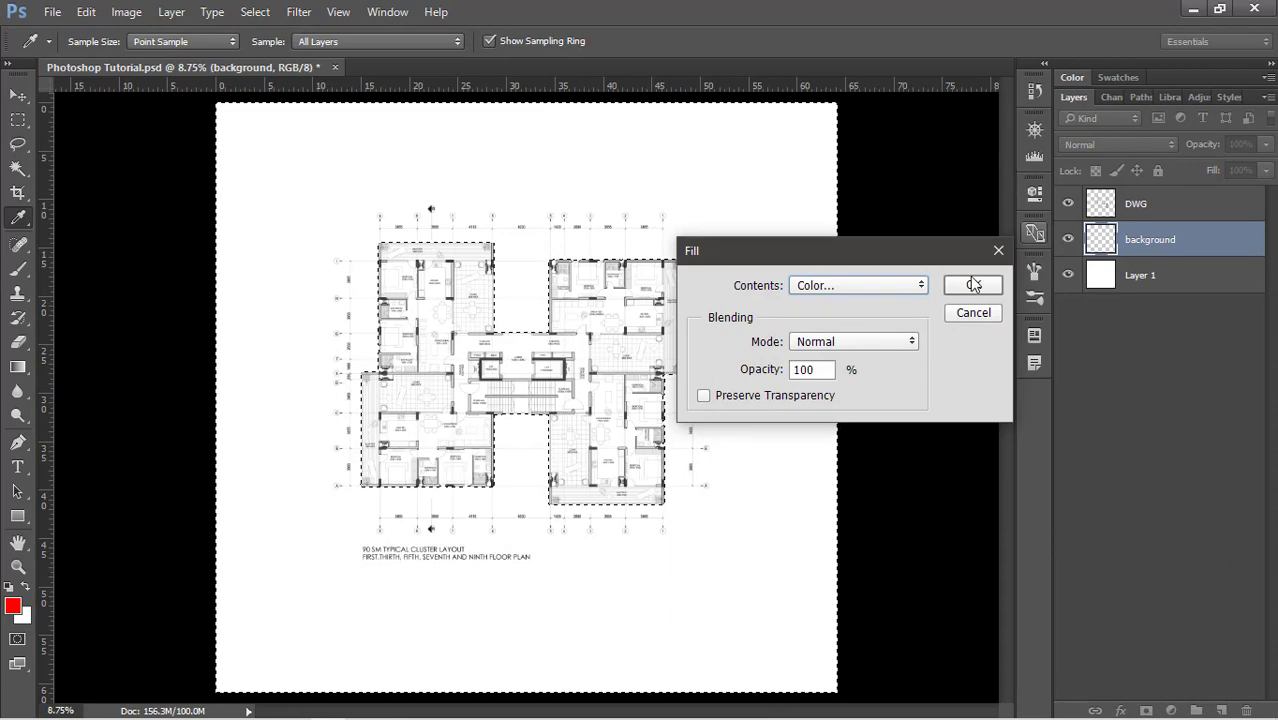
pyautogui.click(970, 286)
pyautogui.scroll(1, 733, 237)
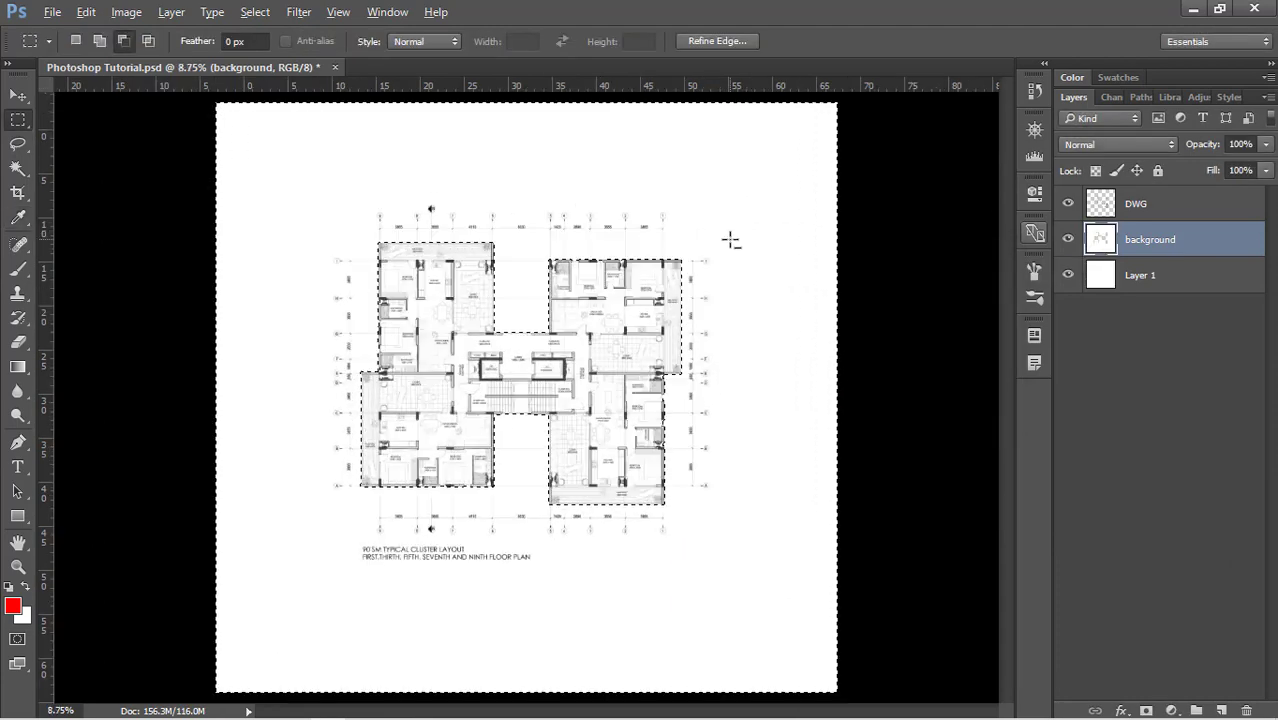
pyautogui.scroll(-2, 731, 237)
pyautogui.rightClick(660, 195)
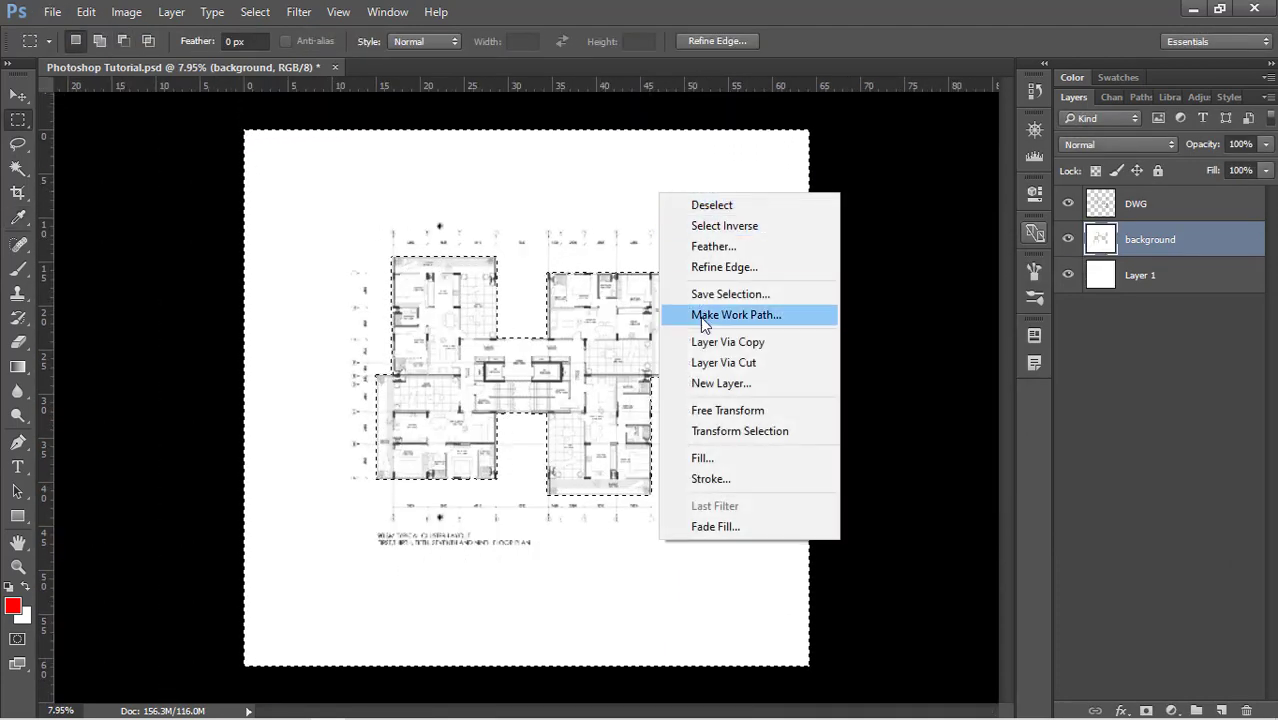
pyautogui.click(748, 204)
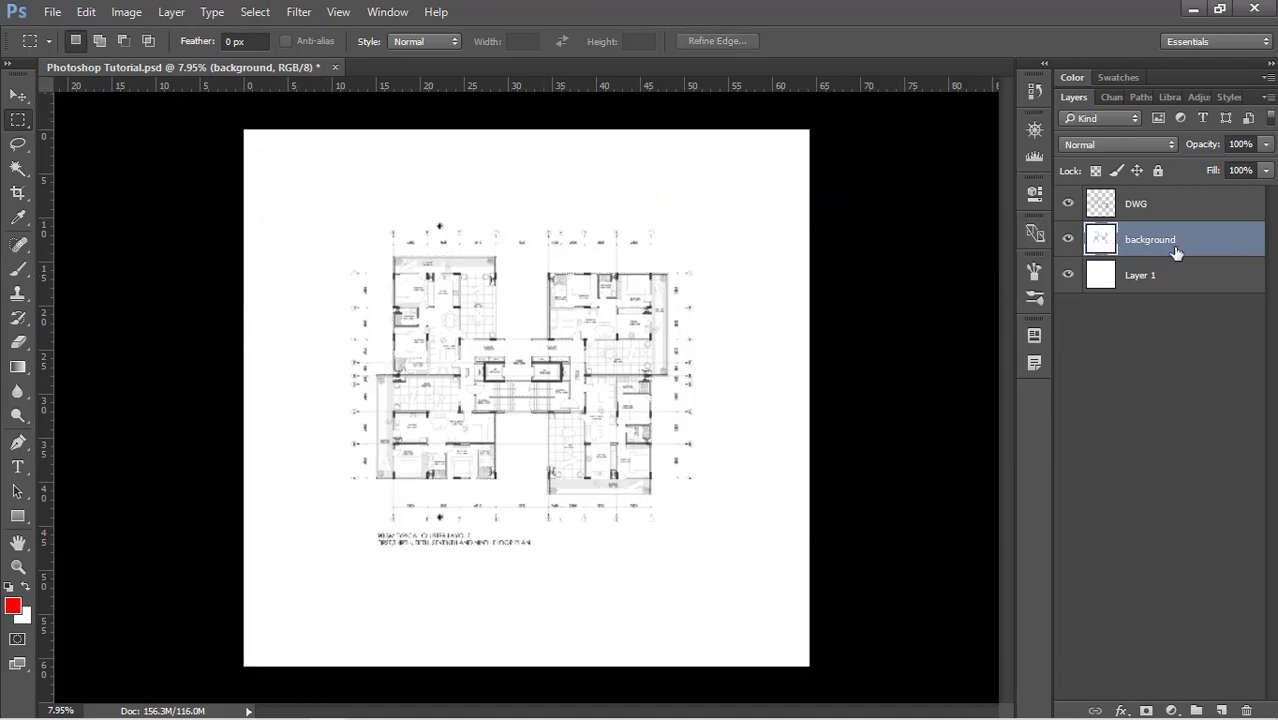
# Step: Add a Color Overlay effect to the background layer through its layer style
pyautogui.doubleClick(1247, 247)
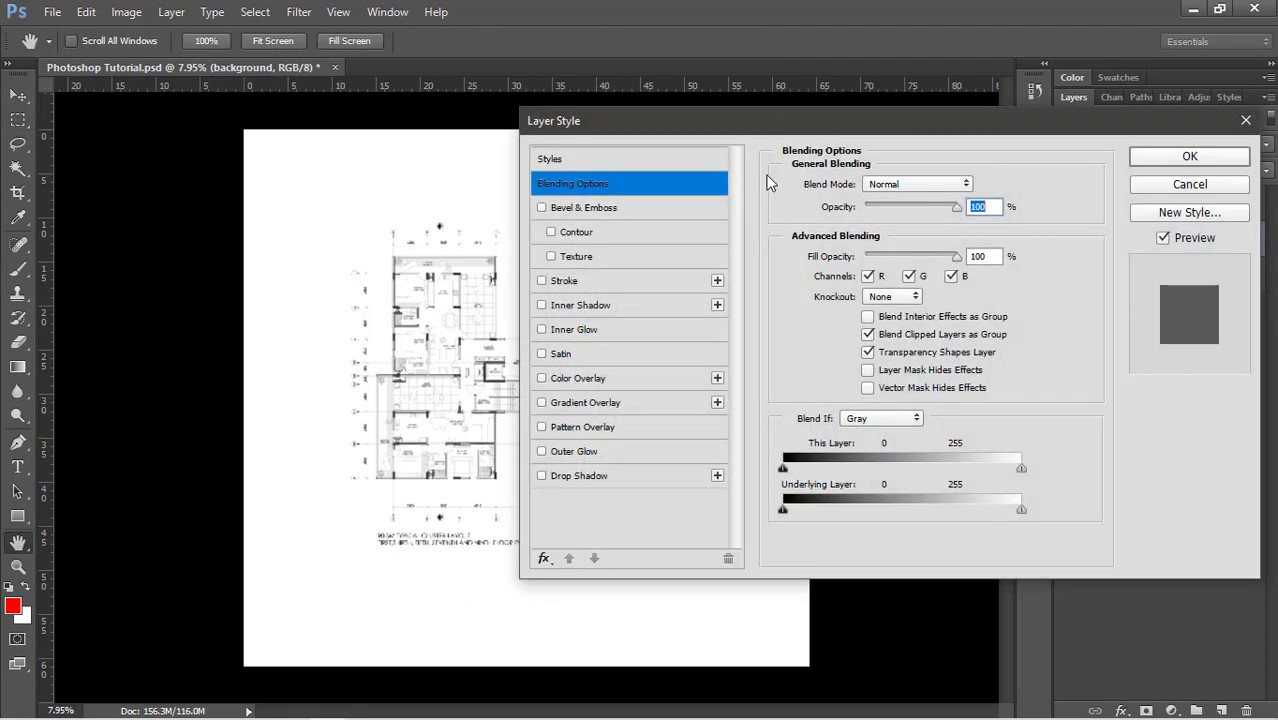
pyautogui.moveTo(721, 128); pyautogui.dragTo(914, 111)
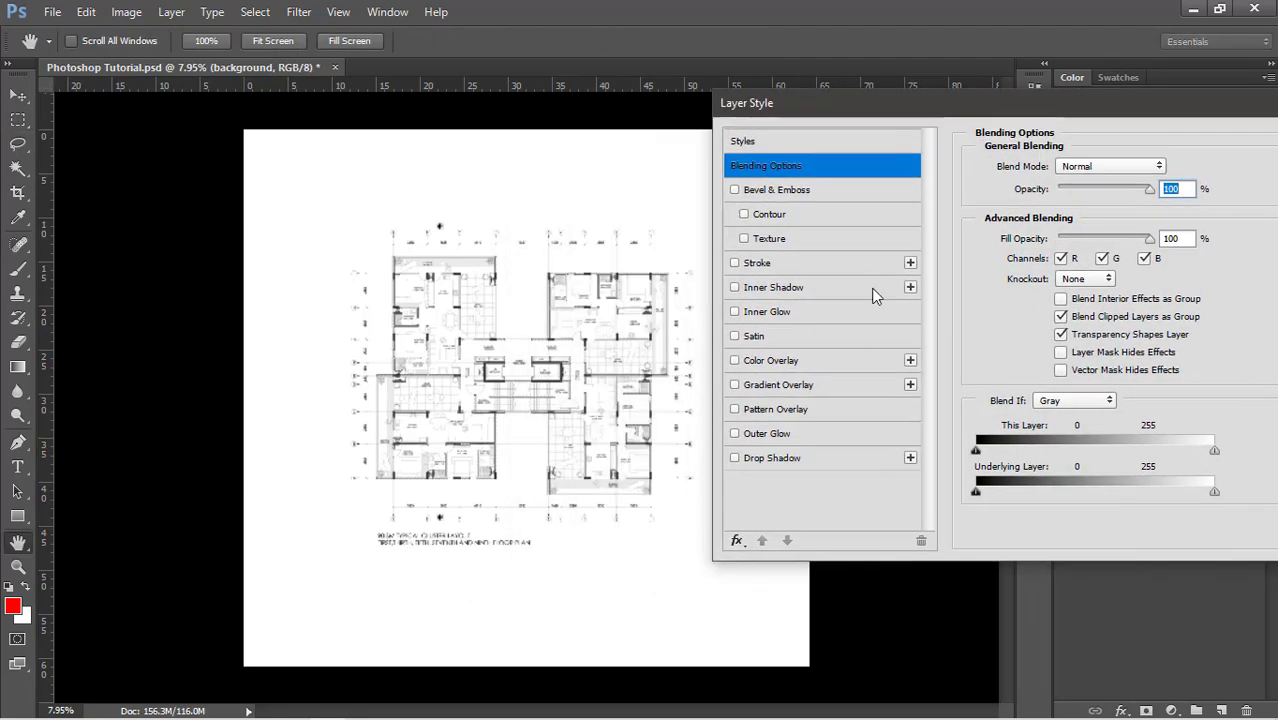
pyautogui.click(760, 361)
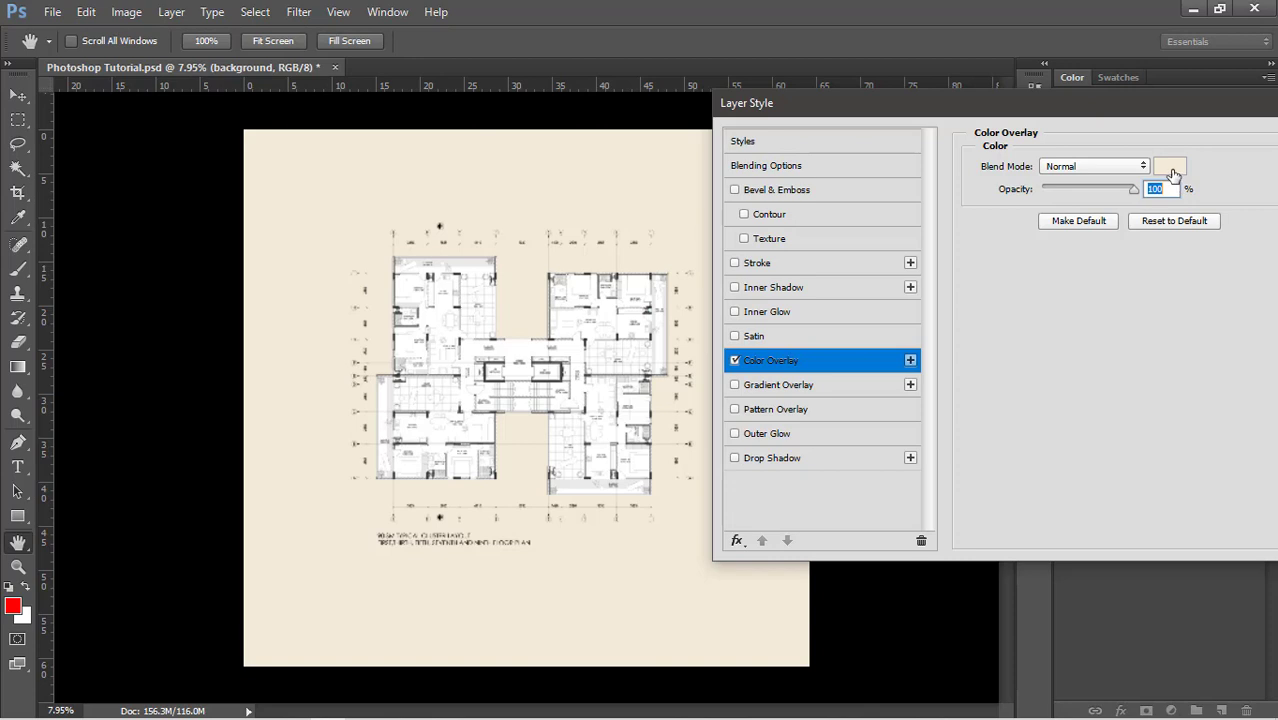
# Step: Set the overlay colour to hue 170, saturation 16 and brightness 92, and apply the layer style
pyautogui.click(1168, 170)
pyautogui.moveTo(870, 262); pyautogui.dragTo(812, 246)
pyautogui.moveTo(802, 344)
pyautogui.mouseDown()
pyautogui.moveTo(826, 381)
pyautogui.moveTo(950, 320)
pyautogui.moveTo(941, 257)
pyautogui.moveTo(861, 270)
pyautogui.mouseUp()
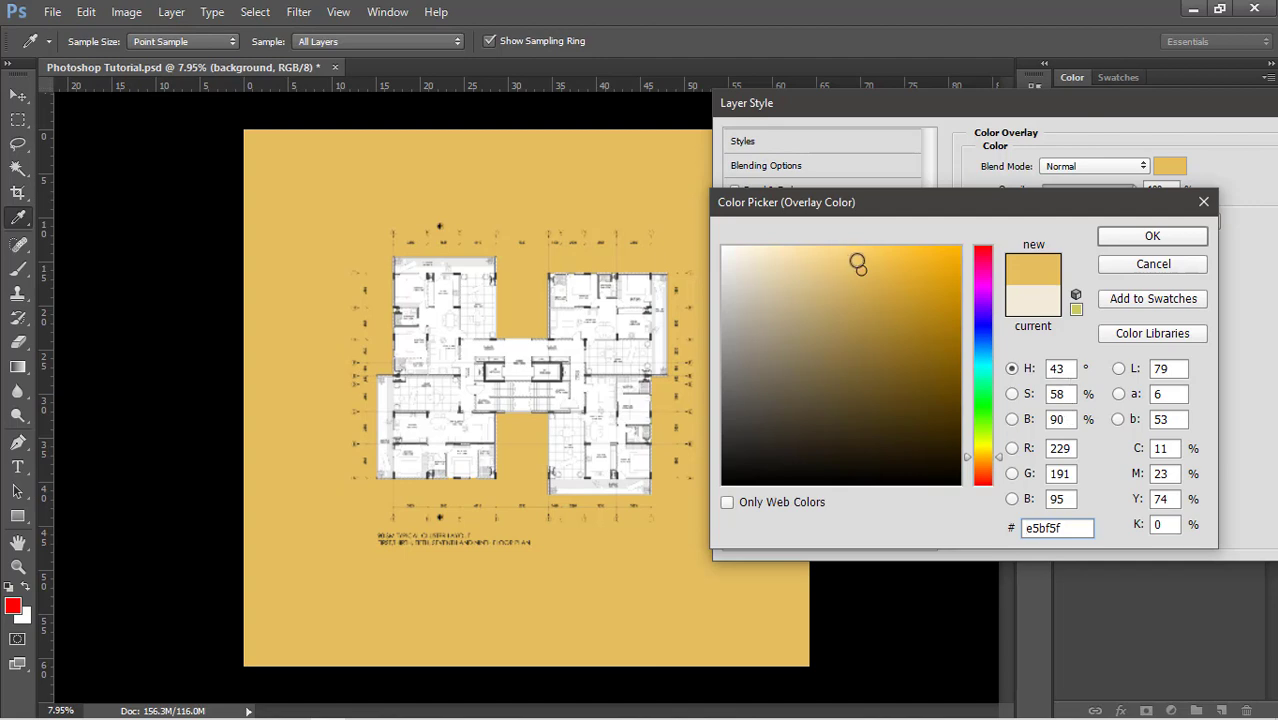
pyautogui.click(1066, 369)
pyautogui.write('1701000')
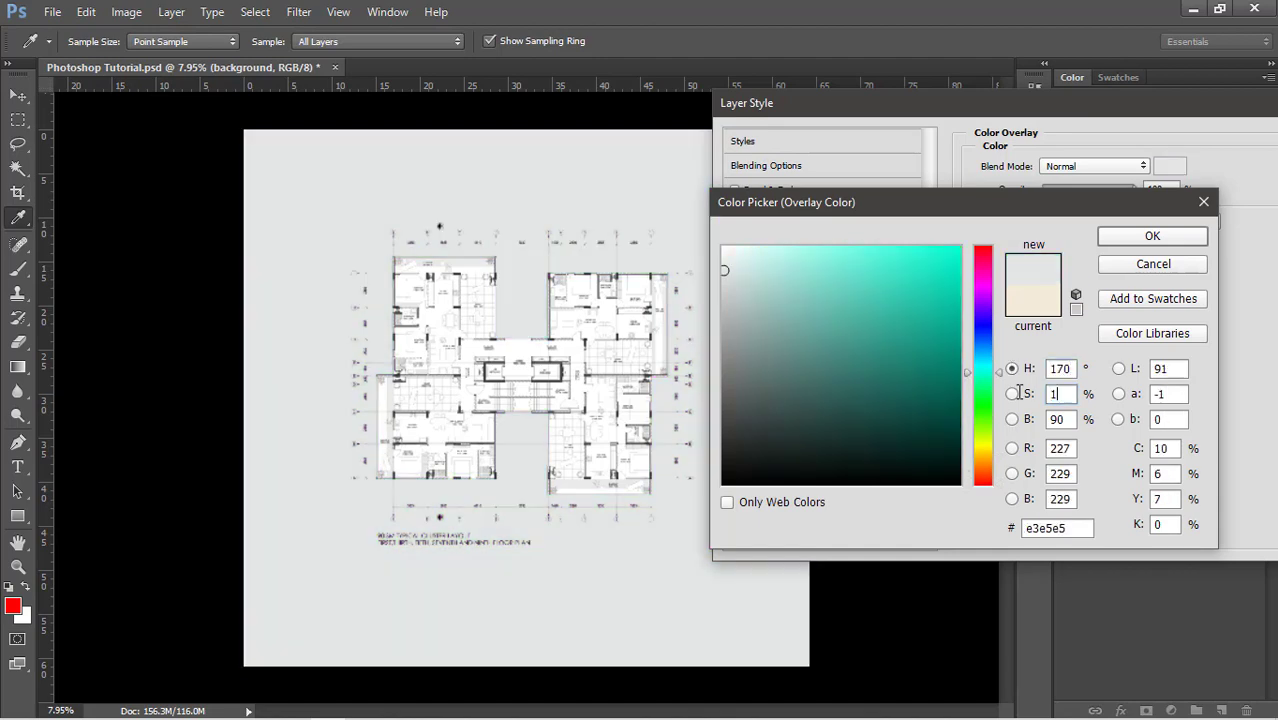
pyautogui.press('Return')
pyautogui.press('Tab')
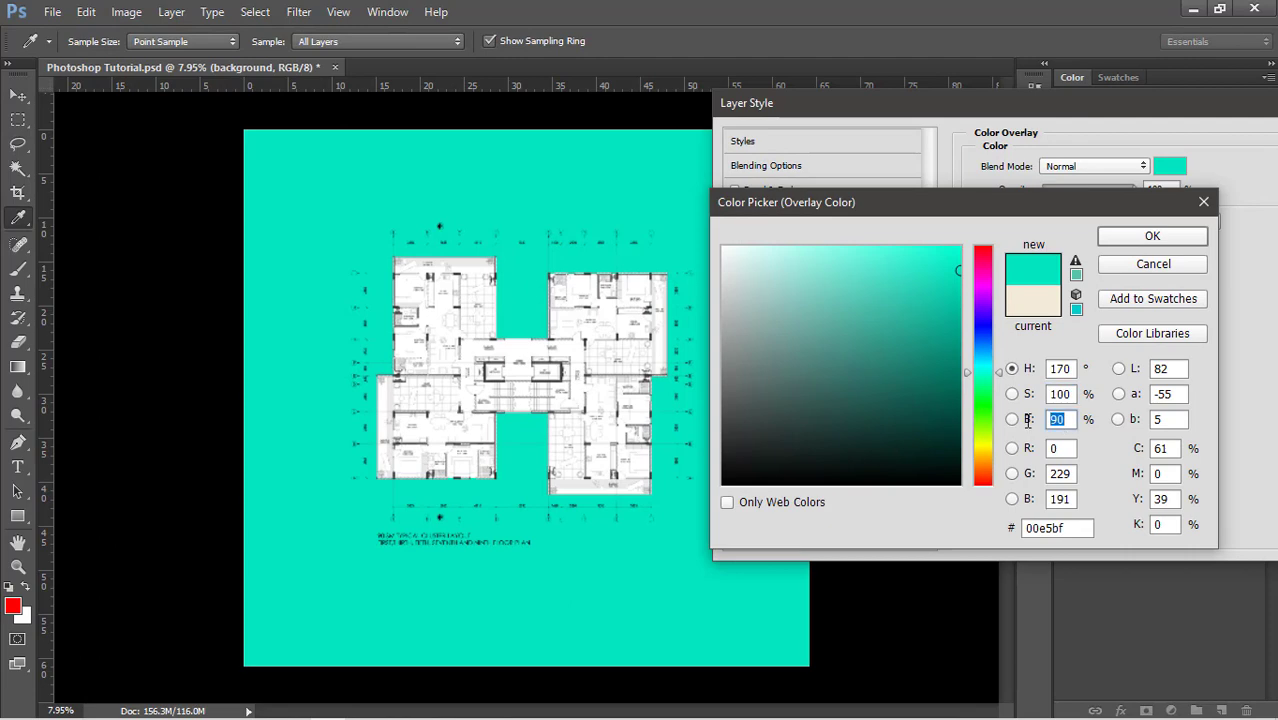
pyautogui.write('92')
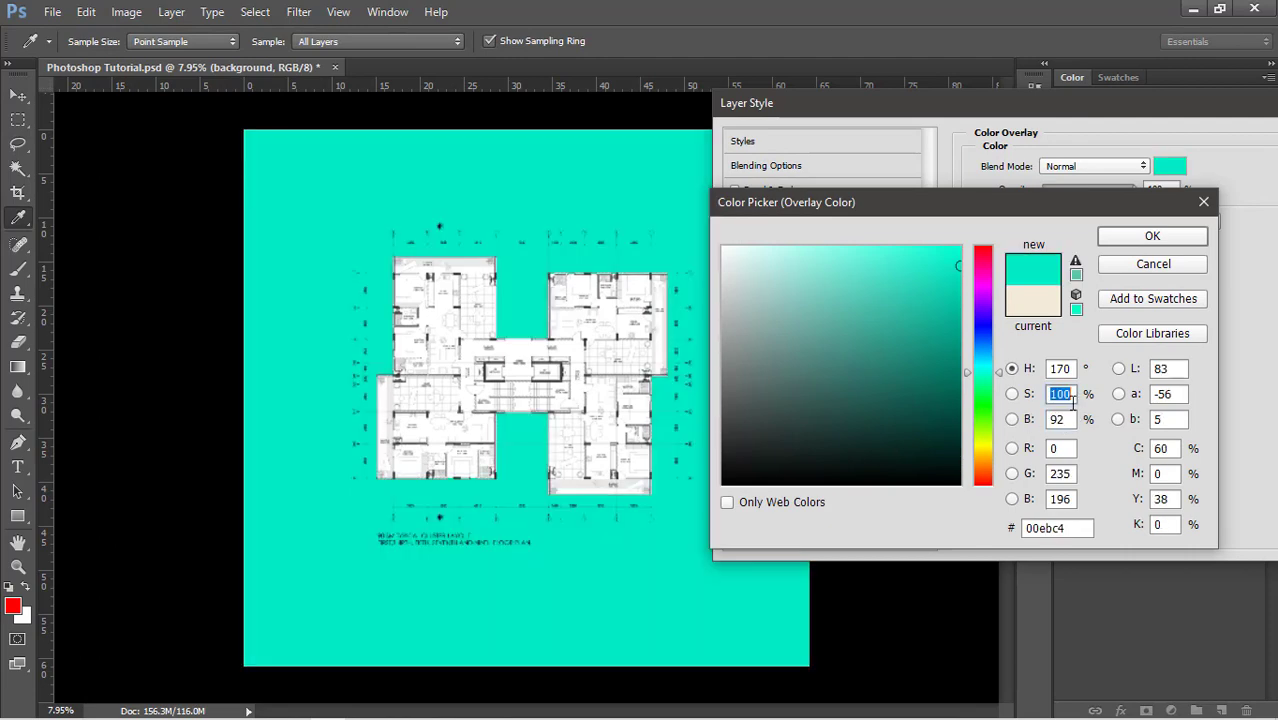
pyautogui.write('16')
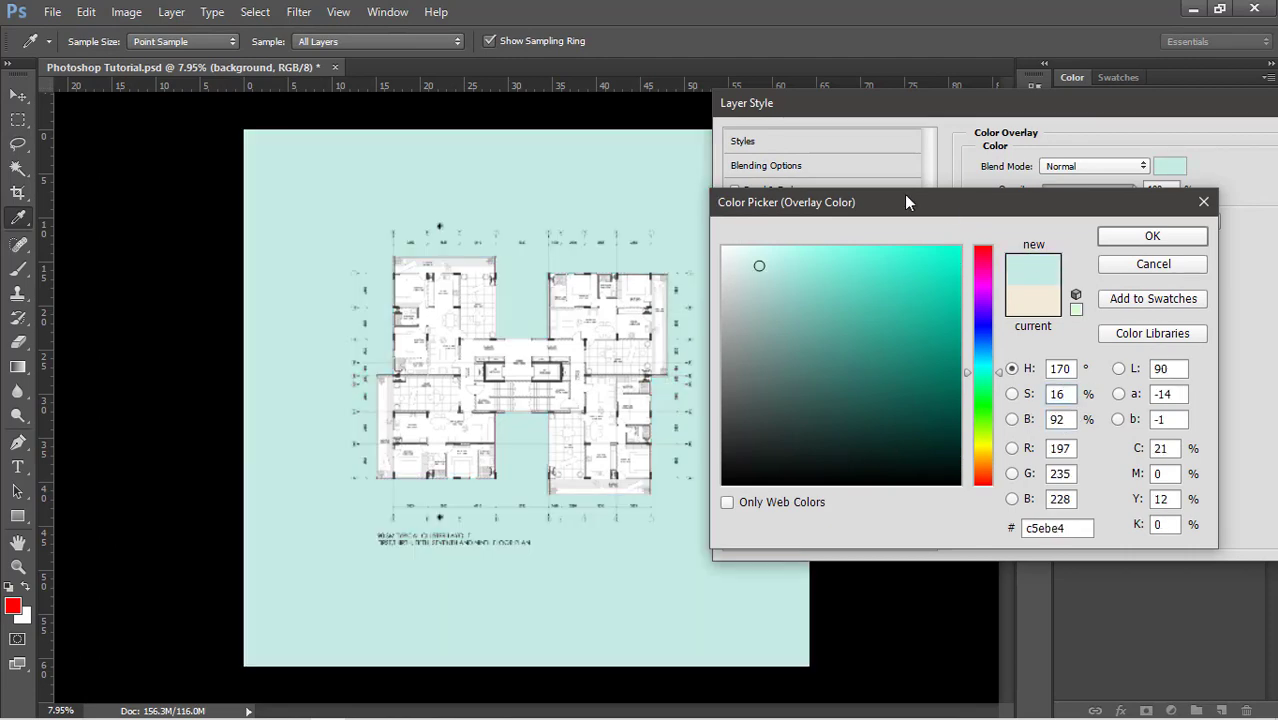
pyautogui.click(1133, 237)
pyautogui.moveTo(1080, 104); pyautogui.dragTo(799, 139)
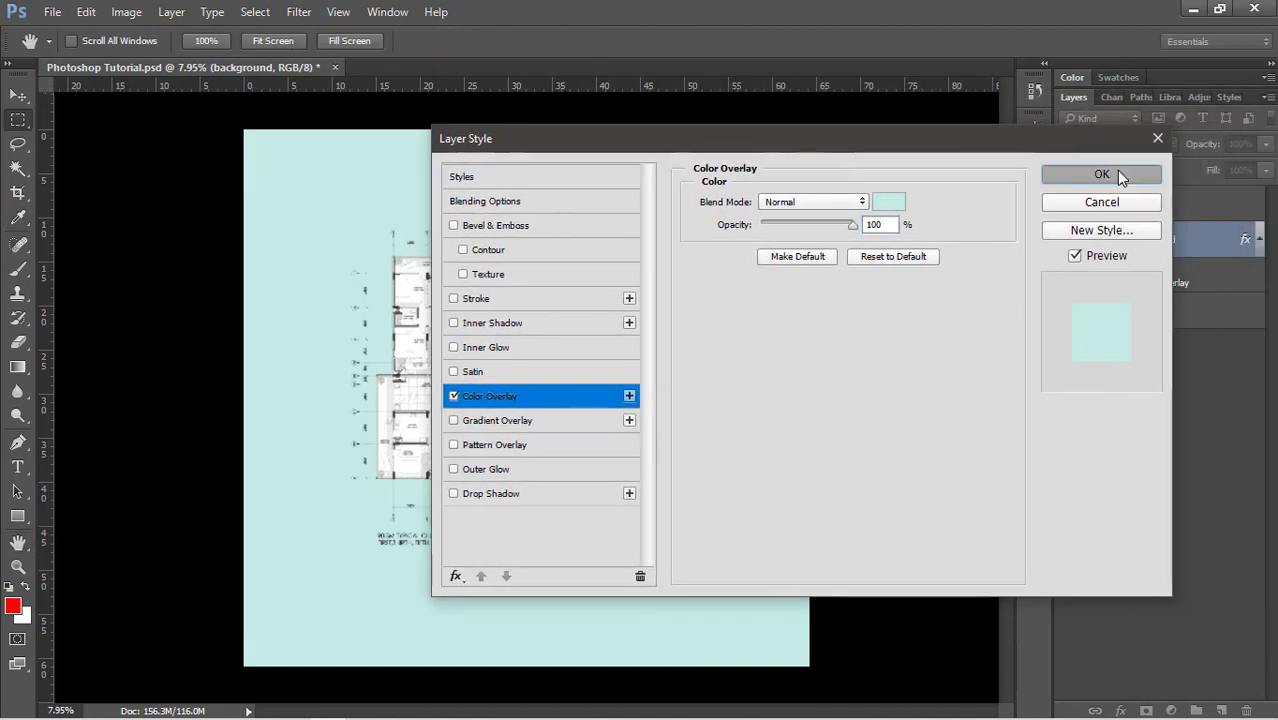
pyautogui.click(1117, 171)
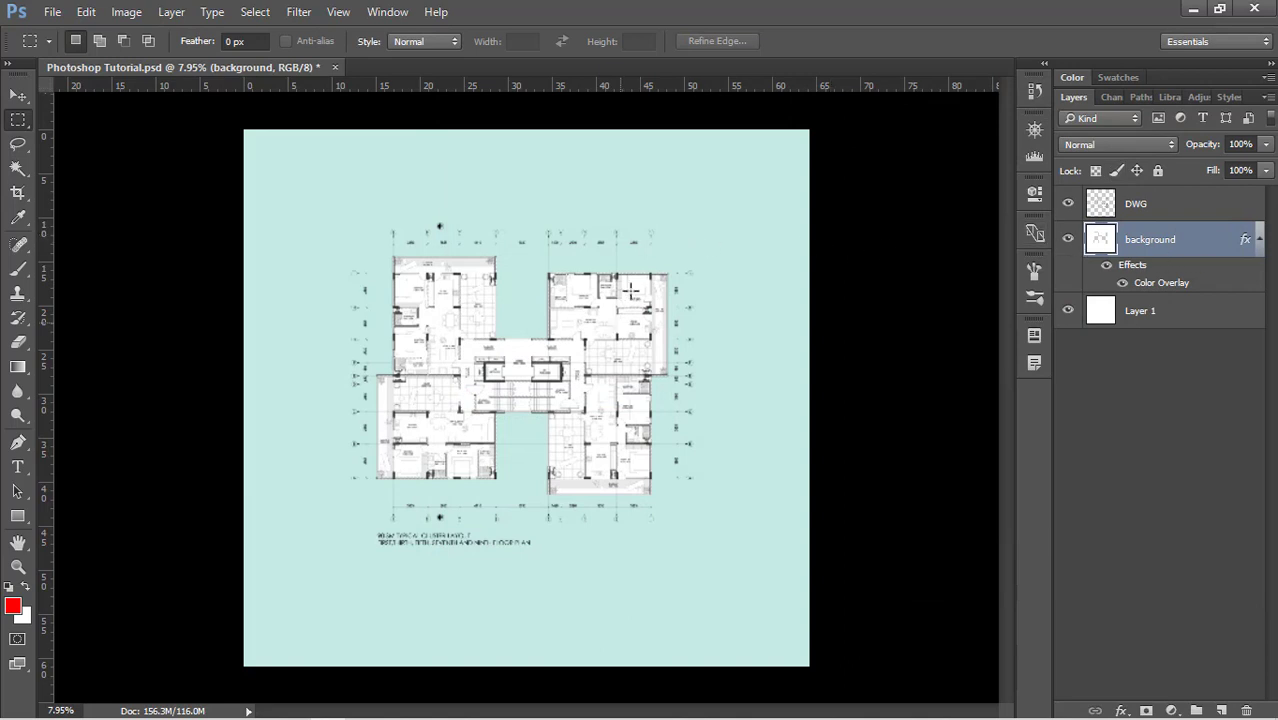
# Step: Put the background layer in a new group and name the group background
pyautogui.moveTo(1176, 252); pyautogui.dragTo(1197, 710)
pyautogui.doubleClick(1140, 235)
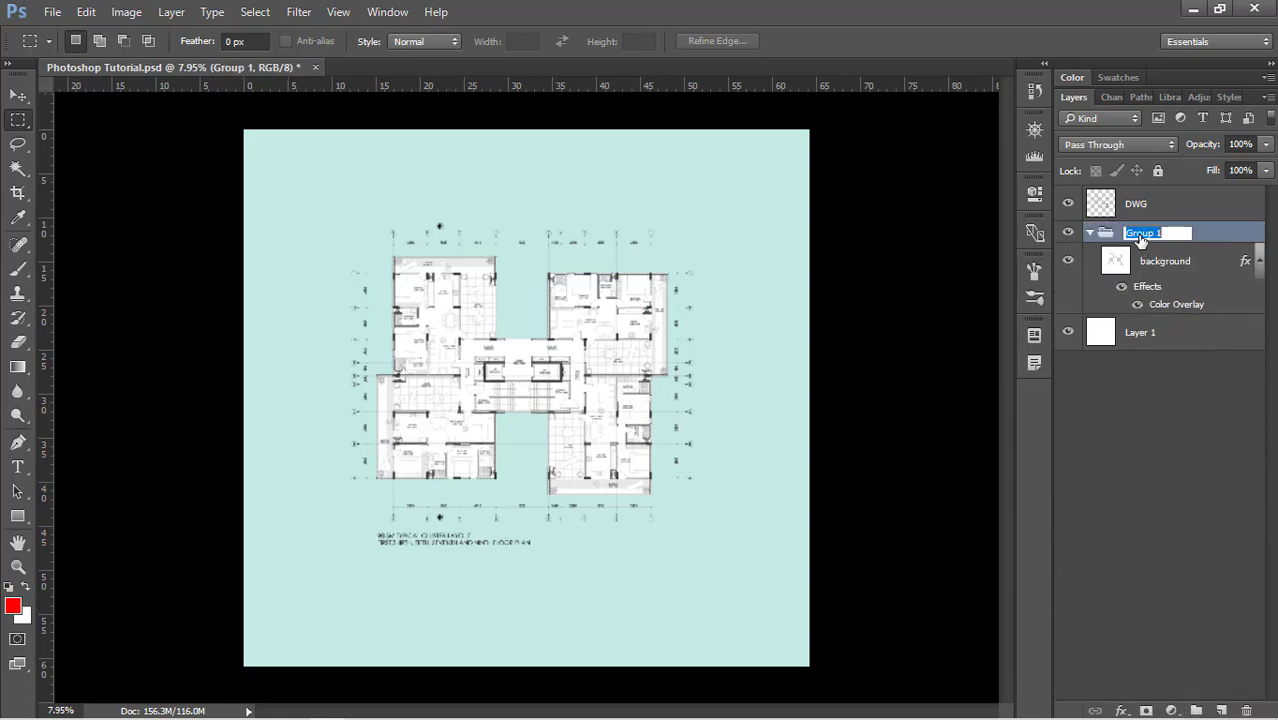
pyautogui.write('background')
pyautogui.press('Return')
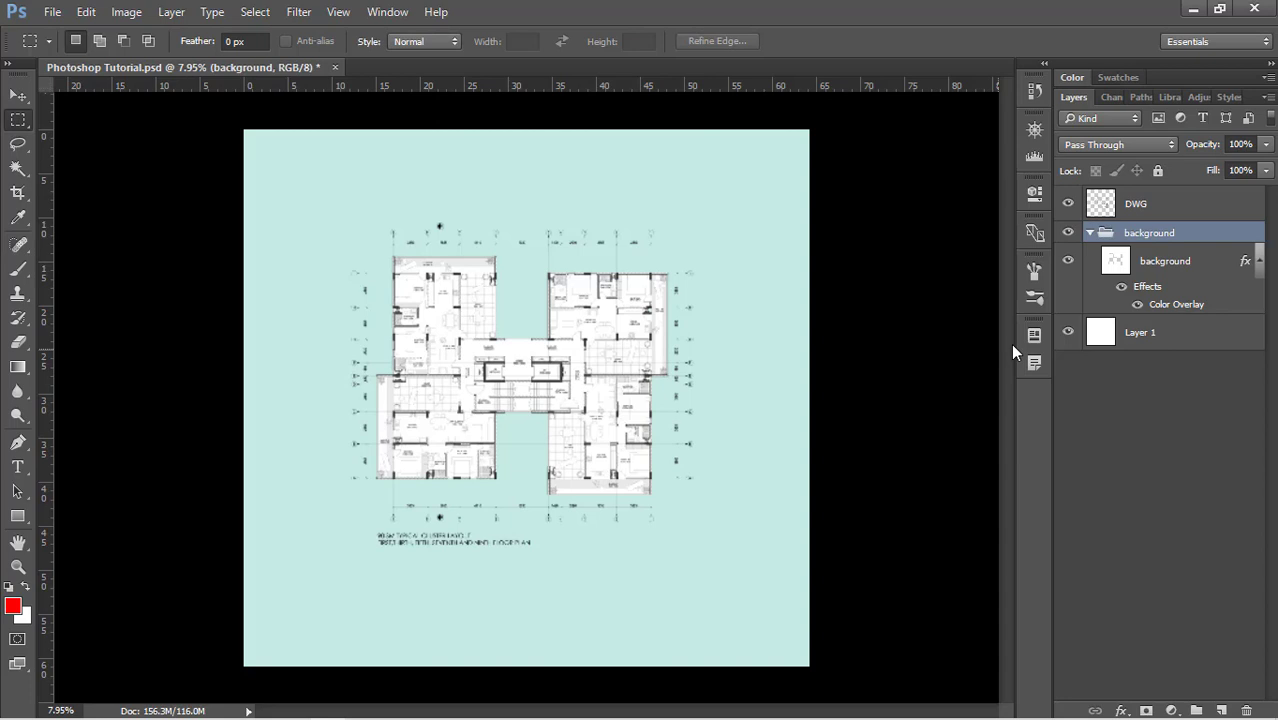
# Step: Select the filled area around the building plan on the background layer with the Magic Wand at tolerance 32
pyautogui.click(1172, 261)
pyautogui.press('w')
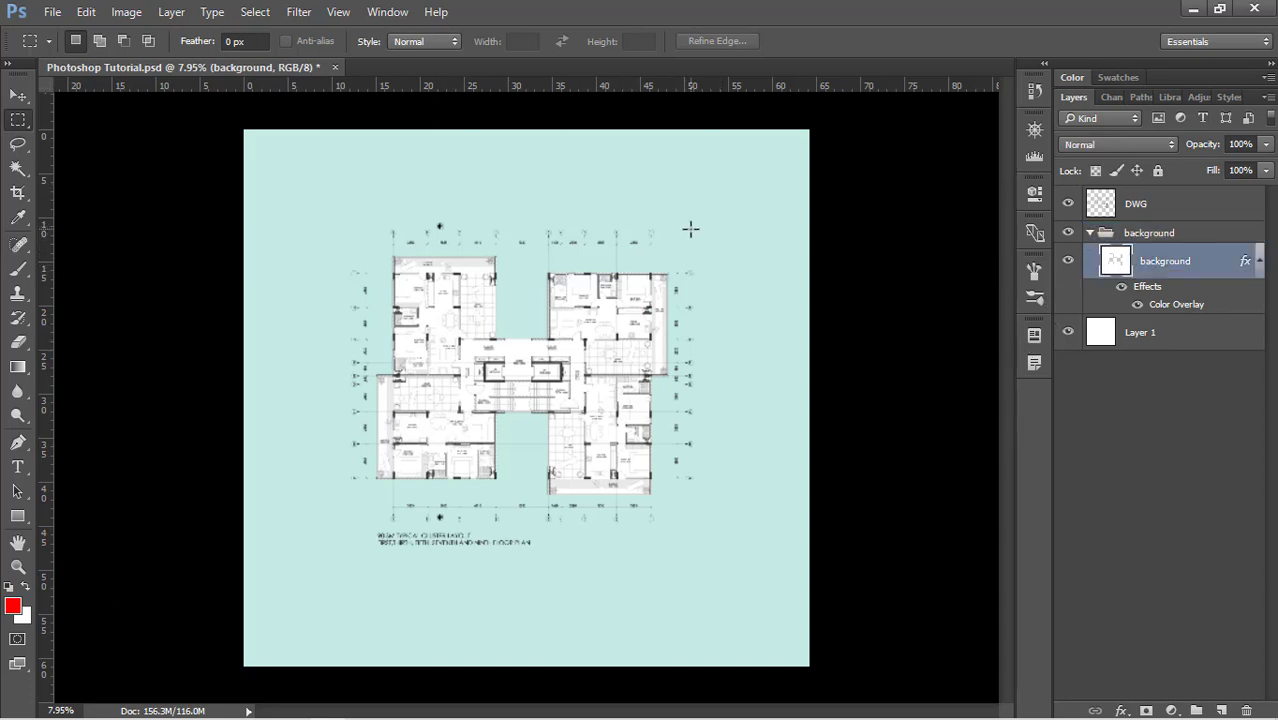
pyautogui.press('w')
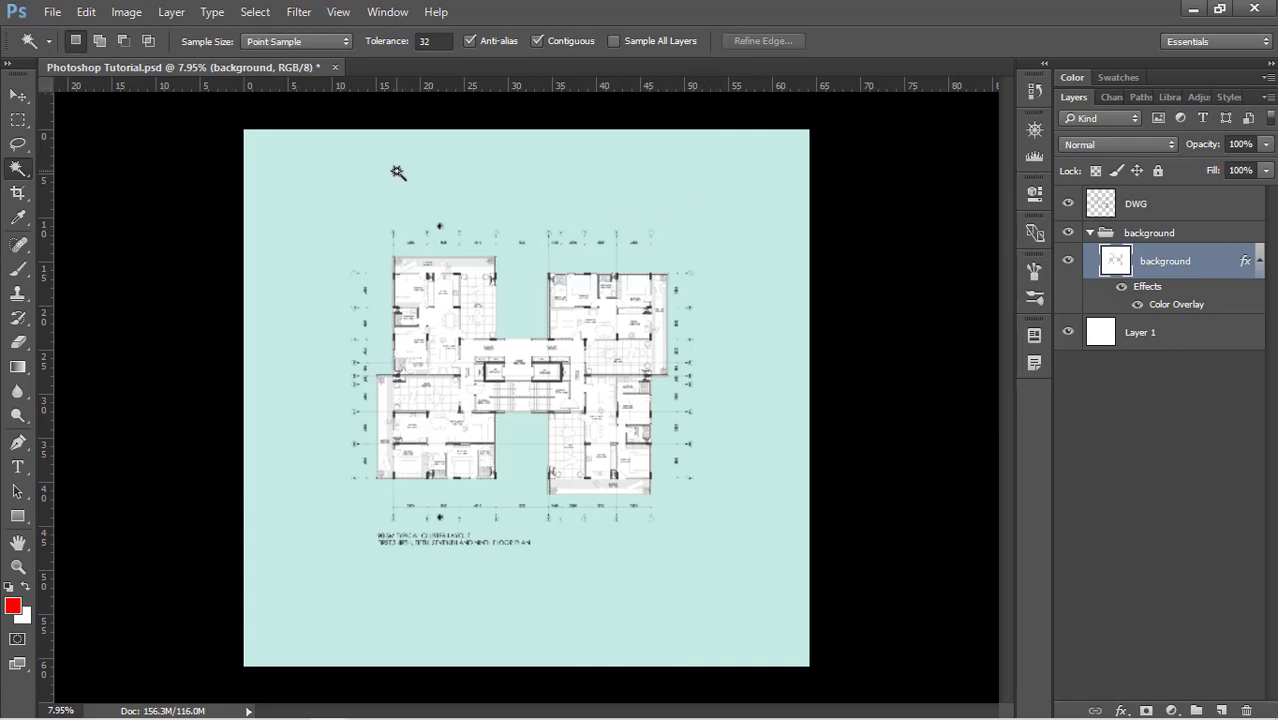
pyautogui.click(470, 488)
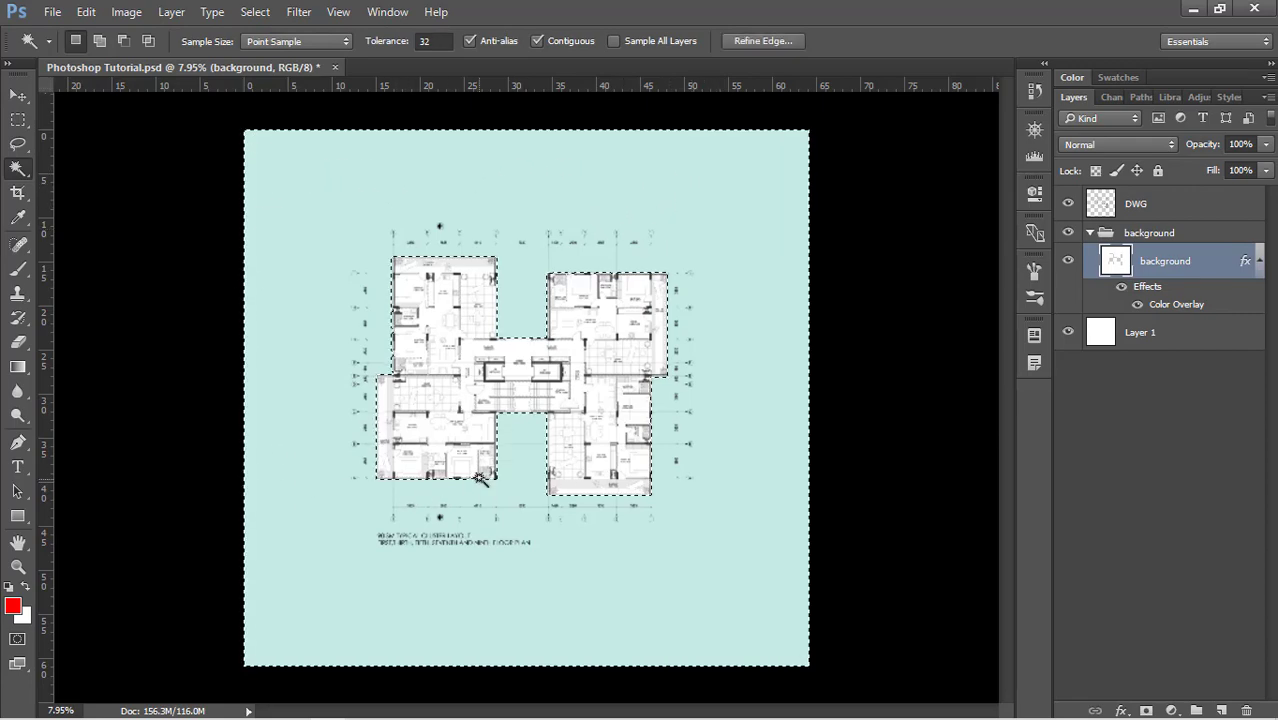
pyautogui.scroll(2, 453, 272)
pyautogui.scroll(-3, 407, 224)
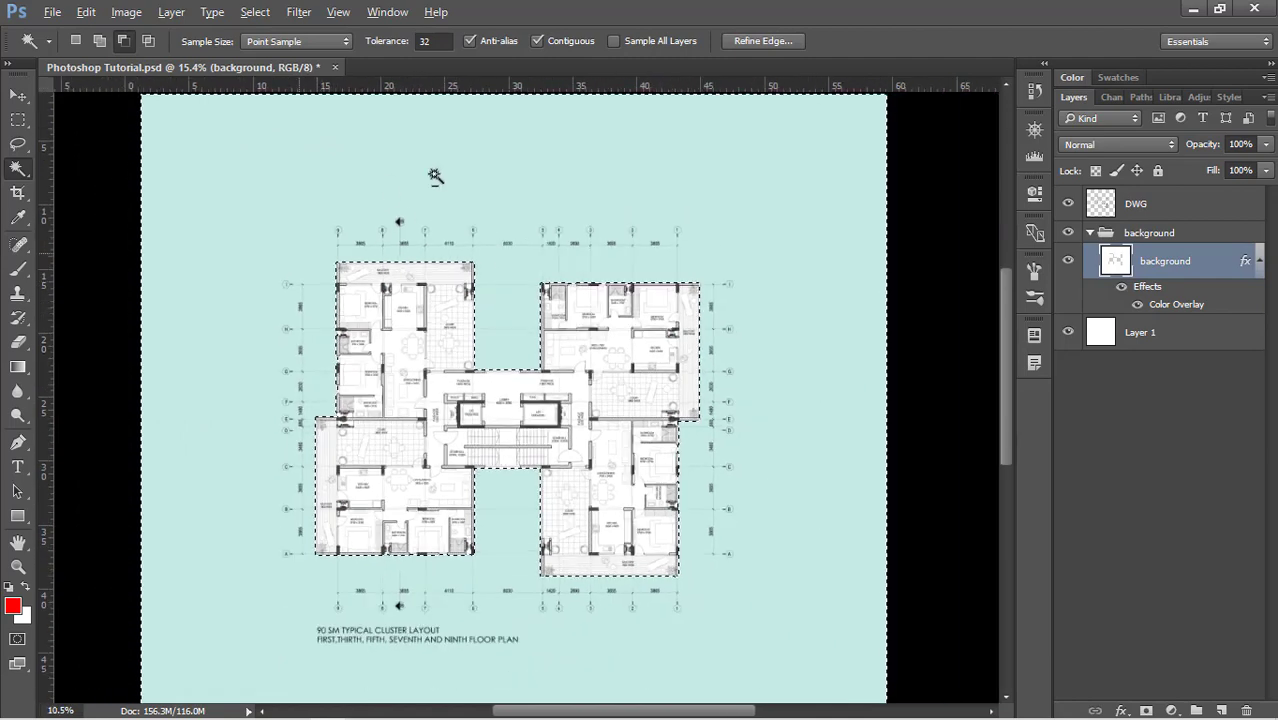
# Step: Add a layer mask to the background group and black out the building footprint on it using the inverted selection
pyautogui.click(1158, 236)
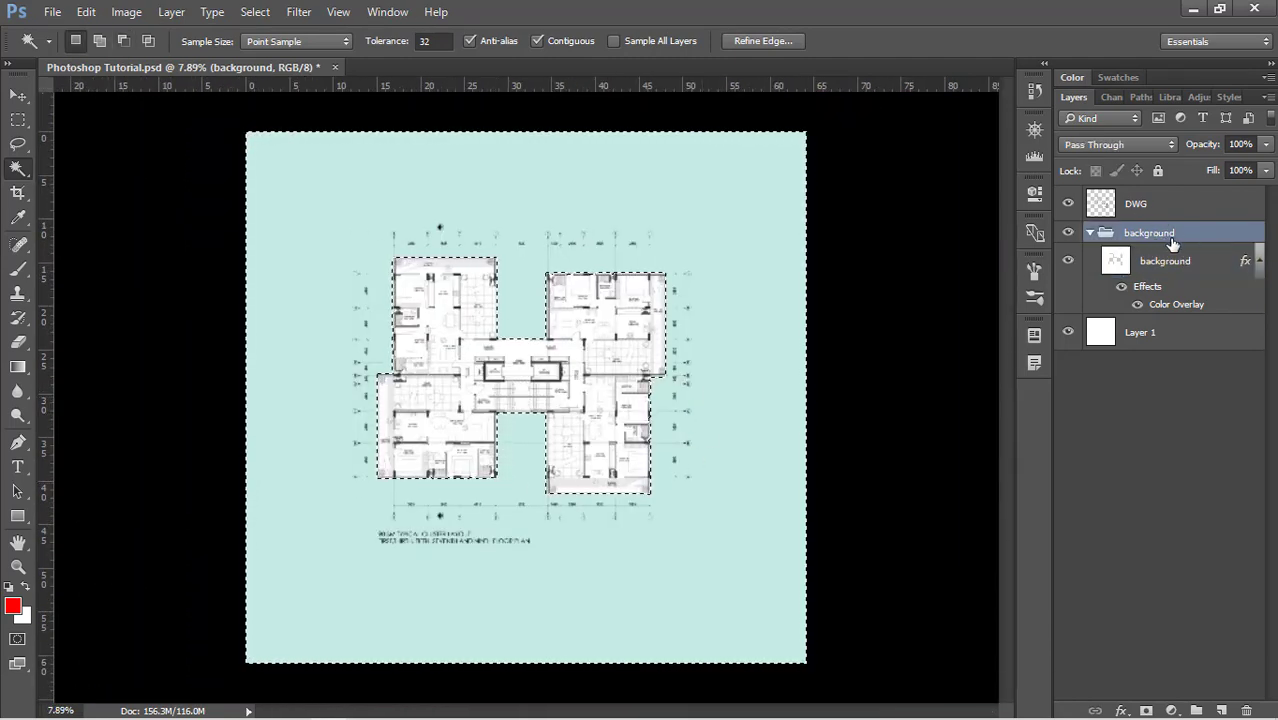
pyautogui.moveTo(1149, 238); pyautogui.dragTo(1147, 710)
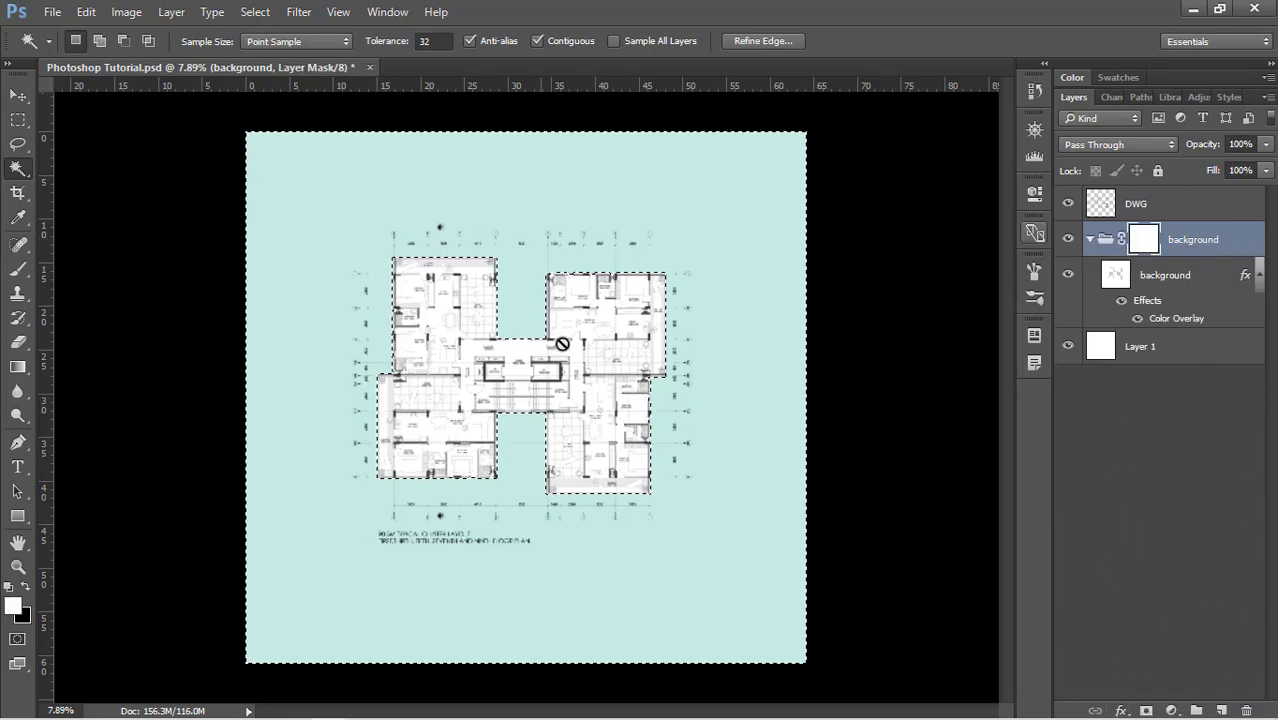
pyautogui.rightClick(698, 262)
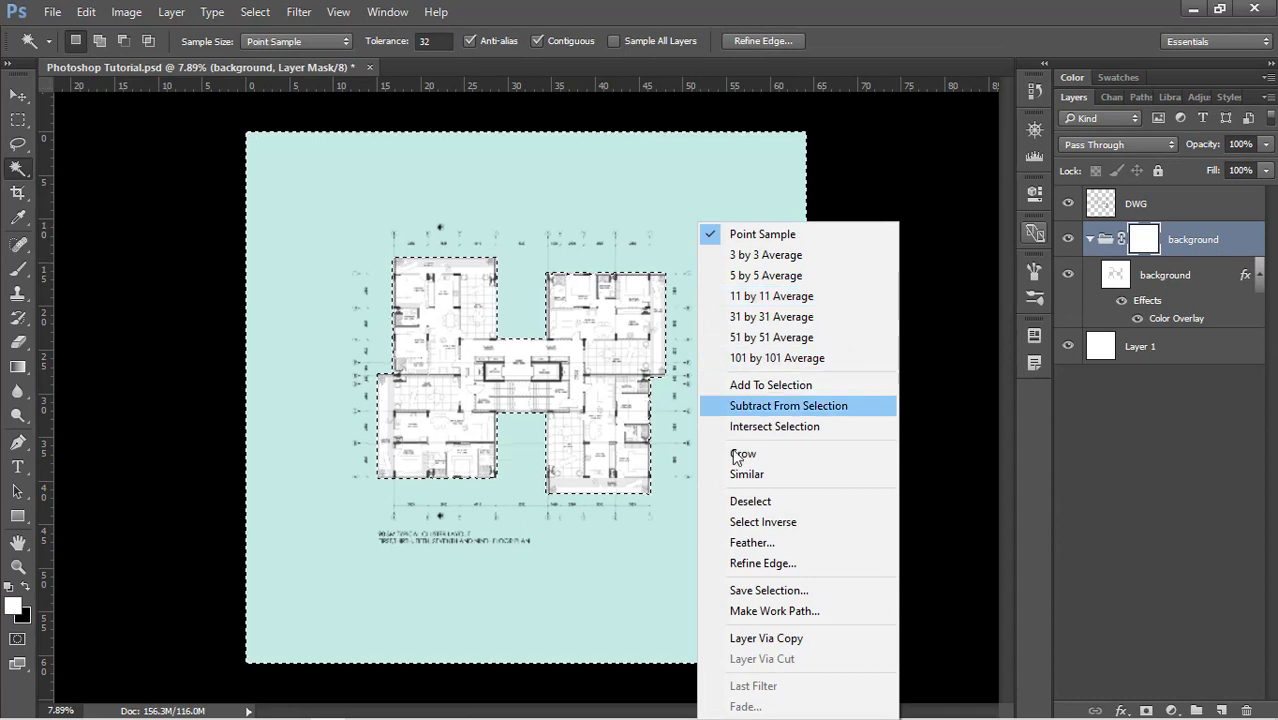
pyautogui.click(762, 524)
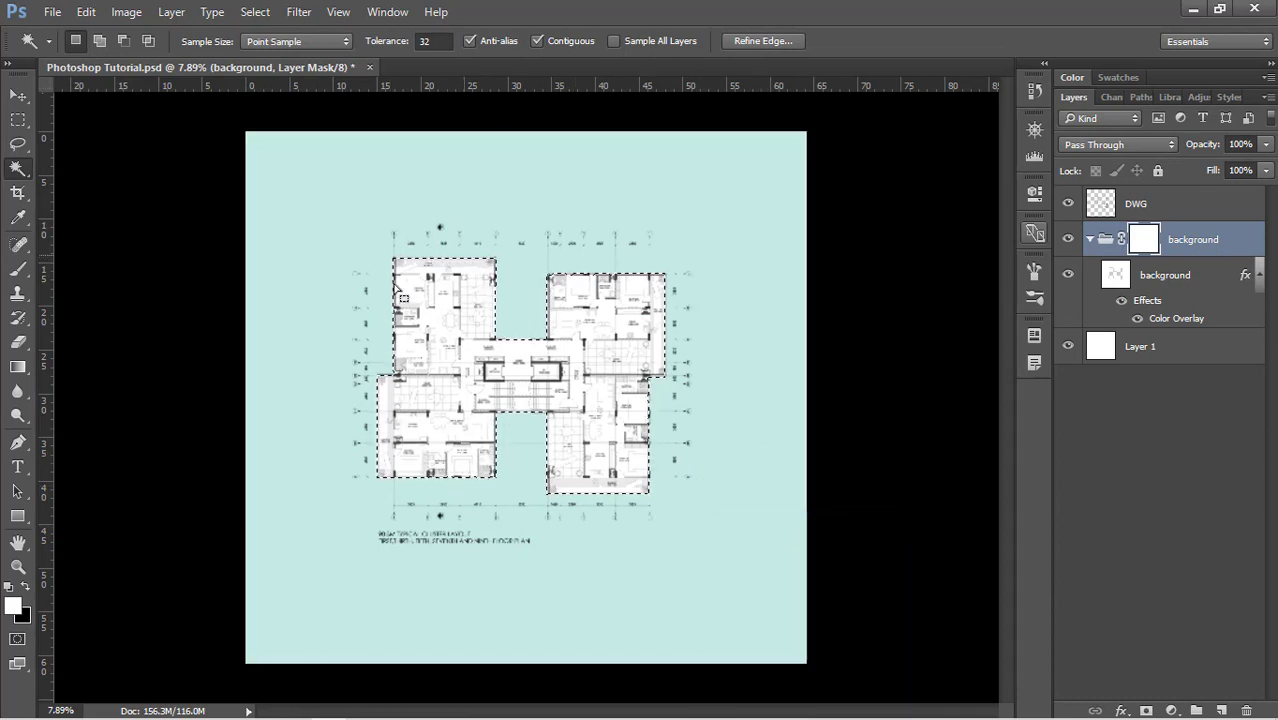
pyautogui.press('Delete')
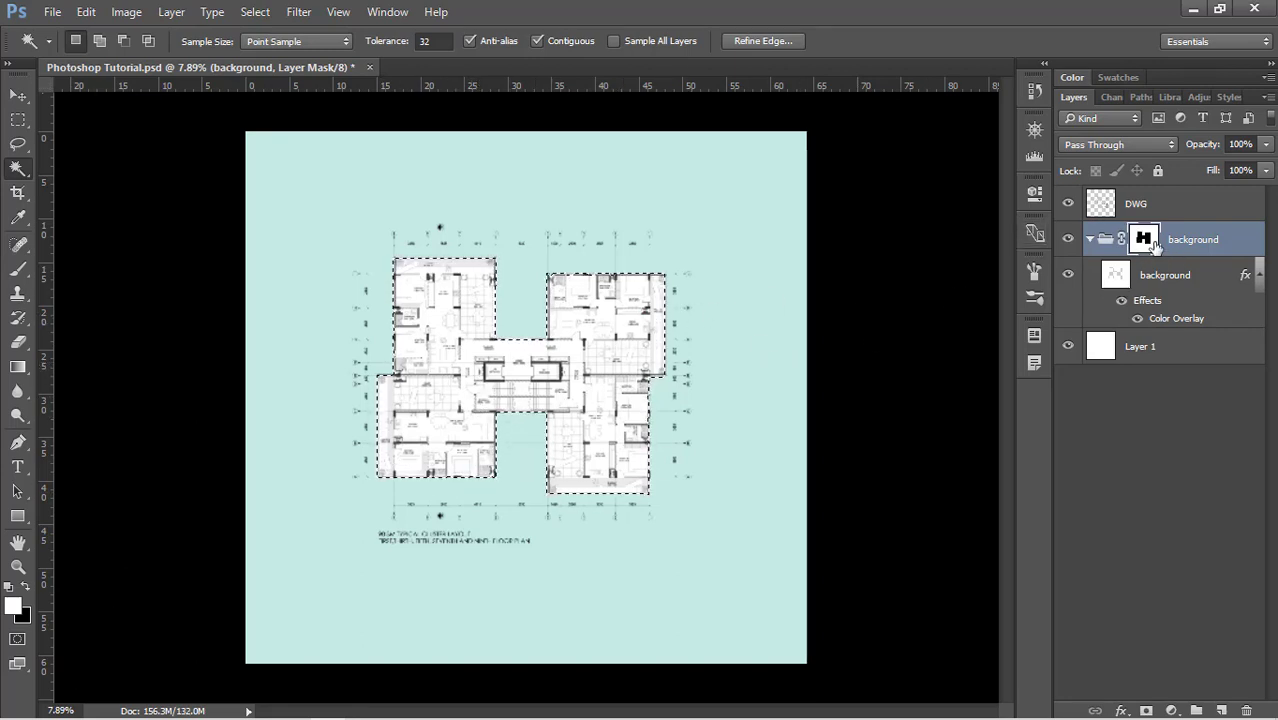
pyautogui.hotkey('alt', '[')
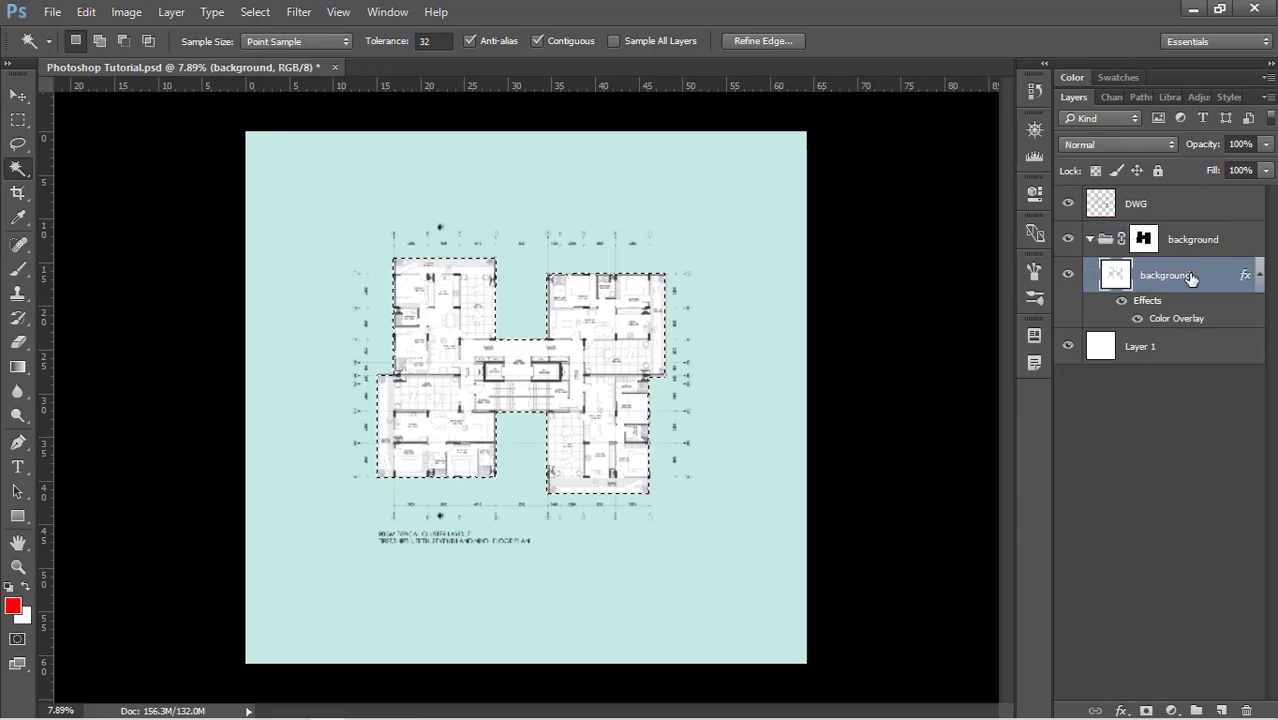
pyautogui.click(1142, 244)
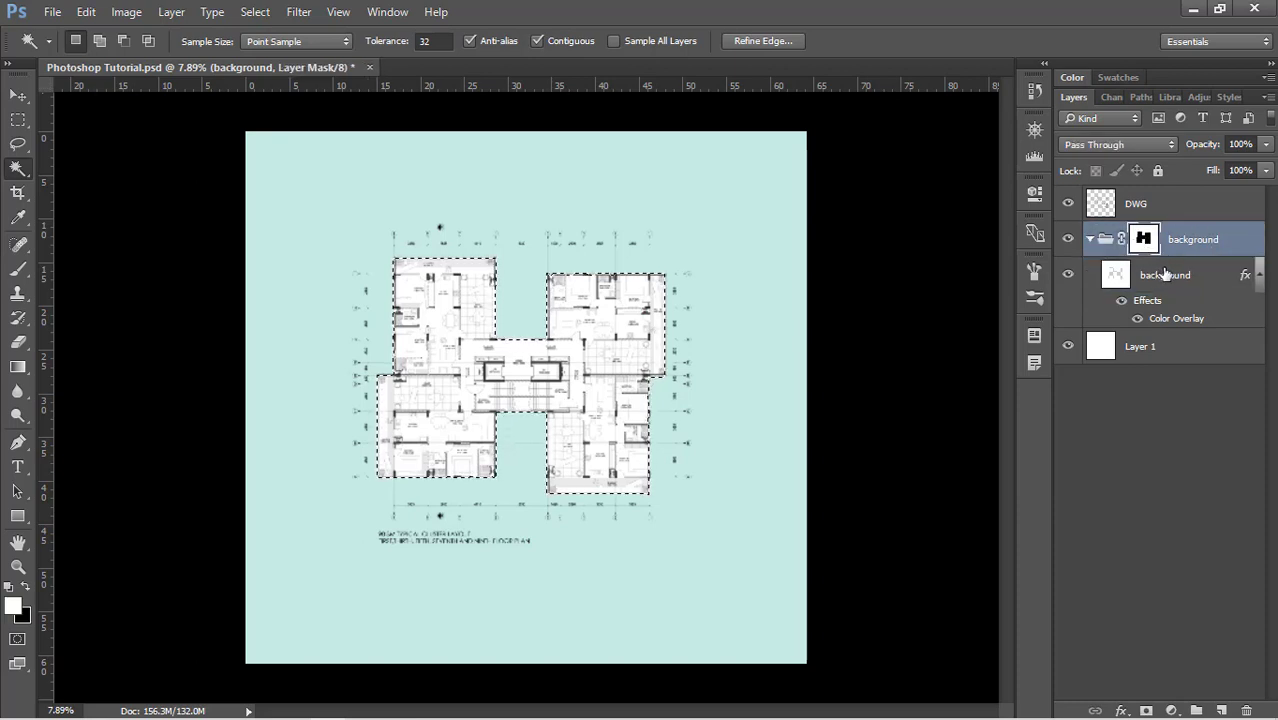
# Step: Place the image site surrounding fill 35 perc.jpg from the housing folder above the background layer in the background group
pyautogui.click(1121, 279)
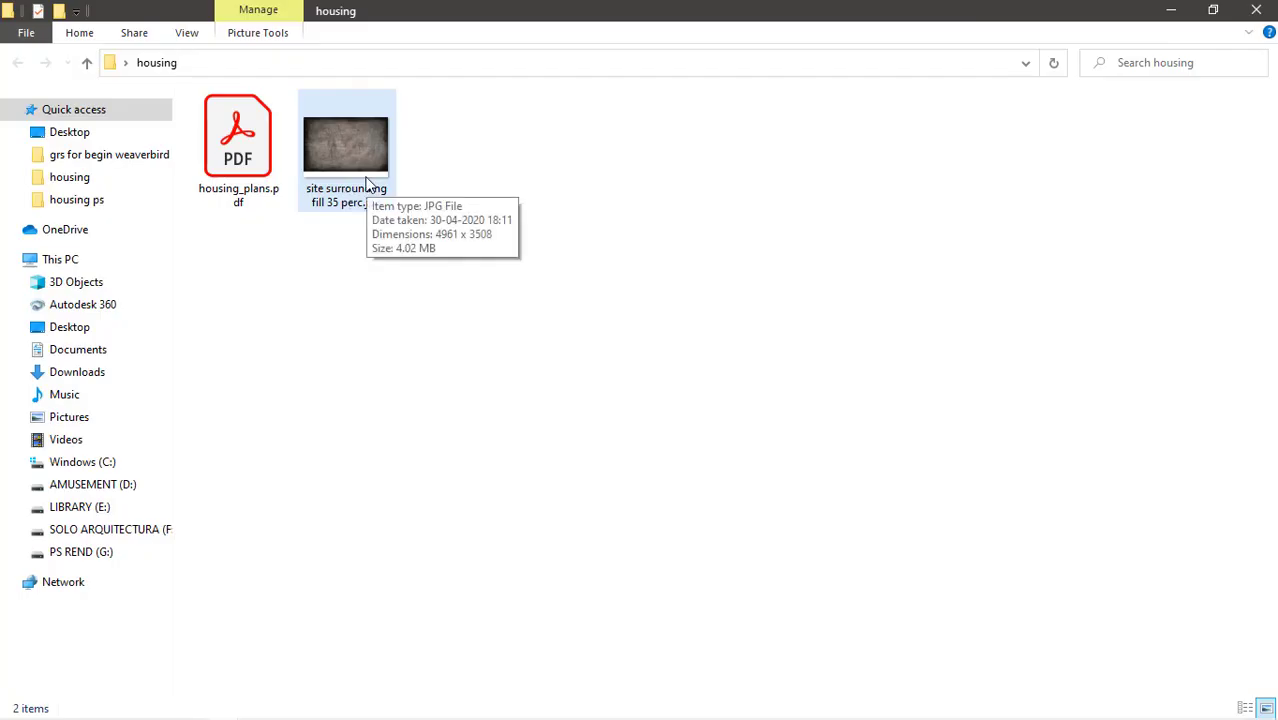
pyautogui.doubleClick(361, 146)
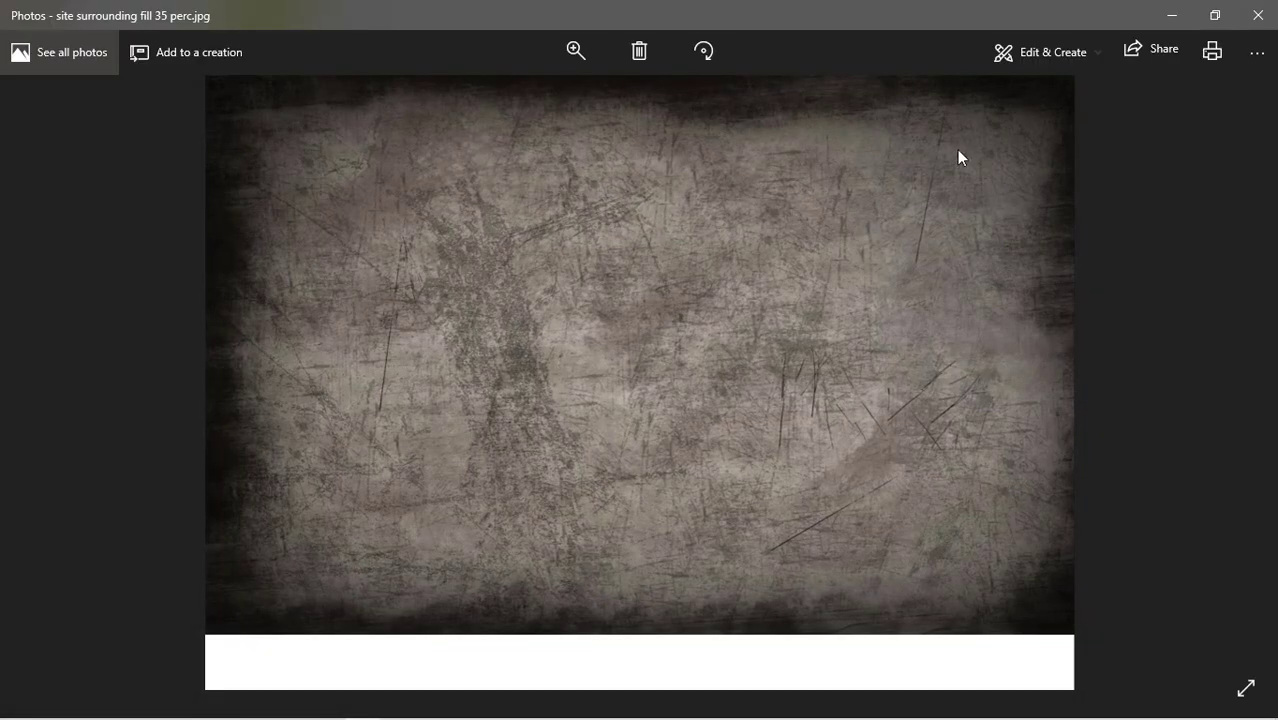
pyautogui.click(1266, 16)
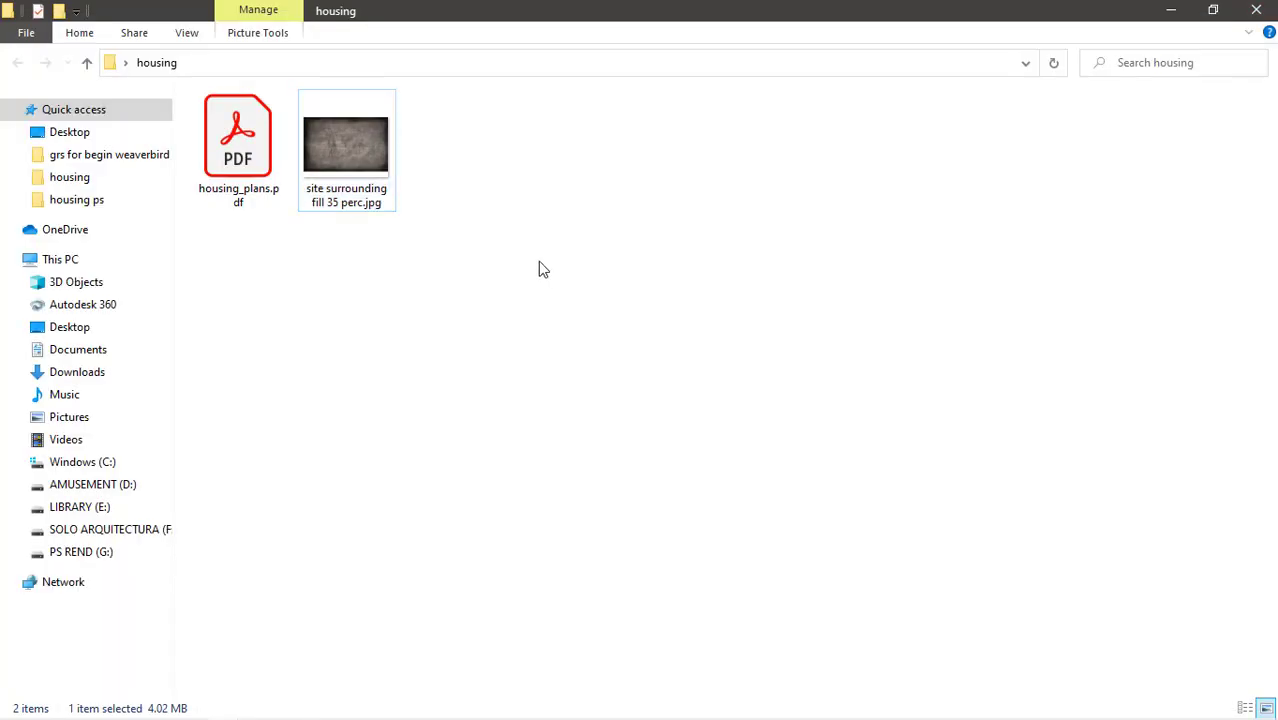
pyautogui.moveTo(343, 160); pyautogui.dragTo(755, 364)
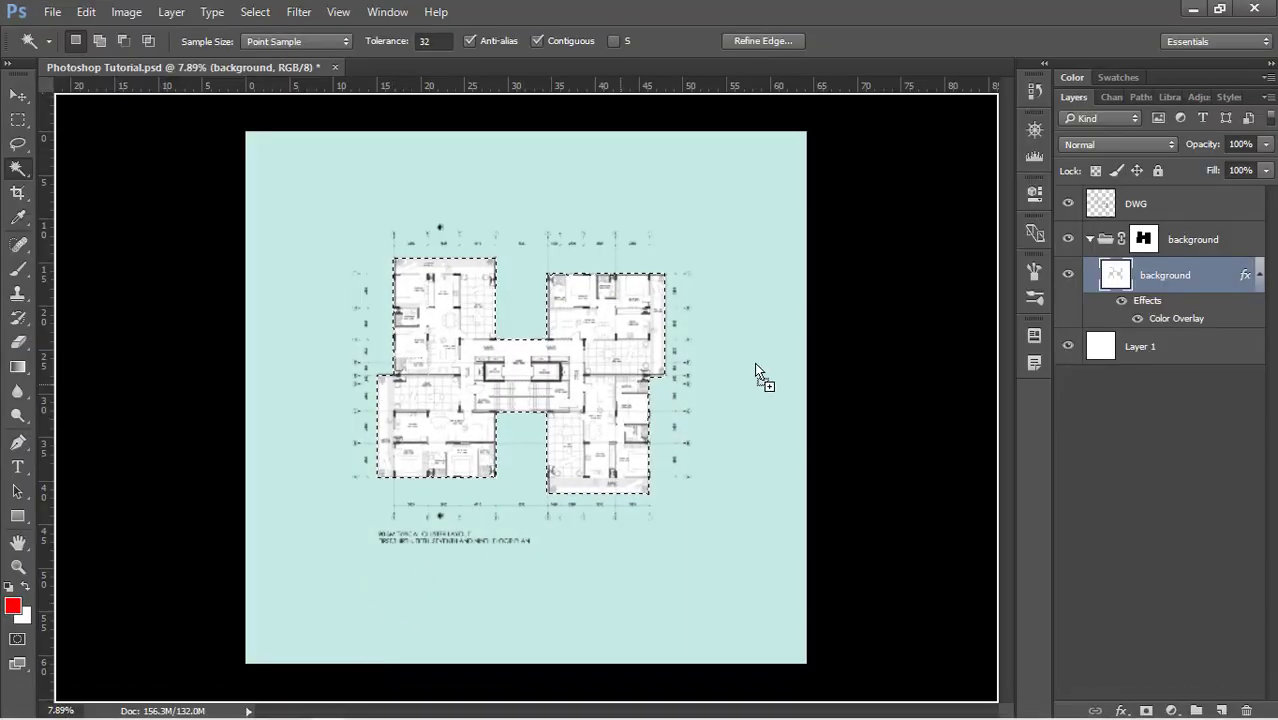
# Step: Enlarge the placed texture image to cover the whole canvas and commit the placement
pyautogui.moveTo(591, 392); pyautogui.dragTo(575, 400)
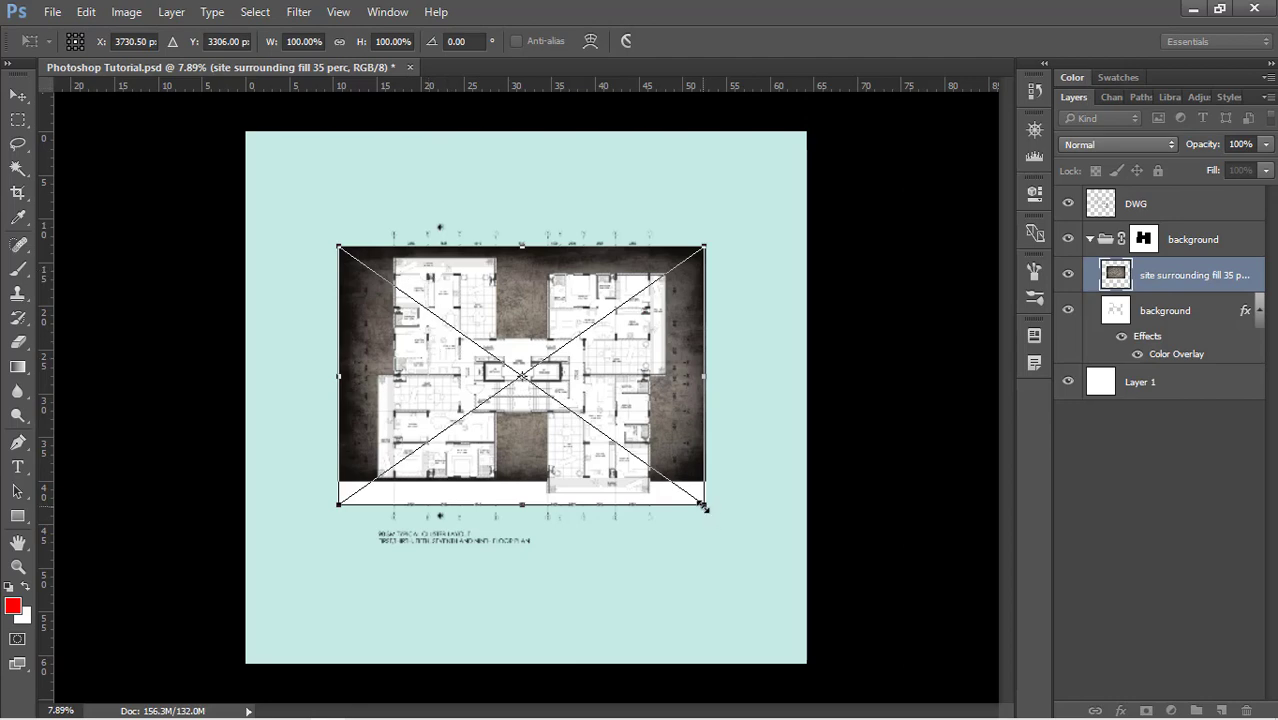
pyautogui.moveTo(704, 507); pyautogui.dragTo(1165, 714)
pyautogui.press('Return')
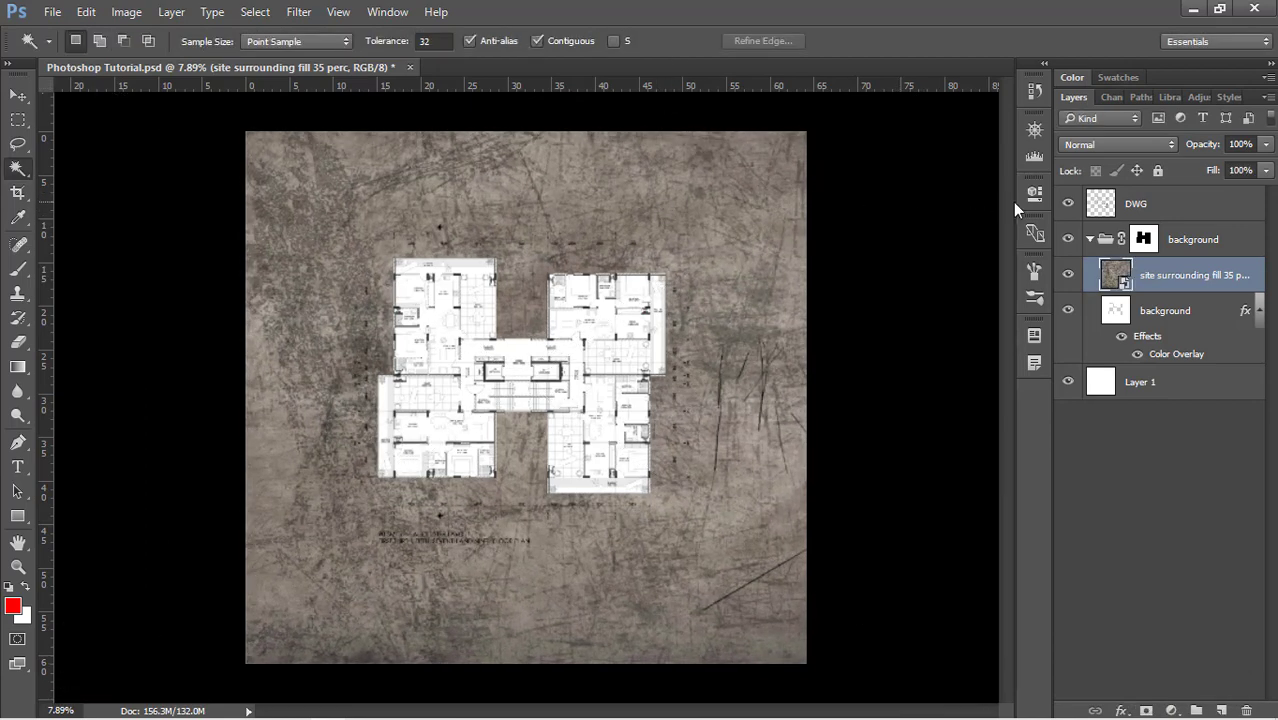
# Step: Set the fill of the site surrounding texture layer to 30%
pyautogui.click(1245, 170)
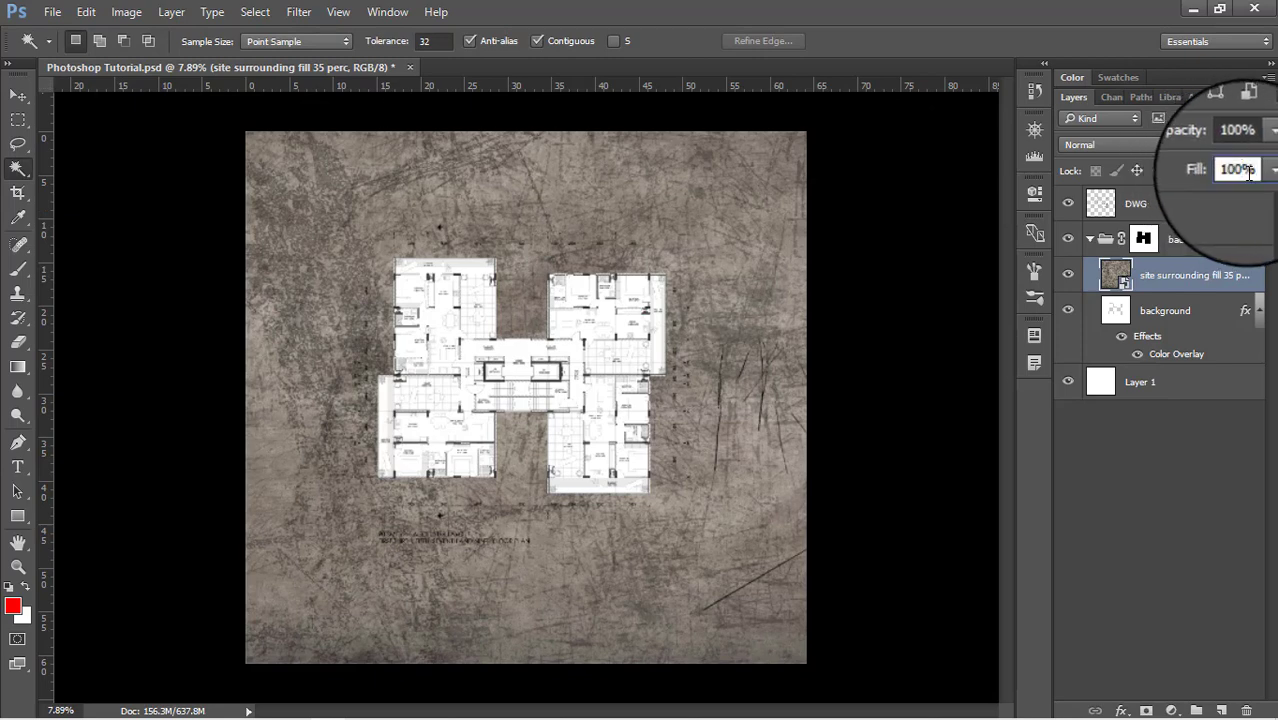
pyautogui.doubleClick(1249, 172)
pyautogui.write('30')
pyautogui.press('Return')
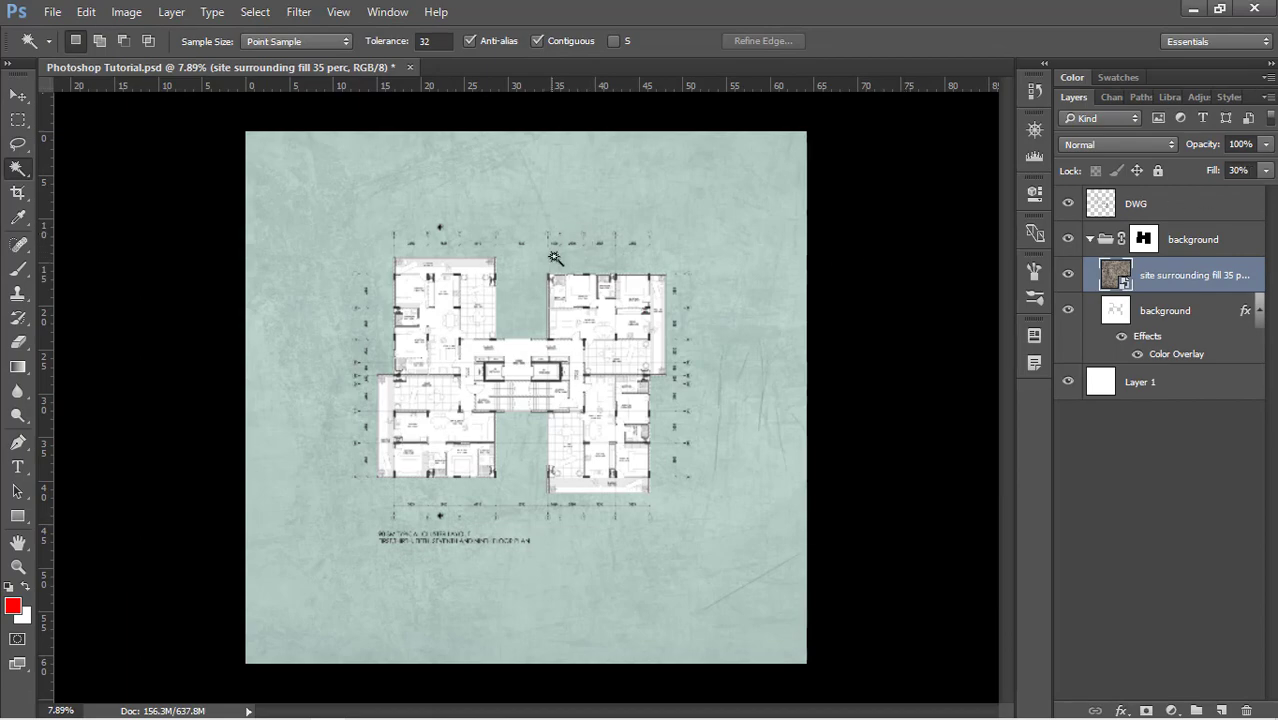
# Step: Examine how the faded texture blends with the teal background around all sides of the building plan
pyautogui.scroll(5, 555, 259)
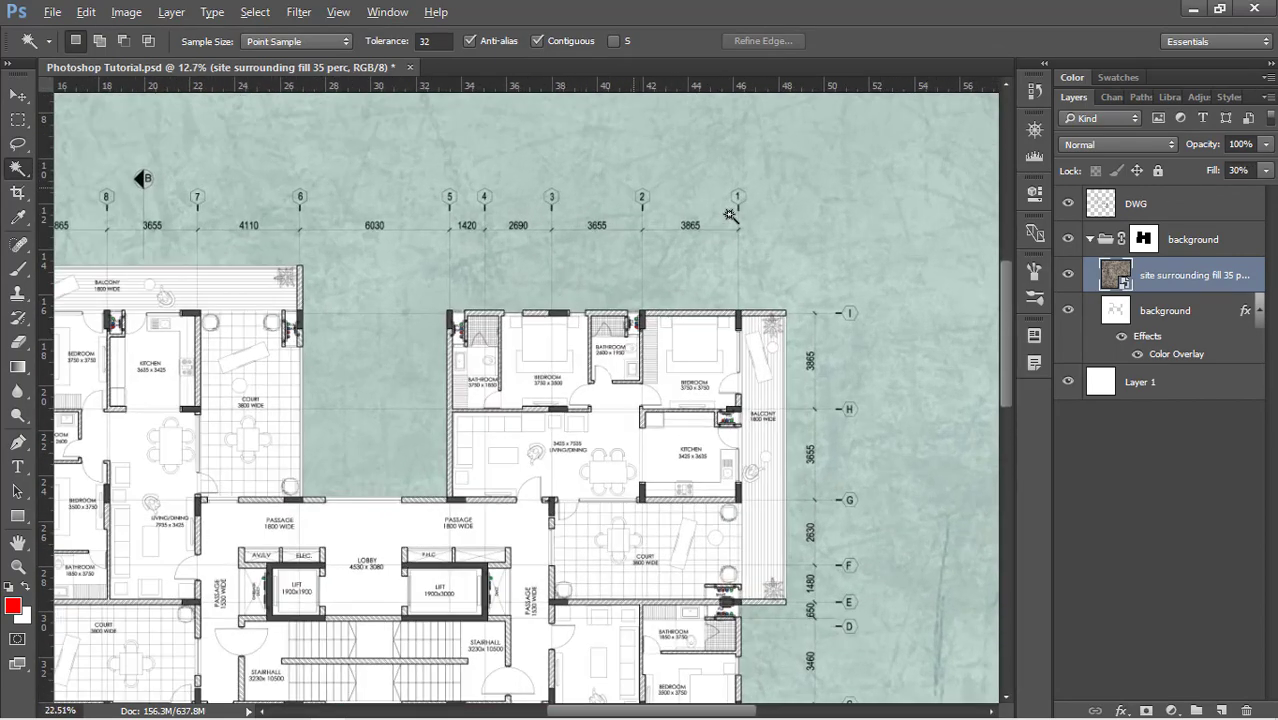
pyautogui.scroll(3, 731, 215)
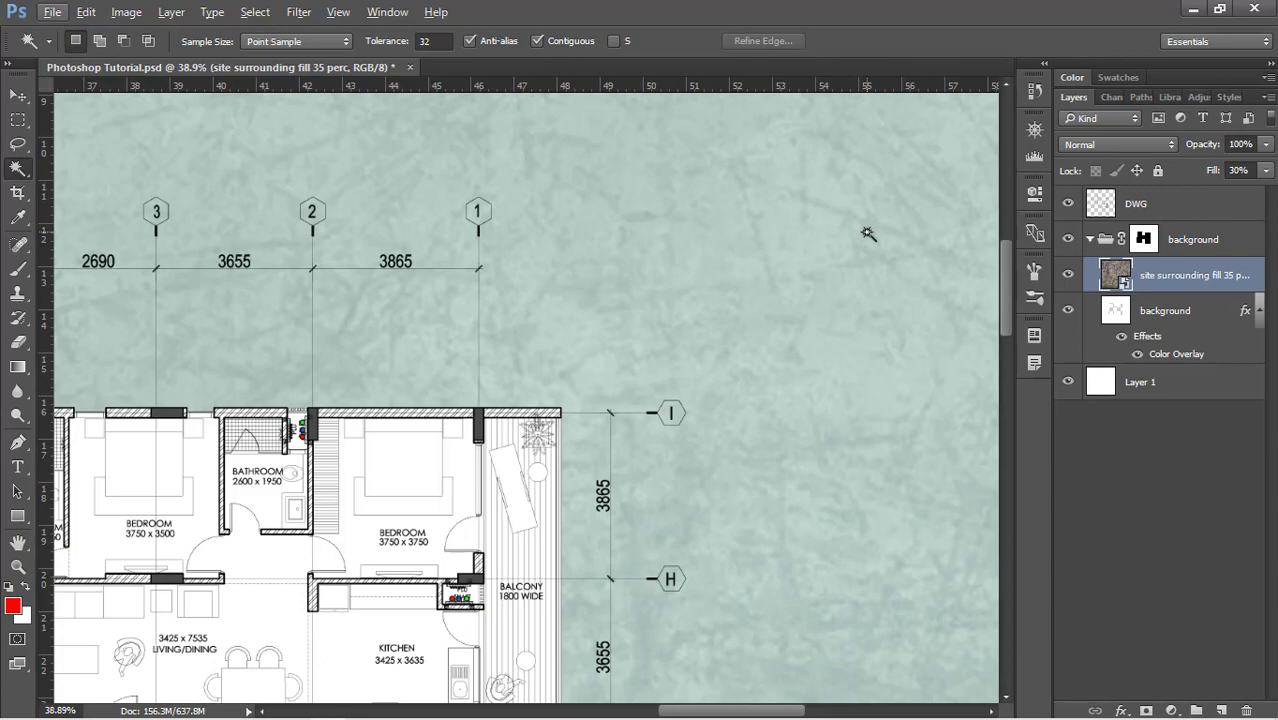
pyautogui.scroll(-2, 868, 233)
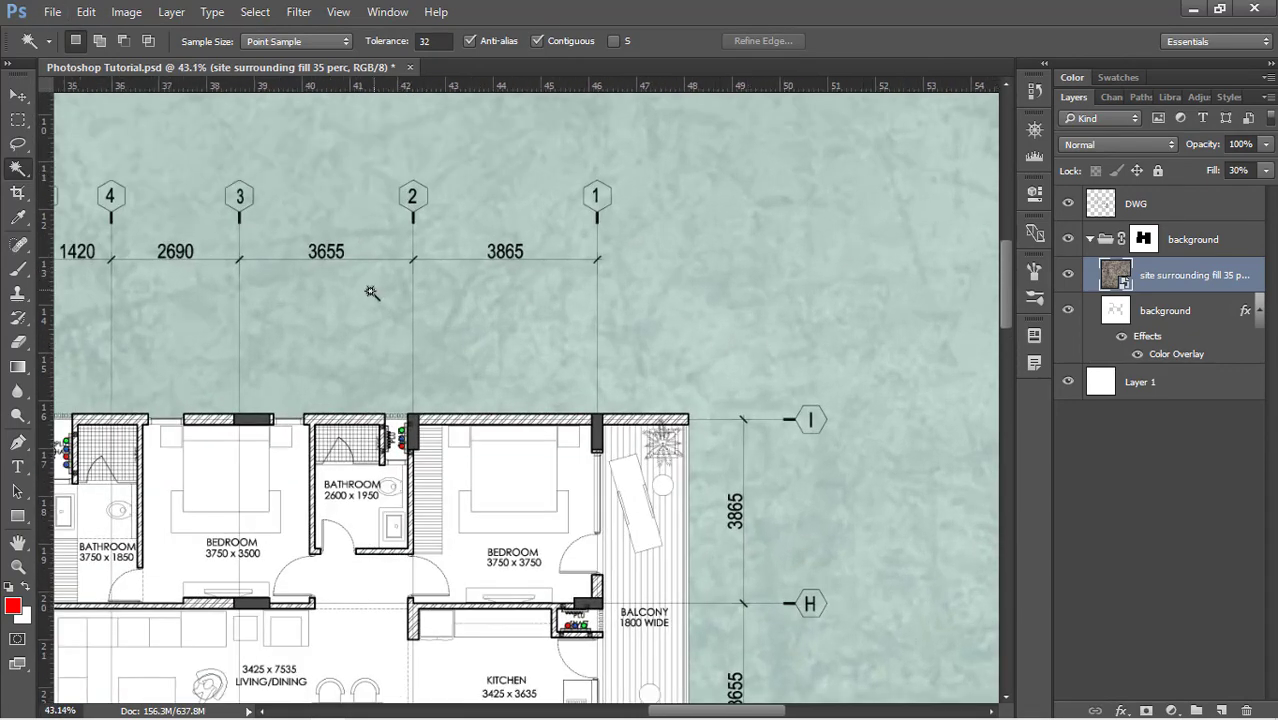
pyautogui.scroll(-5, 776, 371)
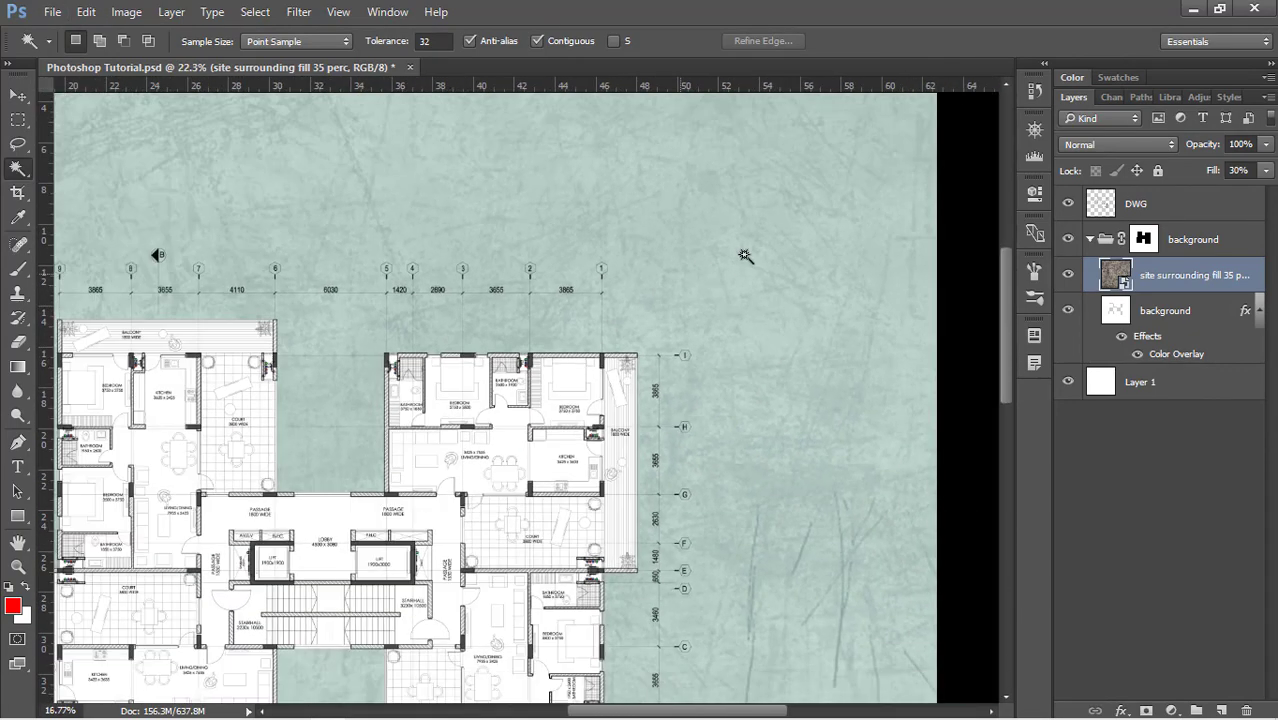
pyautogui.scroll(6, 280, 234)
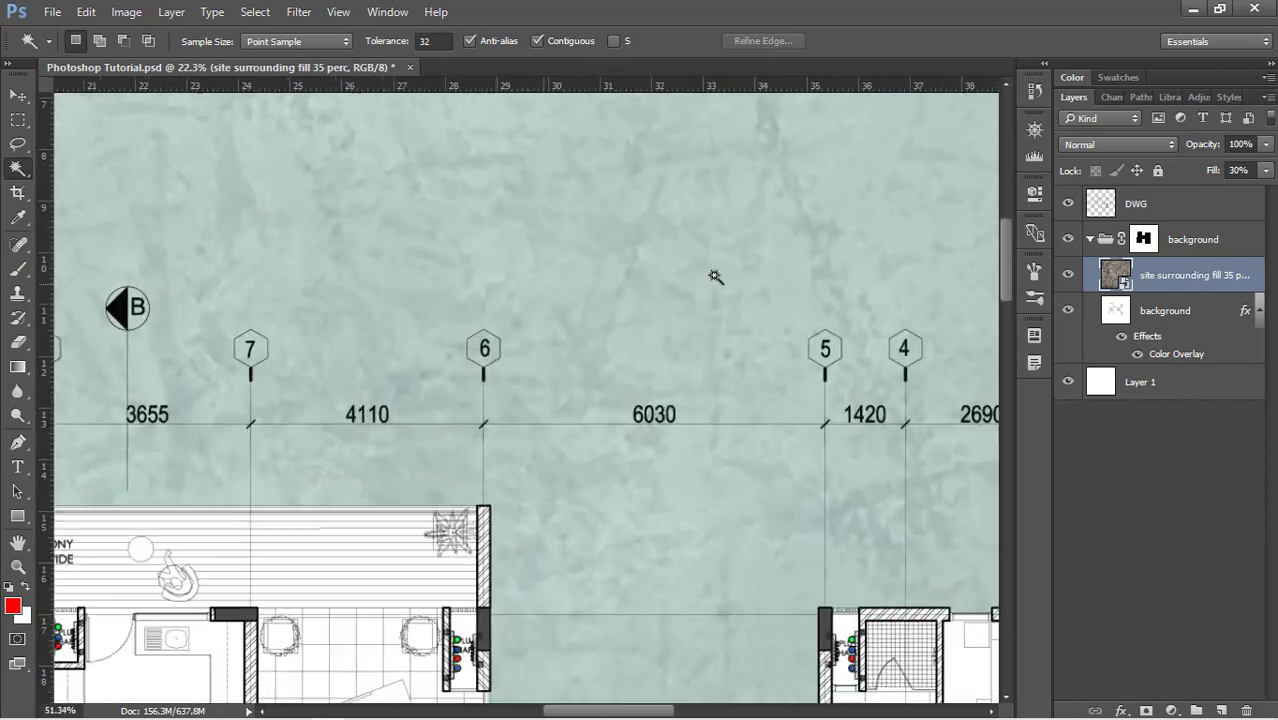
pyautogui.scroll(-4, 789, 313)
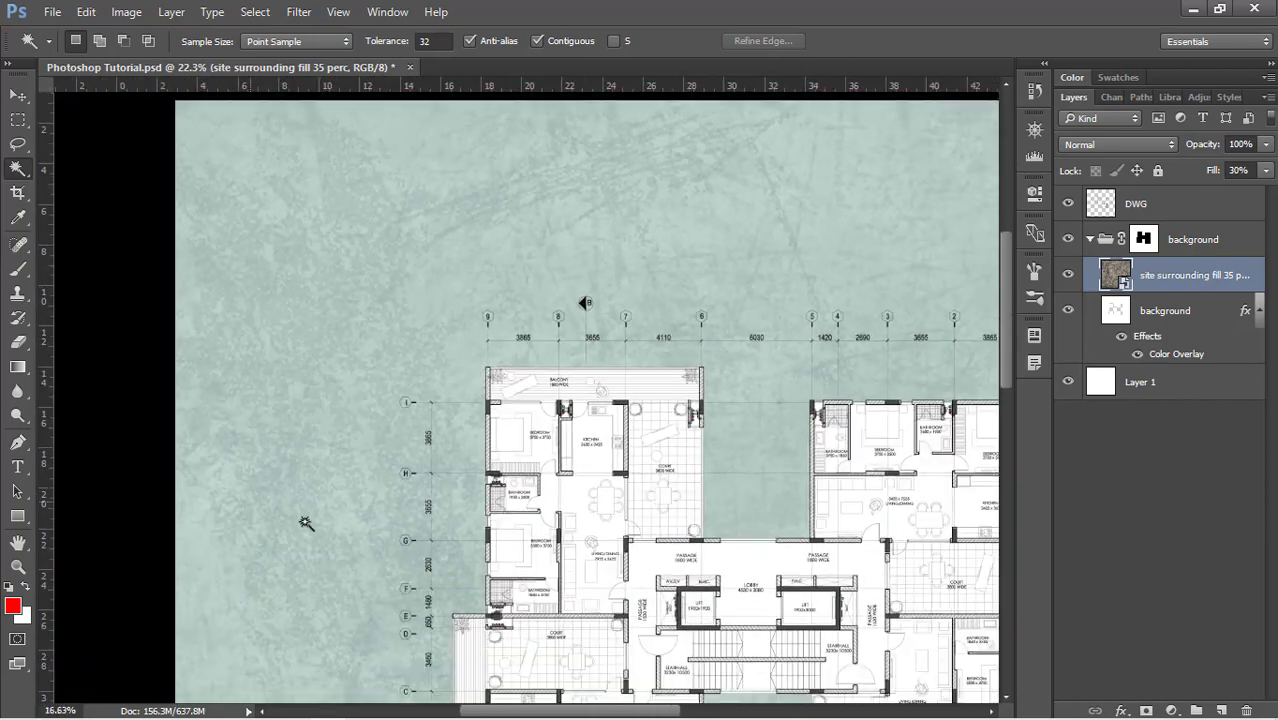
pyautogui.scroll(2, 348, 266)
pyautogui.scroll(-3, 350, 268)
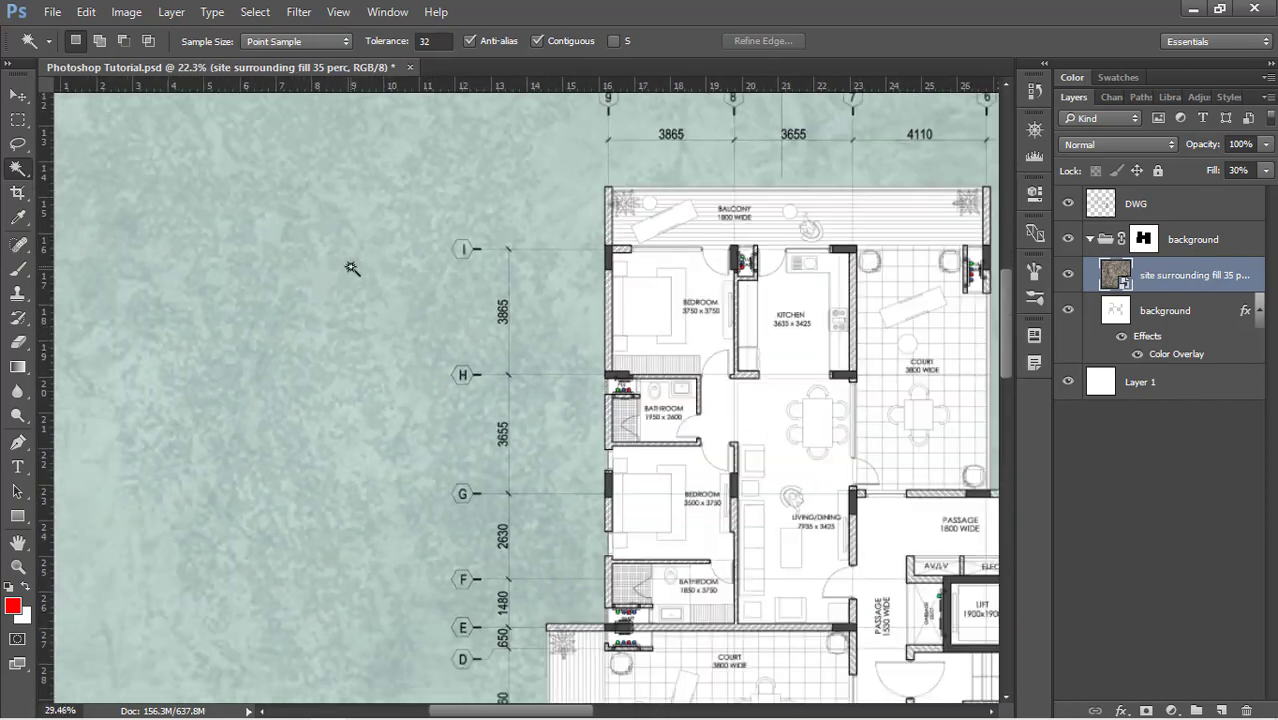
pyautogui.moveTo(351, 266); pyautogui.dragTo(776, 686)
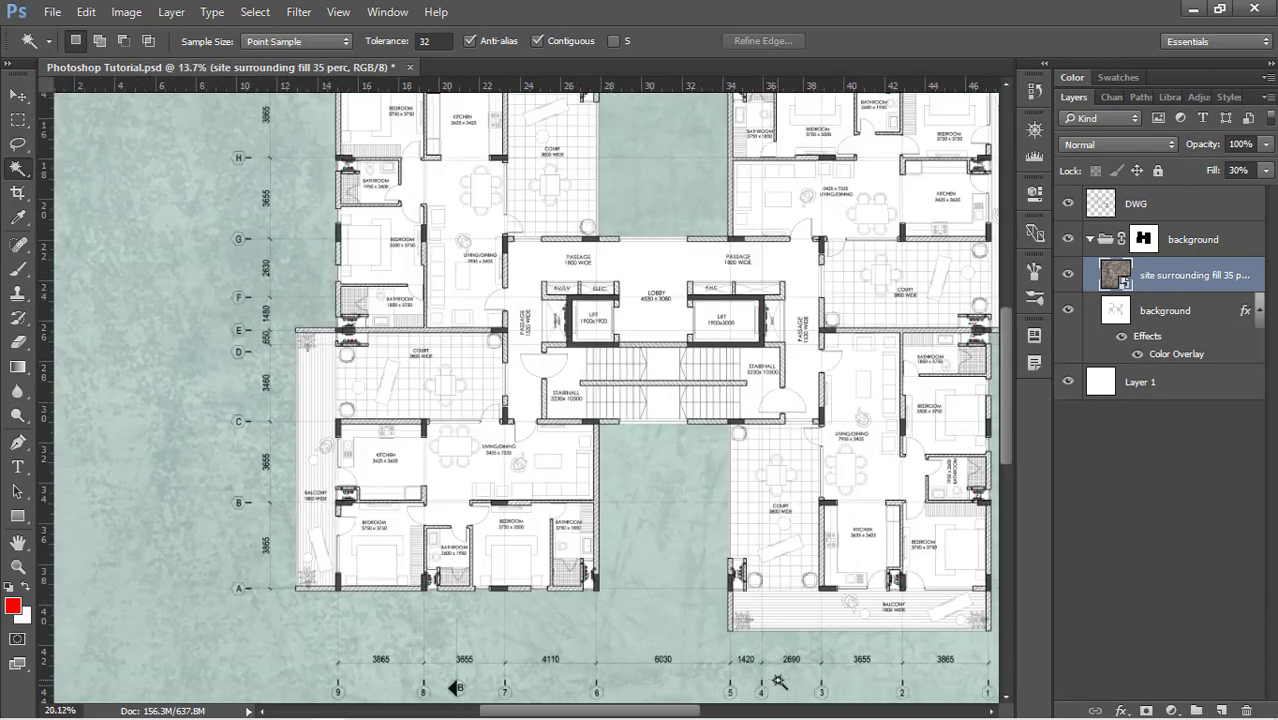
pyautogui.scroll(-1, 536, 552)
pyautogui.scroll(-1, 536, 552)
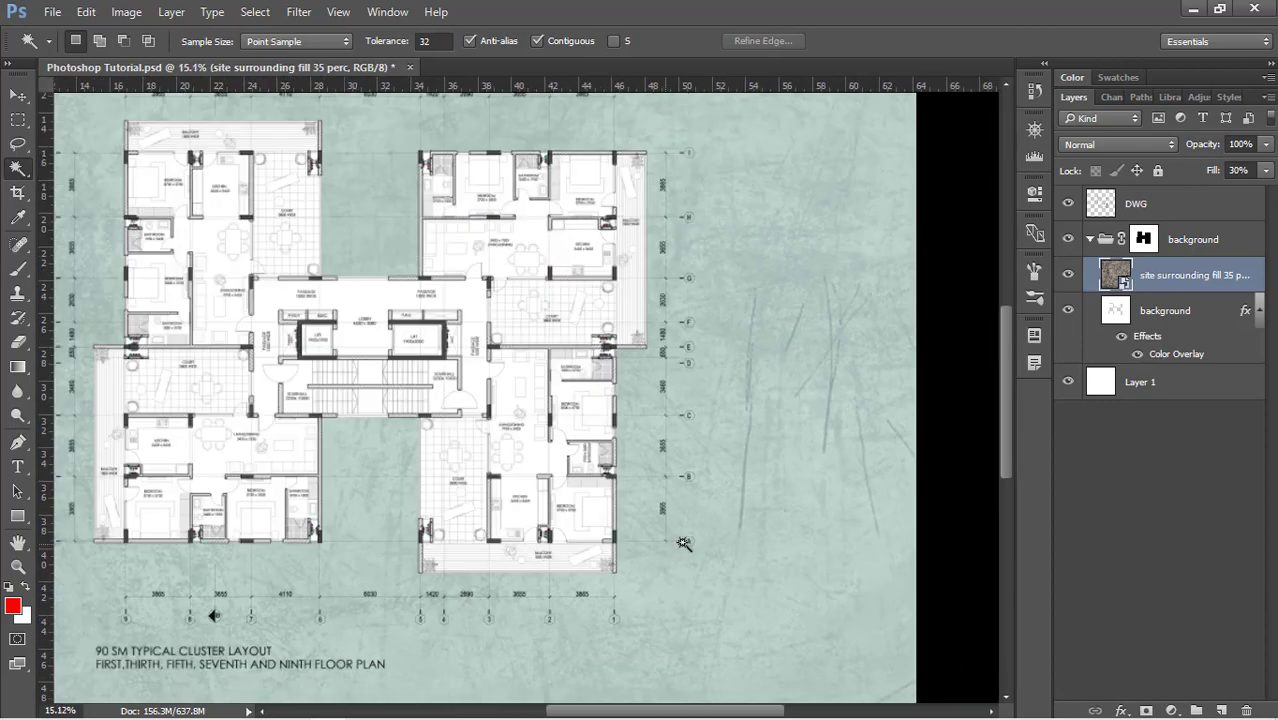
pyautogui.scroll(-4, 777, 541)
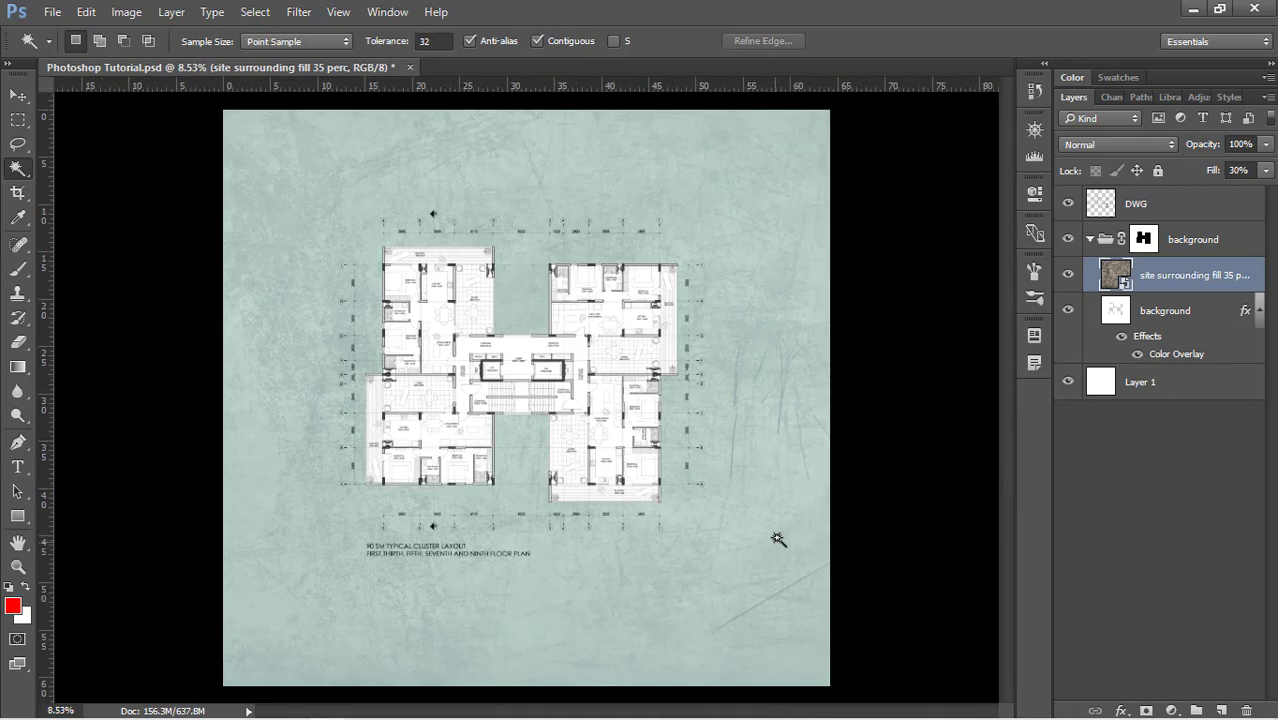
# Step: Add a new layer above the texture in the background group and set the Brush foreground colour to black, 000000
pyautogui.click(1222, 709)
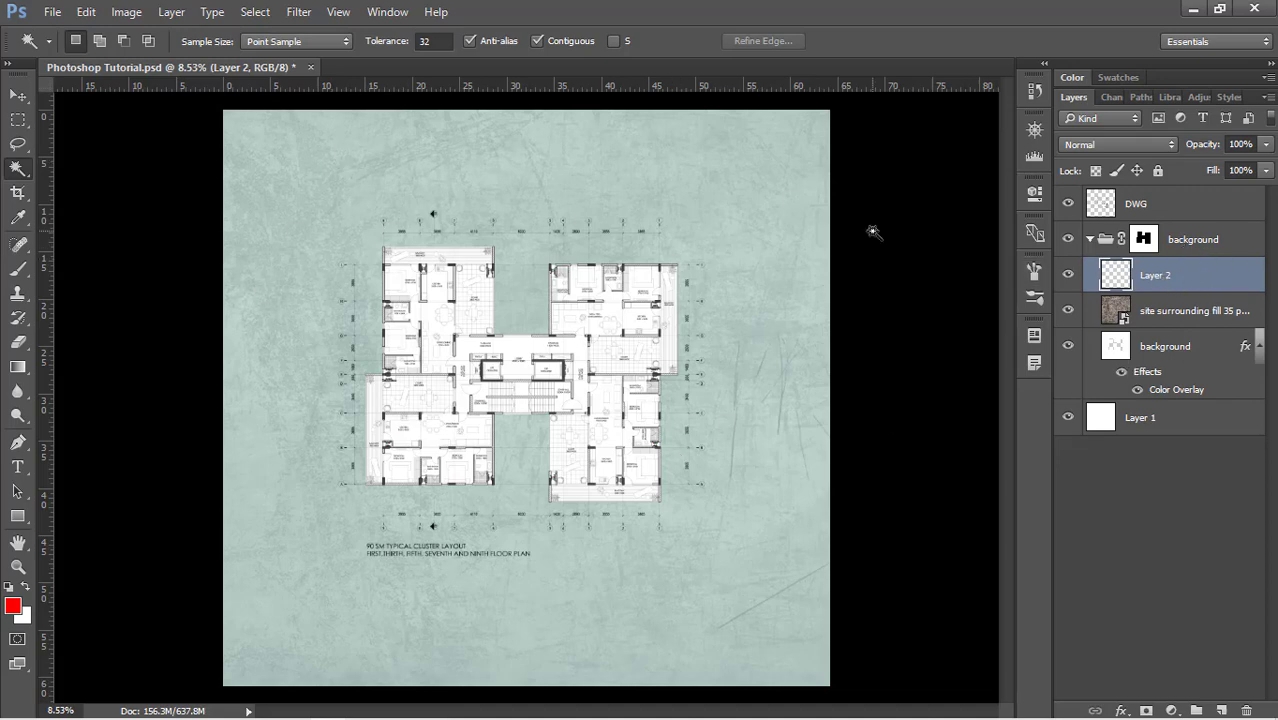
pyautogui.press('b')
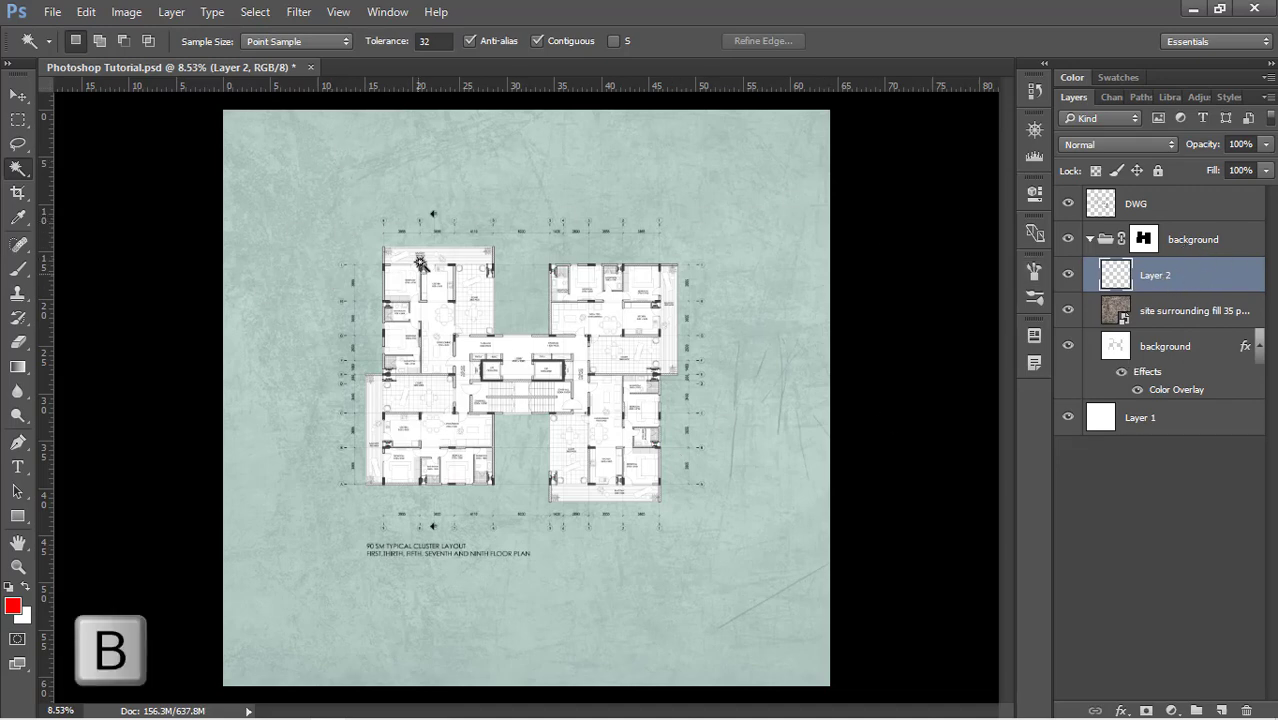
pyautogui.hotkey('ctrl', '+')
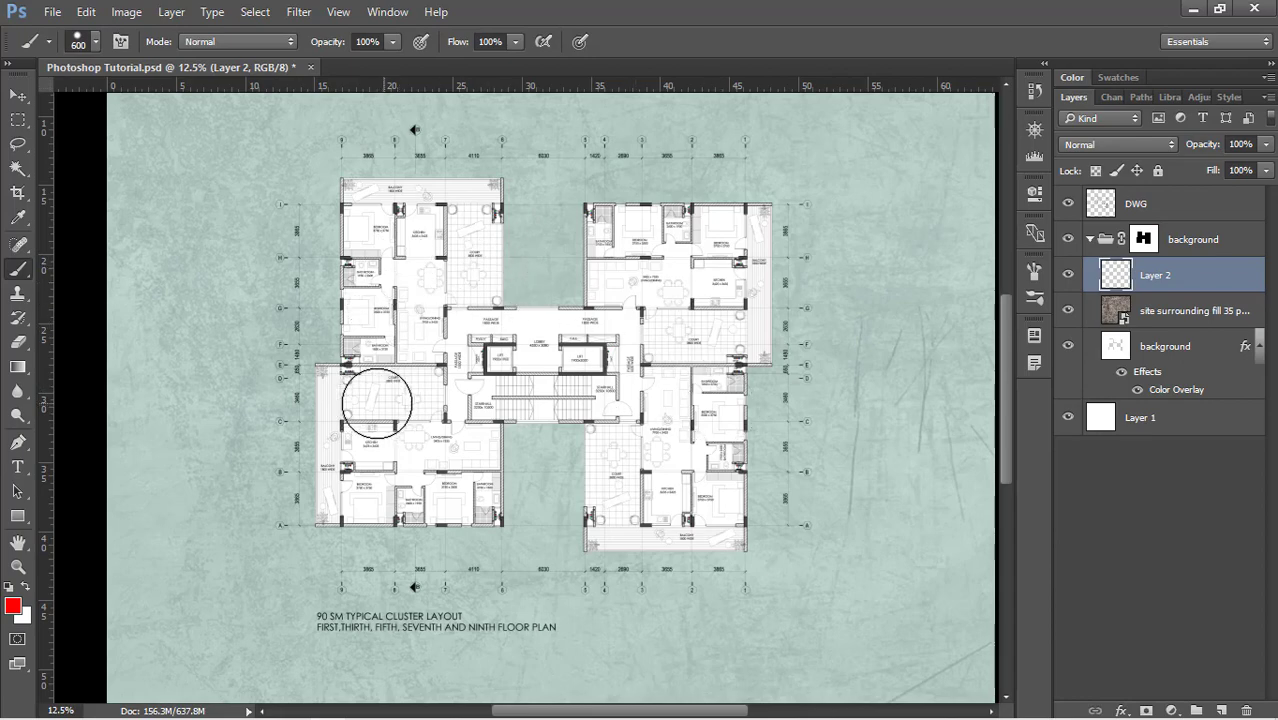
pyautogui.click(14, 606)
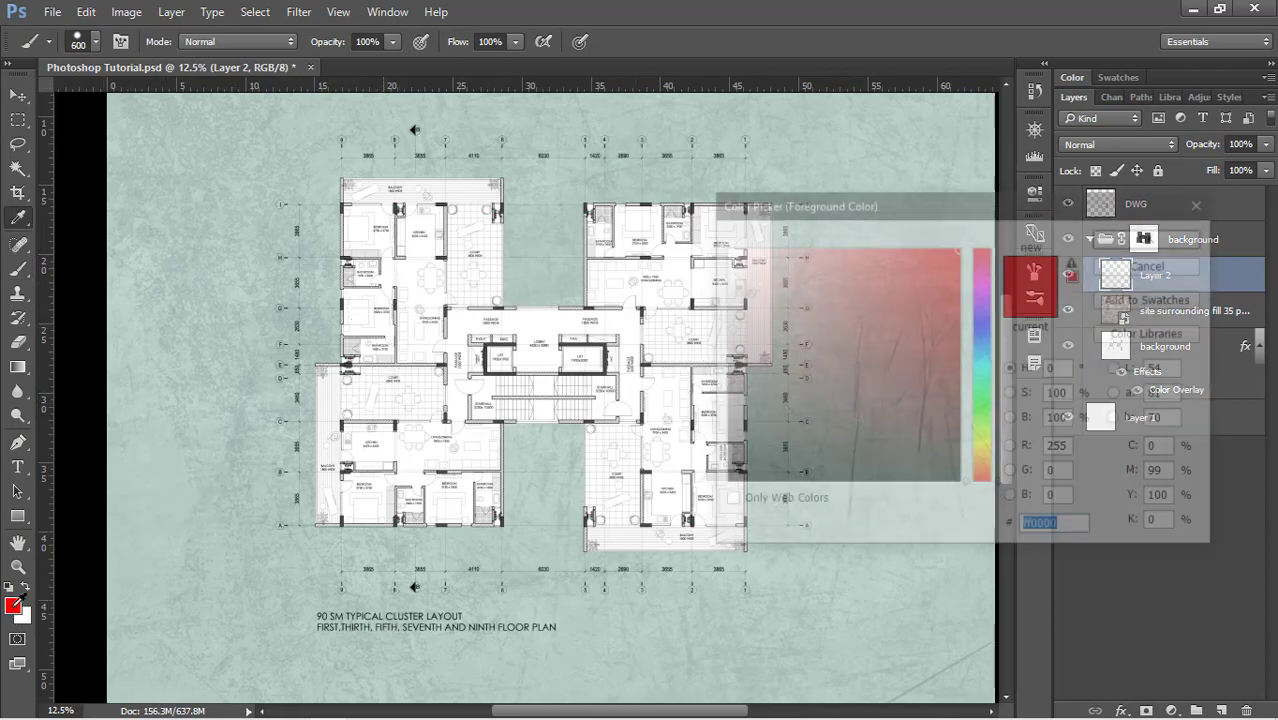
pyautogui.click(685, 508)
pyautogui.click(620, 596)
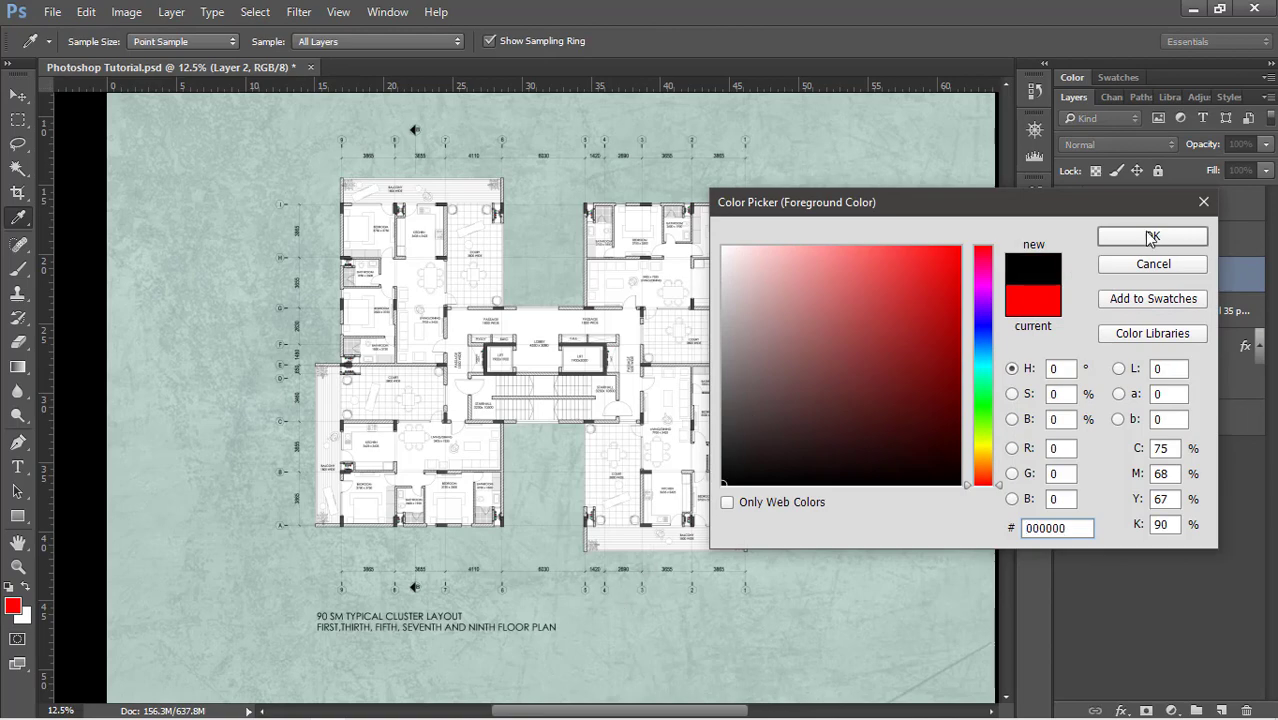
pyautogui.click(1152, 236)
# Step: Paint a soft black shadow around the building outline on the new layer with a 600 px brush at 0% hardness
pyautogui.rightClick(490, 242)
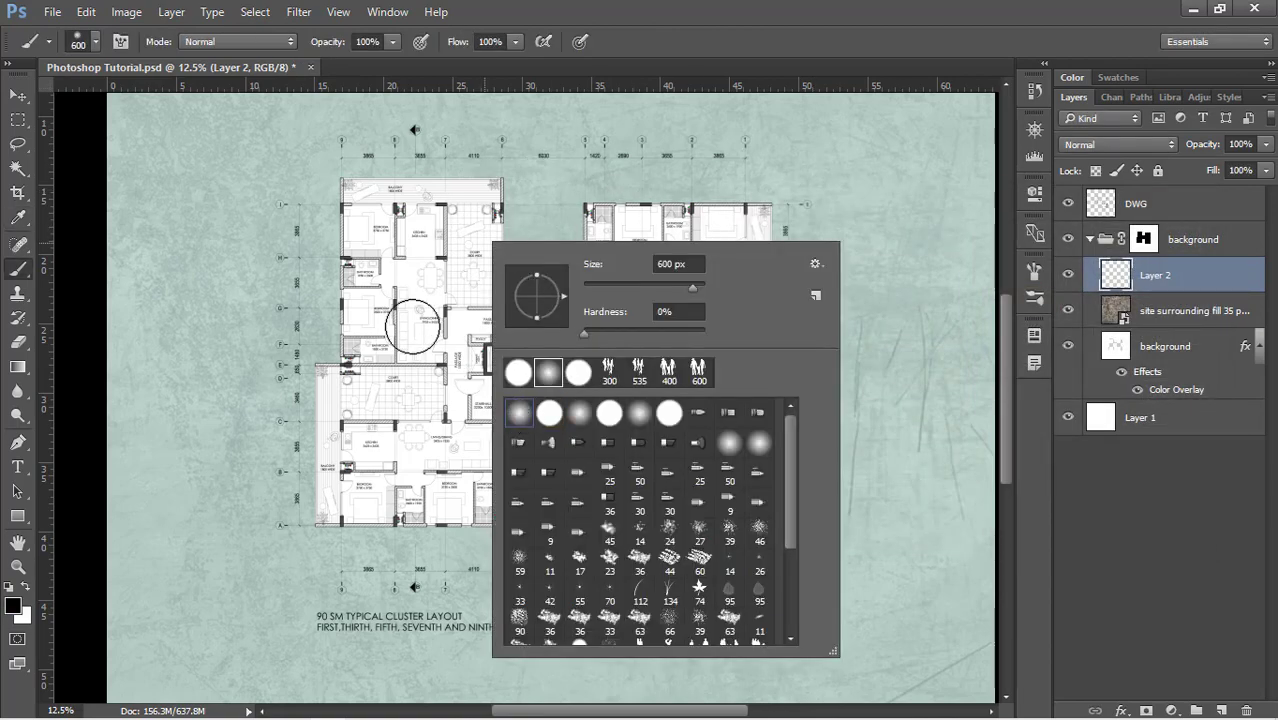
pyautogui.click(485, 320)
pyautogui.moveTo(484, 313)
pyautogui.mouseDown()
pyautogui.moveTo(492, 205)
pyautogui.moveTo(451, 190)
pyautogui.moveTo(364, 200)
pyautogui.moveTo(354, 280)
pyautogui.moveTo(369, 322)
pyautogui.moveTo(333, 409)
pyautogui.moveTo(336, 468)
pyautogui.mouseUp()
pyautogui.moveTo(366, 375)
pyautogui.mouseDown()
pyautogui.moveTo(338, 455)
pyautogui.moveTo(339, 508)
pyautogui.moveTo(478, 497)
pyautogui.moveTo(522, 411)
pyautogui.moveTo(574, 412)
pyautogui.moveTo(610, 542)
pyautogui.moveTo(715, 538)
pyautogui.moveTo(733, 448)
pyautogui.moveTo(719, 370)
pyautogui.moveTo(751, 348)
pyautogui.moveTo(764, 220)
pyautogui.moveTo(612, 221)
pyautogui.moveTo(595, 288)
pyautogui.moveTo(514, 332)
pyautogui.mouseUp()
pyautogui.moveTo(482, 478); pyautogui.dragTo(487, 415)
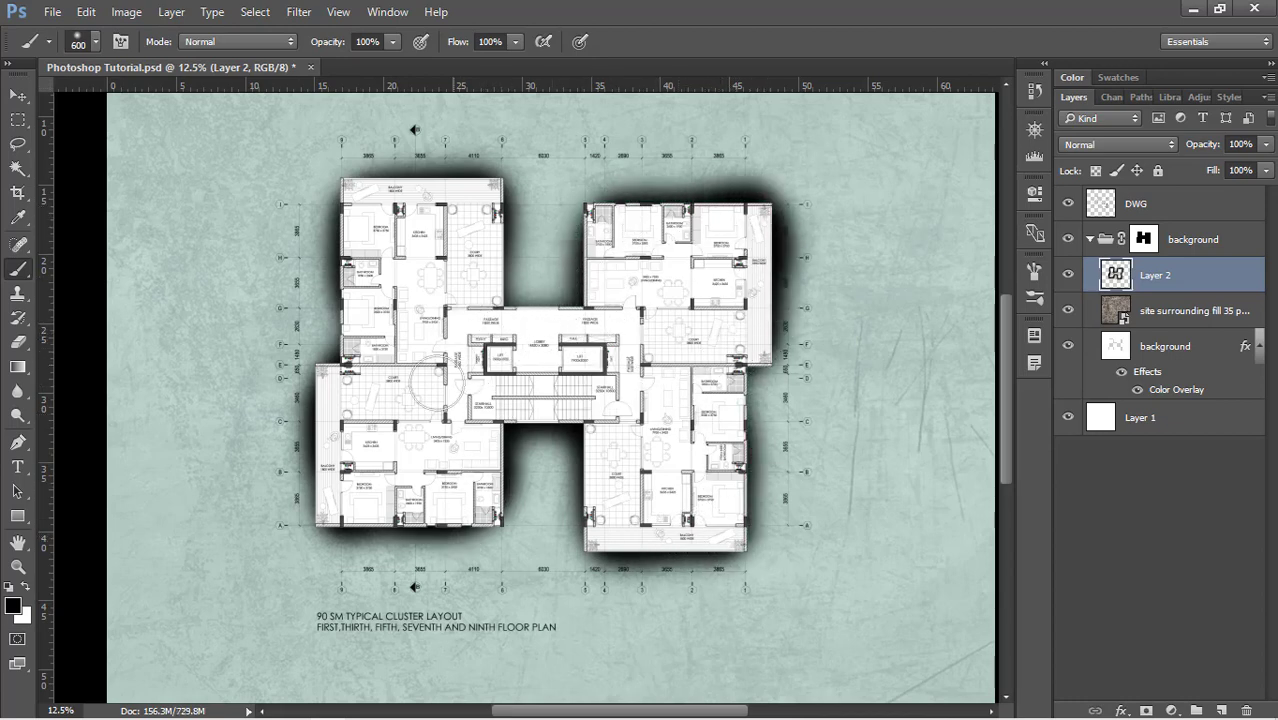
# Step: Set the painted shadow layer's opacity to 40% and switch to the Eraser tool
pyautogui.click(1232, 143)
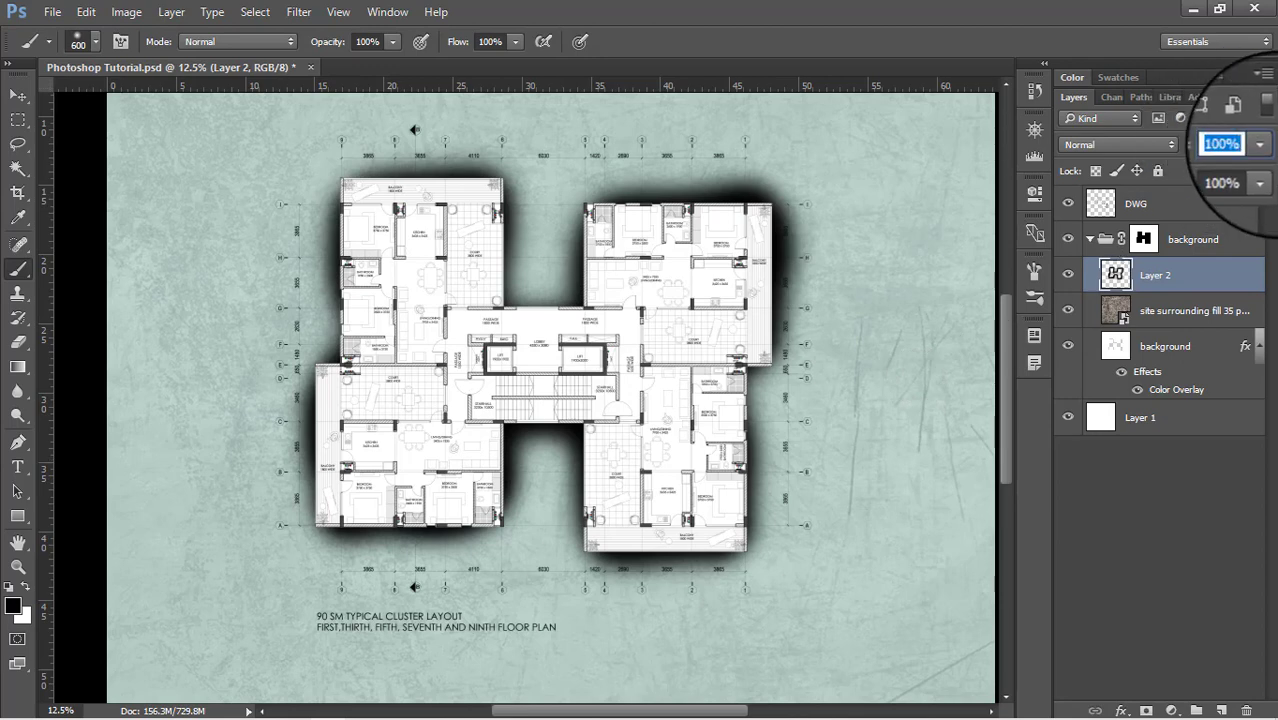
pyautogui.write('30')
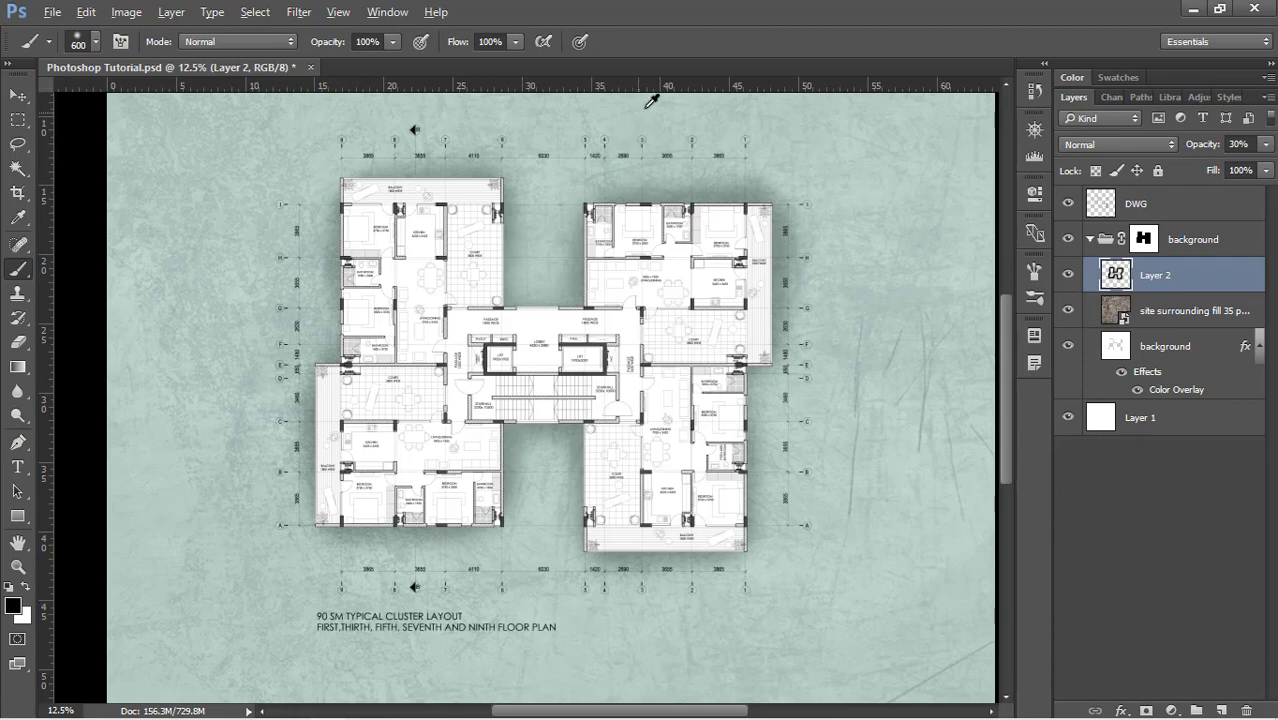
pyautogui.scroll(5, 667, 177)
pyautogui.scroll(-1, 782, 155)
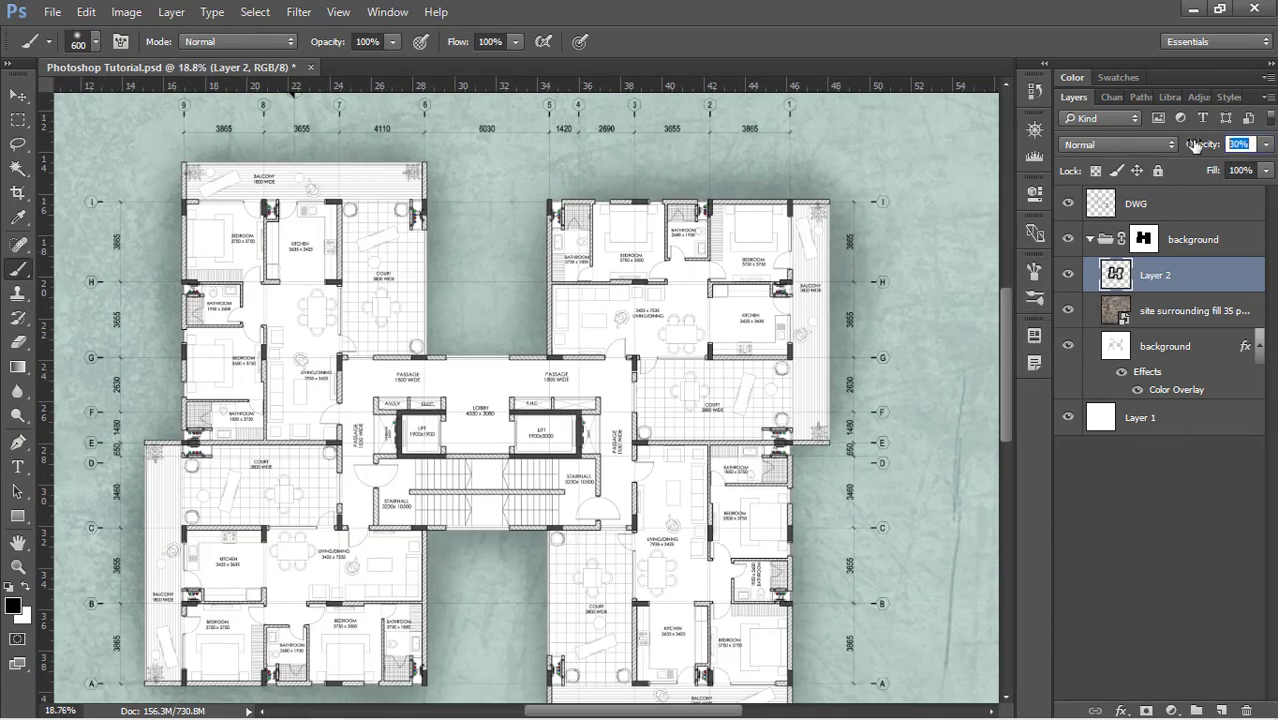
pyautogui.write('40')
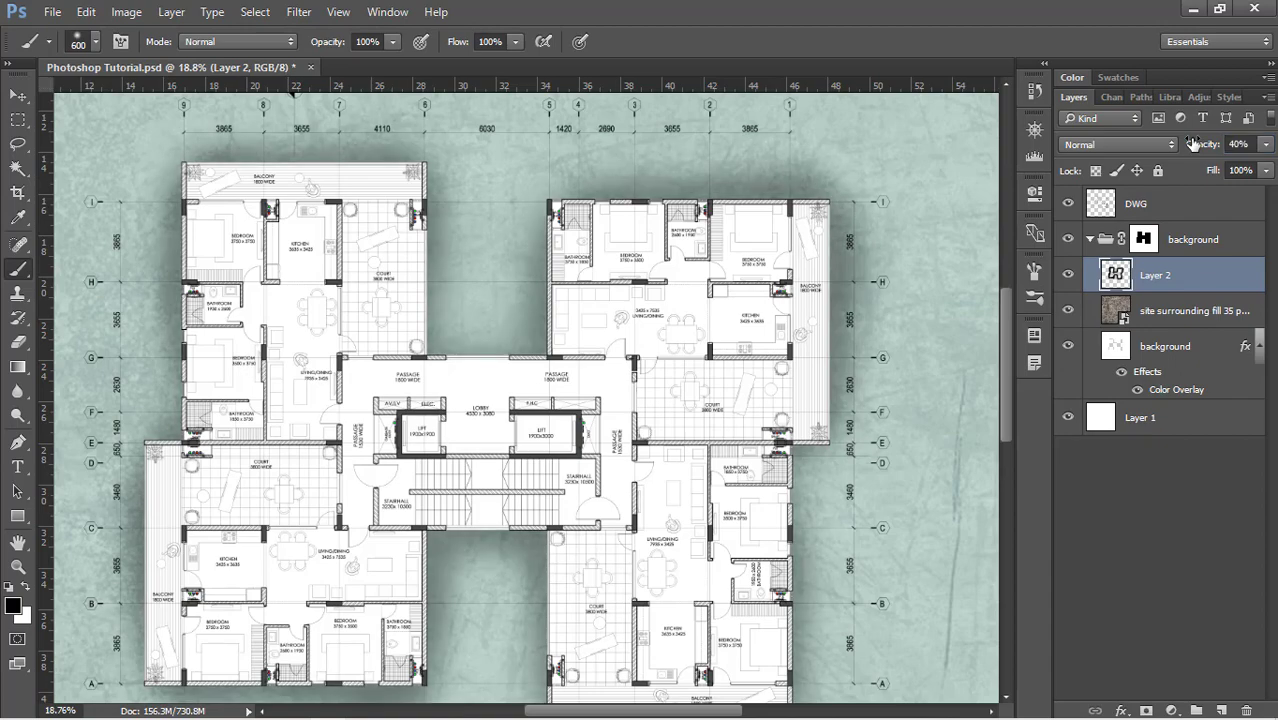
pyautogui.scroll(-1, 641, 214)
pyautogui.press('e')
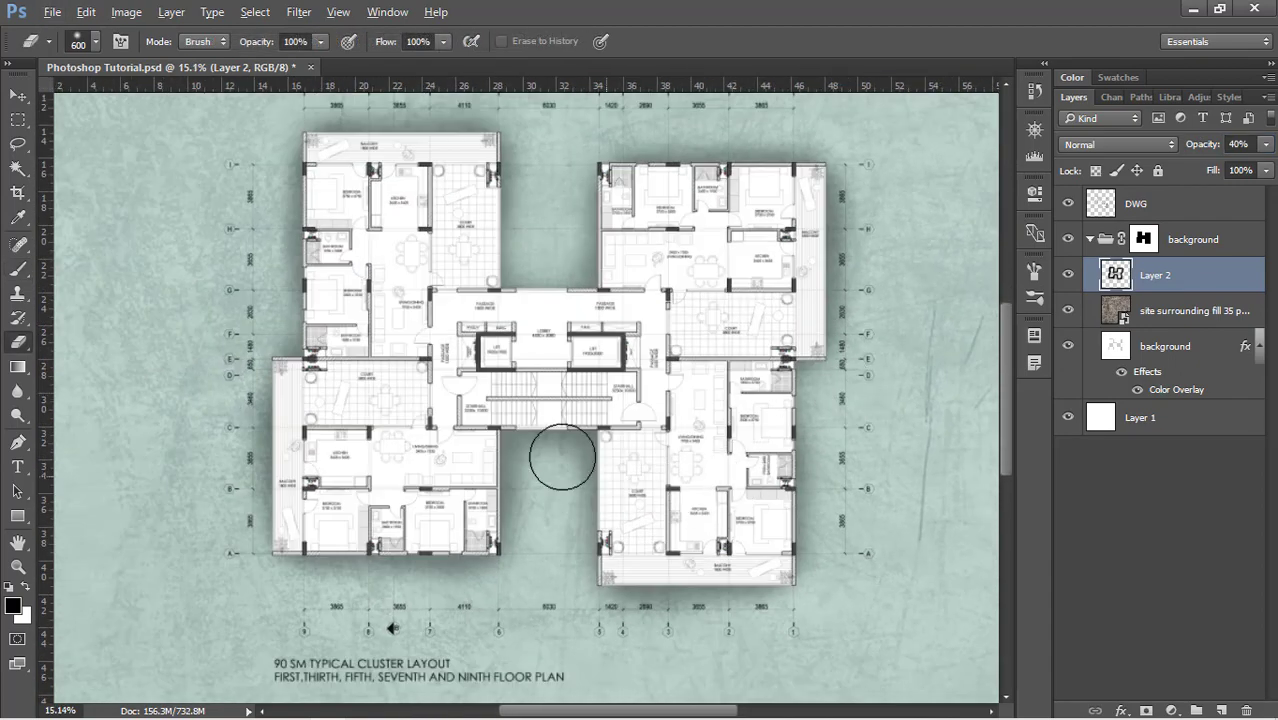
pyautogui.scroll(1, 562, 457)
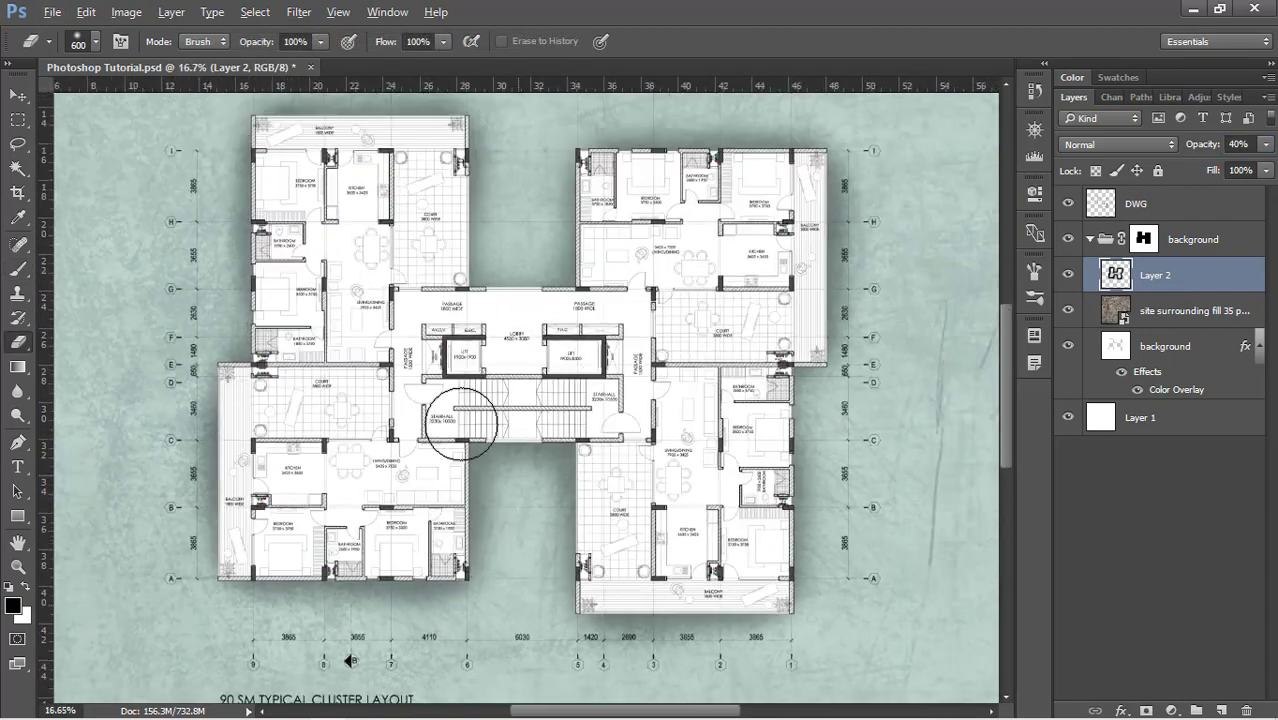
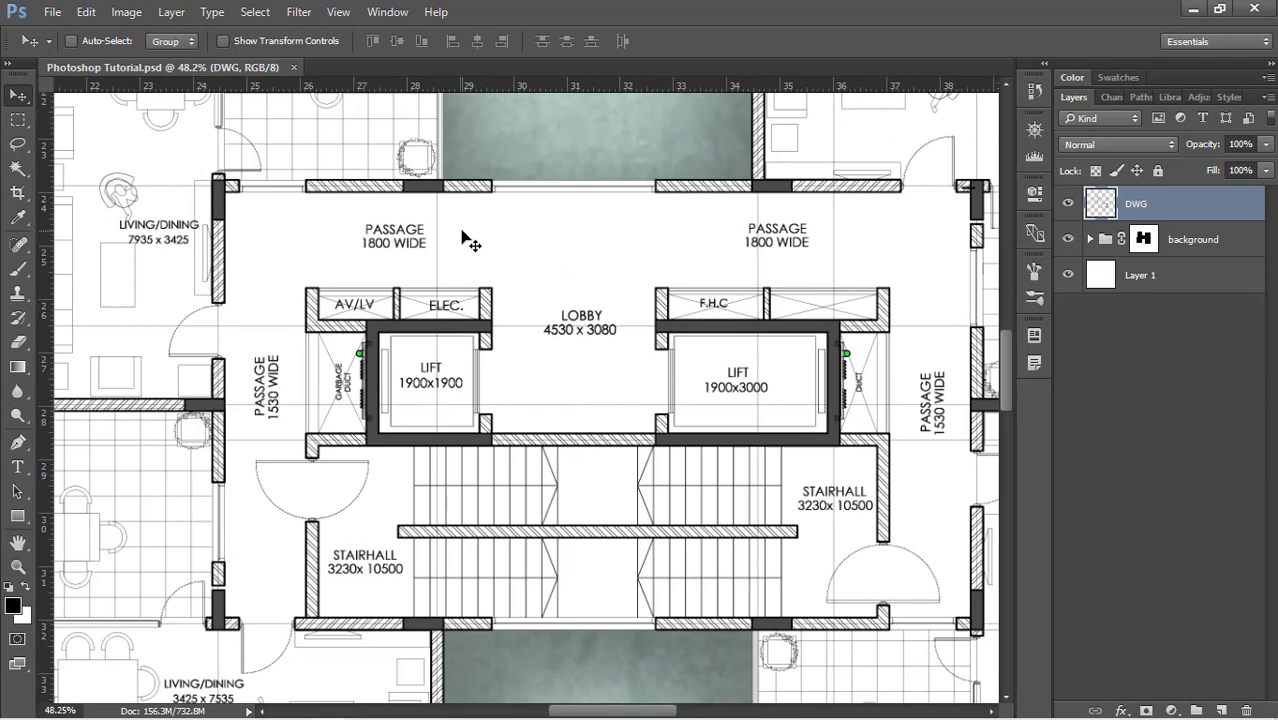
# Step: Select the 1530 wide passage beside the garbage duct and stairhall with the Rectangular Marquee, down to the lower wall
pyautogui.press('m')
pyautogui.press('m')
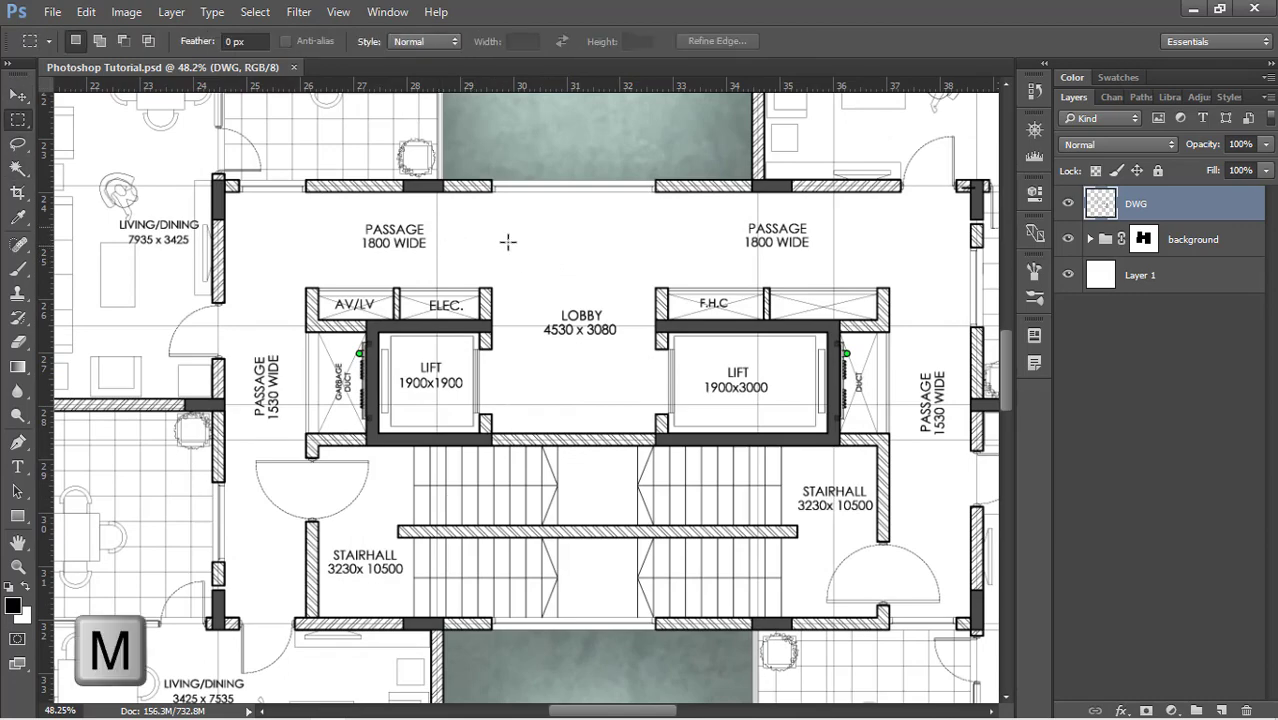
pyautogui.scroll(5, 188, 204)
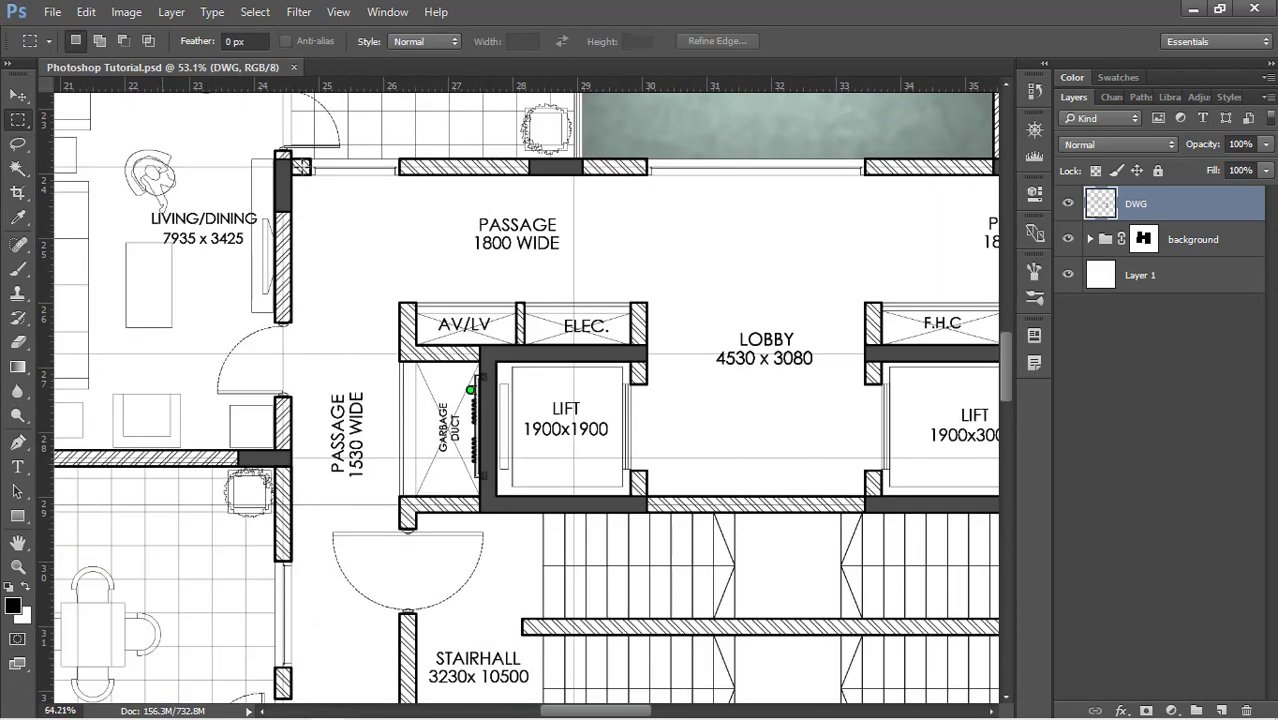
pyautogui.moveTo(289, 194); pyautogui.dragTo(518, 616)
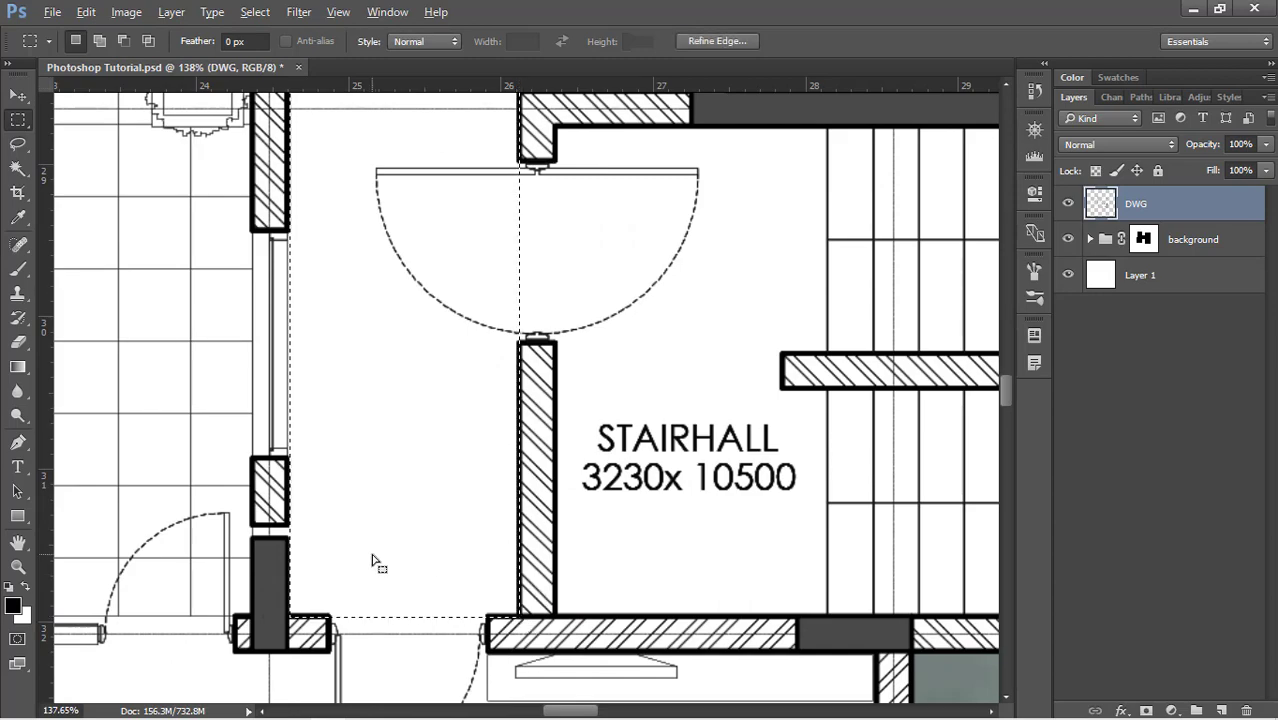
# Step: Add the 1800 wide passage running above the lifts and lobby to the selection, up to the far wall
pyautogui.scroll(-5, 371, 562)
pyautogui.scroll(-1, 371, 556)
pyautogui.scroll(3, 733, 243)
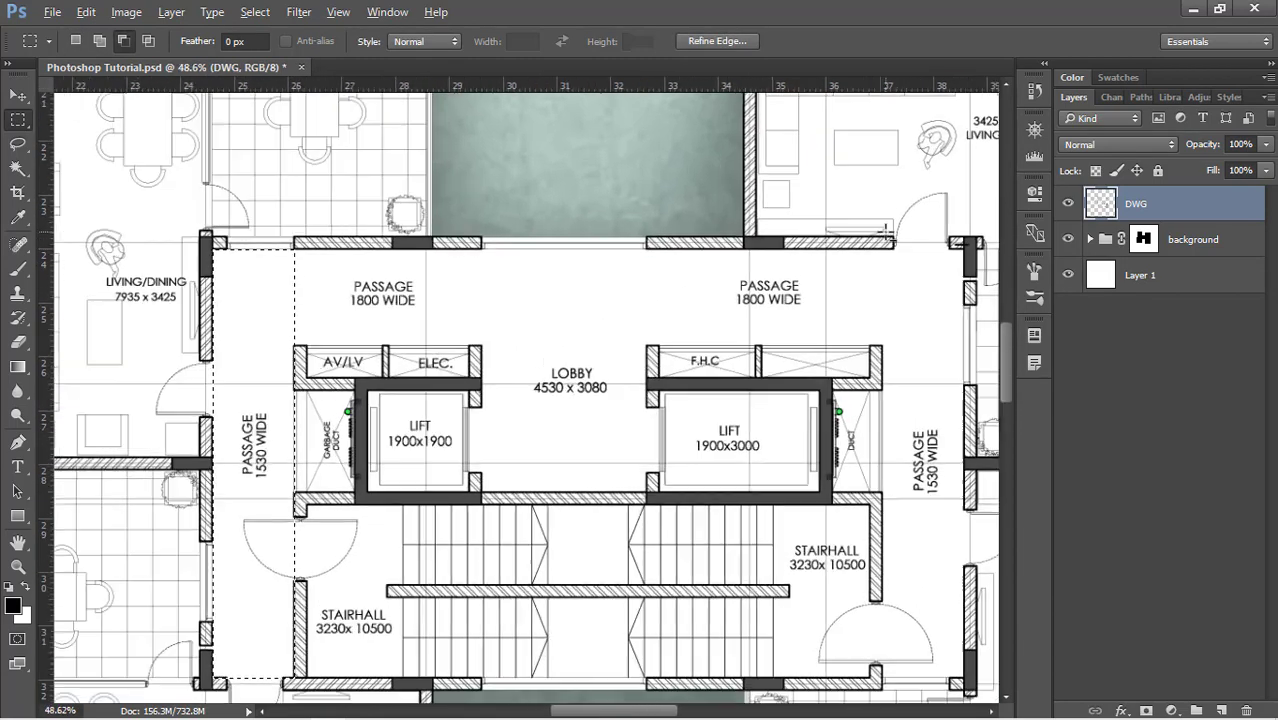
pyautogui.scroll(1, 500, 290)
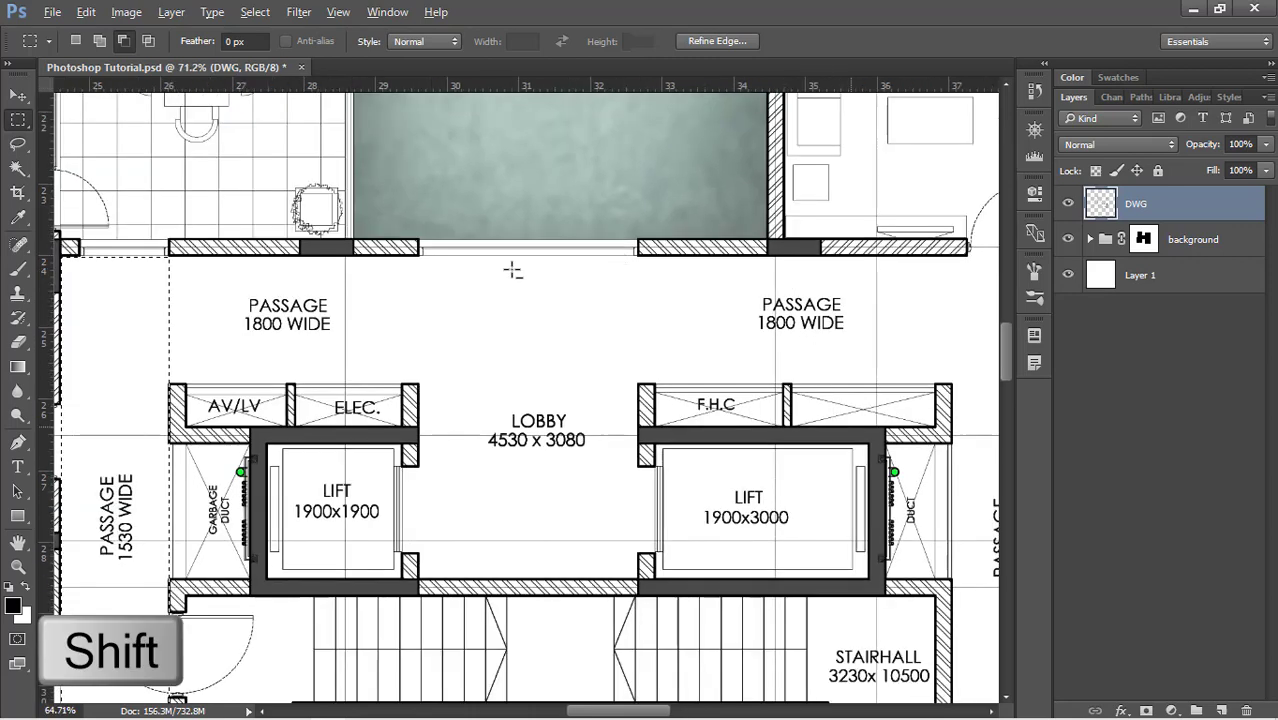
pyautogui.scroll(3, 171, 354)
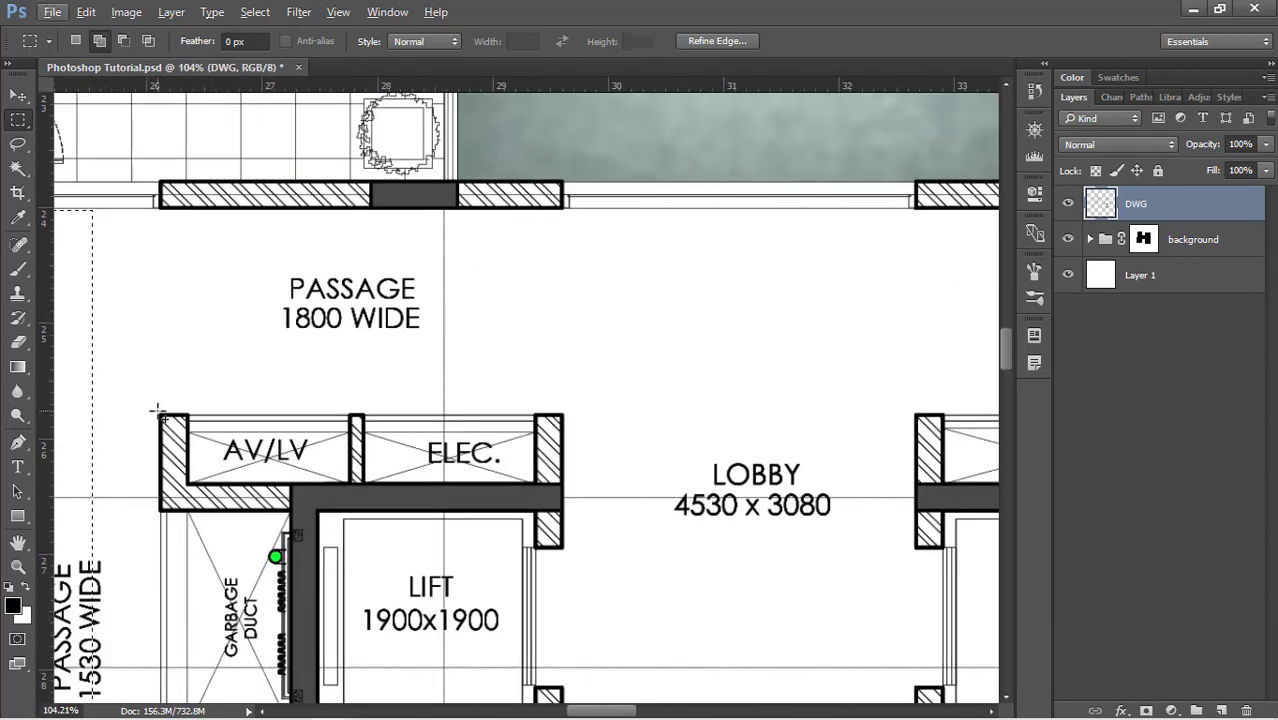
pyautogui.moveTo(157, 410); pyautogui.dragTo(742, 211)
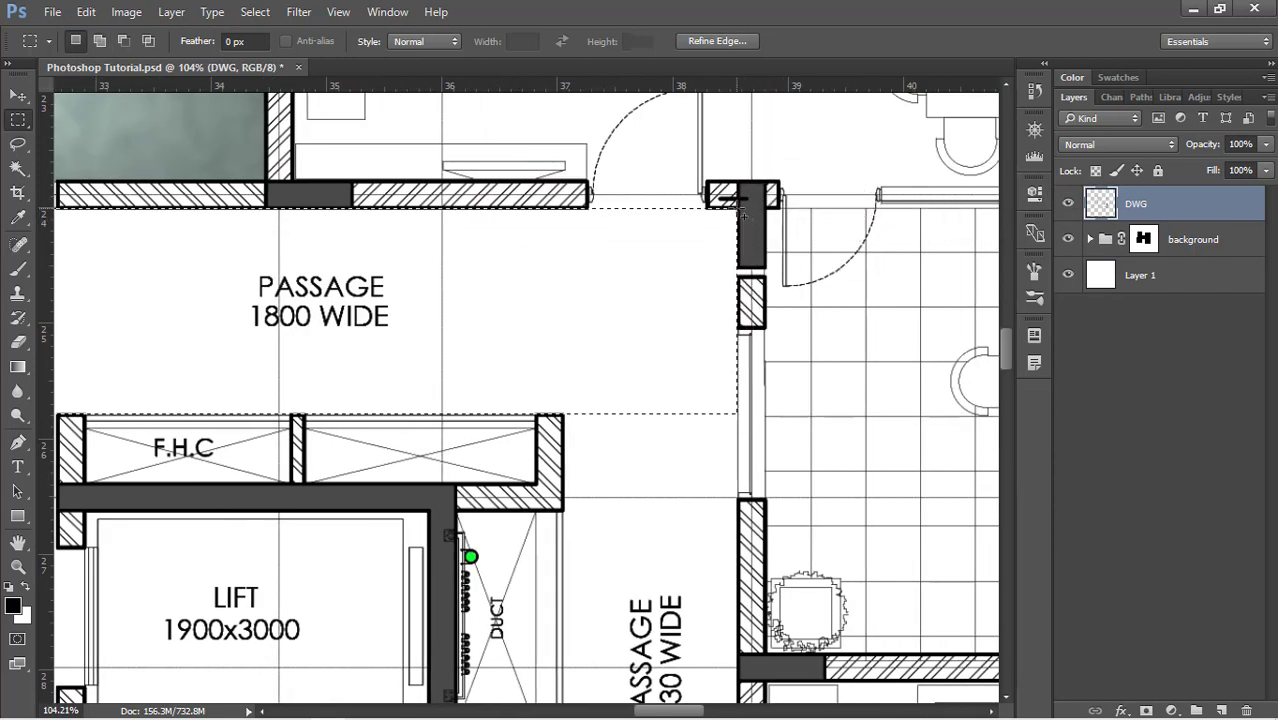
# Step: Extend the selection with the 1530 wide passage on the duct and 1900x3000 lift side, down to the lower wall
pyautogui.press('shift')
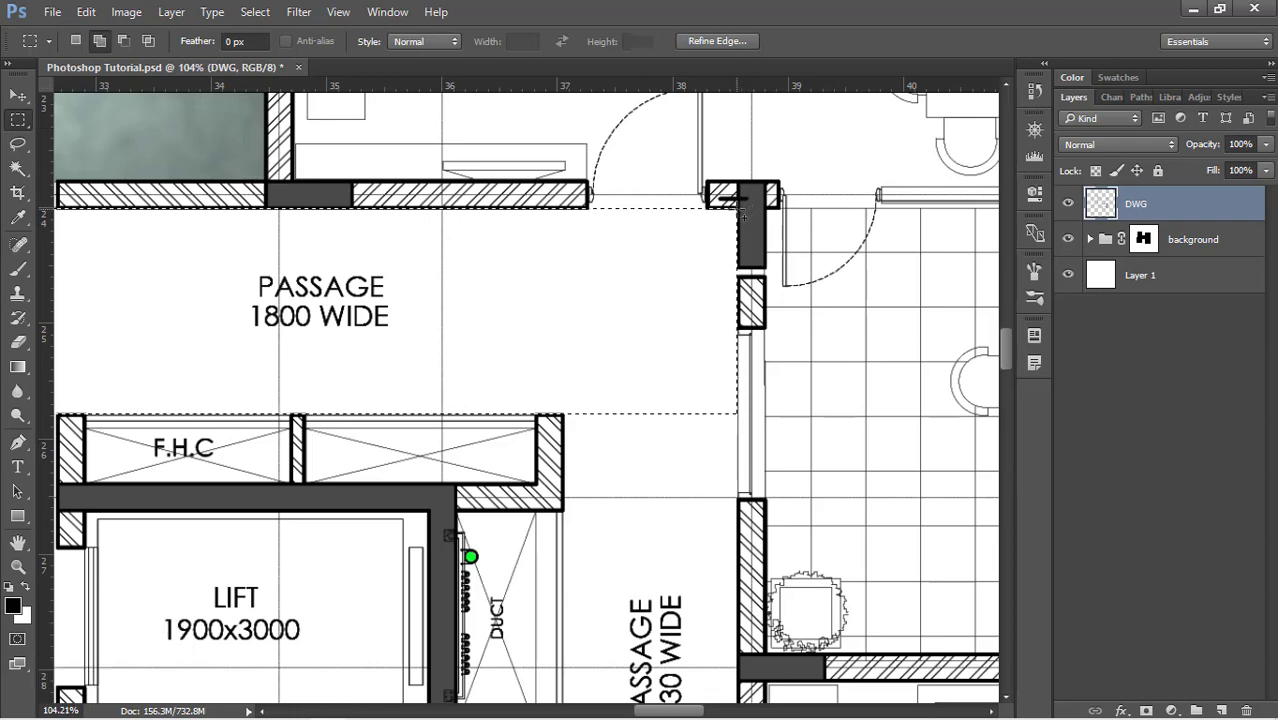
pyautogui.moveTo(733, 240); pyautogui.dragTo(566, 531)
pyautogui.scroll(4, 566, 531)
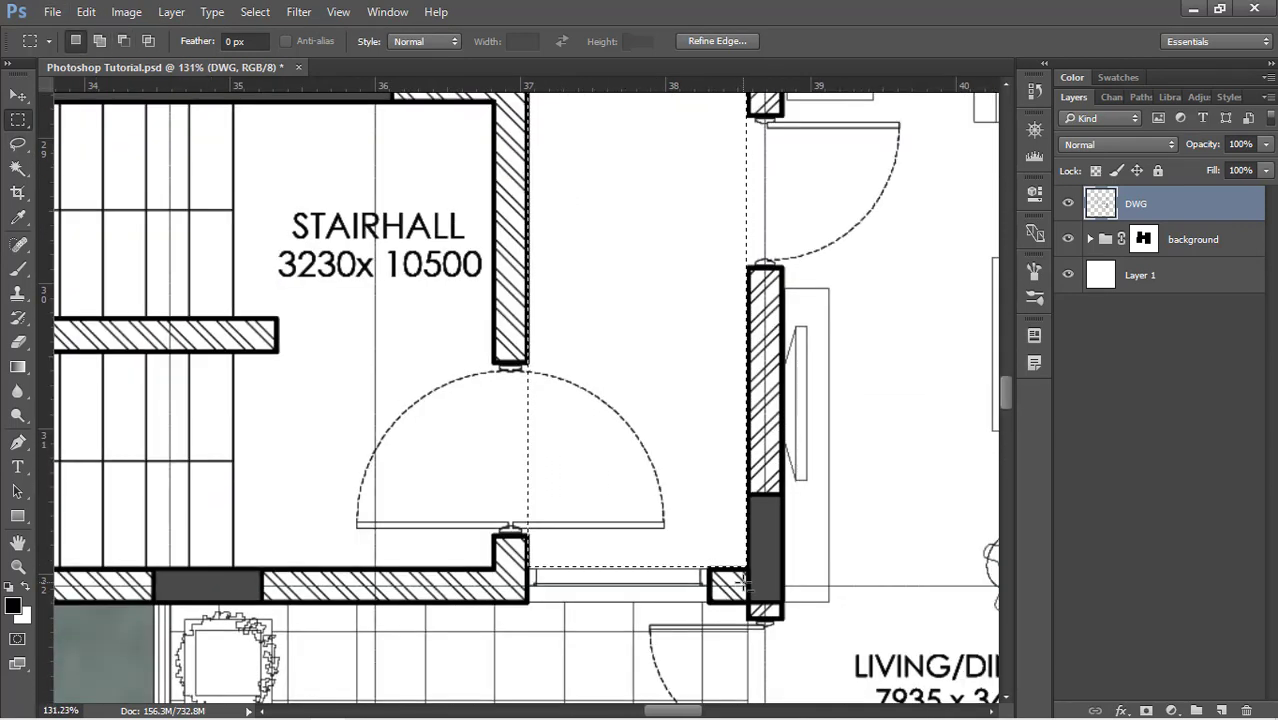
pyautogui.scroll(-4, 745, 580)
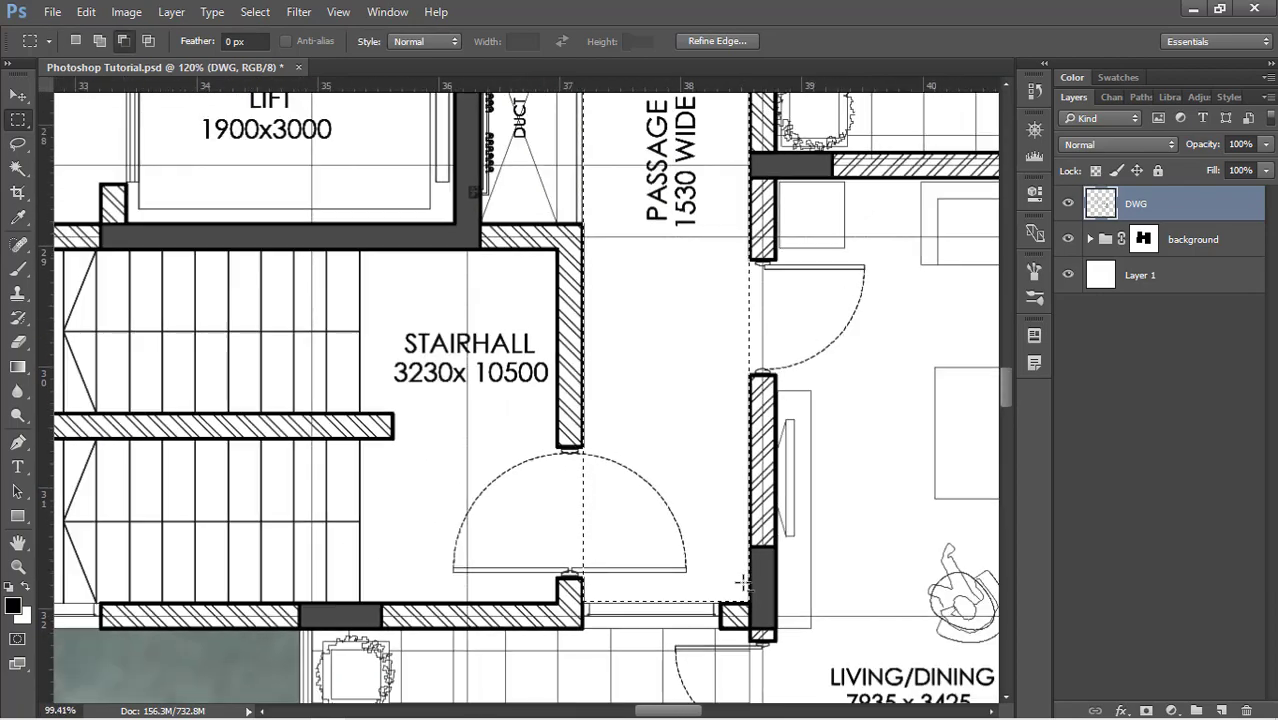
pyautogui.scroll(-5, 706, 512)
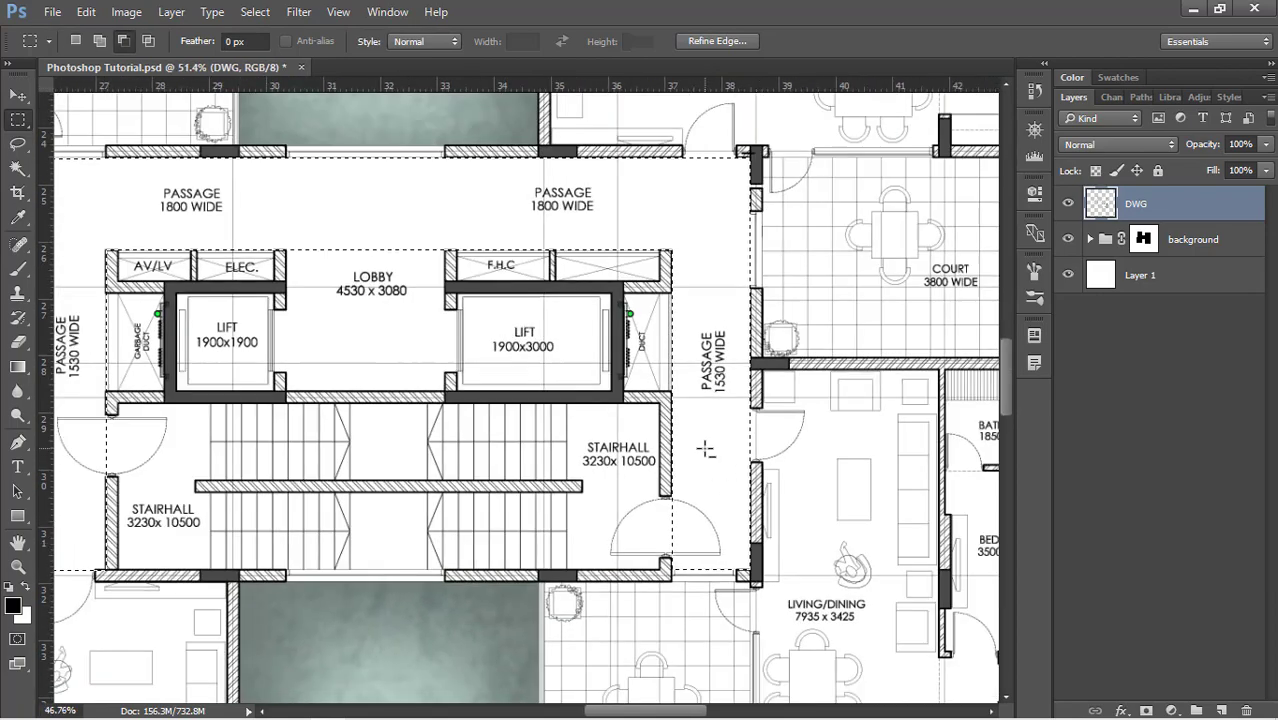
pyautogui.scroll(-1, 706, 450)
pyautogui.scroll(1, 610, 383)
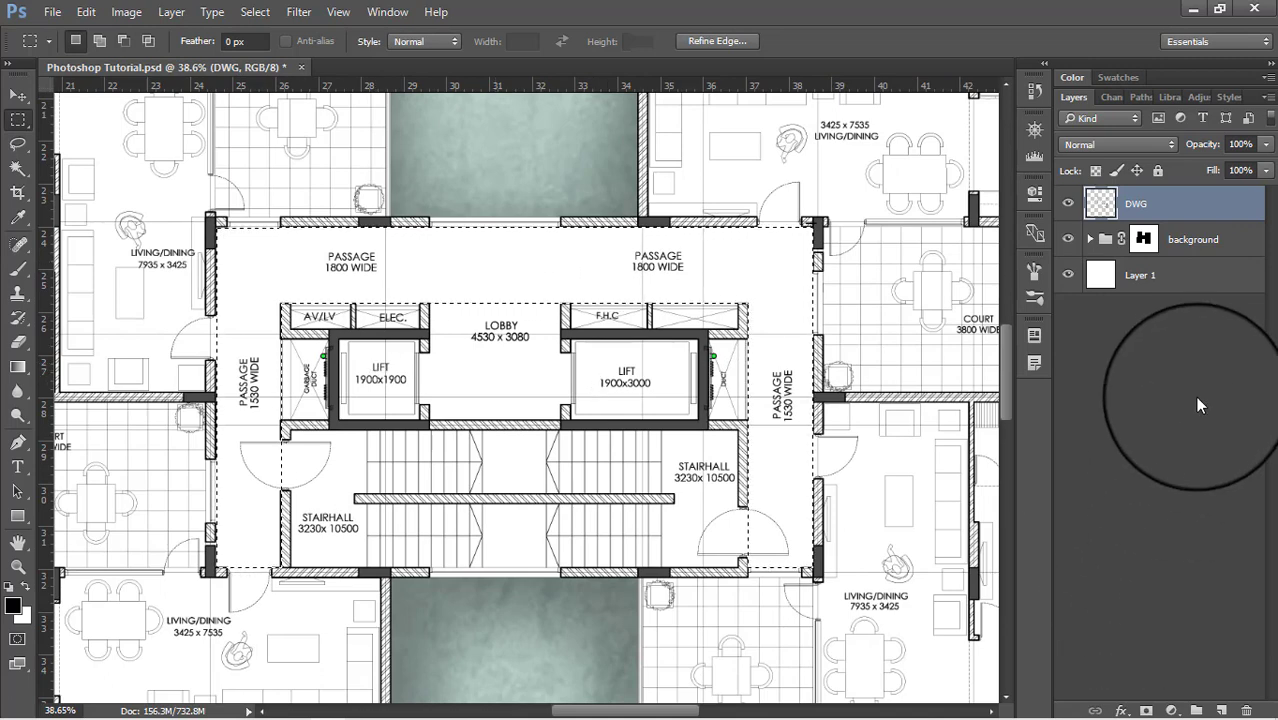
# Step: Create a new layer directly below DWG and name it passage
pyautogui.click(1221, 710)
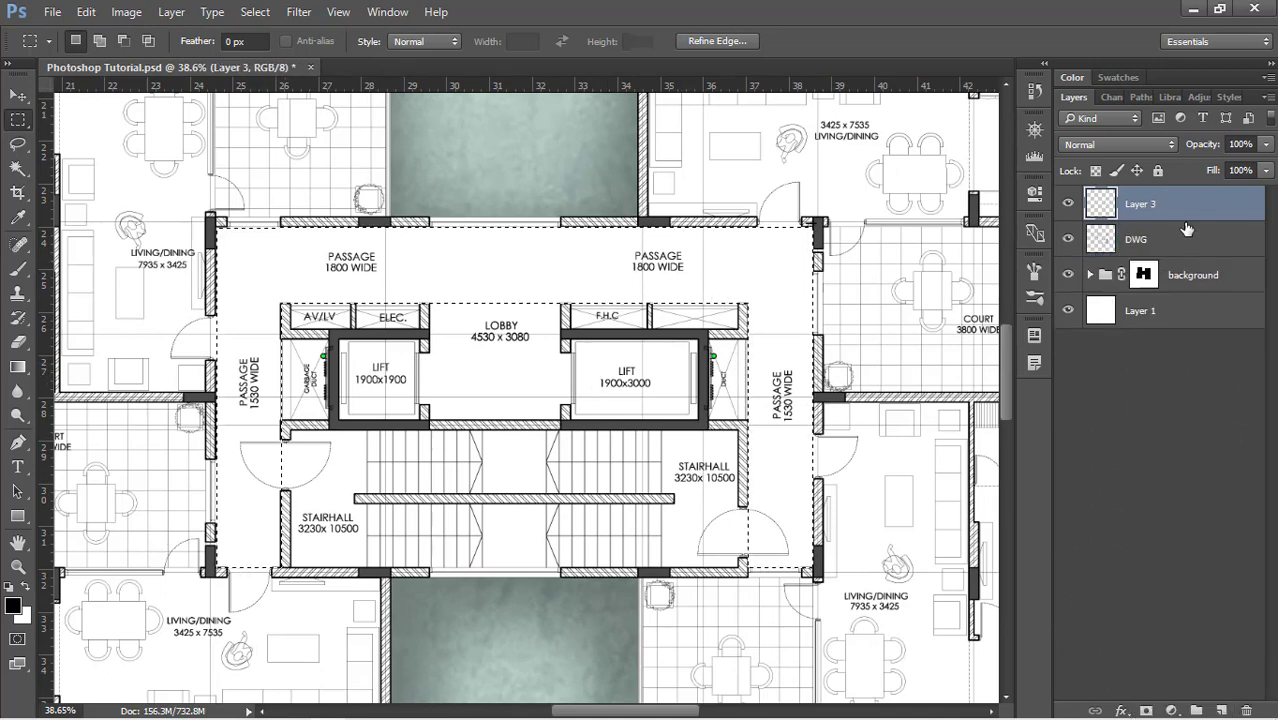
pyautogui.moveTo(1180, 207); pyautogui.dragTo(1172, 246)
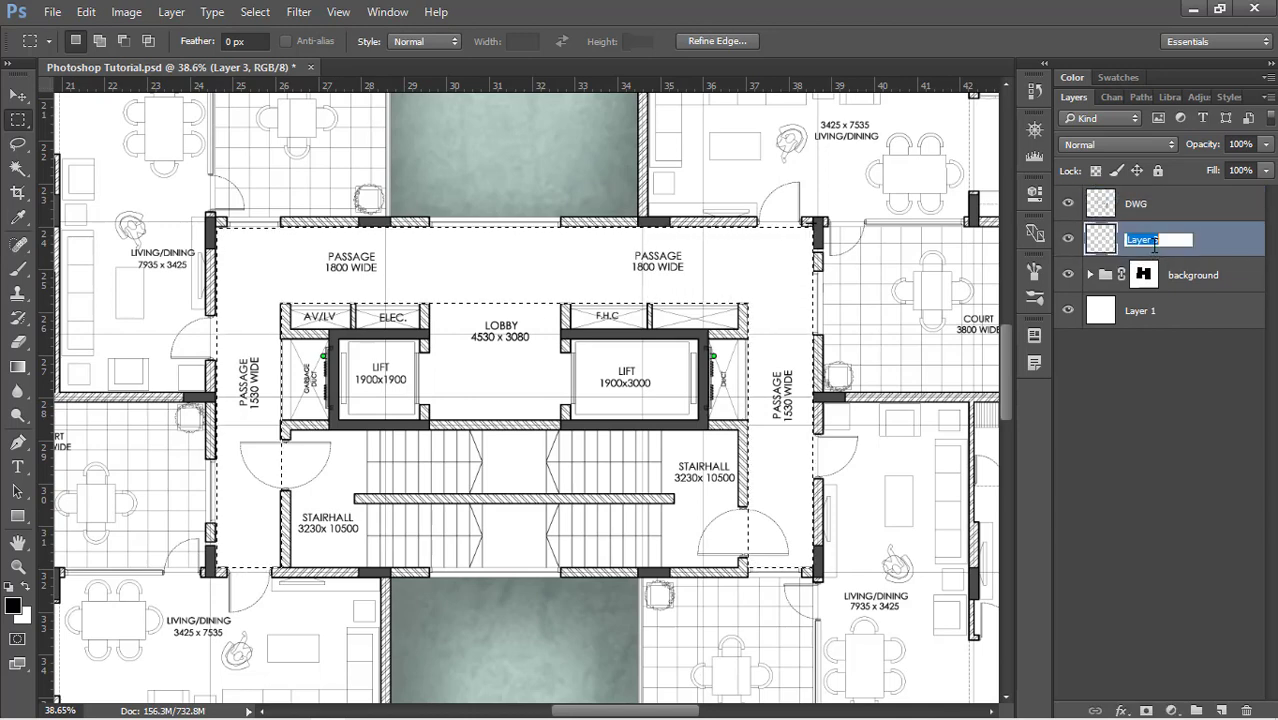
pyautogui.press('Return')
# Step: Put the passage layer into a new group and name the group interior
pyautogui.moveTo(1170, 245); pyautogui.dragTo(1196, 710)
pyautogui.doubleClick(1148, 232)
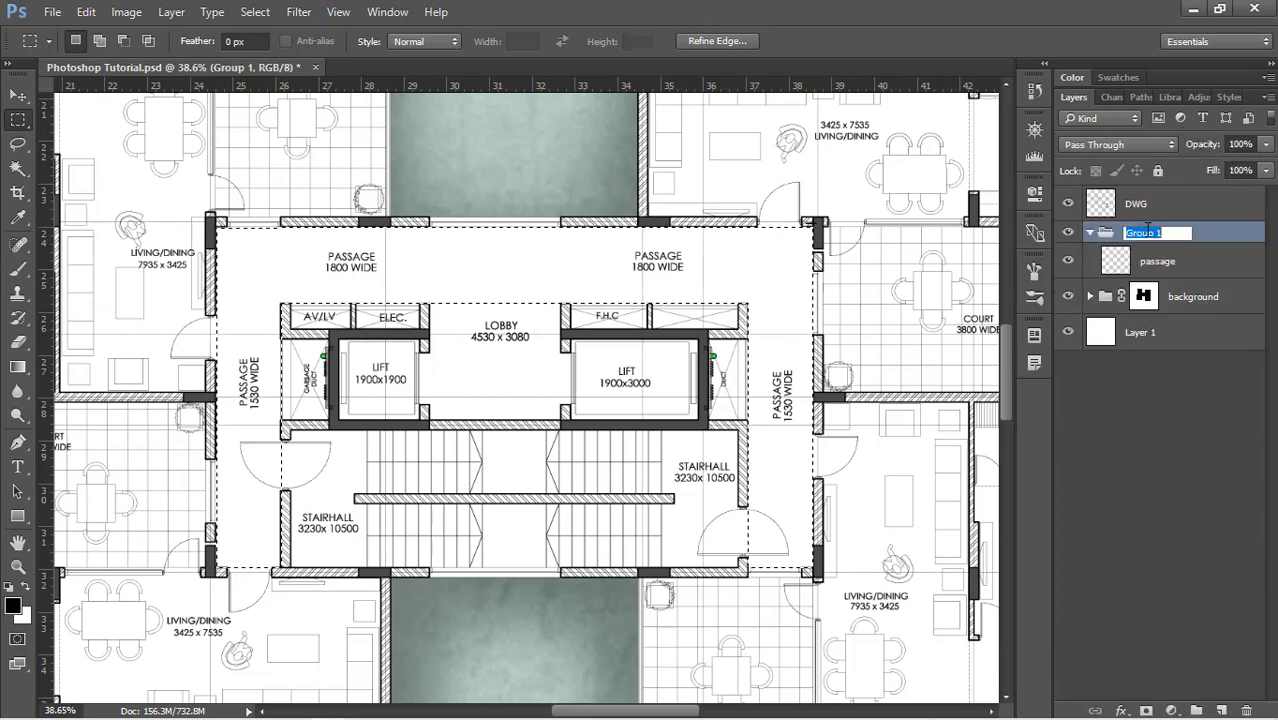
pyautogui.write('int')
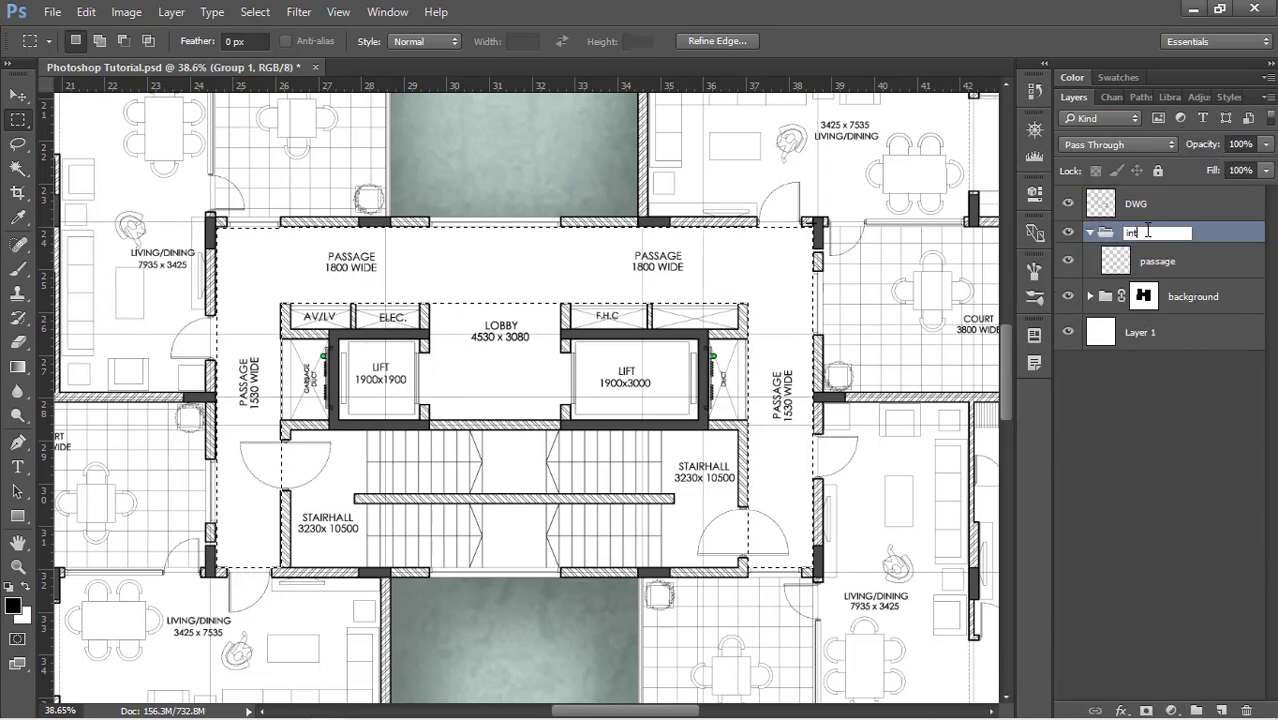
pyautogui.write('erior')
pyautogui.press('Return')
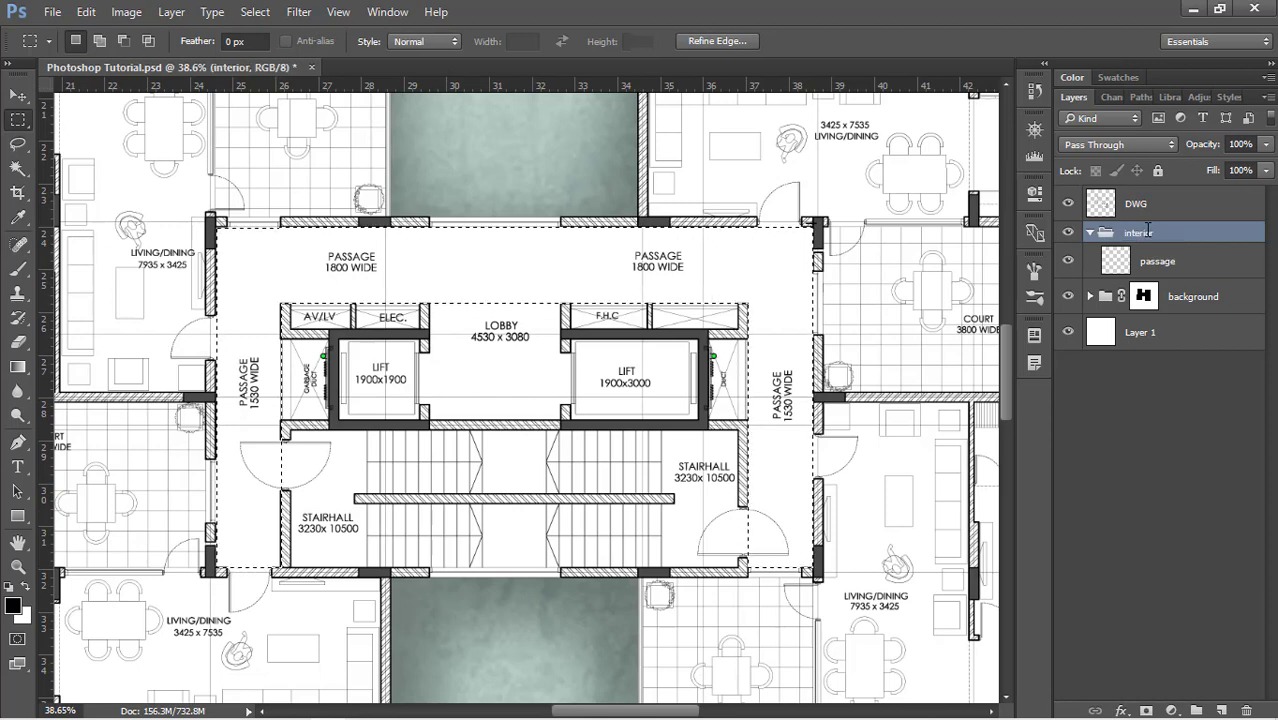
# Step: Fill the selected passages on the passage layer with pale yellow-green f5ffbf (hue 69, saturation 25, brightness 100) and deselect
pyautogui.click(1187, 269)
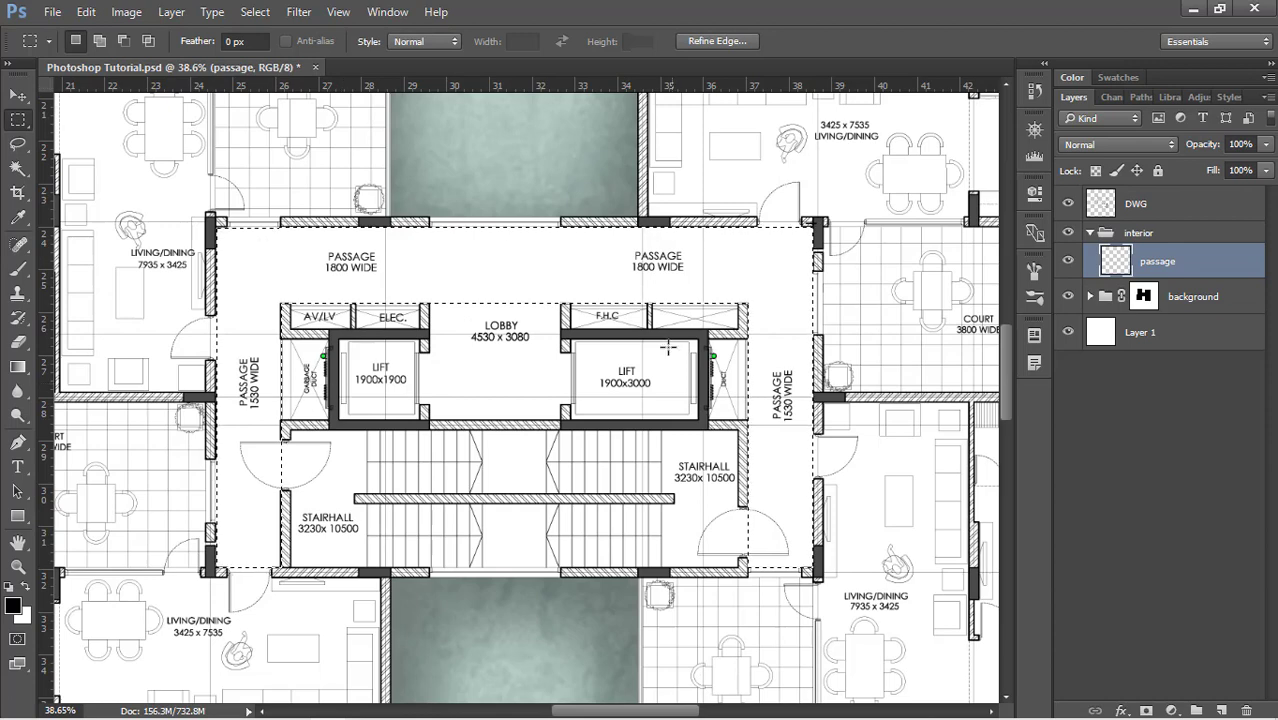
pyautogui.hotkey('shift', 'BackSpace')
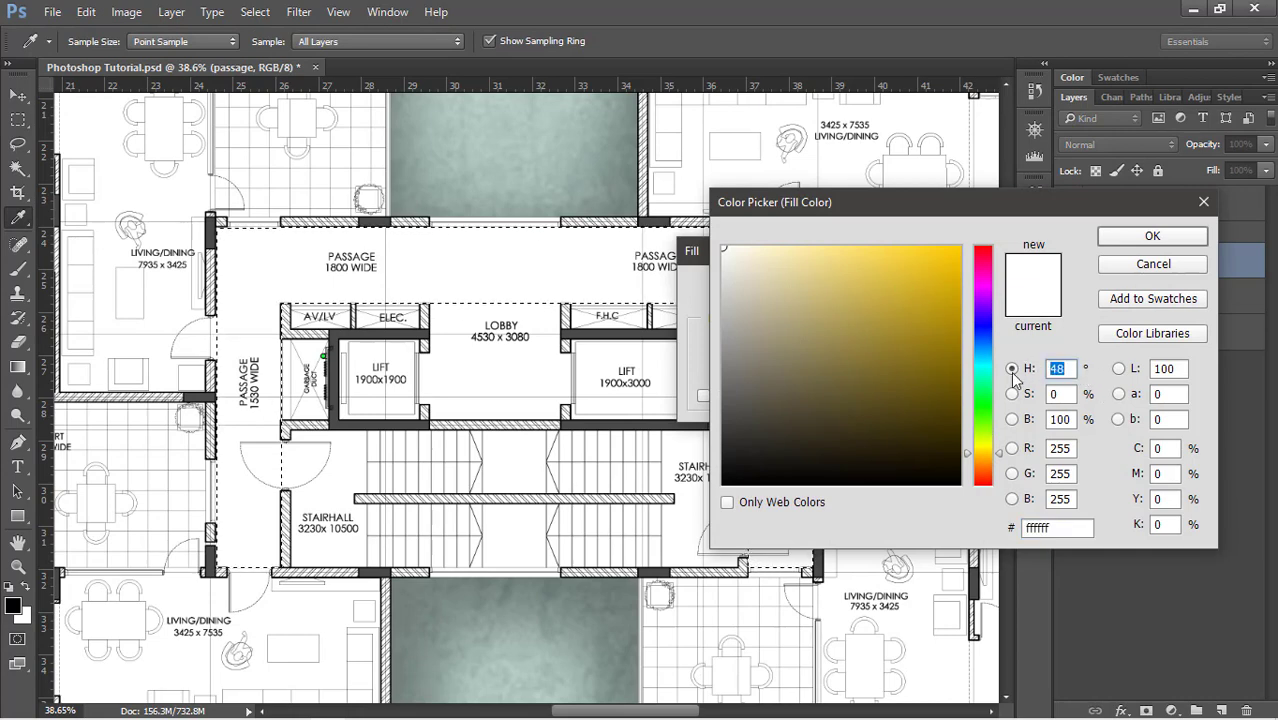
pyautogui.write('69')
pyautogui.write('25')
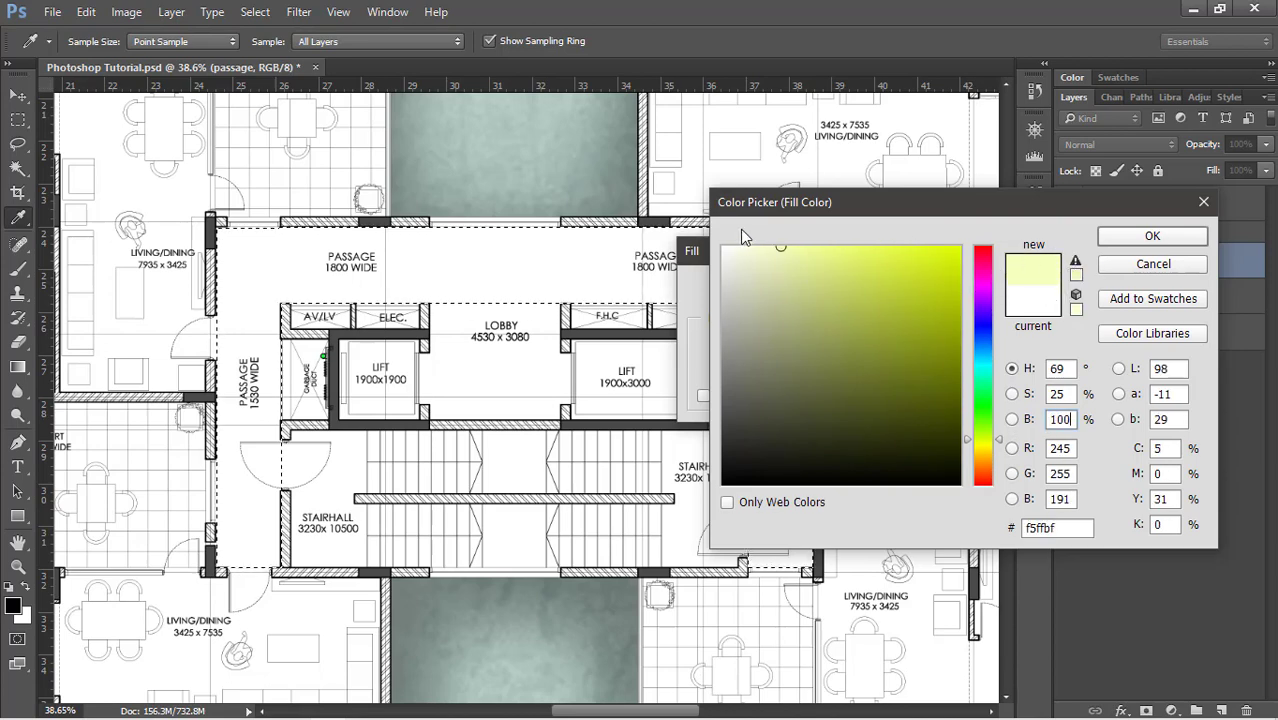
pyautogui.click(1140, 238)
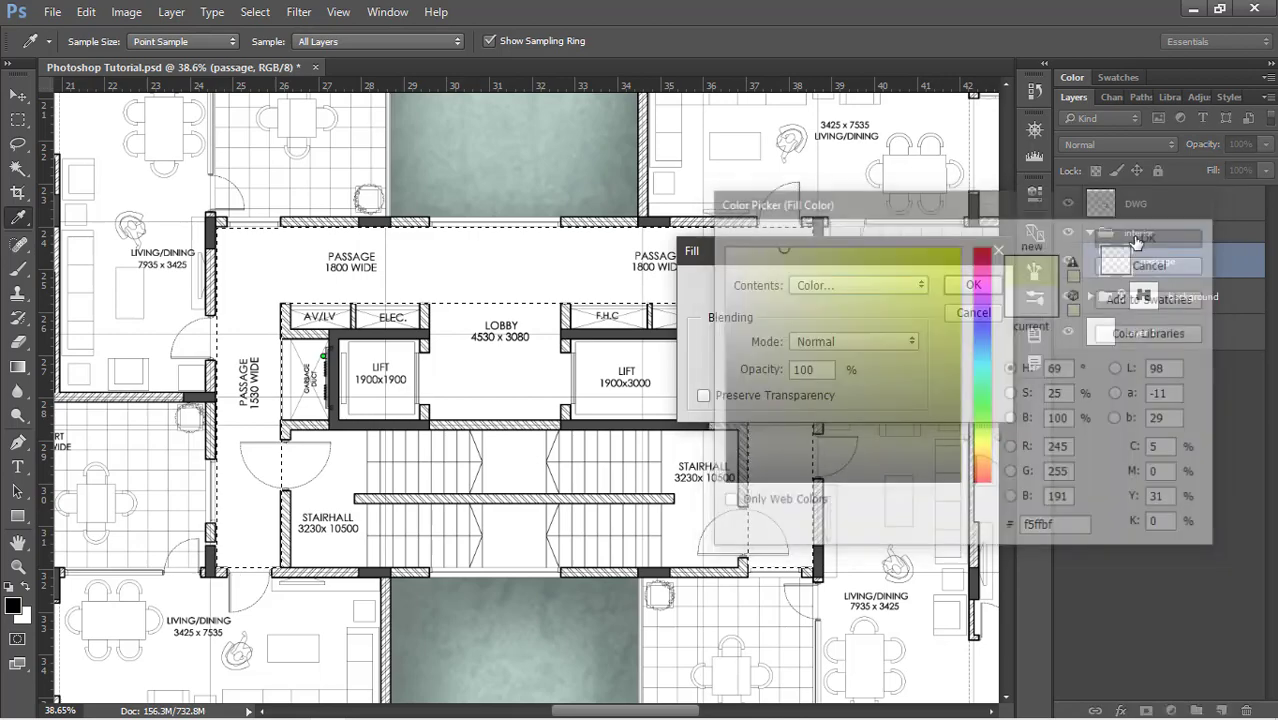
pyautogui.click(975, 286)
pyautogui.scroll(-8, 869, 283)
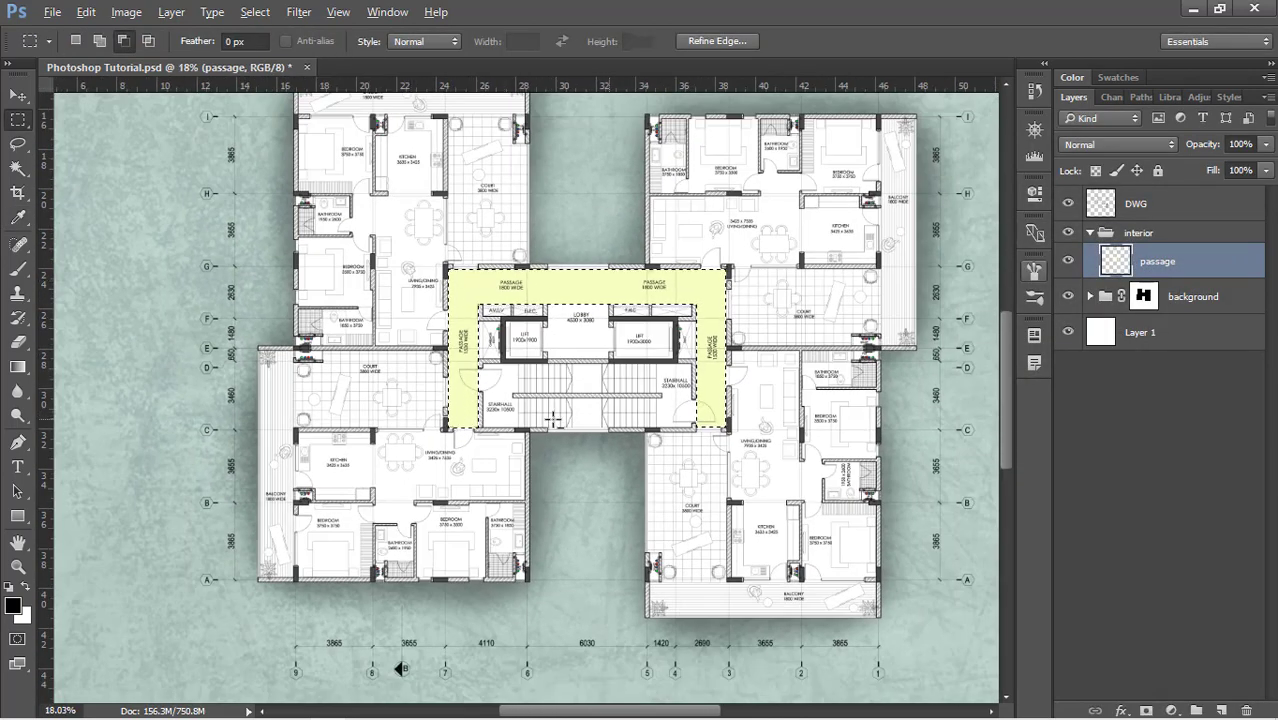
pyautogui.scroll(2, 553, 420)
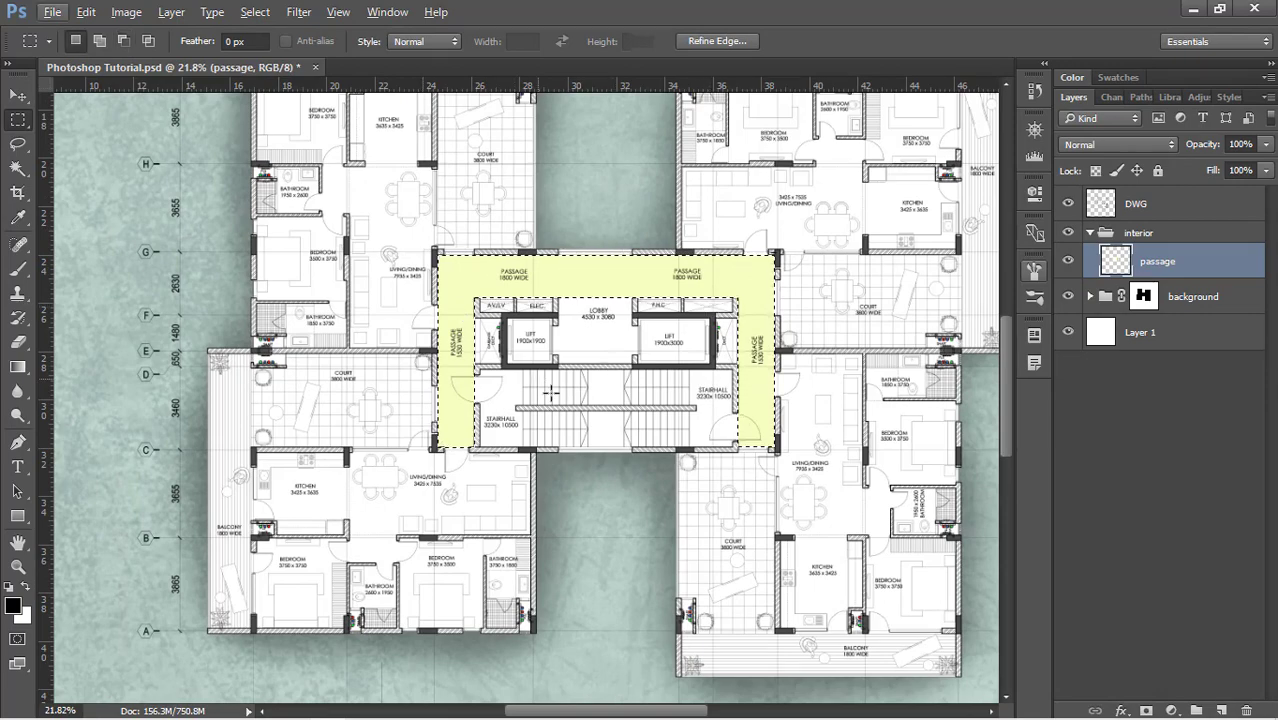
pyautogui.scroll(-2, 551, 393)
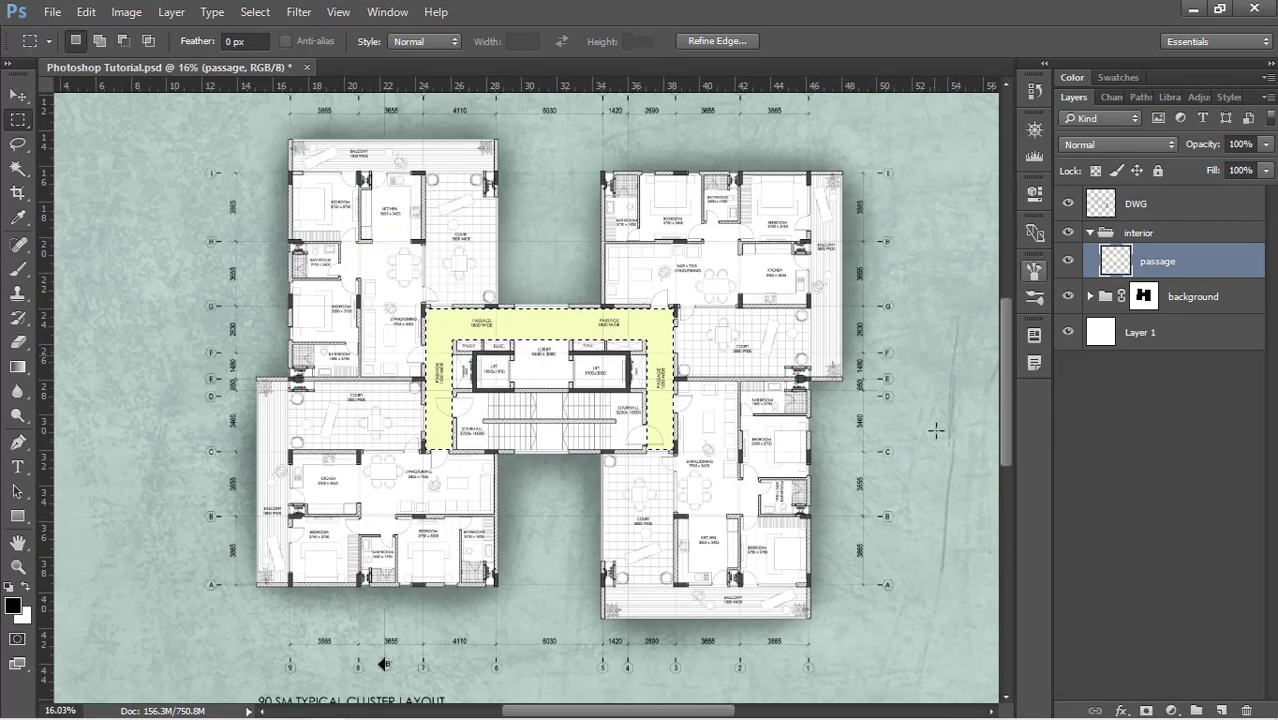
pyautogui.scroll(7, 485, 362)
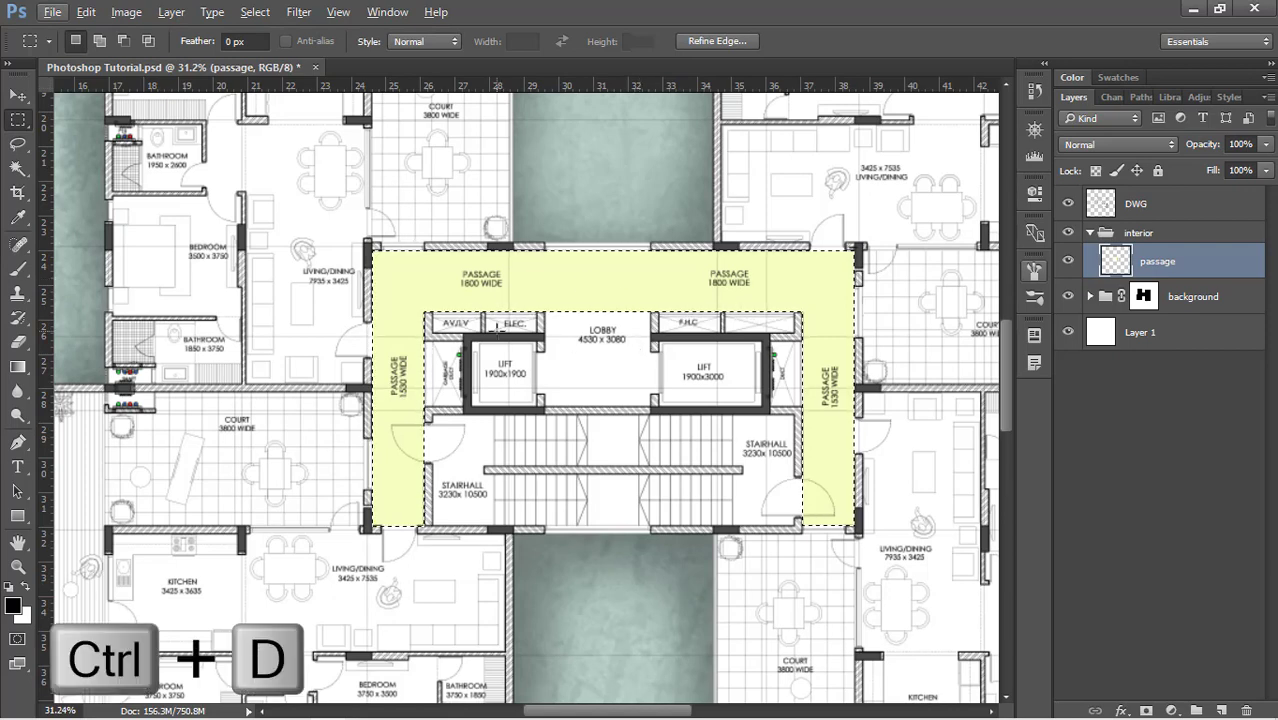
pyautogui.hotkey('ctrl', 'd')
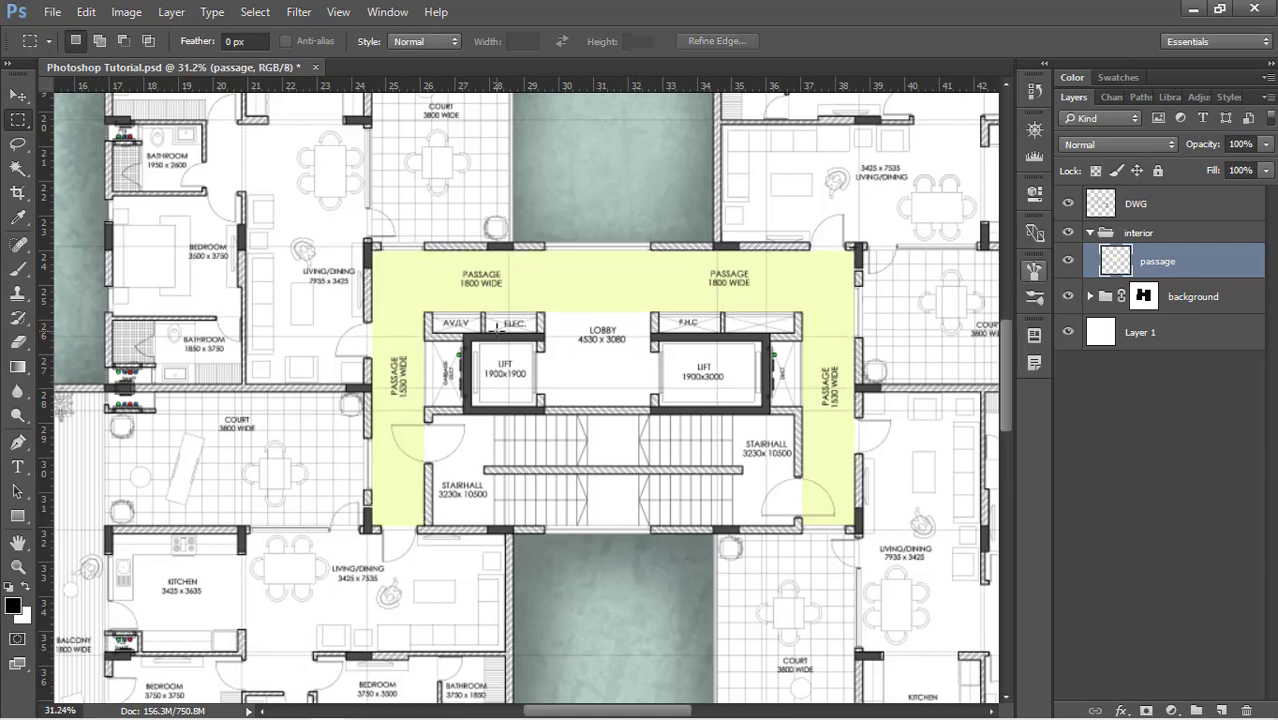
# Step: Set the opacity of the colour-overlaid background layer inside the background group to 50% and collapse the group
pyautogui.scroll(1, 688, 400)
pyautogui.scroll(-2, 581, 239)
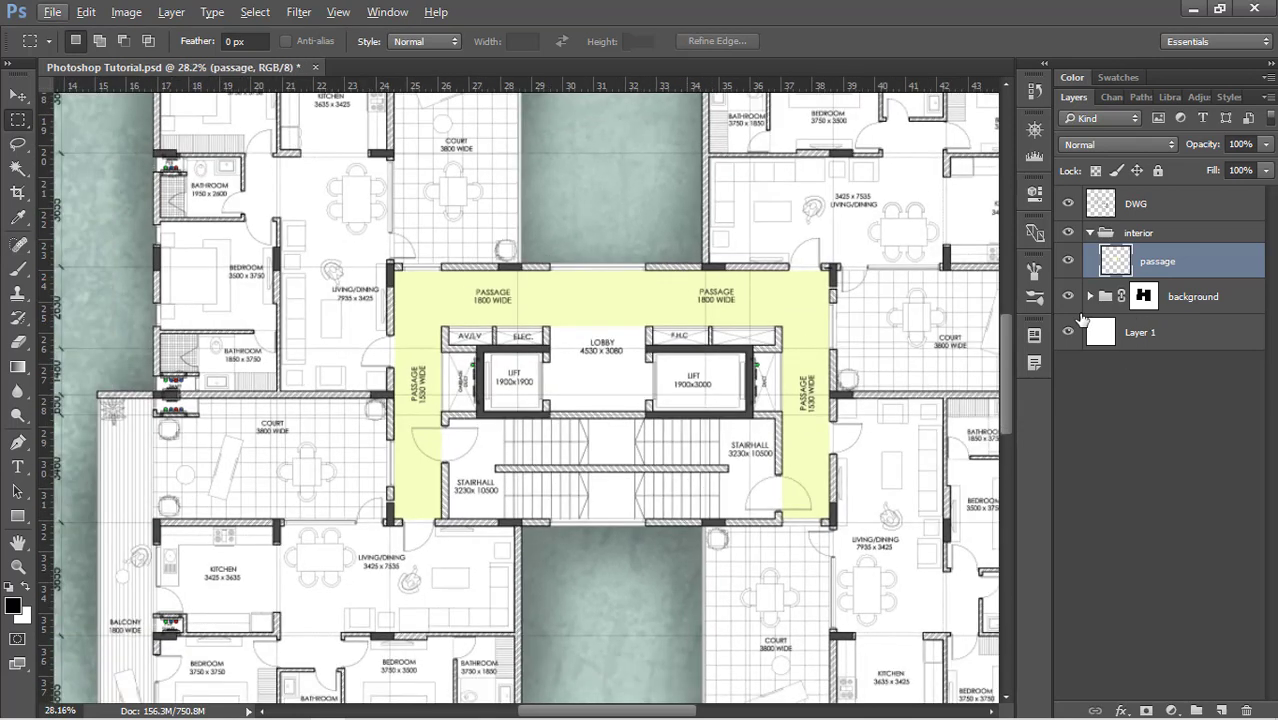
pyautogui.click(1092, 297)
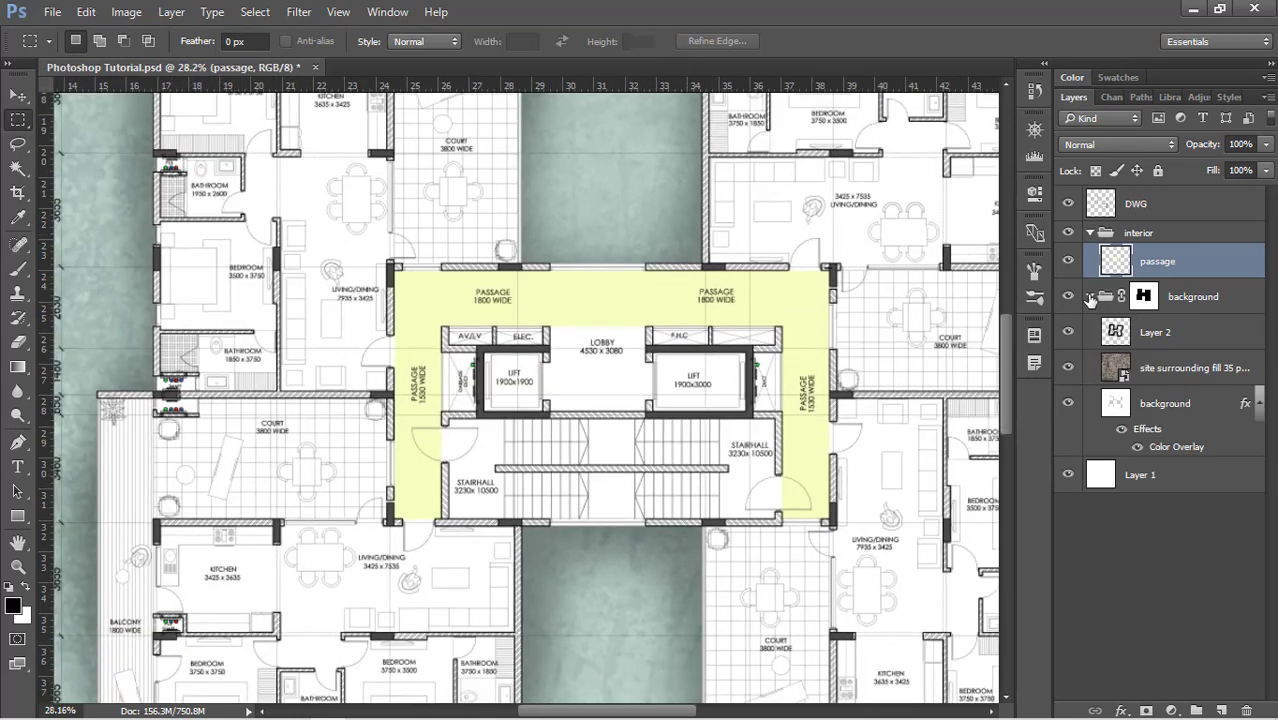
pyautogui.click(1180, 406)
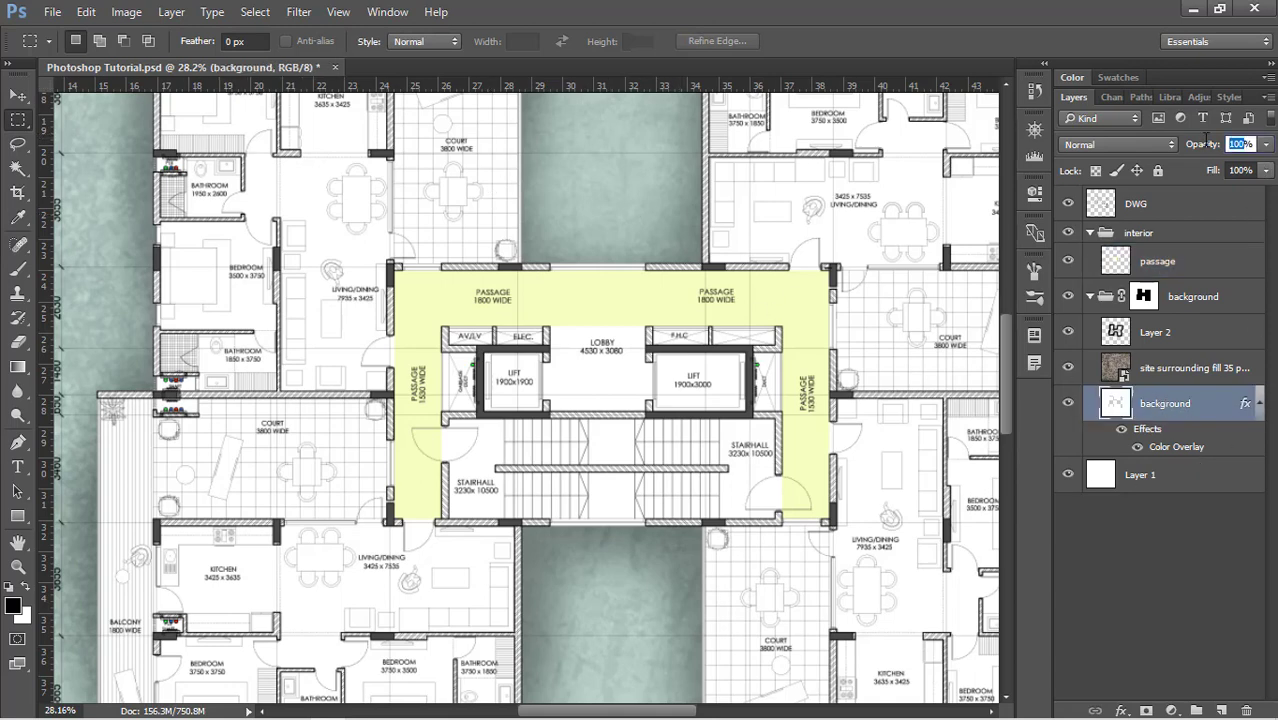
pyautogui.write('50')
pyautogui.press('Return')
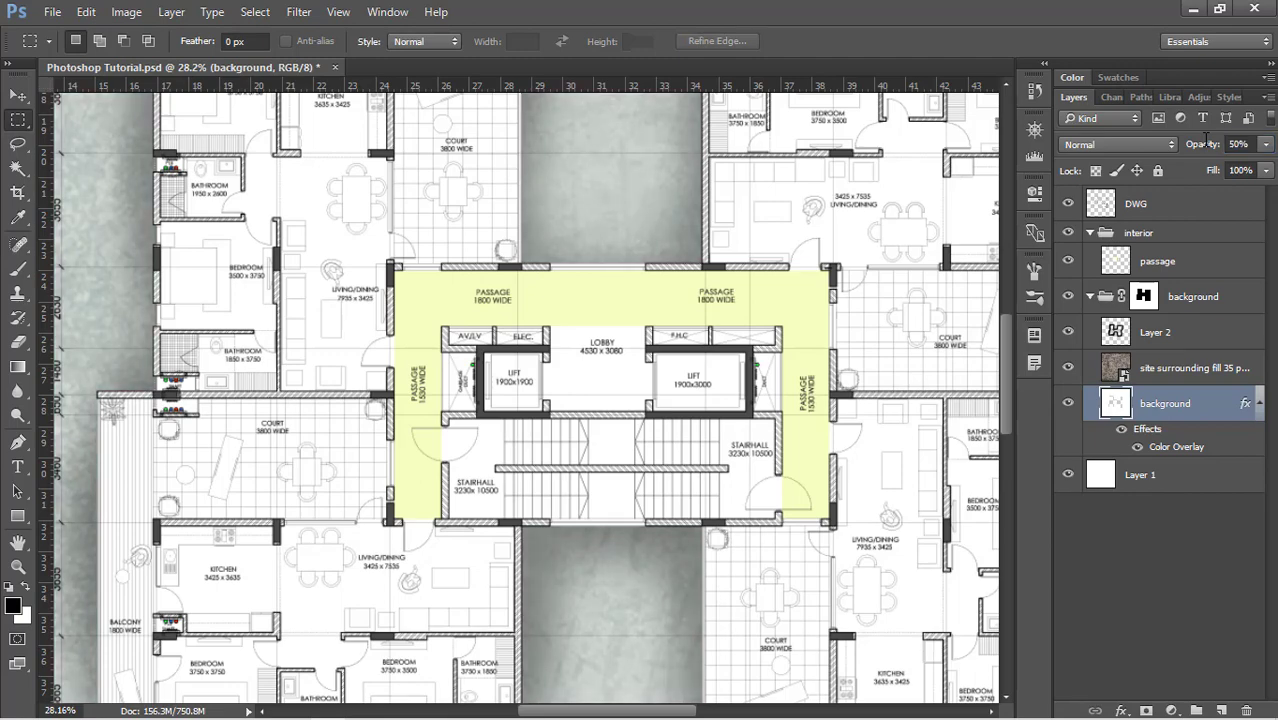
pyautogui.hotkey('ctrl', '0')
pyautogui.scroll(5, 663, 371)
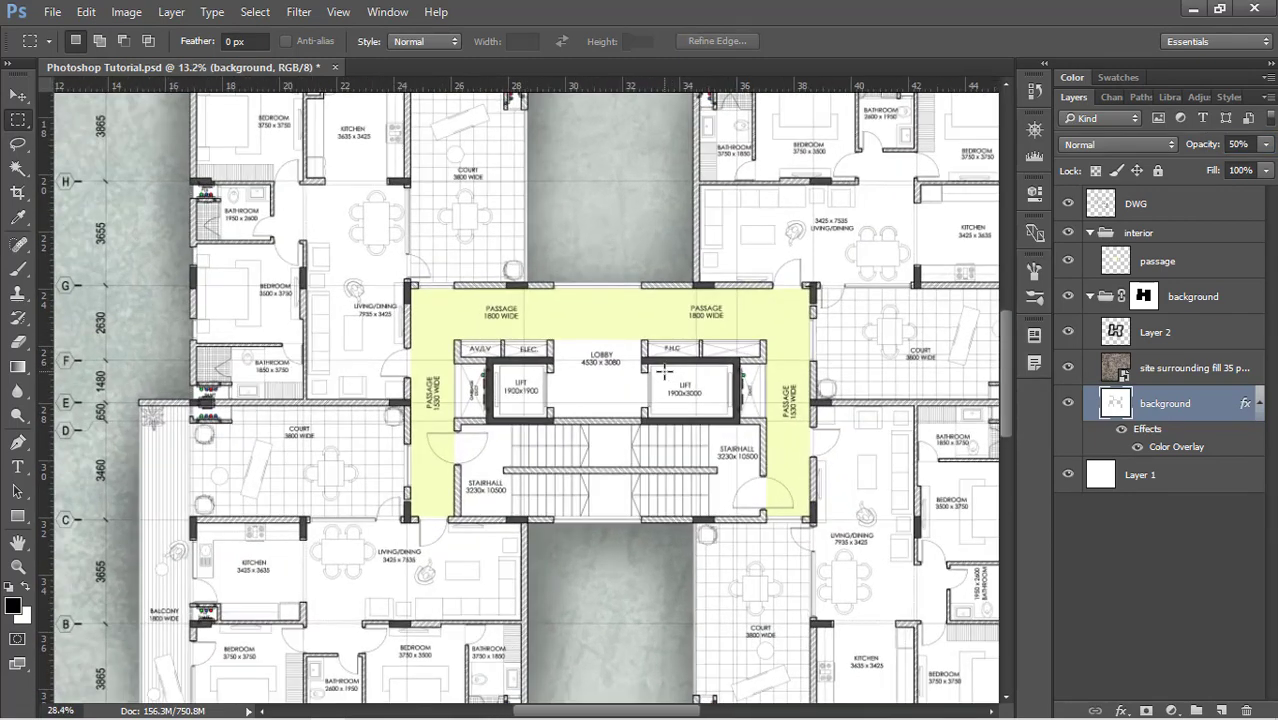
pyautogui.hotkey('ctrl', '0')
pyautogui.scroll(5, 688, 532)
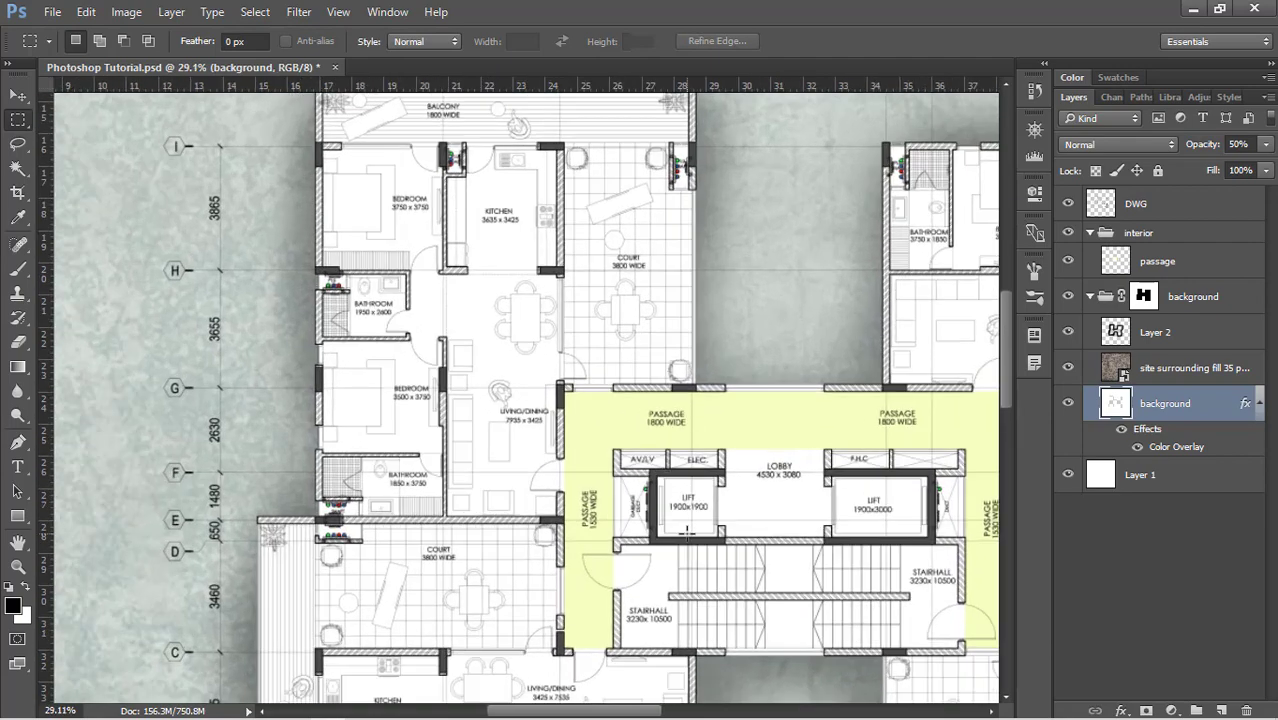
pyautogui.scroll(-1, 687, 531)
pyautogui.scroll(1, 650, 352)
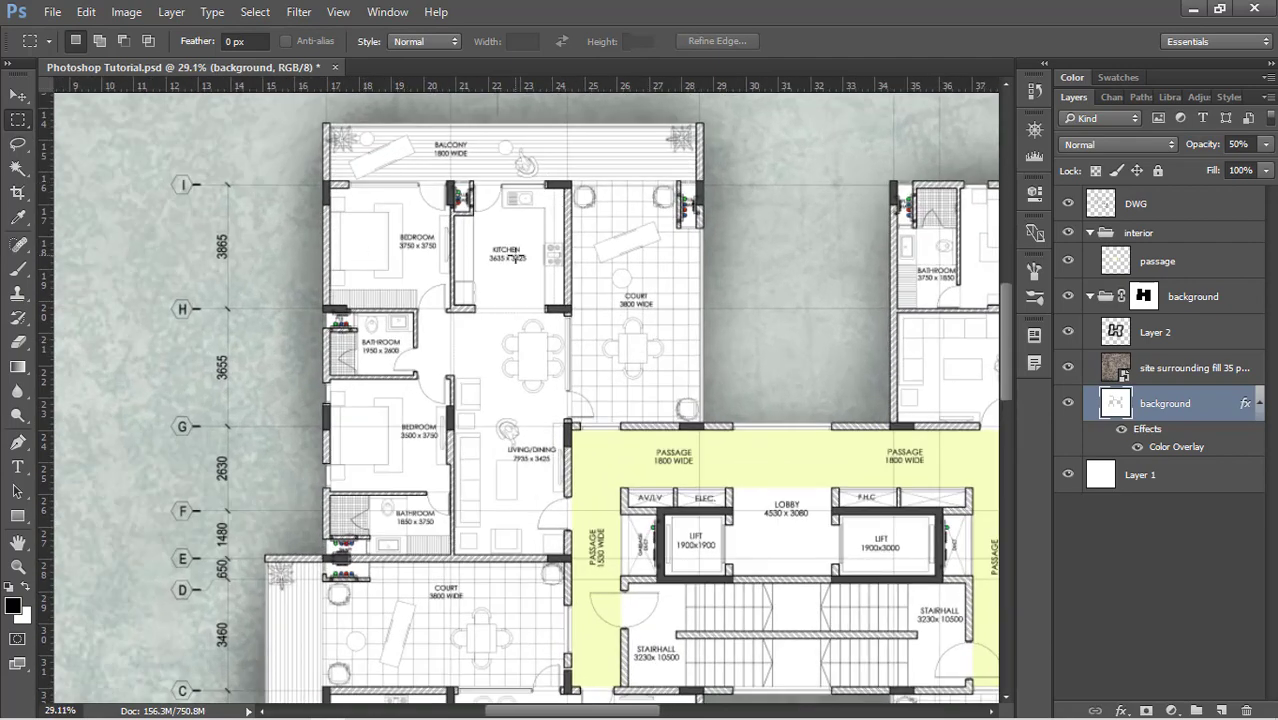
pyautogui.click(1091, 297)
pyautogui.click(1241, 301)
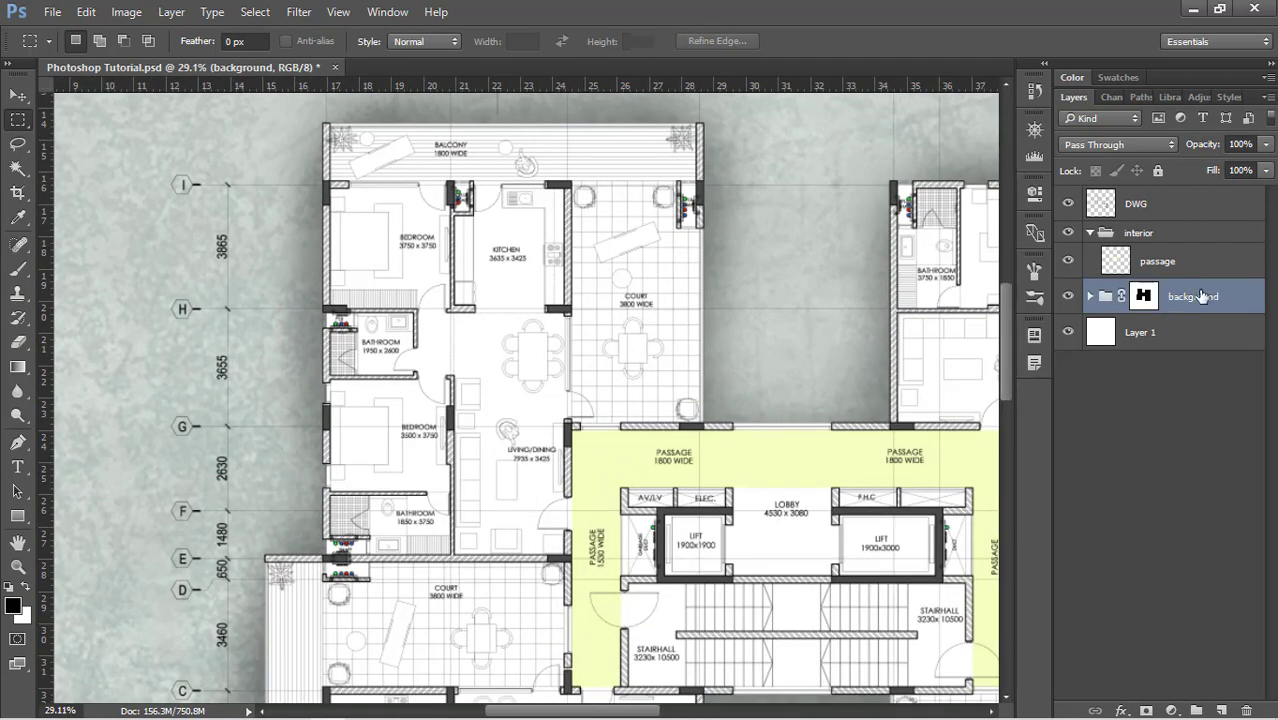
# Step: Select the living/dining floor areas from the DWG layer with the Magic Wand, adding the parts split by grid lines
pyautogui.click(1213, 261)
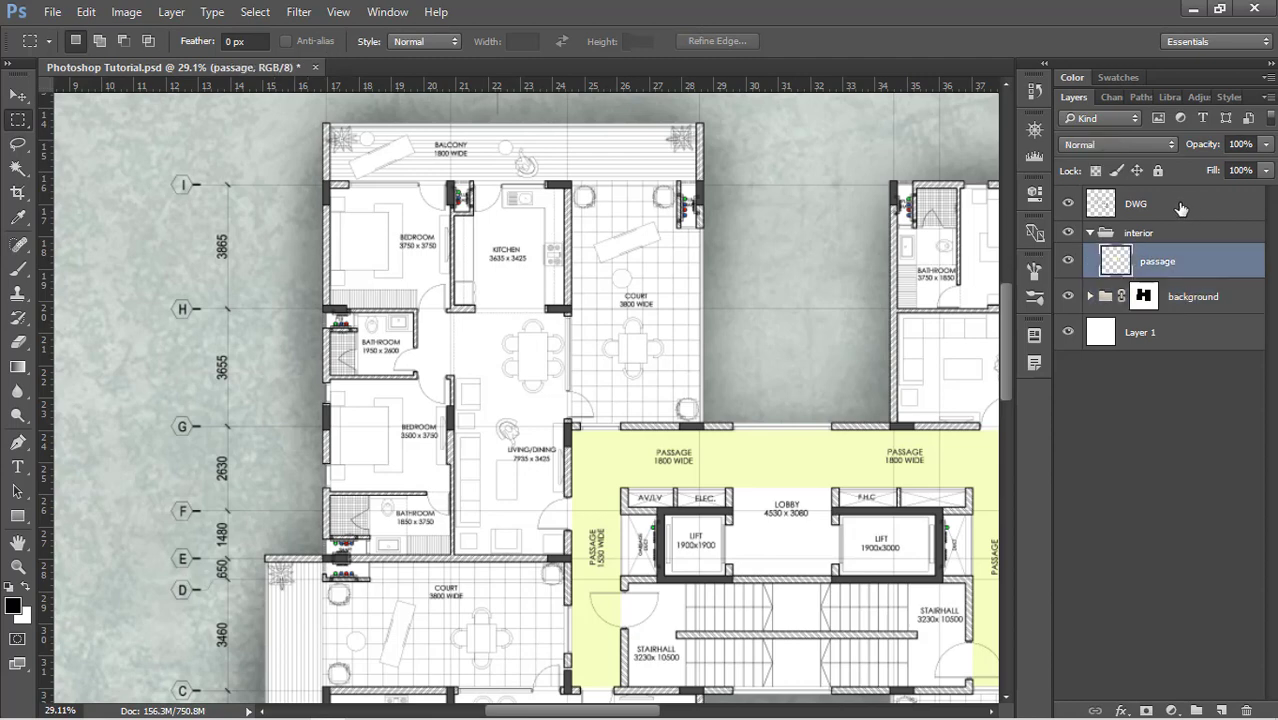
pyautogui.click(1181, 207)
pyautogui.press('w')
pyautogui.scroll(3, 540, 330)
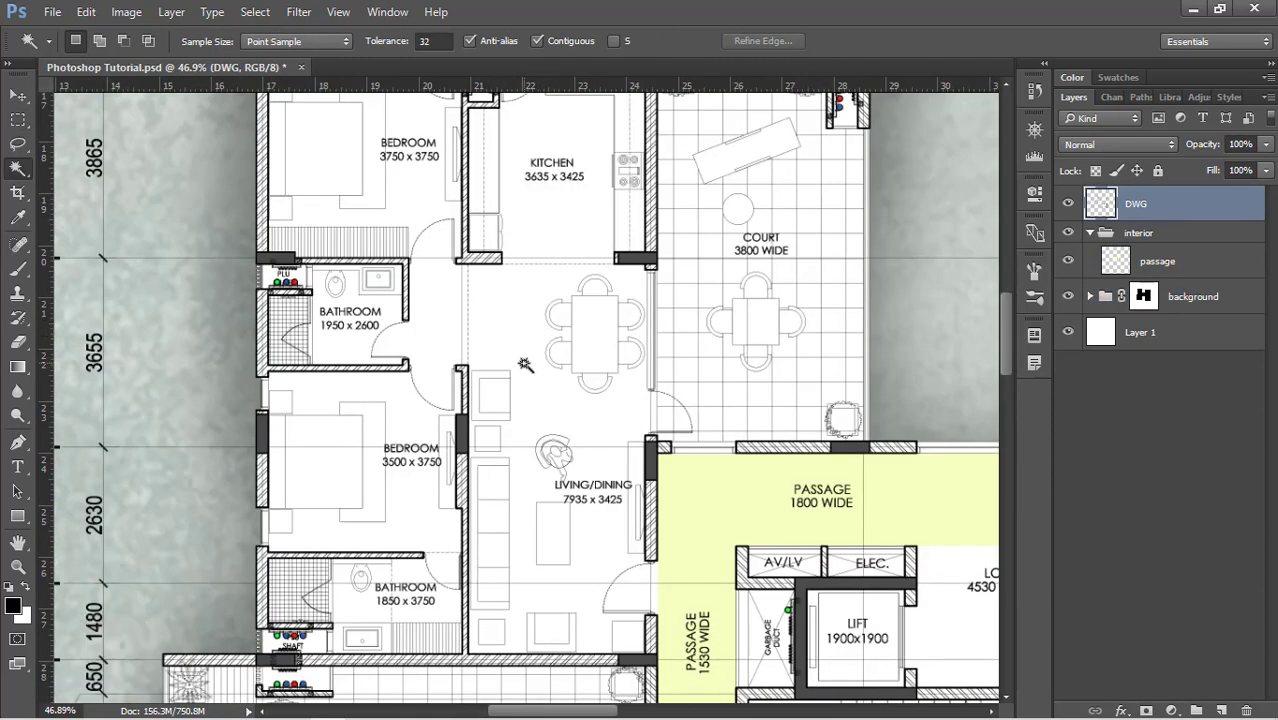
pyautogui.scroll(2, 541, 468)
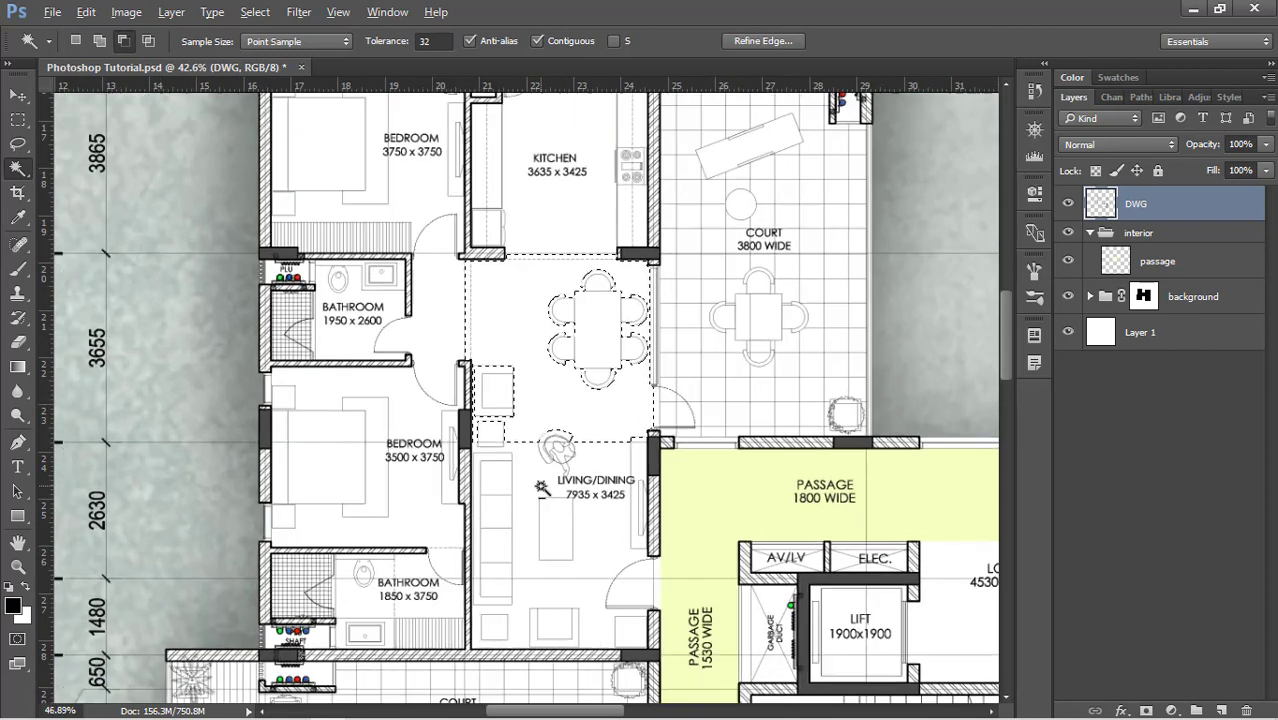
pyautogui.press('shift')
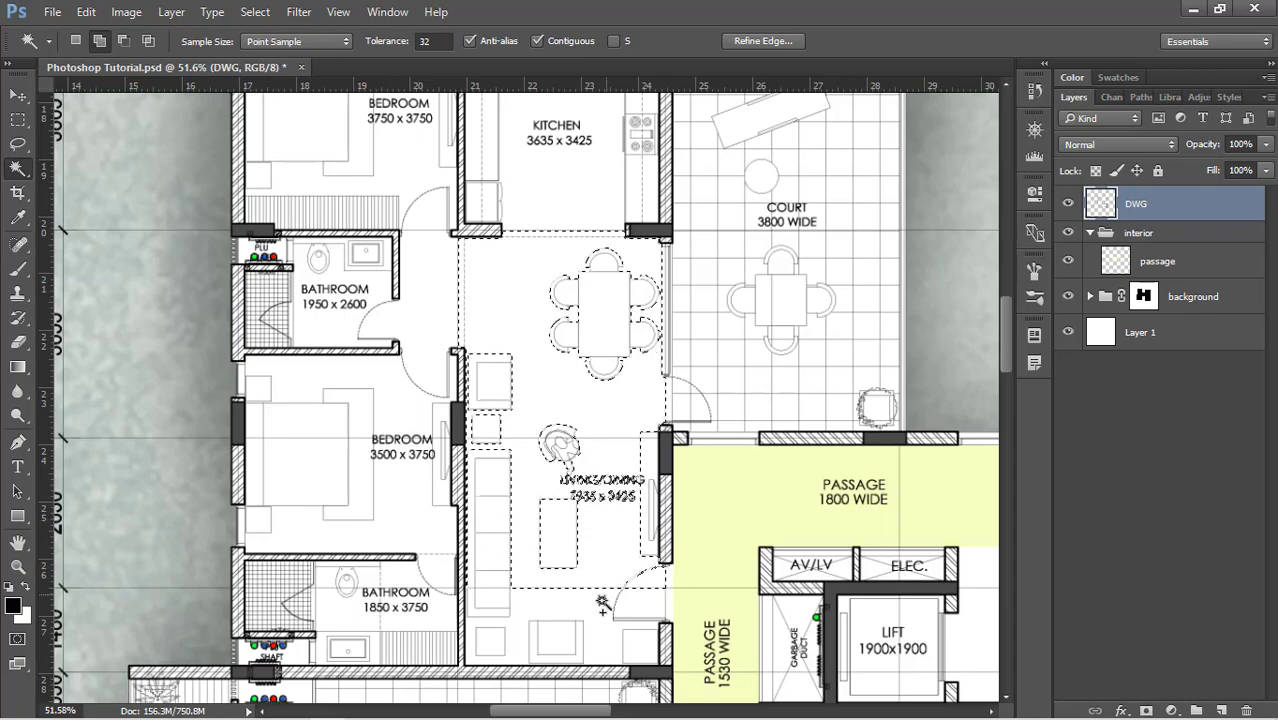
pyautogui.scroll(1, 530, 303)
# Step: Add the kitchen floor and the 3750 x 3750 bedroom floor to the Magic Wand selection
pyautogui.scroll(10, 530, 303)
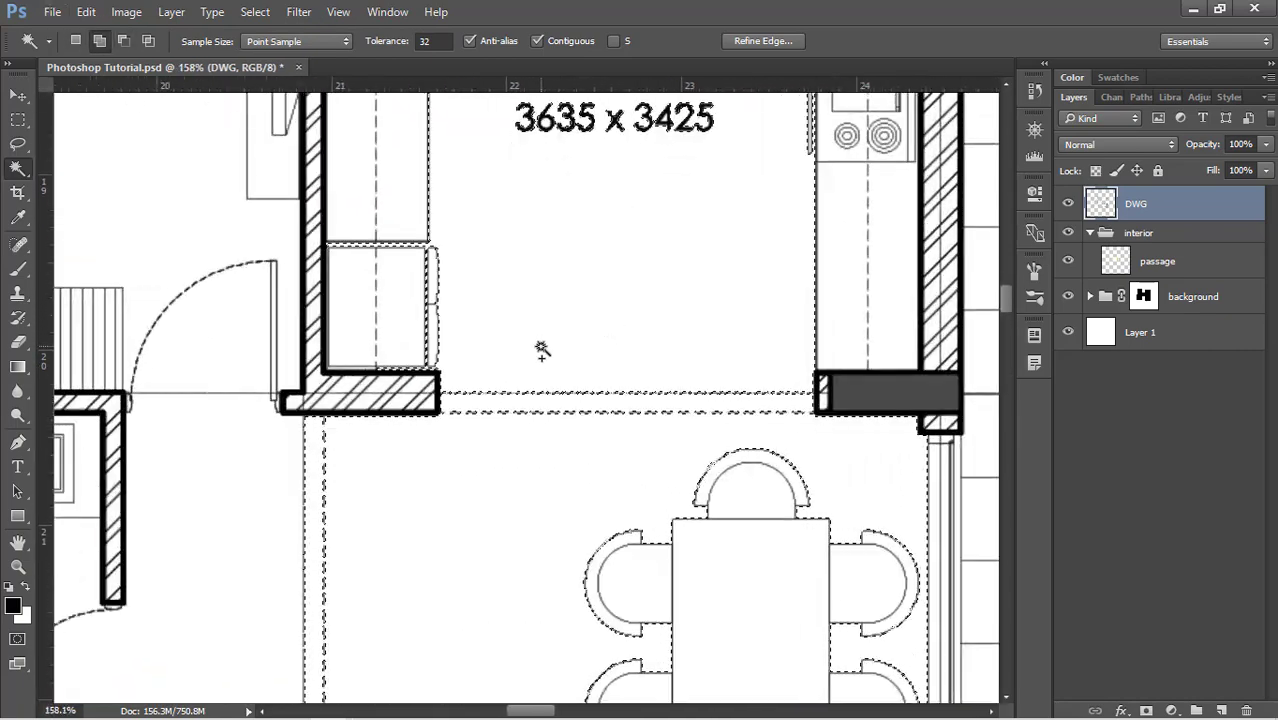
pyautogui.scroll(-5, 549, 344)
pyautogui.scroll(1, 570, 178)
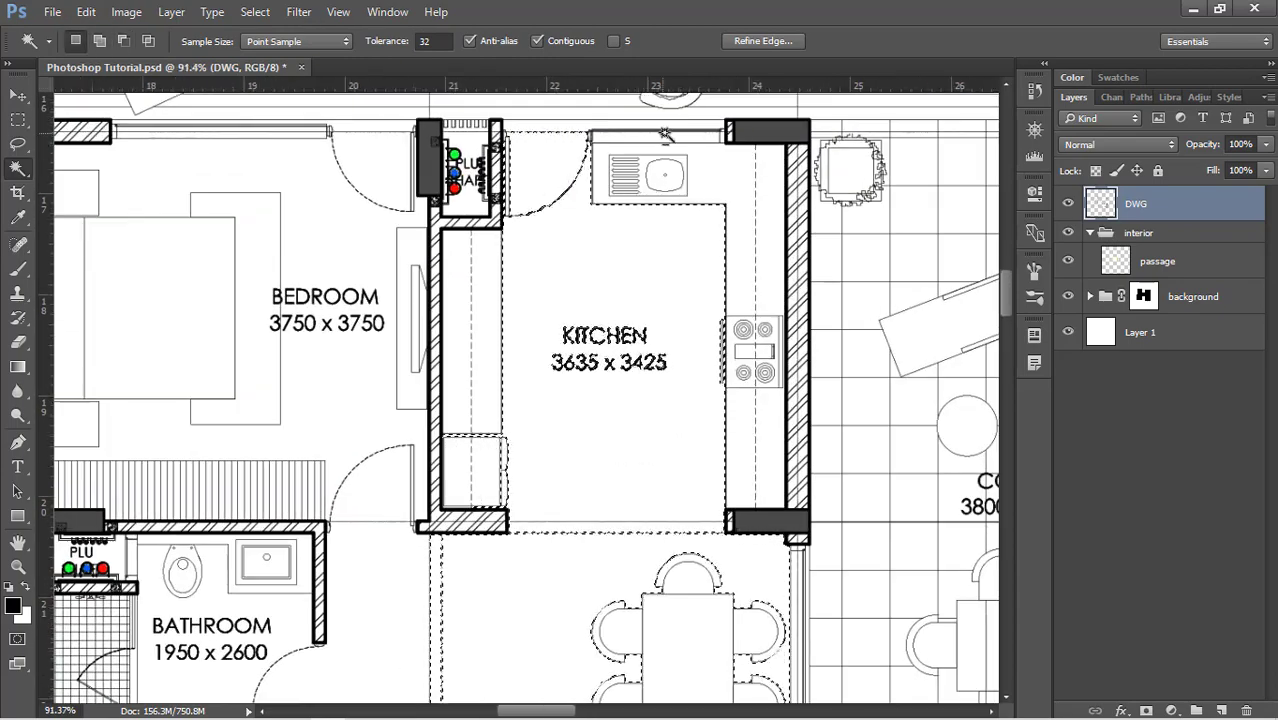
pyautogui.scroll(-2, 451, 337)
pyautogui.scroll(2, 522, 394)
pyautogui.scroll(-3, 530, 437)
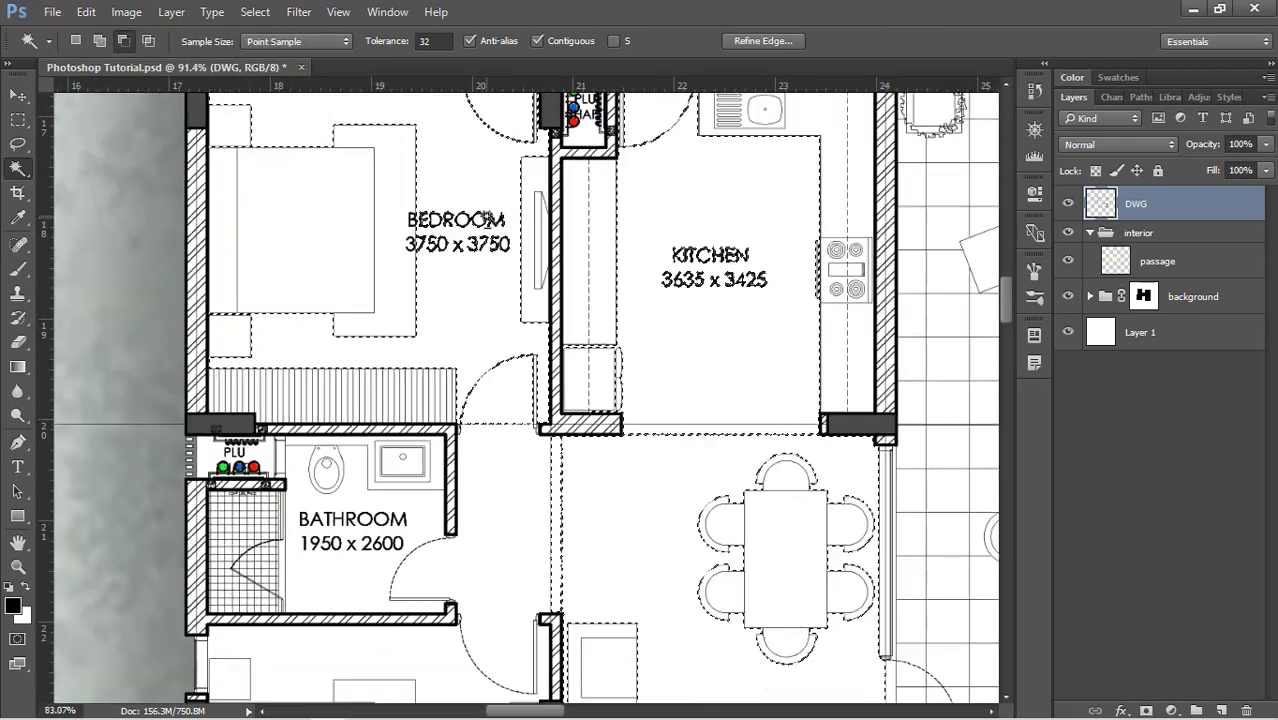
pyautogui.scroll(2, 515, 485)
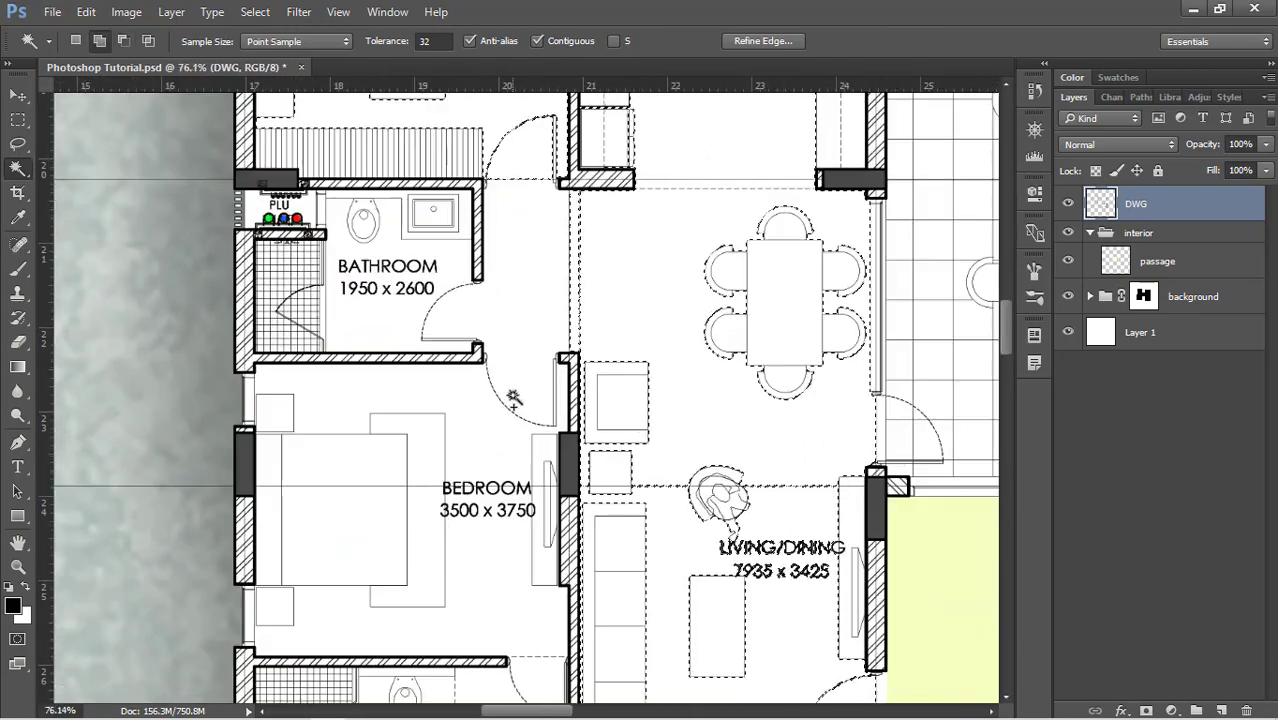
# Step: Extend the selection to the 3500 x 3750 bedroom floor and the 1950 x 2600 bathroom floor
pyautogui.scroll(-3, 502, 432)
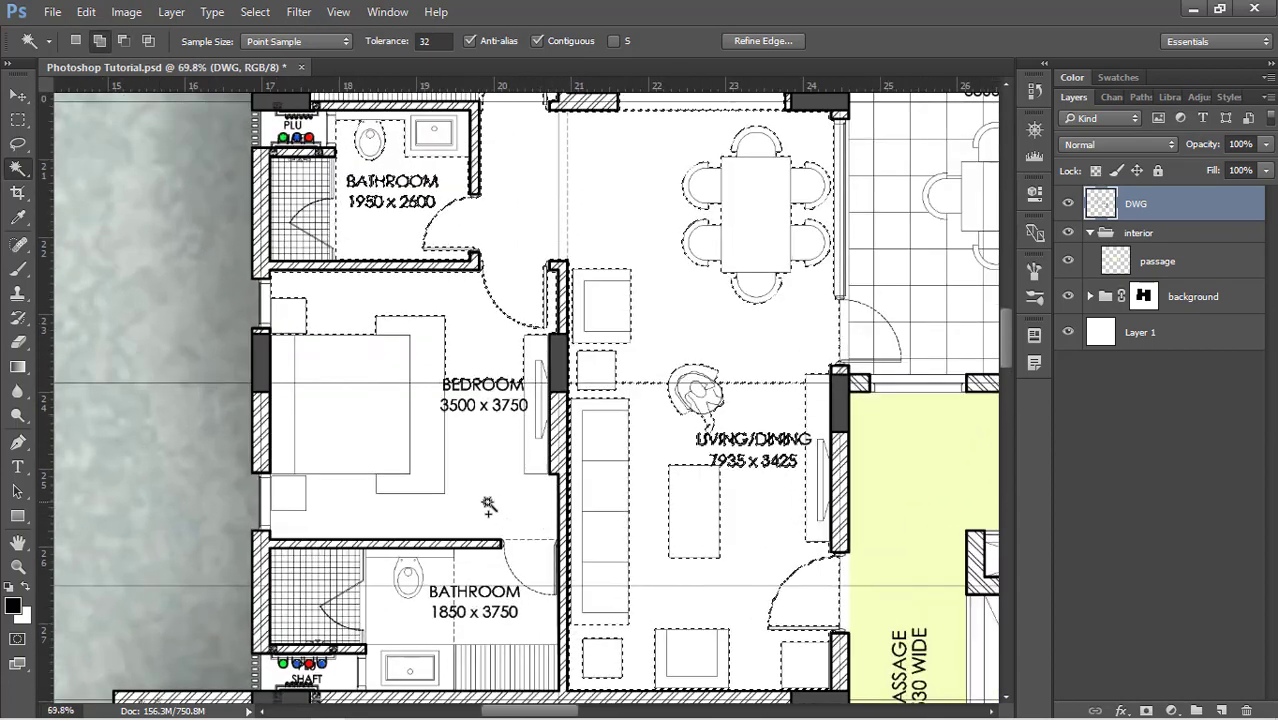
pyautogui.scroll(2, 522, 532)
pyautogui.scroll(-3, 524, 532)
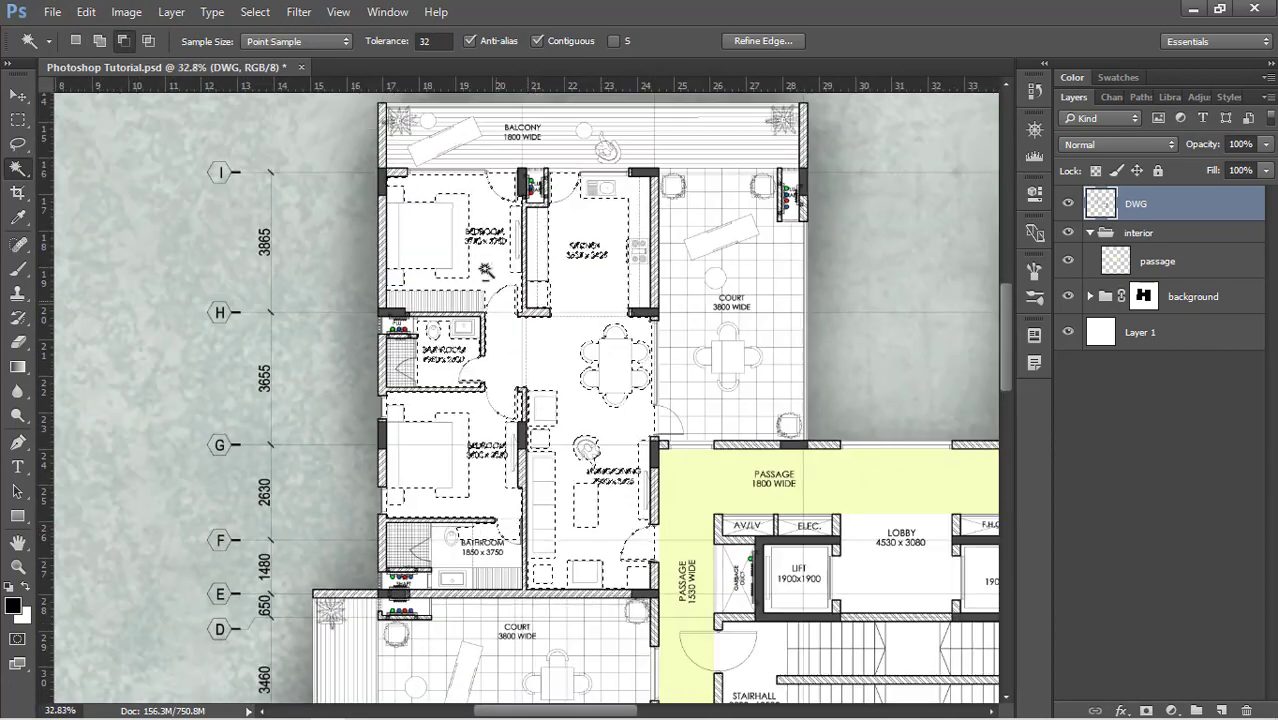
pyautogui.scroll(1, 667, 178)
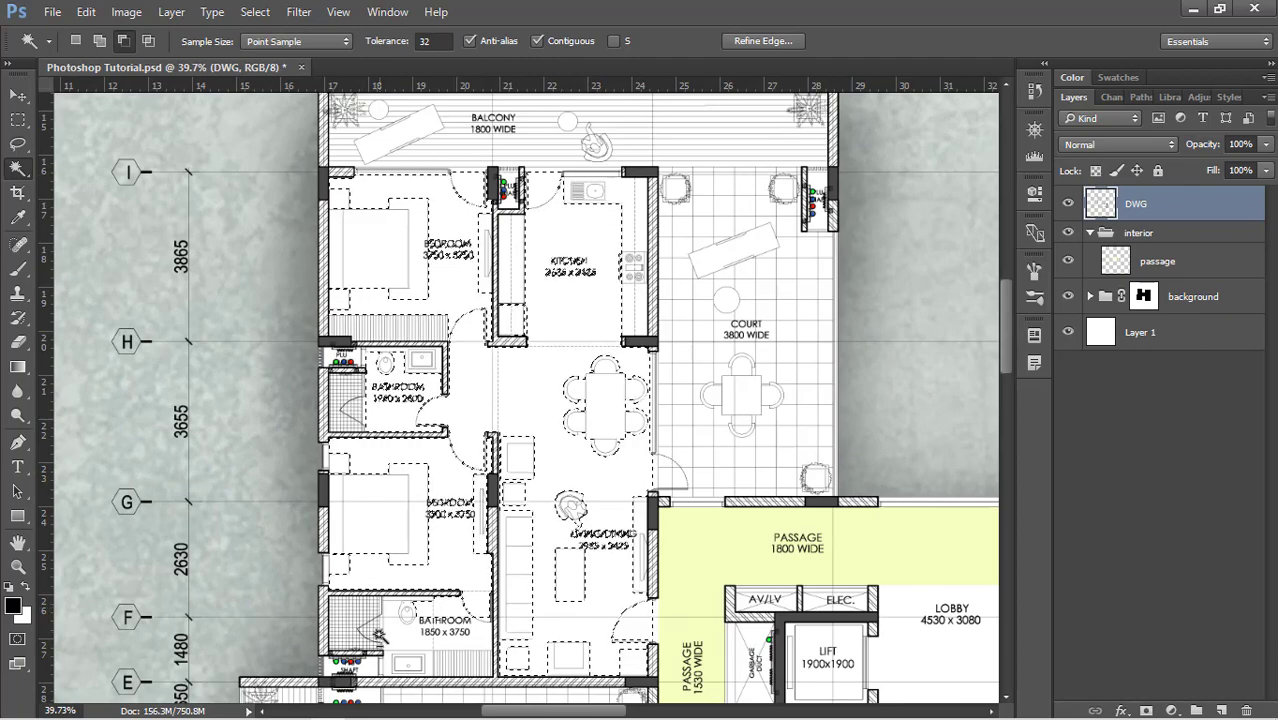
pyautogui.scroll(5, 352, 378)
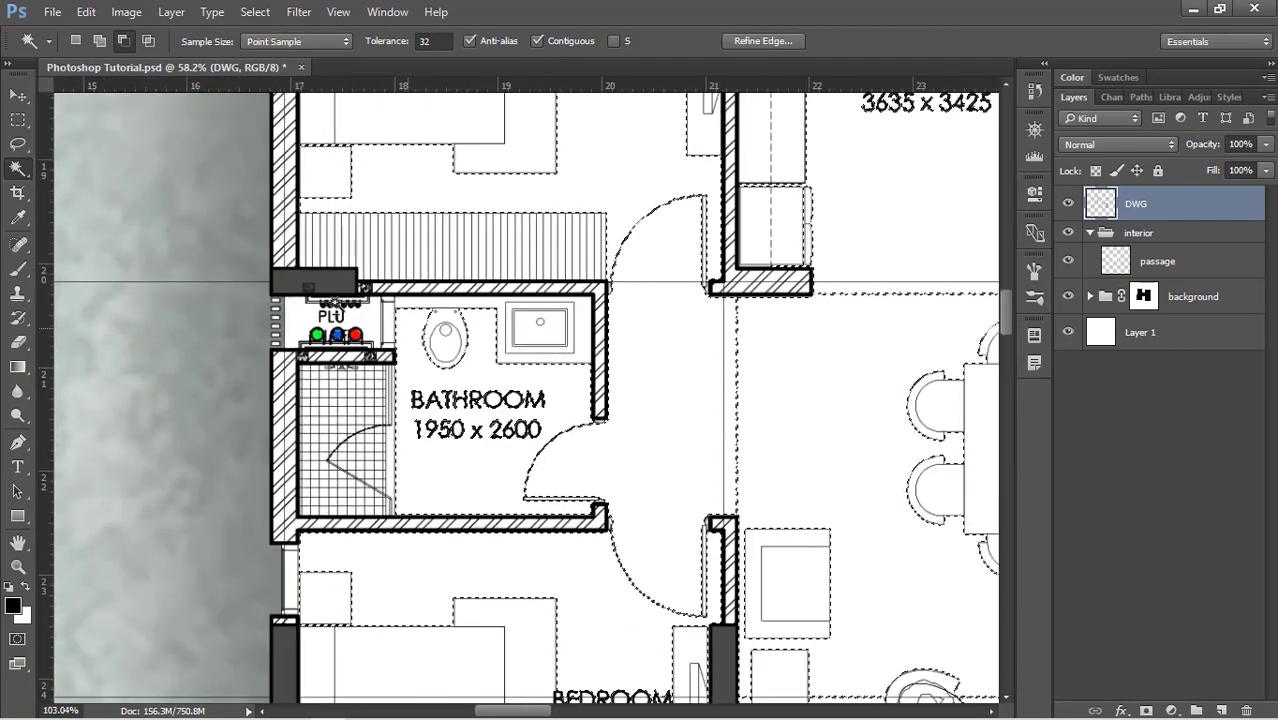
pyautogui.scroll(1, 443, 332)
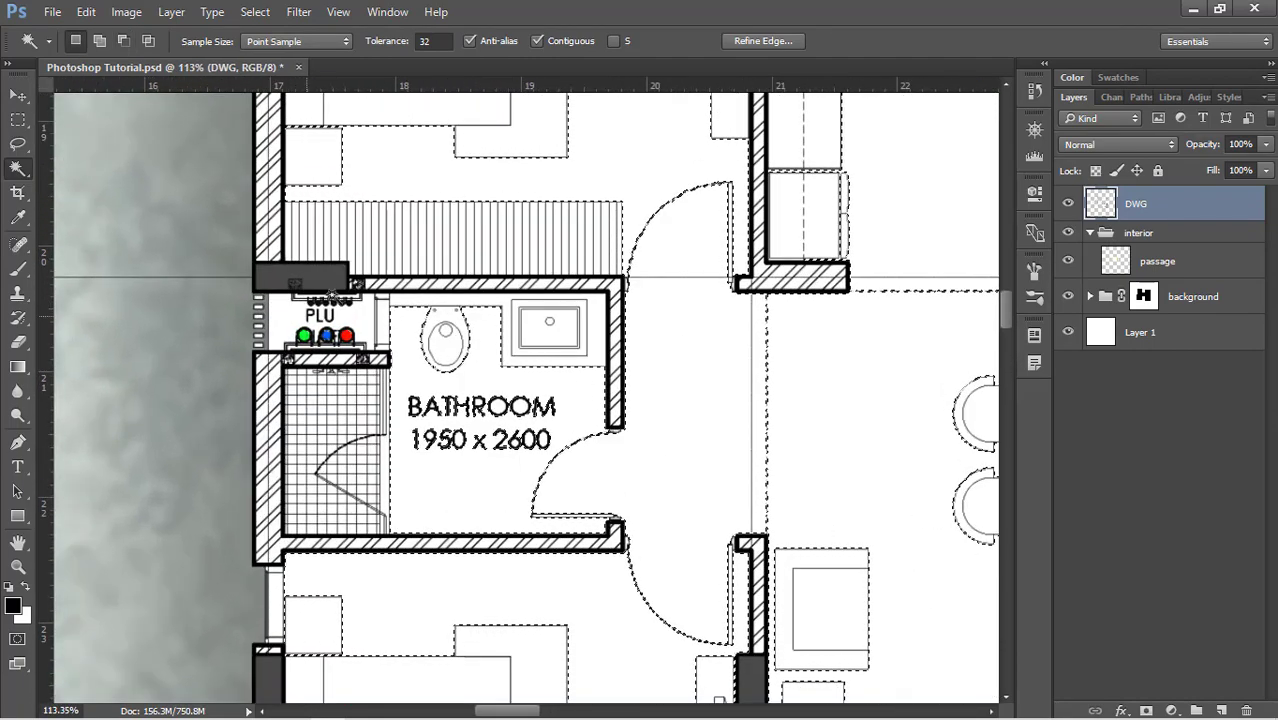
# Step: Subtract the 1950 x 2600 bathroom from the selection with a rectangular marquee
pyautogui.press('m')
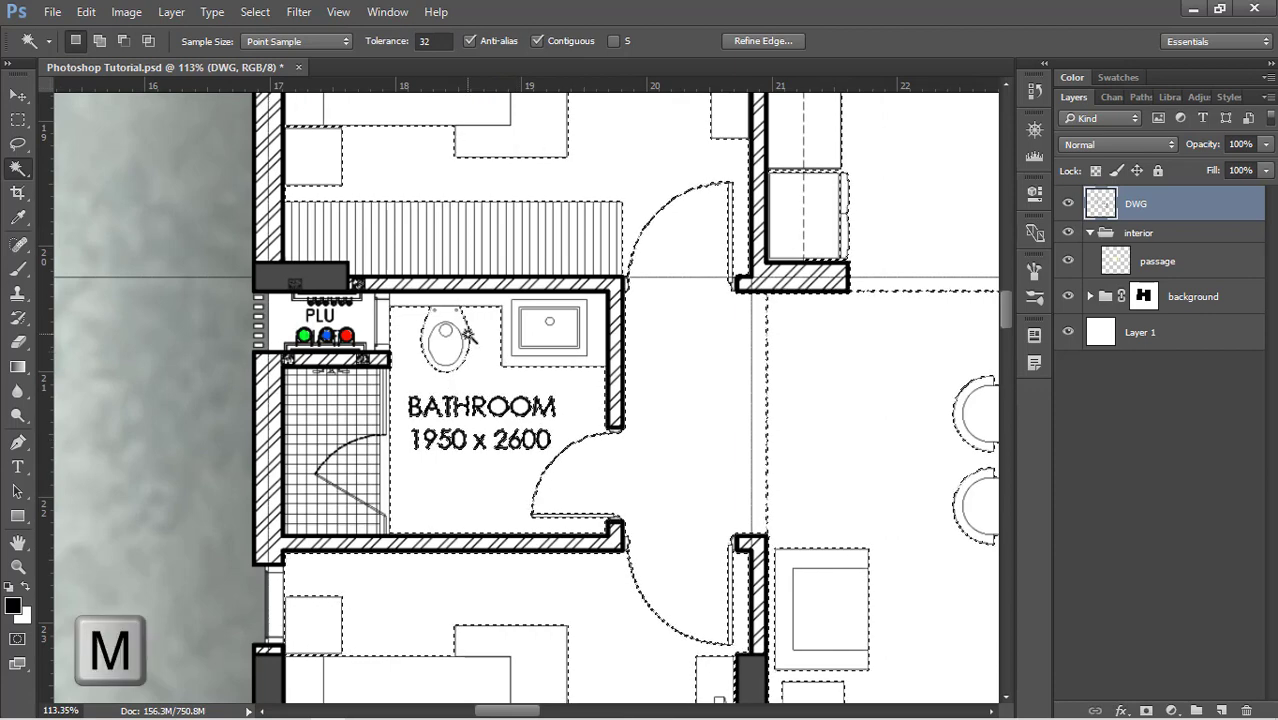
pyautogui.press('m')
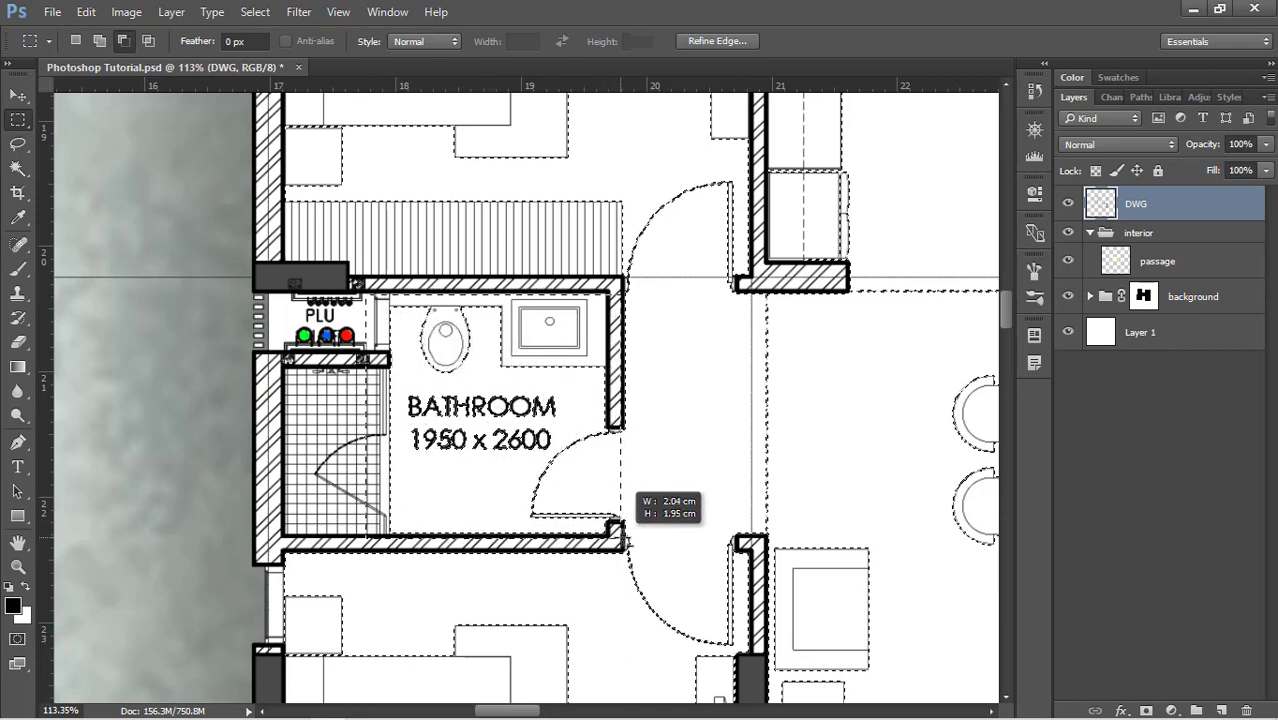
pyautogui.scroll(-5, 627, 541)
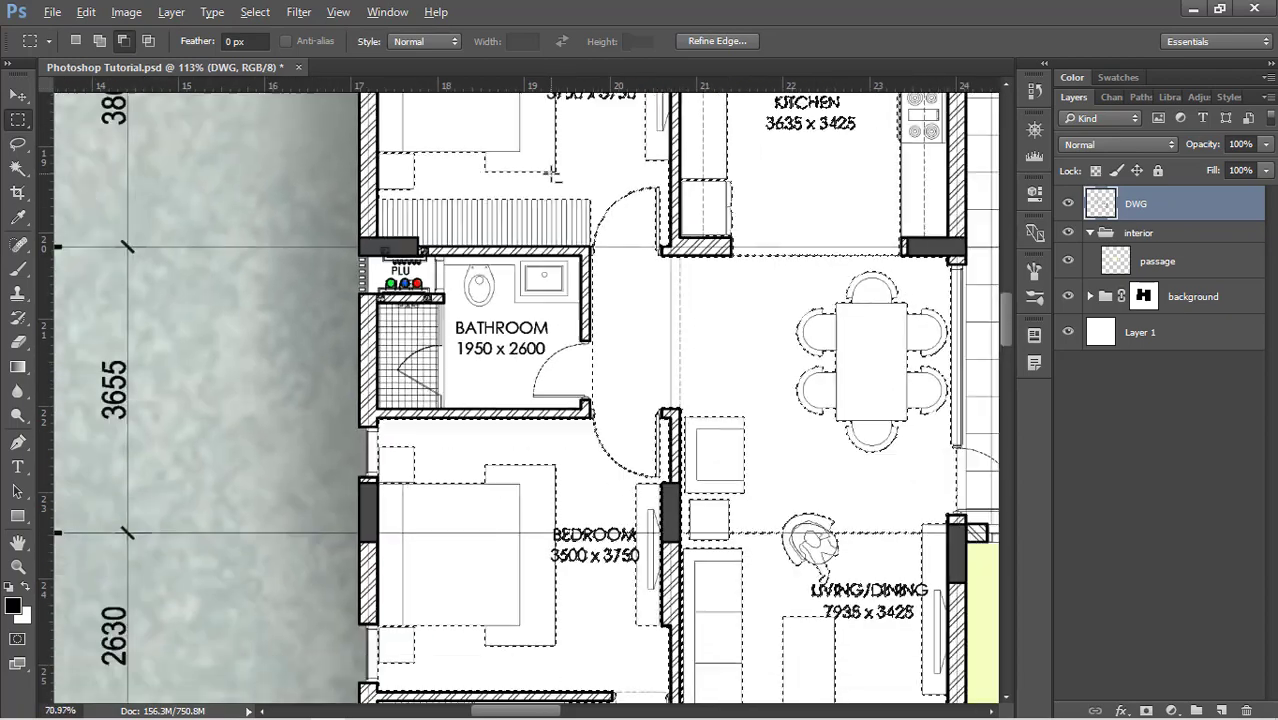
# Step: Subtract the 1850 x 3750 bathroom, including its doorway area, from the selection with rectangular marquees
pyautogui.scroll(5, 547, 561)
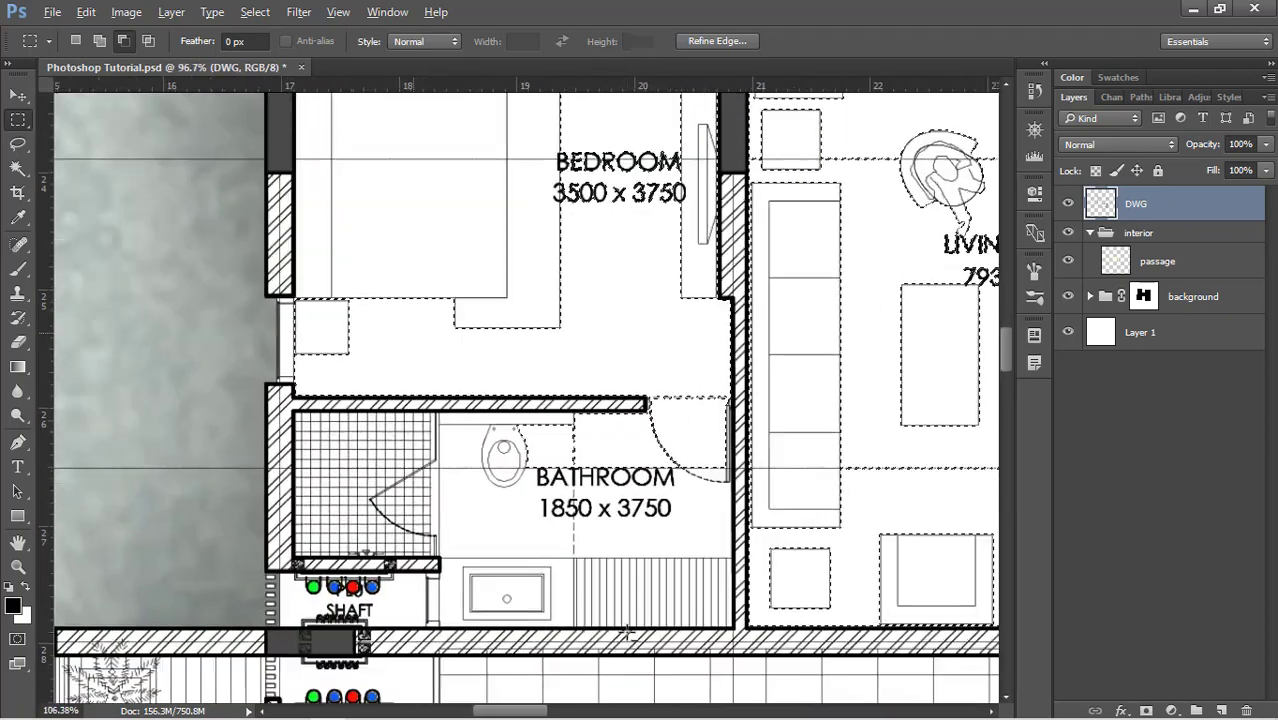
pyautogui.scroll(1, 787, 633)
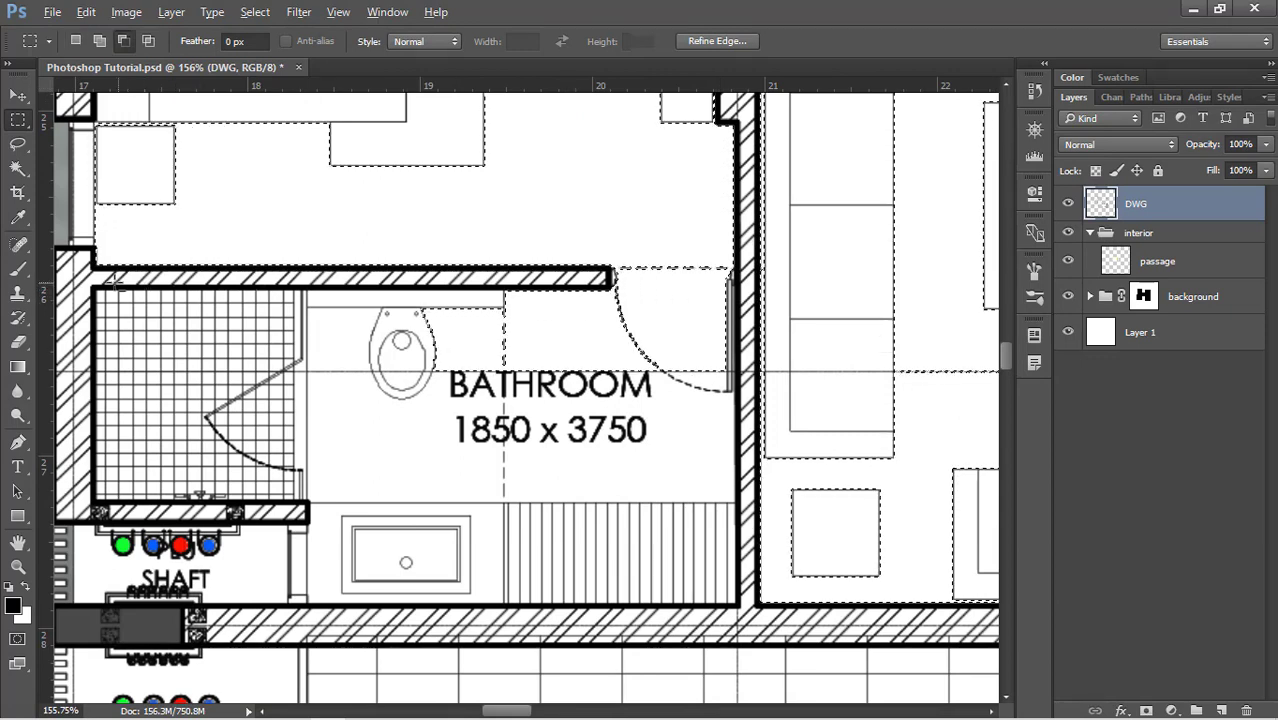
pyautogui.moveTo(95, 288); pyautogui.dragTo(741, 613)
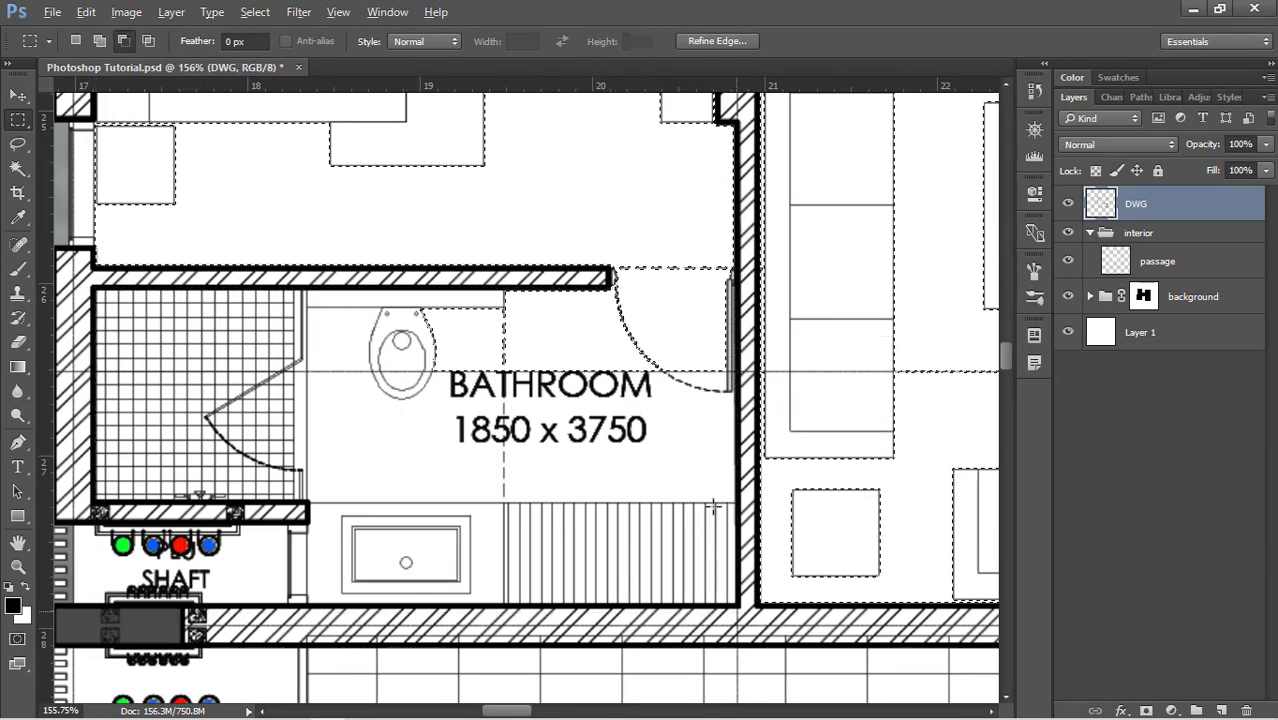
pyautogui.moveTo(590, 268); pyautogui.dragTo(691, 347)
pyautogui.moveTo(737, 422); pyautogui.dragTo(737, 421)
pyautogui.scroll(-1, 612, 436)
pyautogui.scroll(-10, 612, 436)
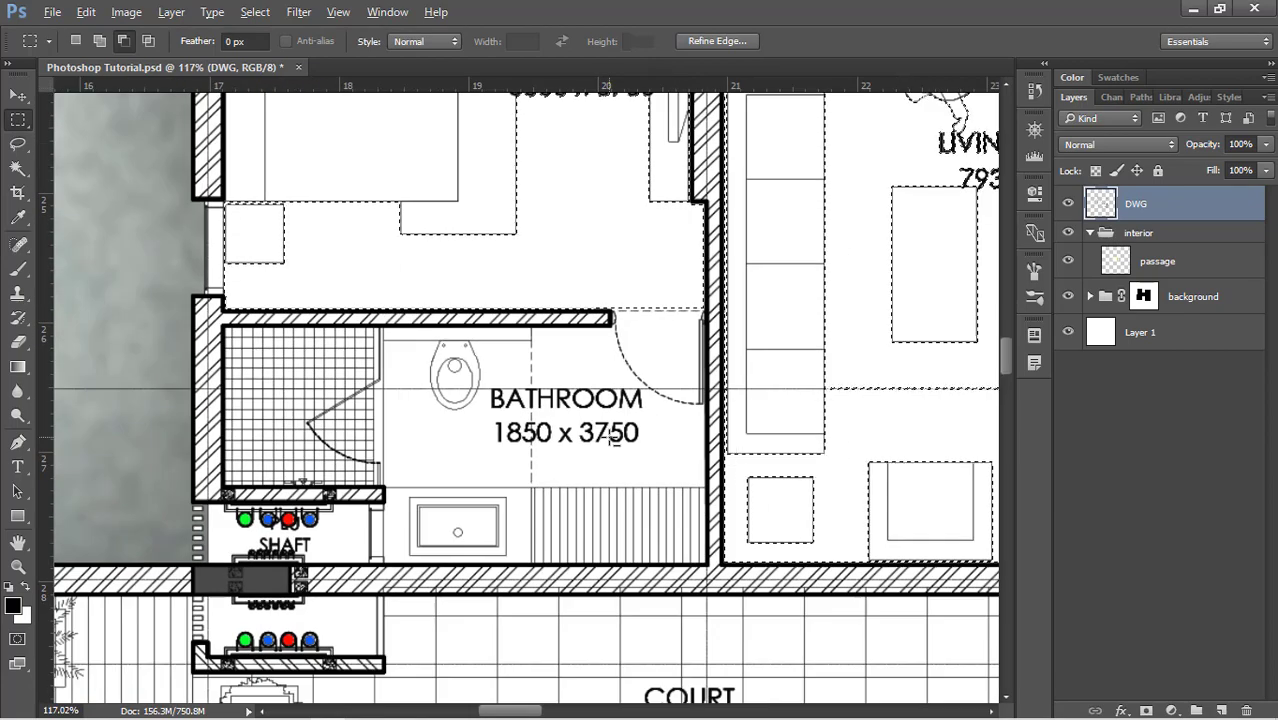
pyautogui.scroll(-4, 507, 441)
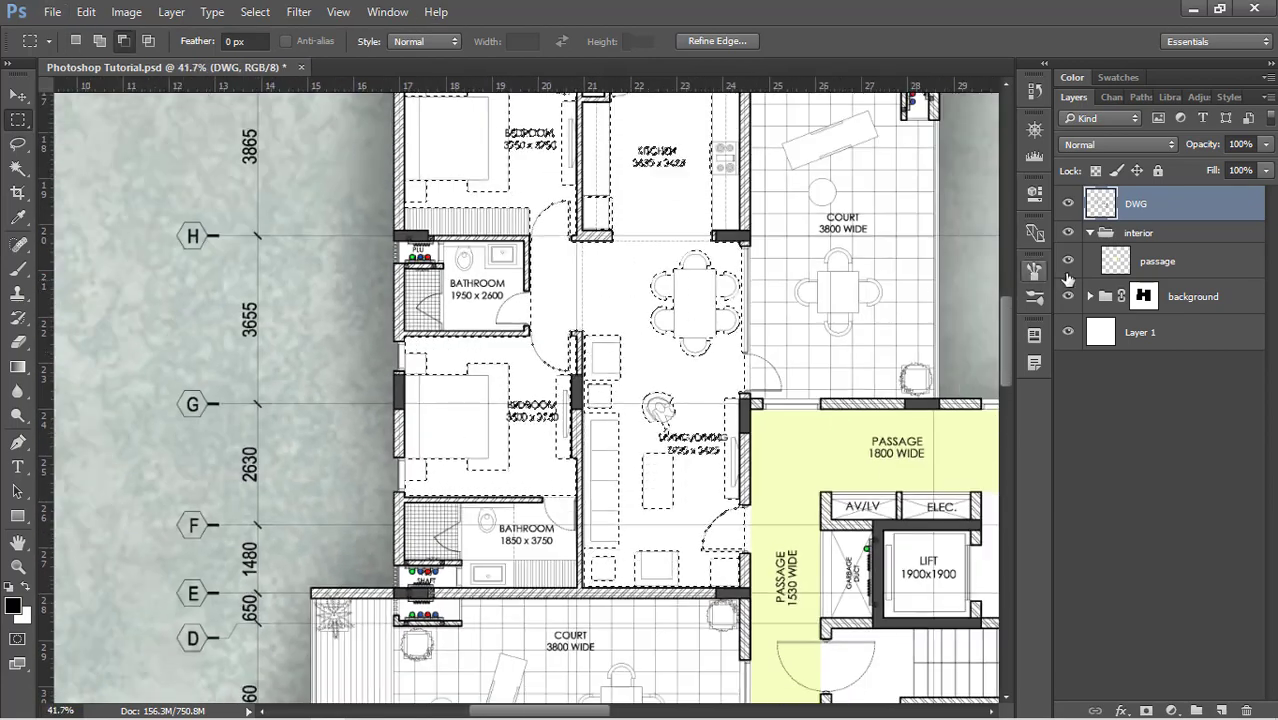
# Step: Create a new layer above the passage layer in the interior group and name it bedroom
pyautogui.click(1195, 268)
pyautogui.click(1224, 710)
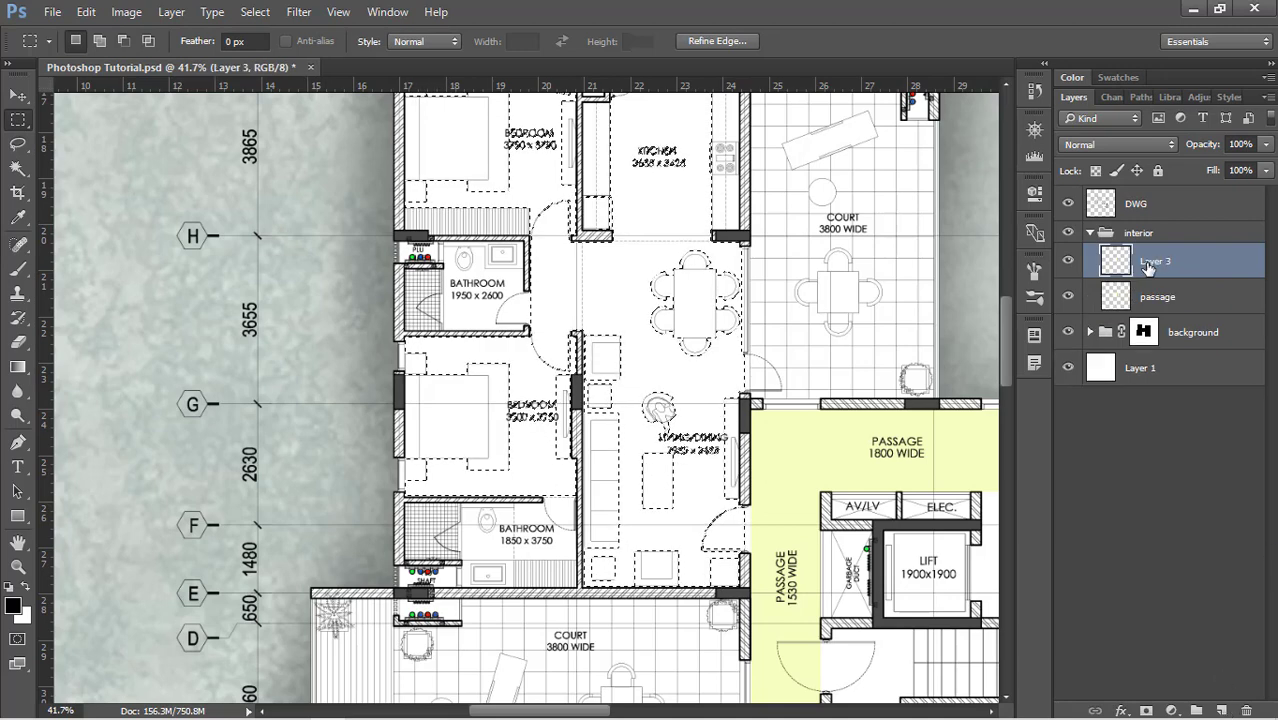
pyautogui.doubleClick(1156, 261)
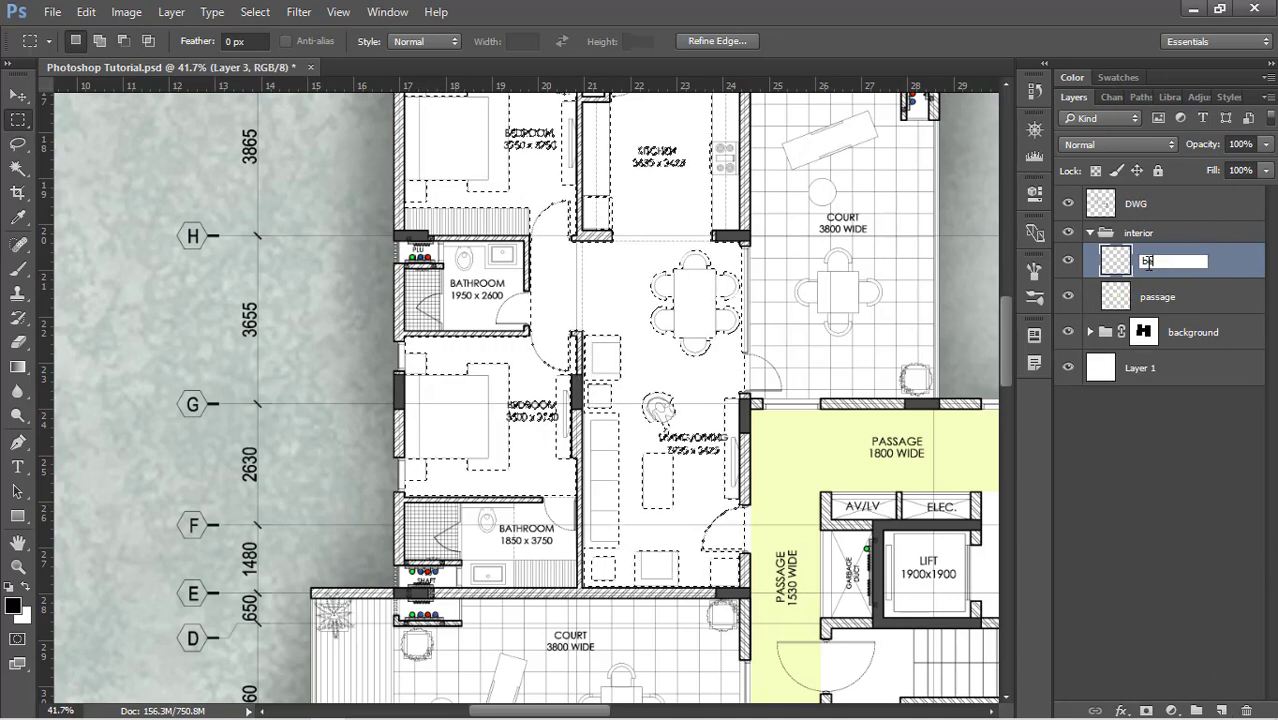
pyautogui.press('Return')
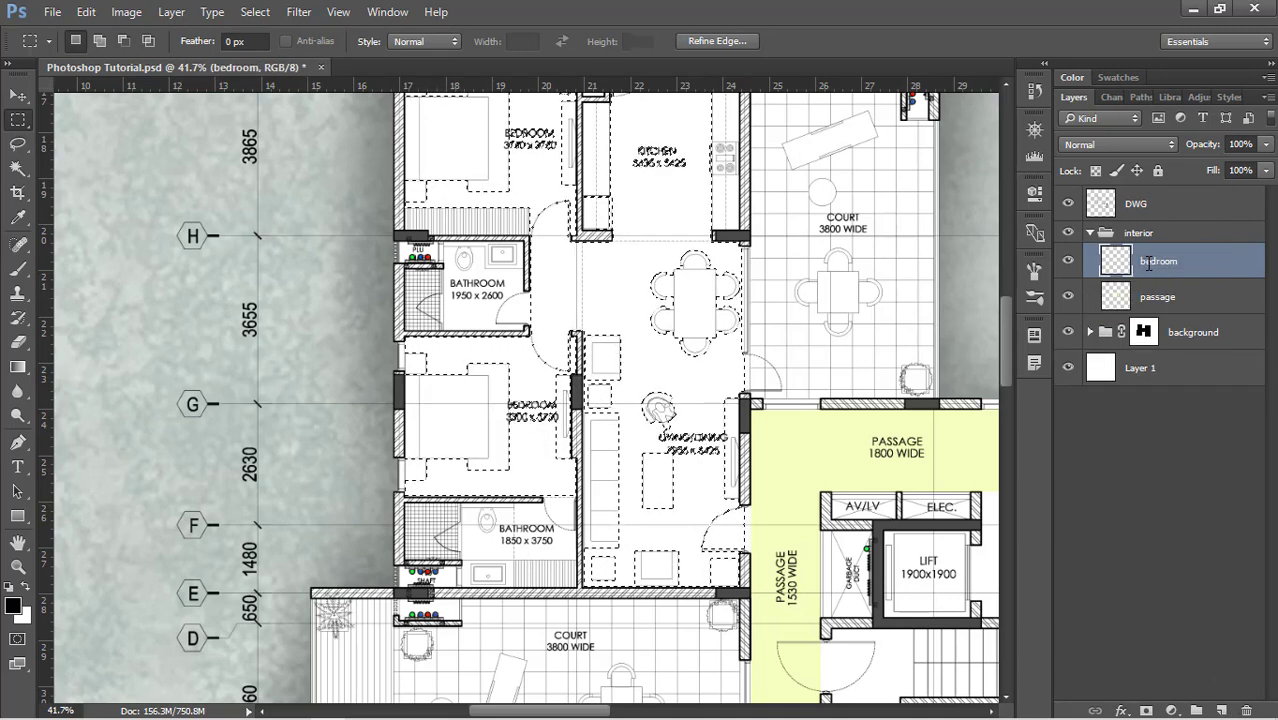
# Step: Fill the selected floors on the bedroom layer with beige f2ebda (hue 43, saturation 10, brightness 95)
pyautogui.hotkey('shift', 'BackSpace')
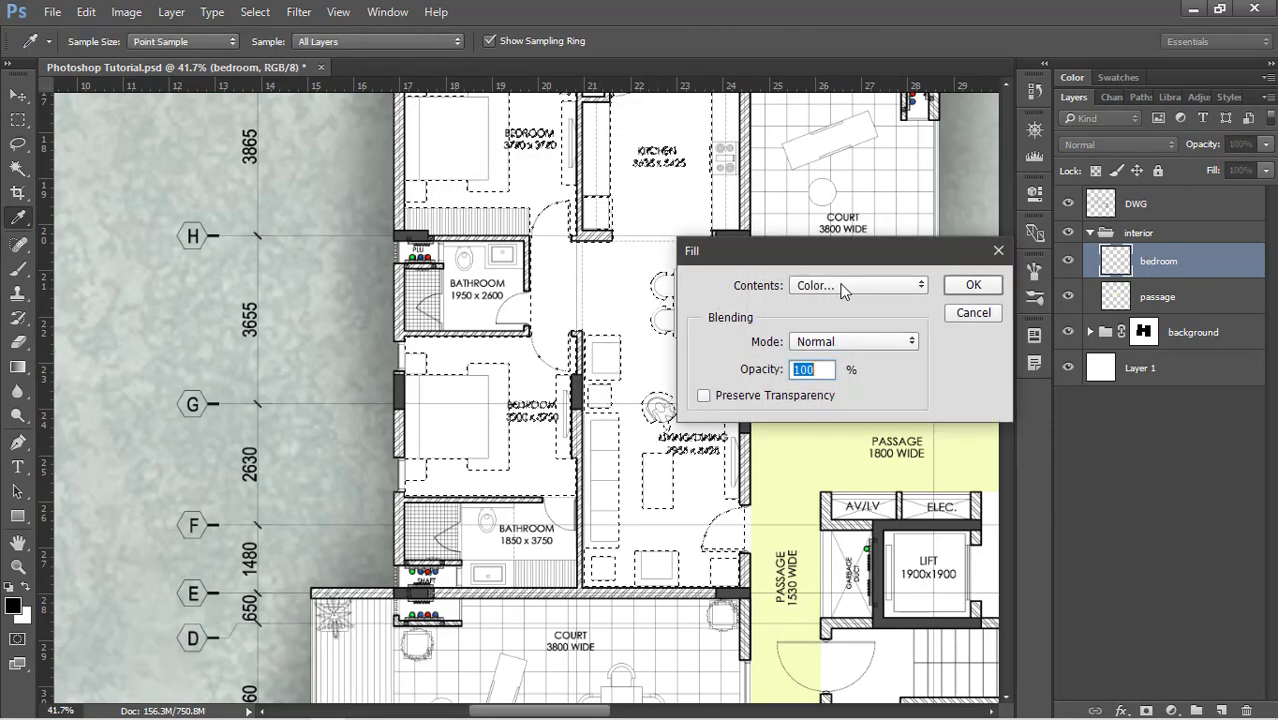
pyautogui.click(843, 289)
pyautogui.write('43')
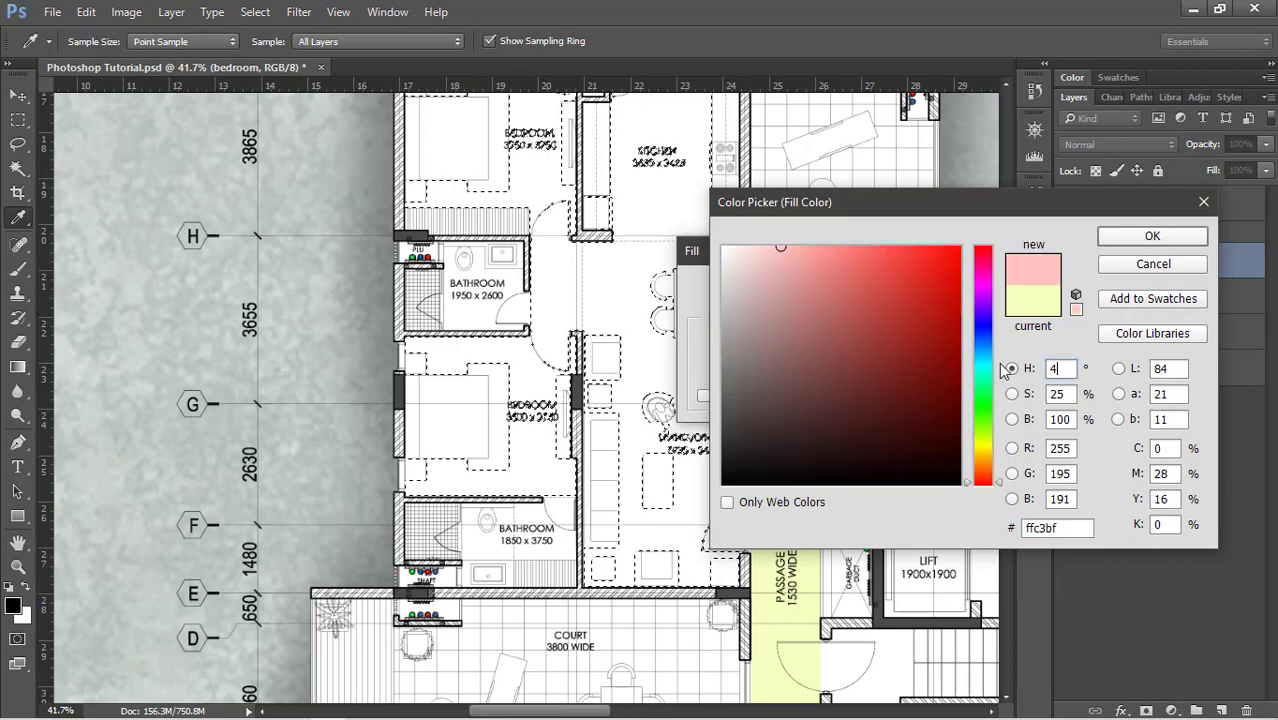
pyautogui.write('10')
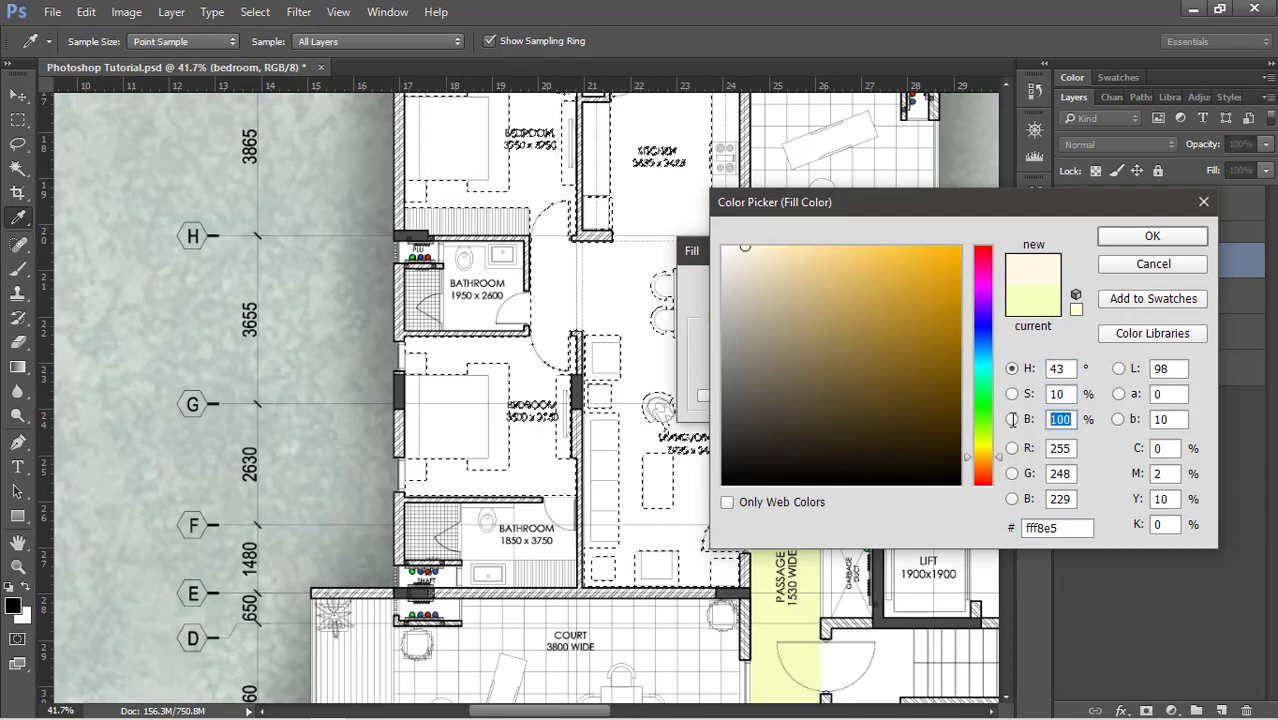
pyautogui.write('95')
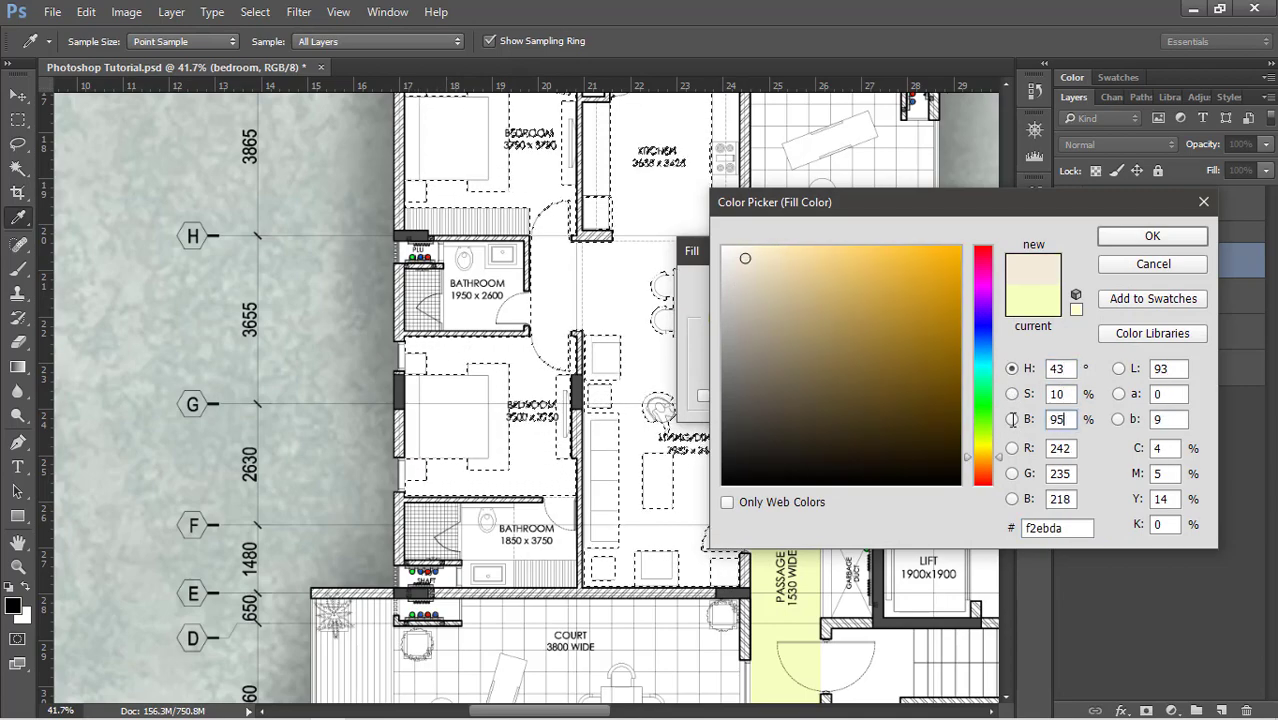
pyautogui.click(1153, 238)
pyautogui.click(974, 285)
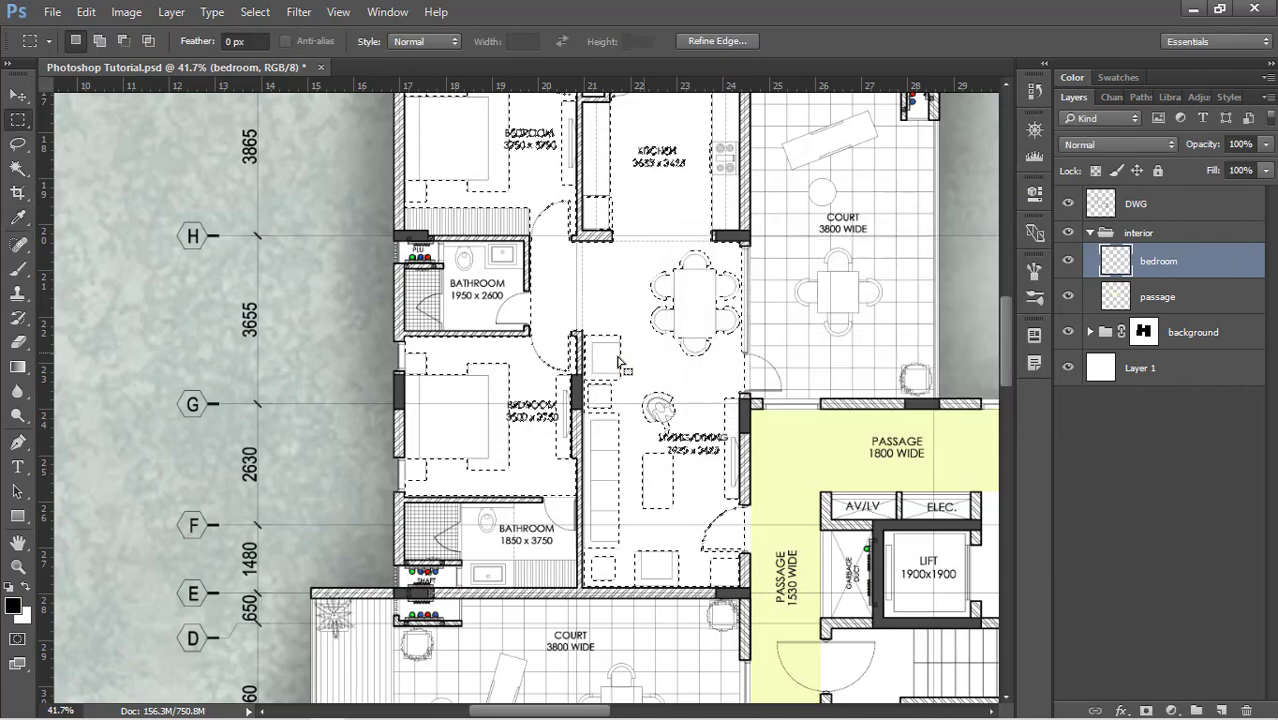
# Step: Deselect the filled bedroom, kitchen and living/dining floors
pyautogui.press('m')
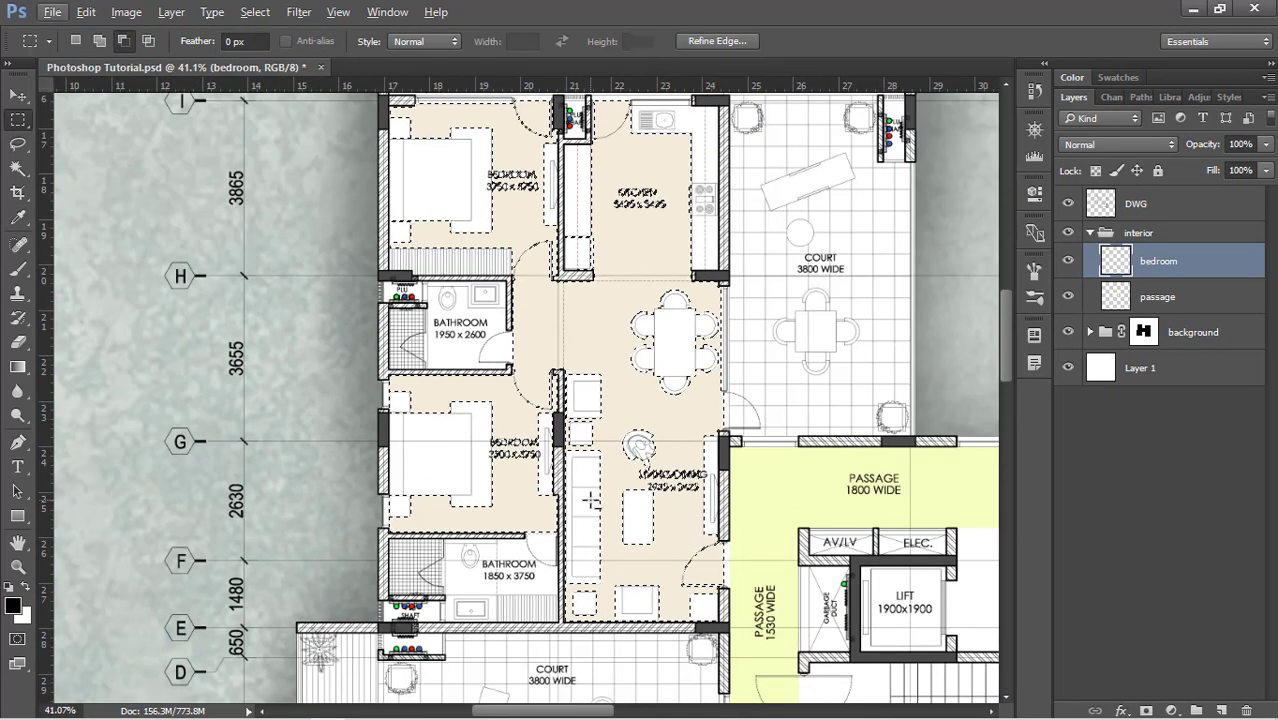
pyautogui.scroll(1, 592, 502)
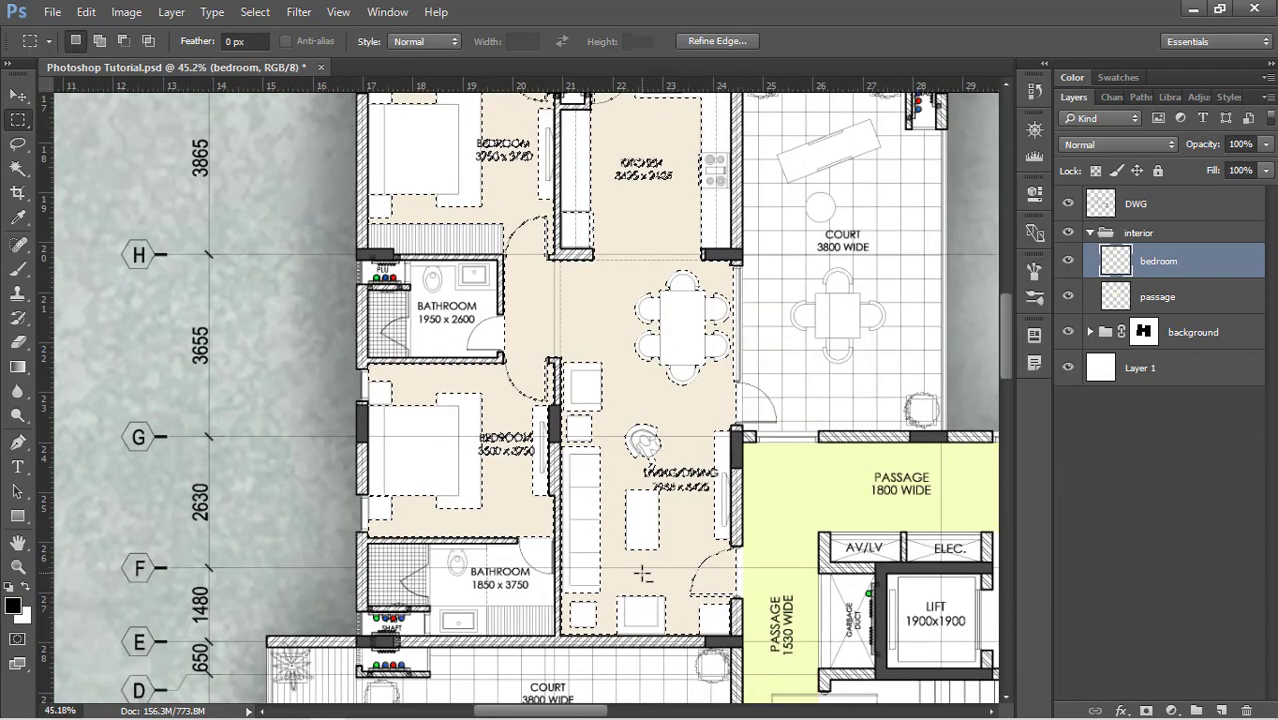
pyautogui.scroll(-1, 620, 585)
pyautogui.scroll(1, 590, 592)
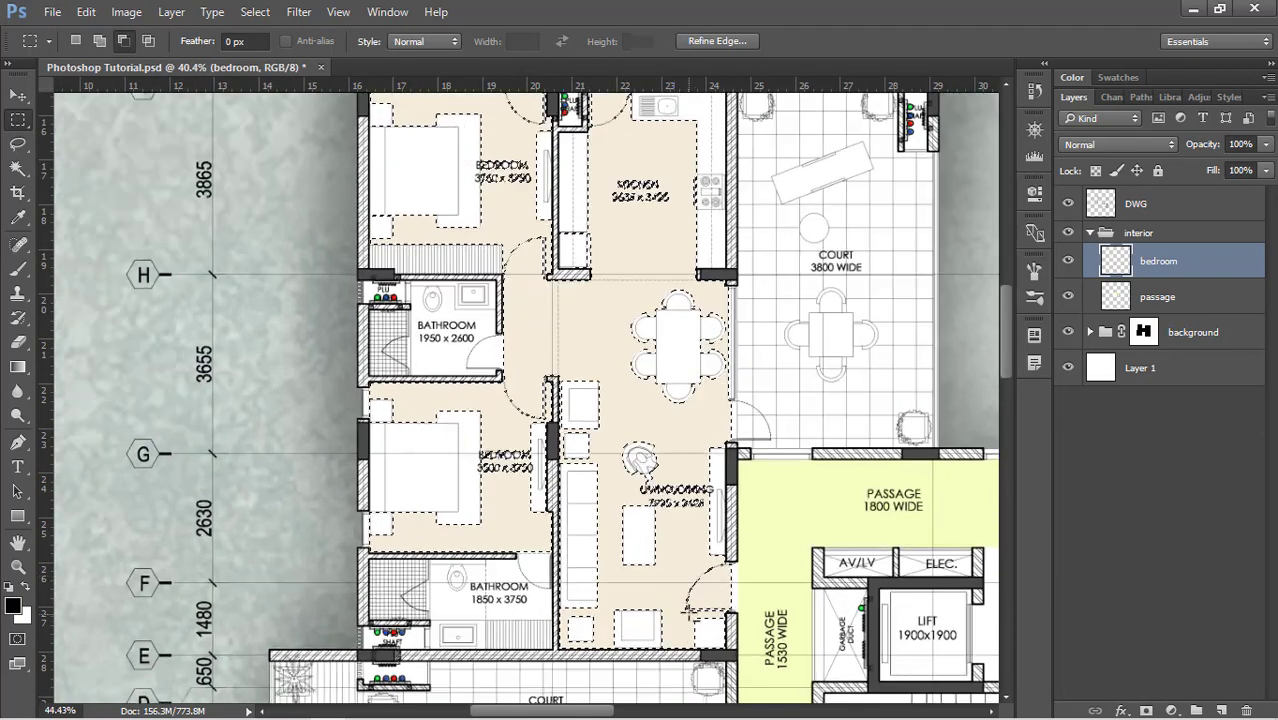
pyautogui.scroll(-3, 605, 380)
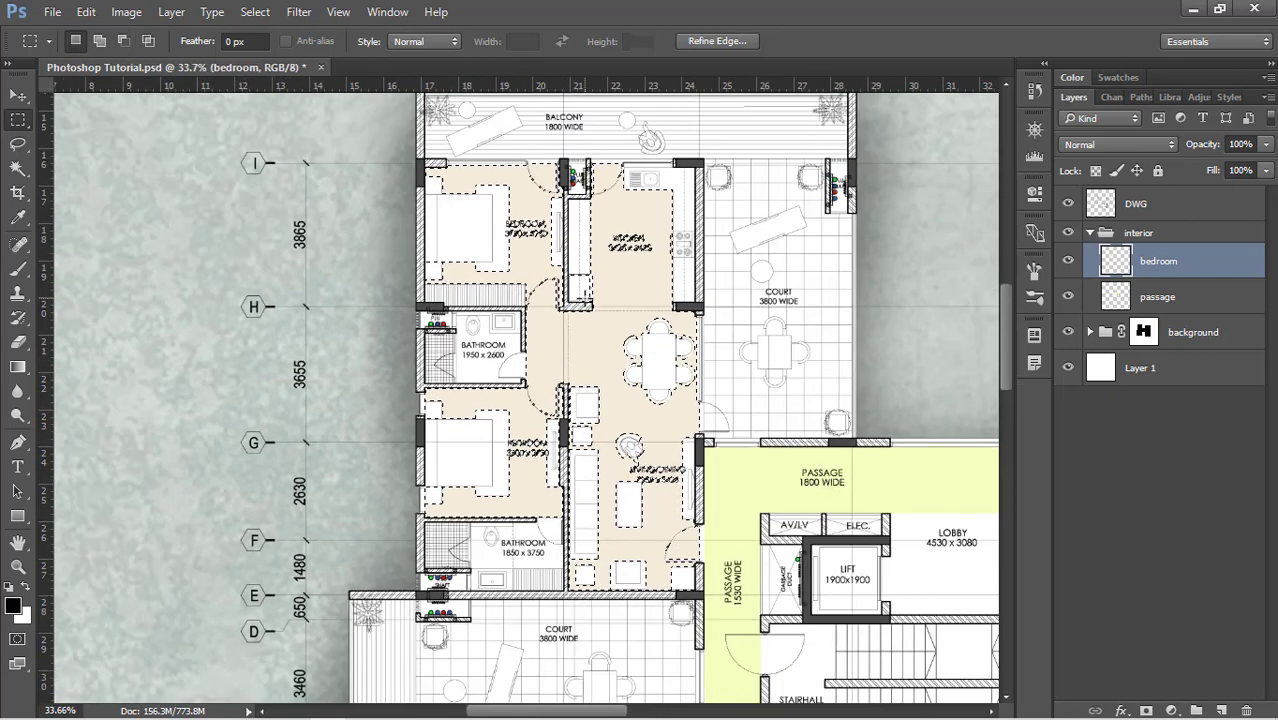
pyautogui.rightClick(590, 302)
pyautogui.click(630, 312)
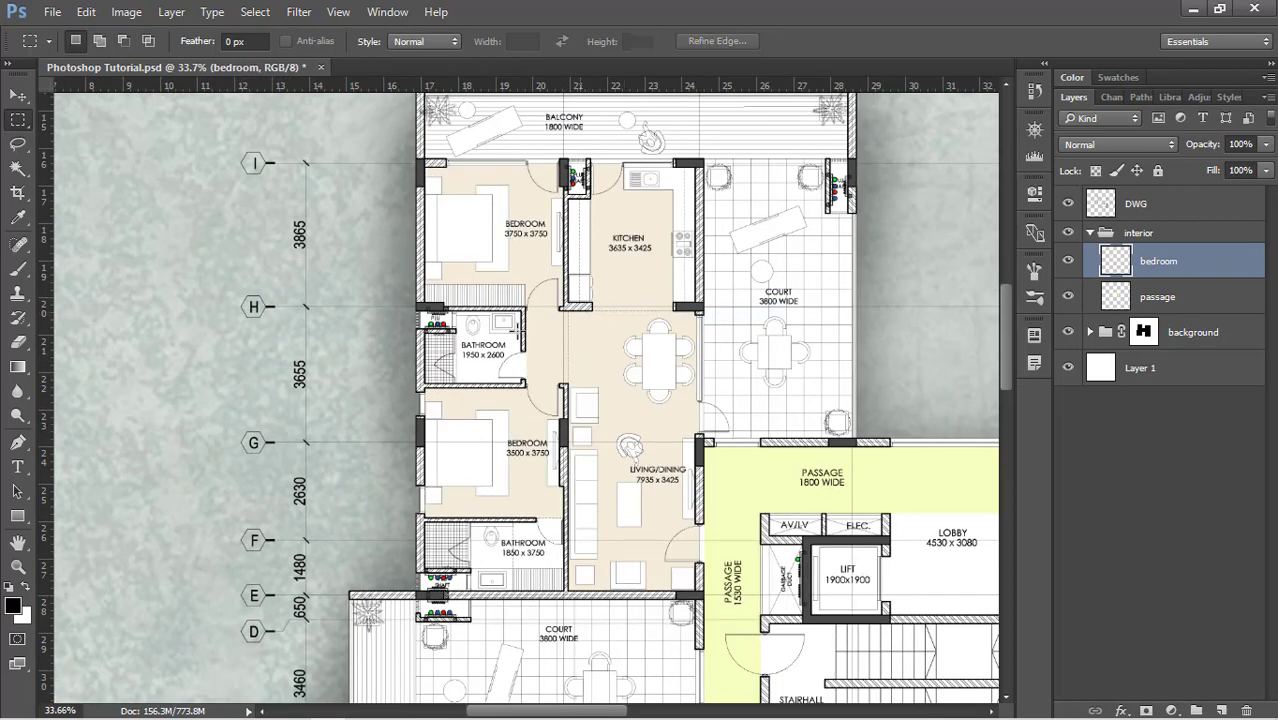
pyautogui.scroll(15, 497, 568)
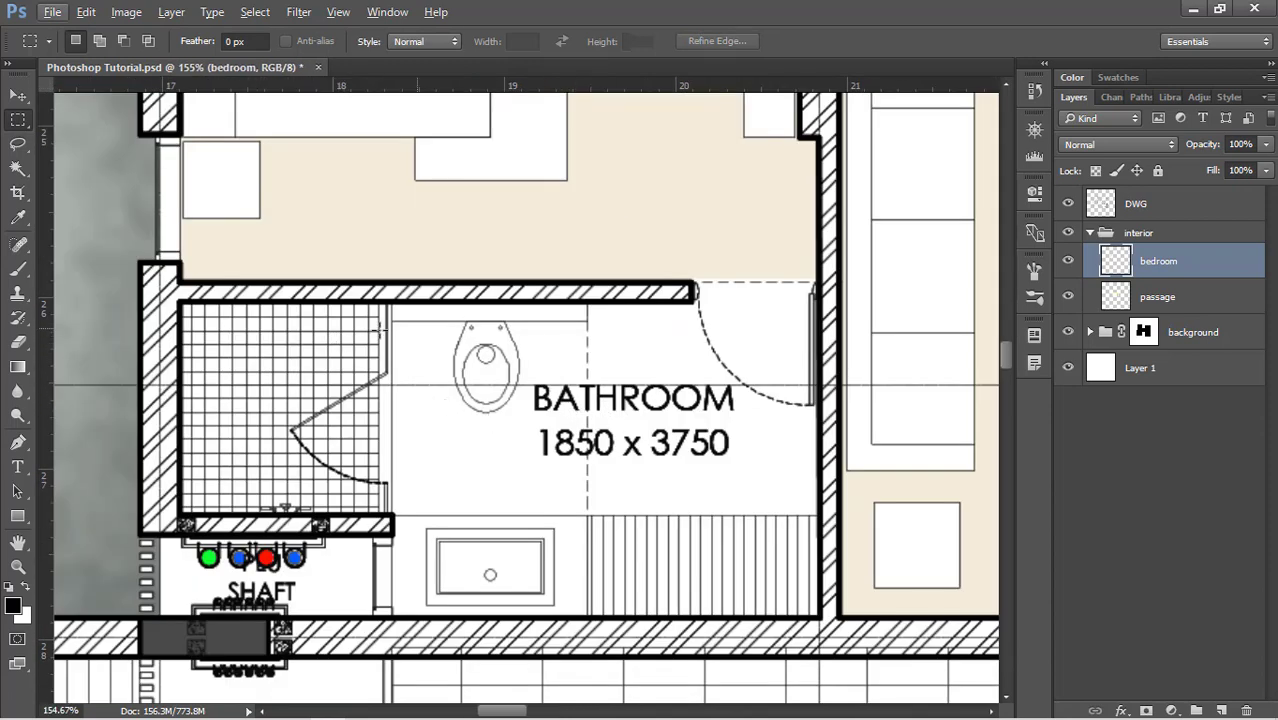
# Step: Select the 1850 x 3750 bathroom floor with rectangular marquees, adding the washbasin and wardrobe area beside the shaft to the shower and toilet area
pyautogui.press('m')
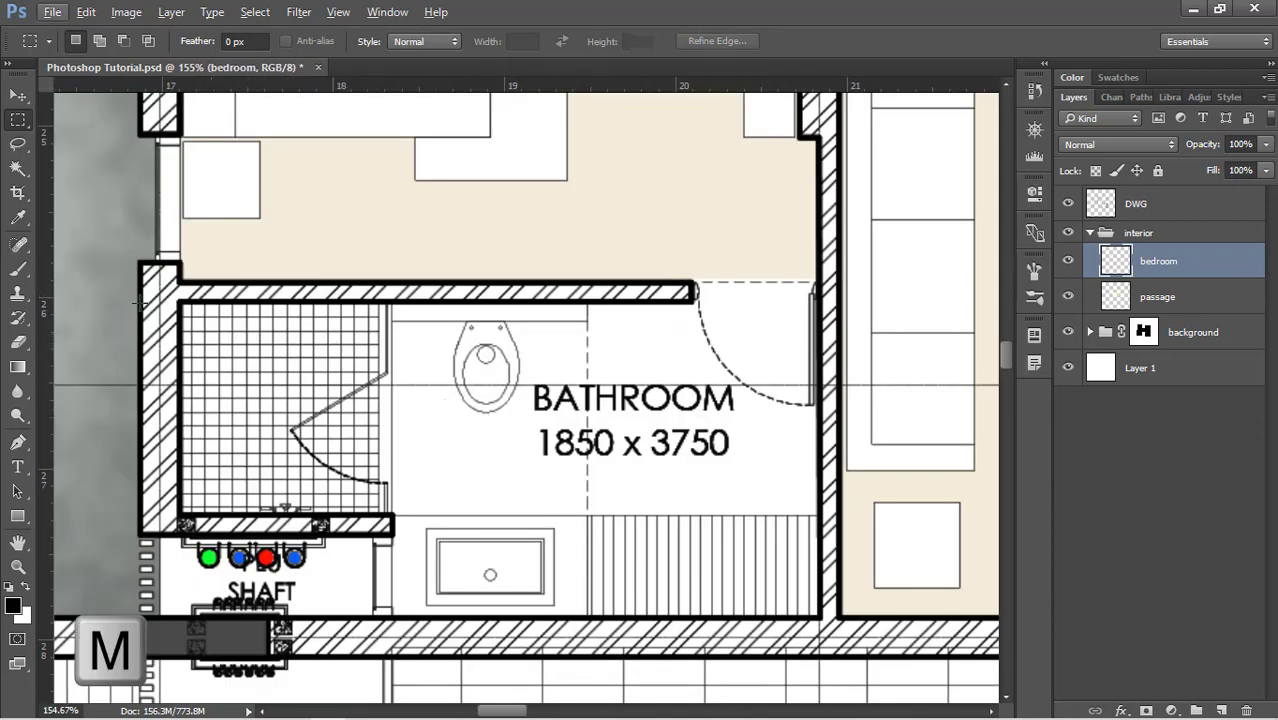
pyautogui.moveTo(180, 300); pyautogui.dragTo(820, 513)
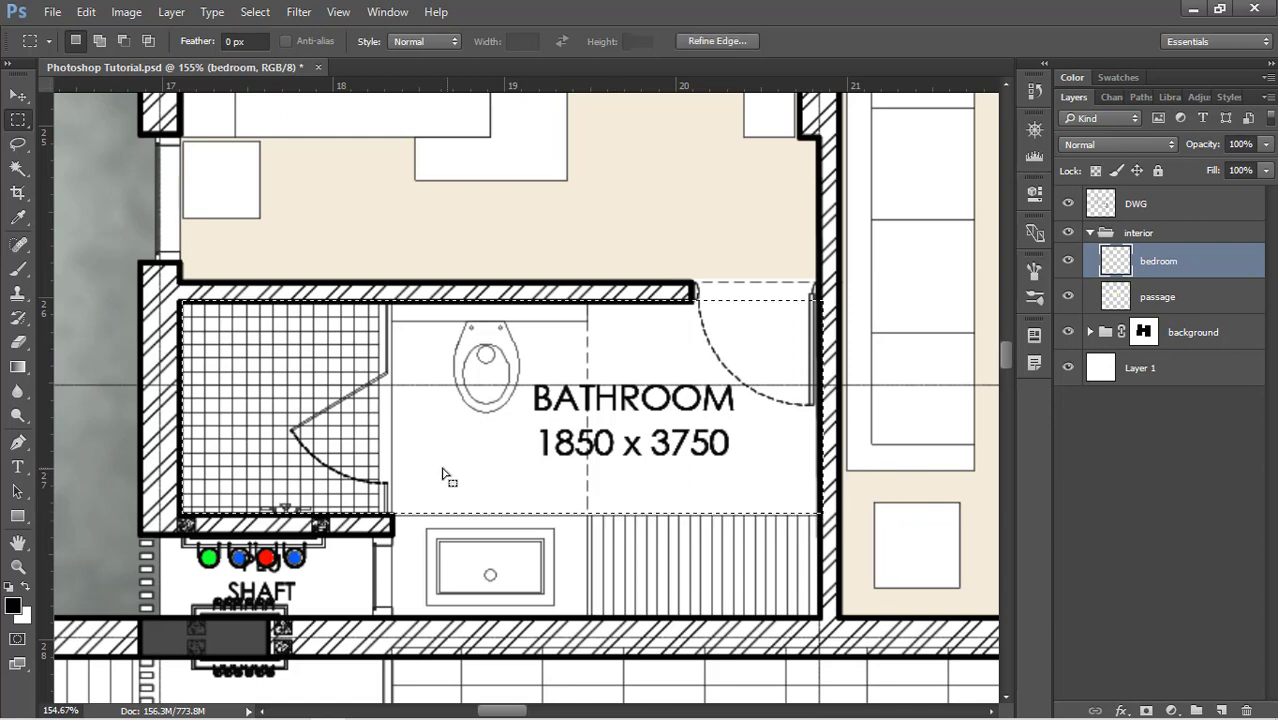
pyautogui.press('shift')
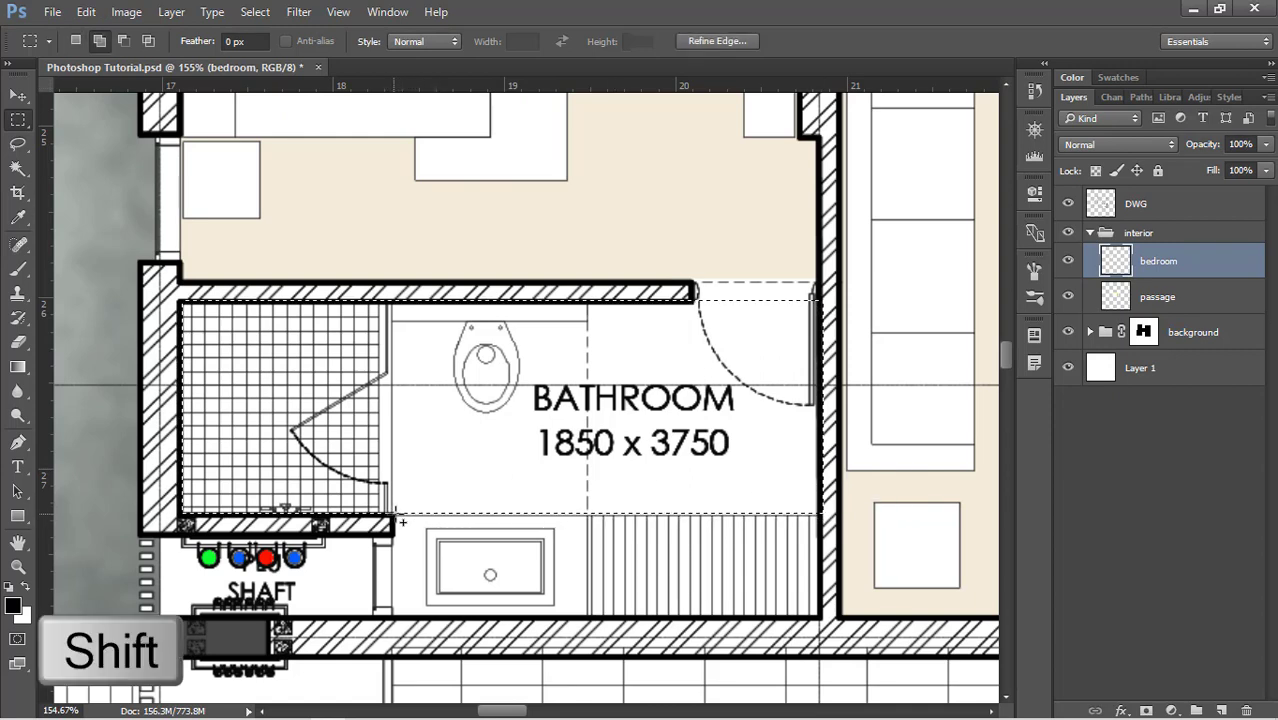
pyautogui.moveTo(393, 514); pyautogui.dragTo(822, 618)
# Step: Add the 1950 x 2600 bathroom floor to the selection with rectangular marquees, leaving out the plumbing shaft
pyautogui.scroll(-6, 695, 601)
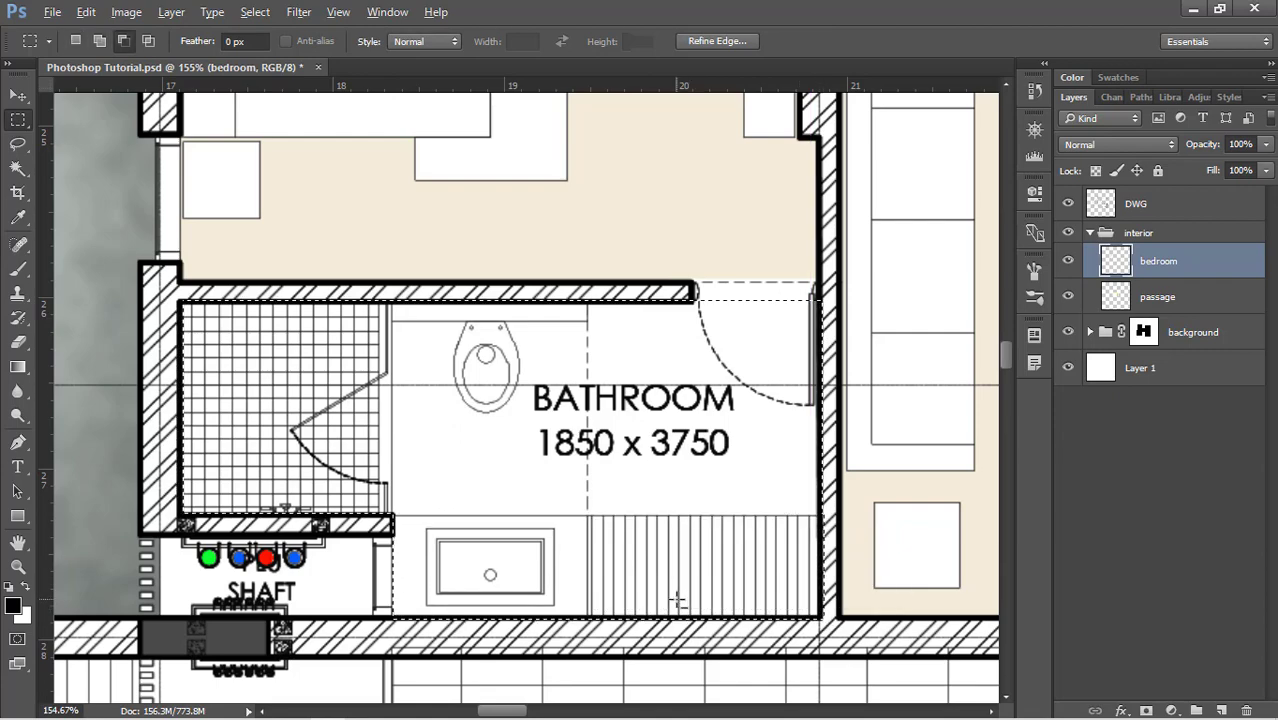
pyautogui.scroll(-2, 676, 597)
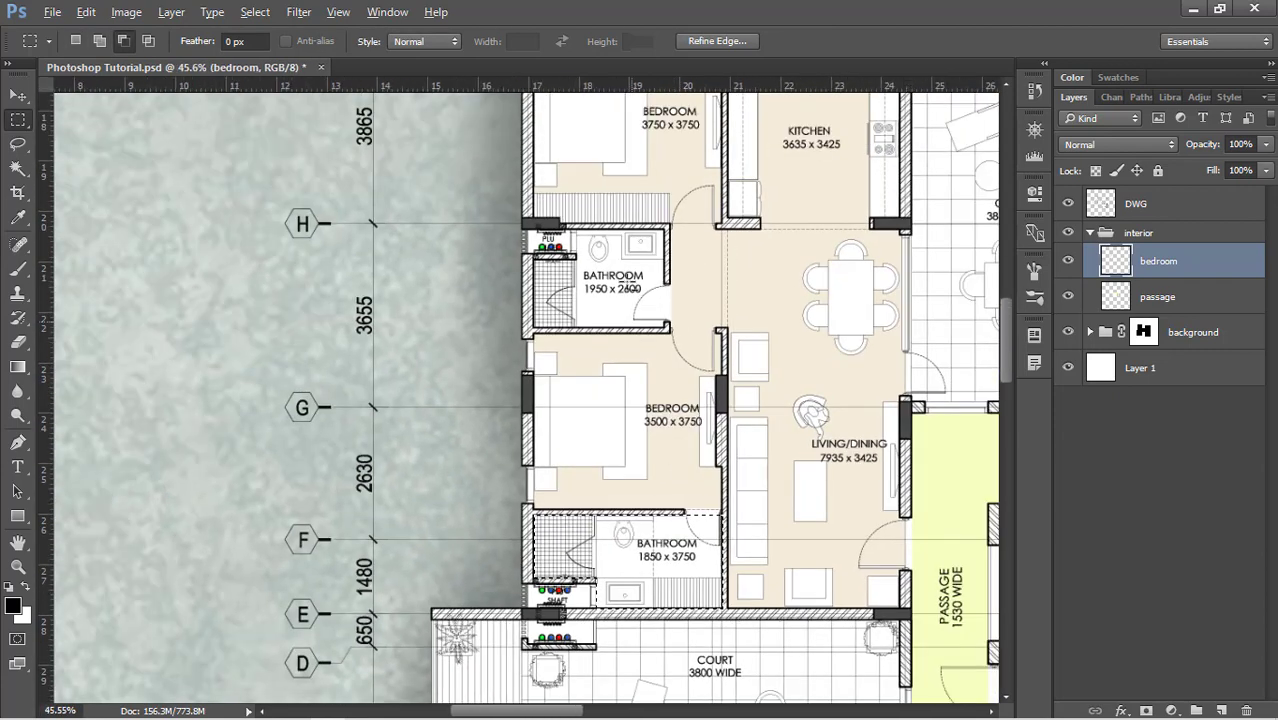
pyautogui.scroll(6, 583, 226)
pyautogui.scroll(1, 583, 226)
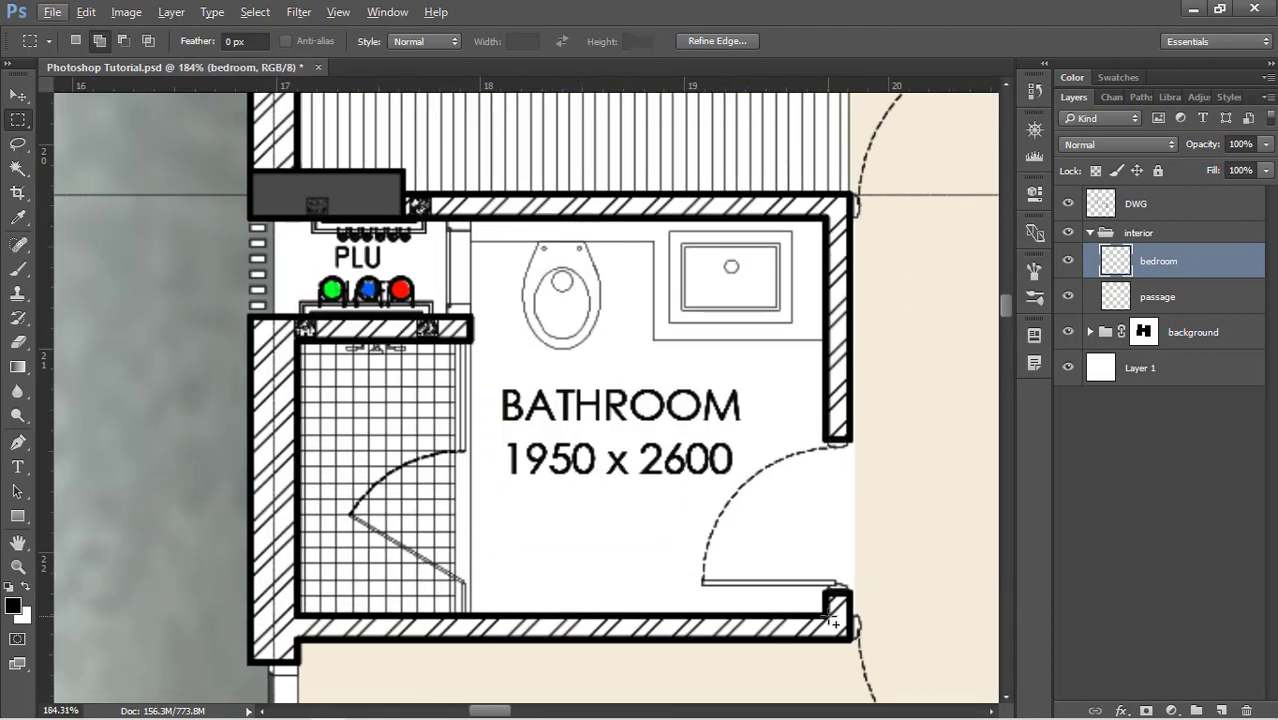
pyautogui.moveTo(828, 585); pyautogui.dragTo(296, 340)
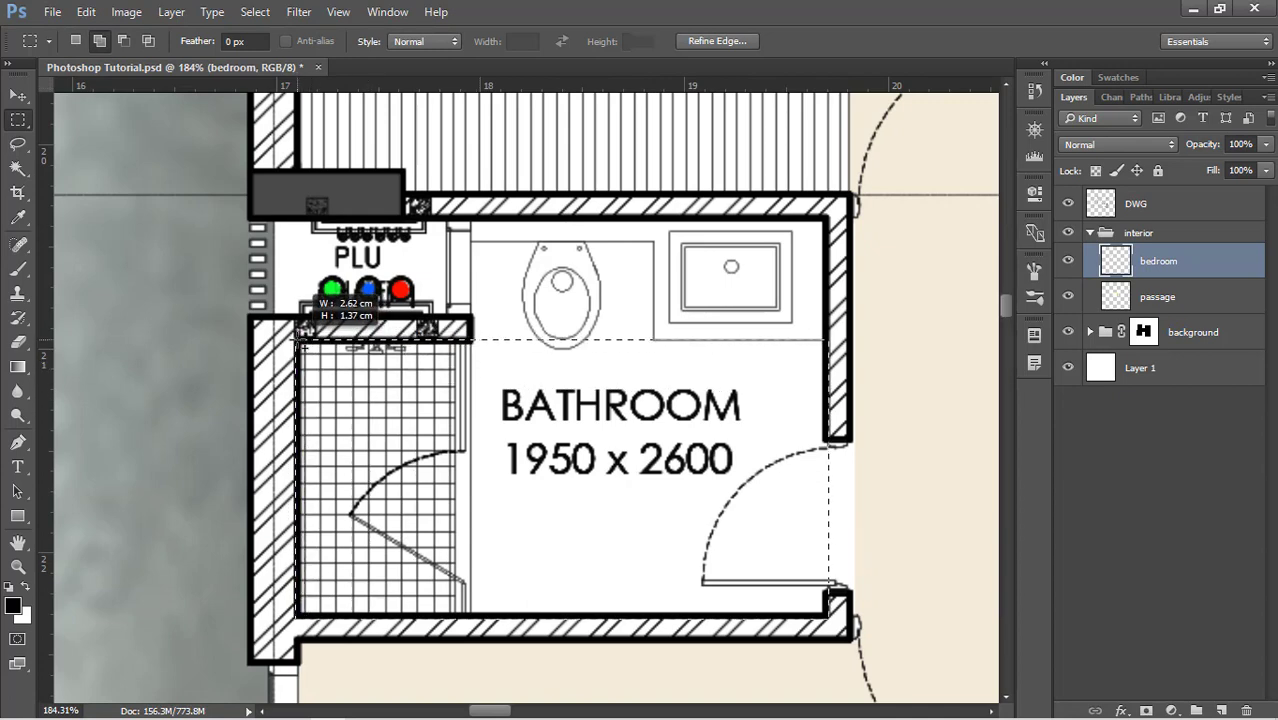
pyautogui.moveTo(466, 337); pyautogui.dragTo(823, 222)
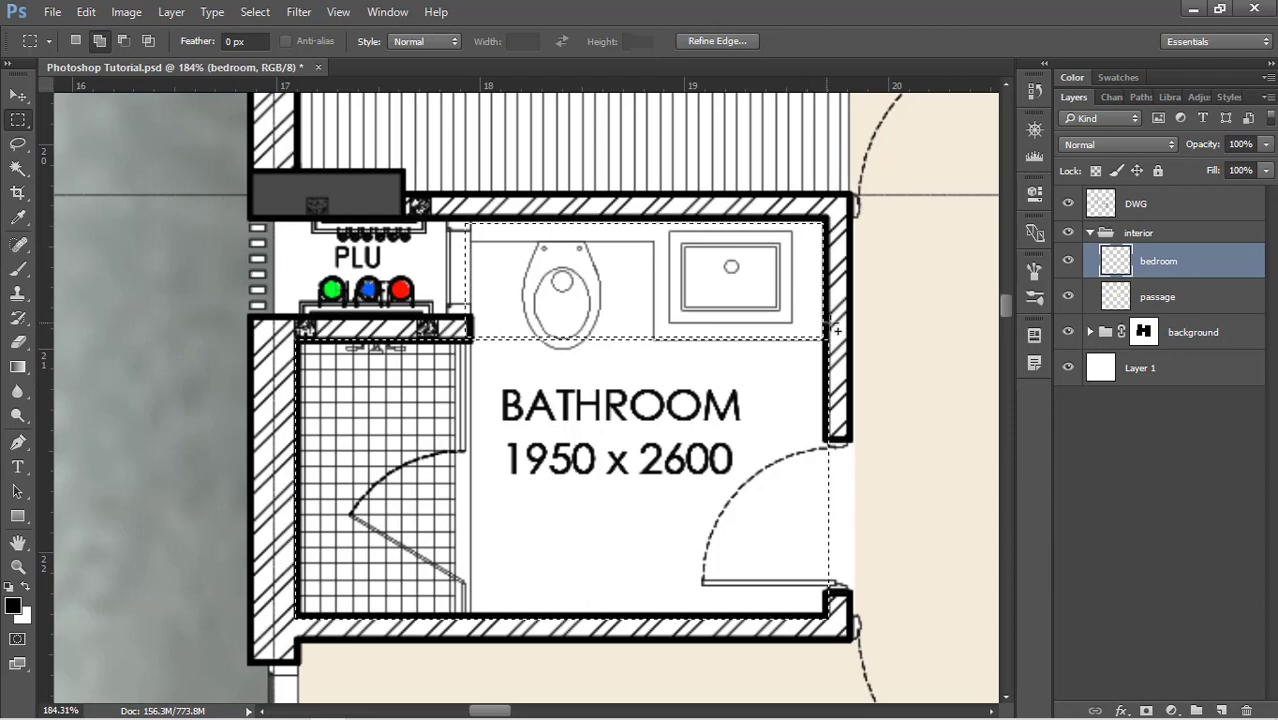
pyautogui.moveTo(834, 333); pyautogui.dragTo(487, 413)
# Step: Create a new layer above the bedroom layer in the interior group and name it bath
pyautogui.scroll(-6, 487, 413)
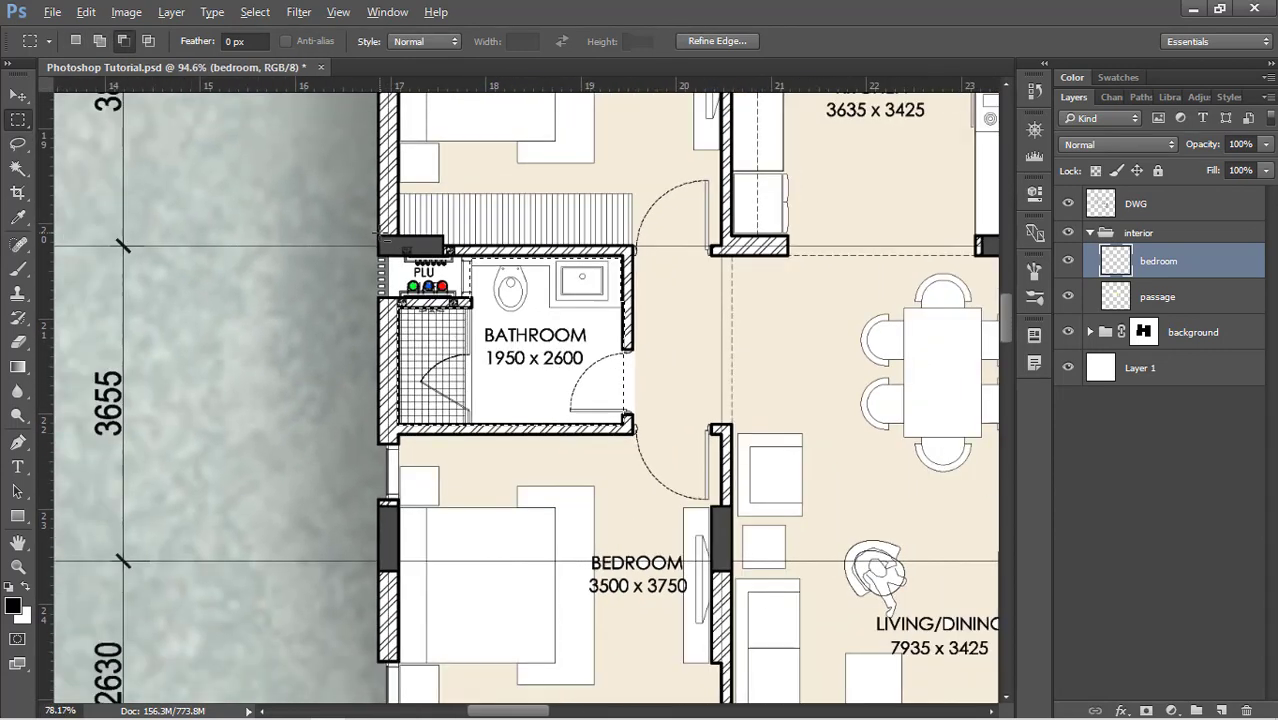
pyautogui.scroll(-2, 383, 238)
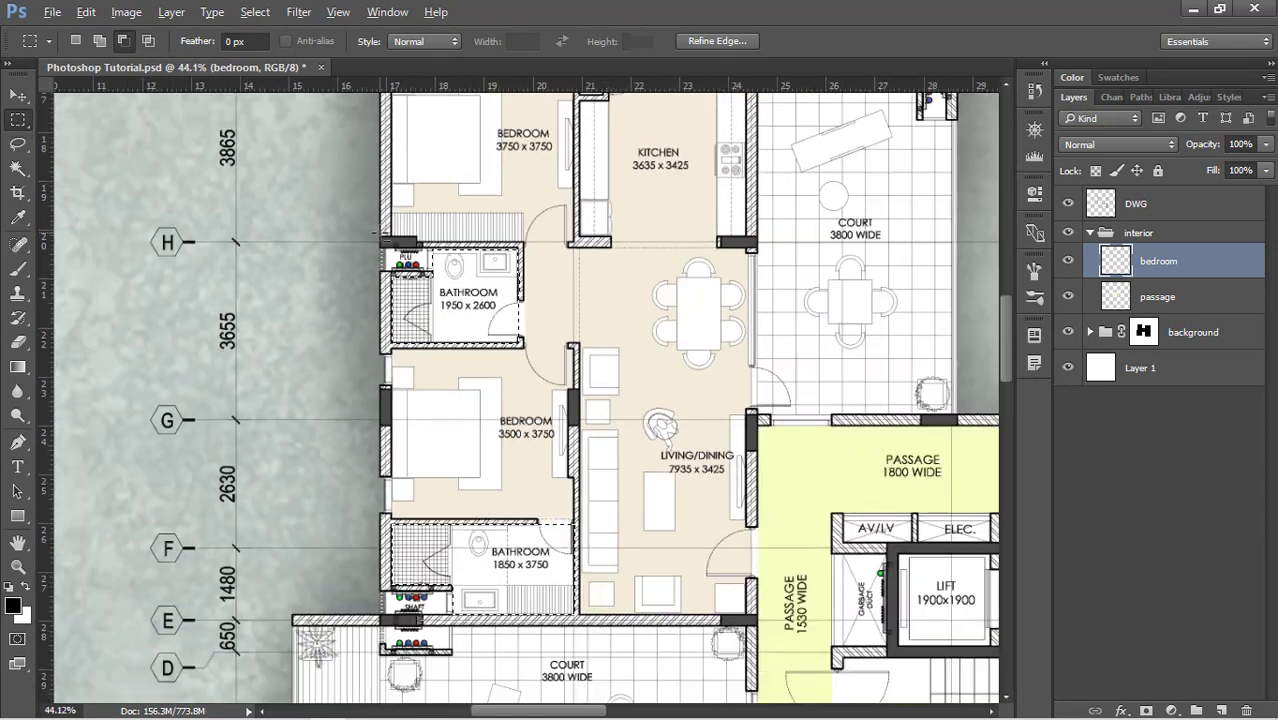
pyautogui.click(1220, 710)
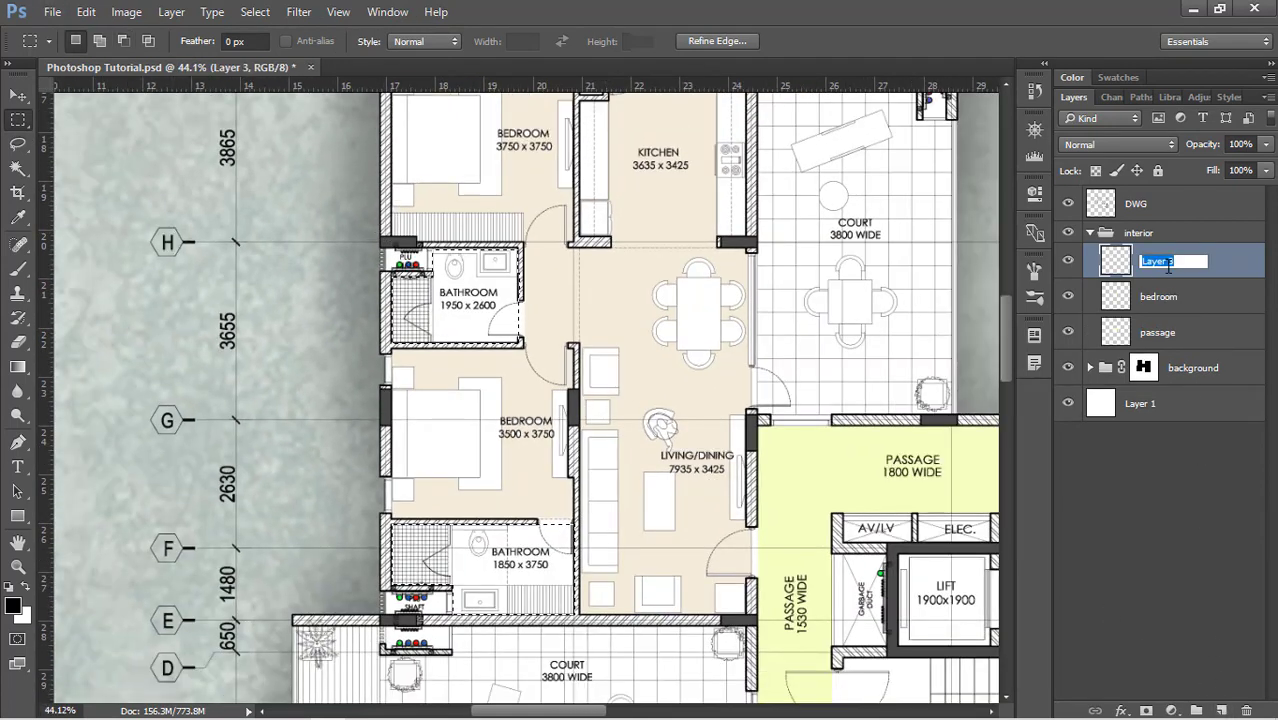
pyautogui.press('Return')
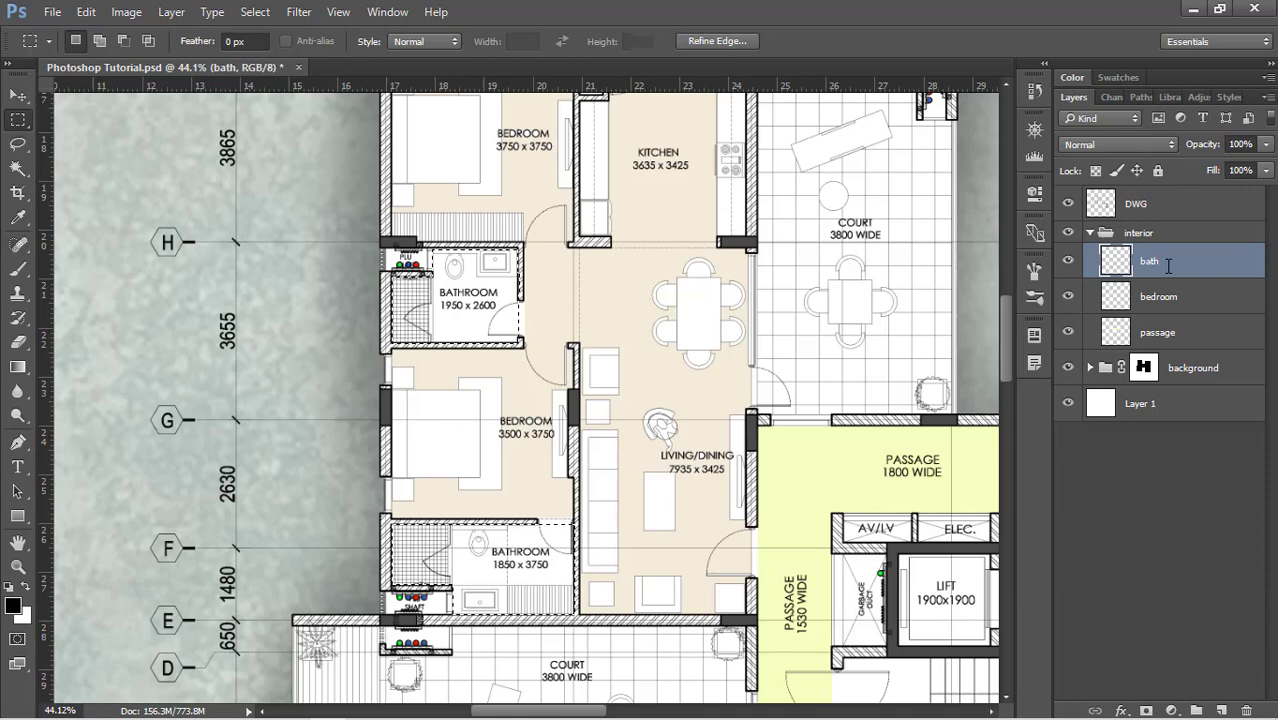
# Step: Fill the selected bathroom floors on the bath layer with a pale blue-grey of hue 185, saturation 5 and brightness 86
pyautogui.hotkey('shift', 'BackSpace')
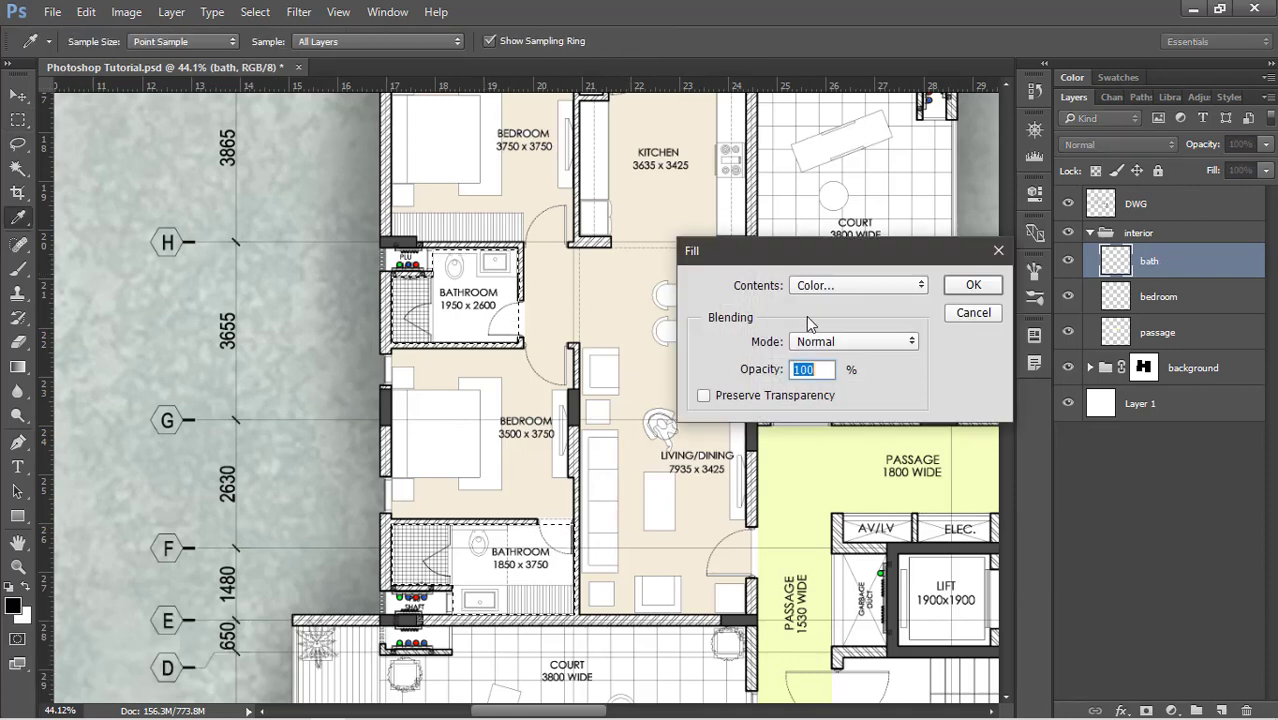
pyautogui.click(826, 286)
pyautogui.click(826, 286)
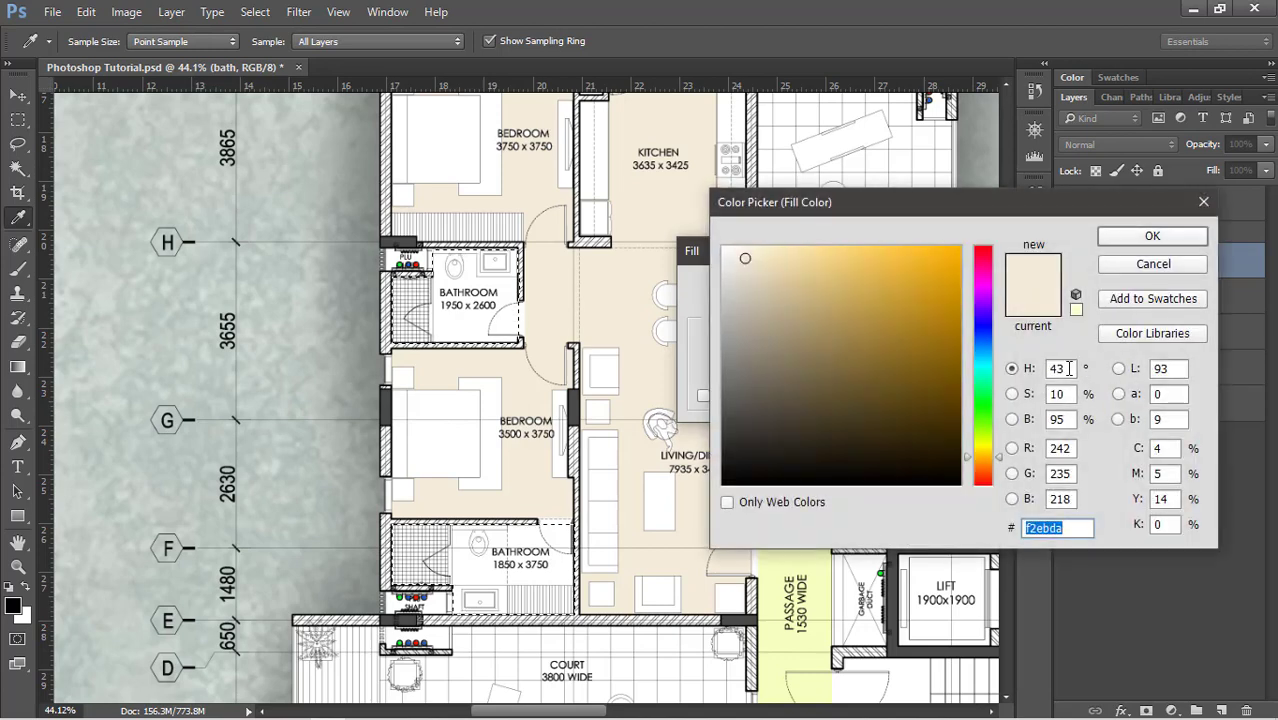
pyautogui.click(1029, 367)
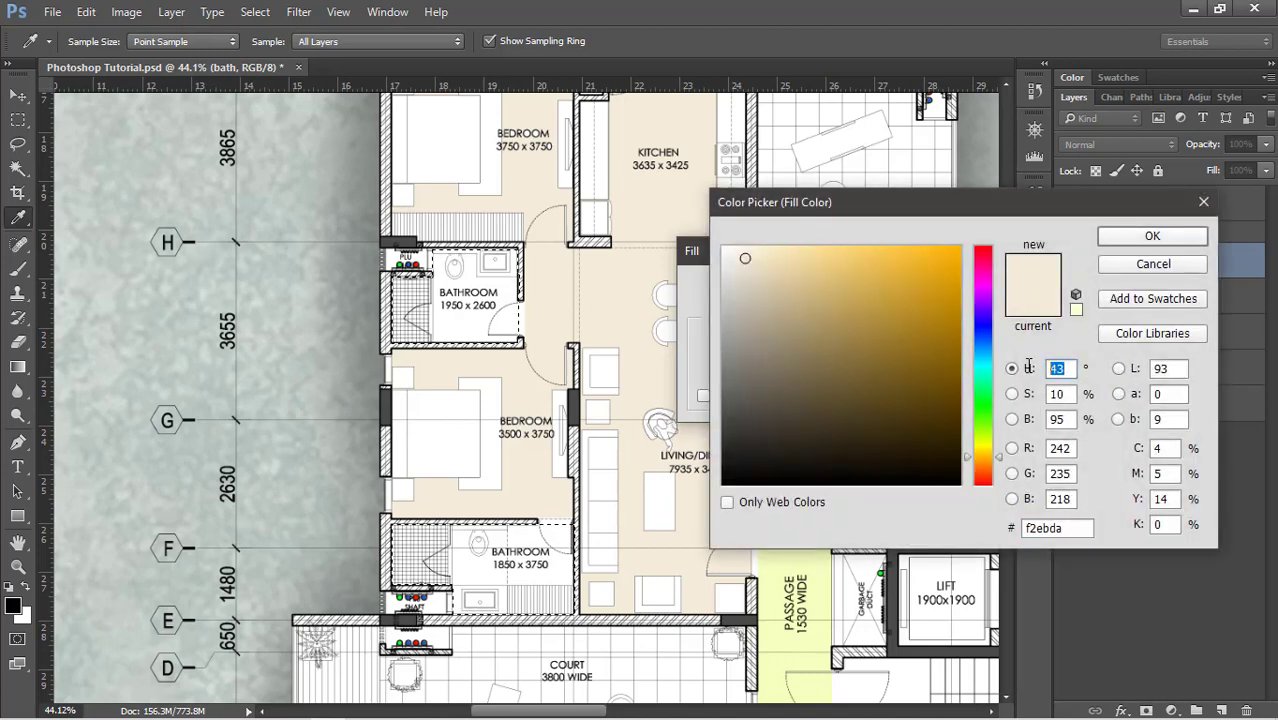
pyautogui.write('185')
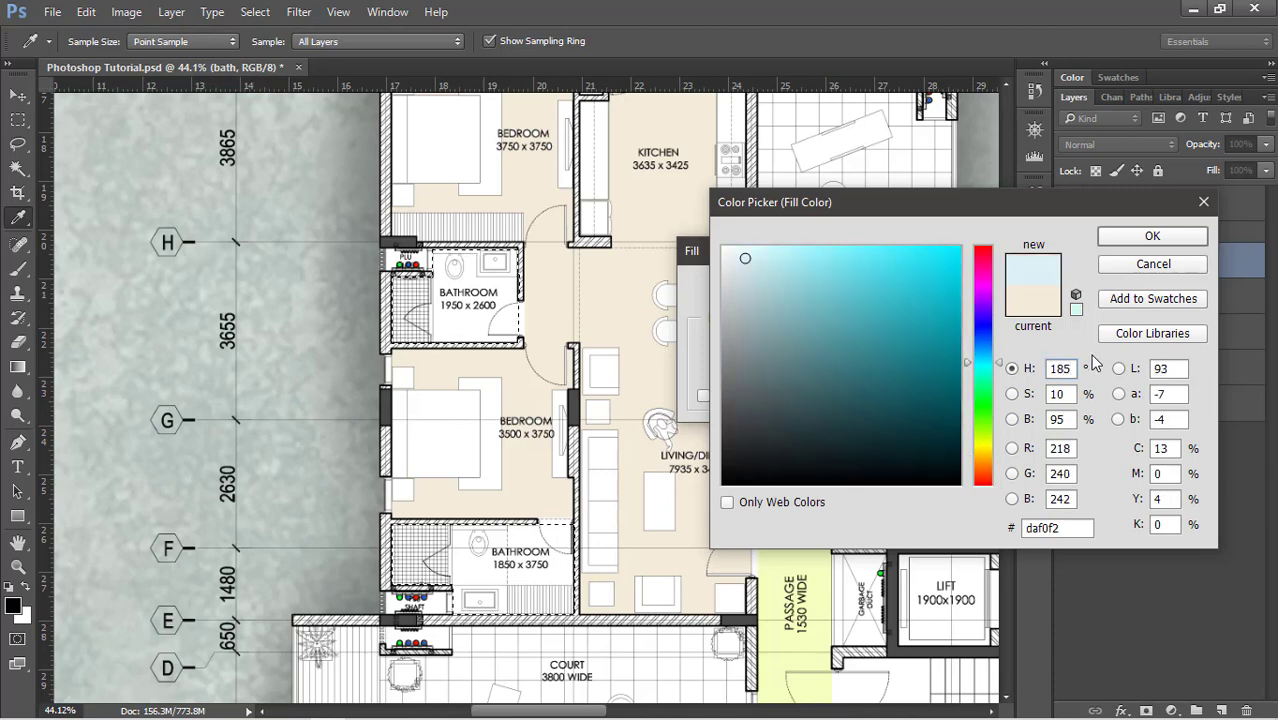
pyautogui.write('5')
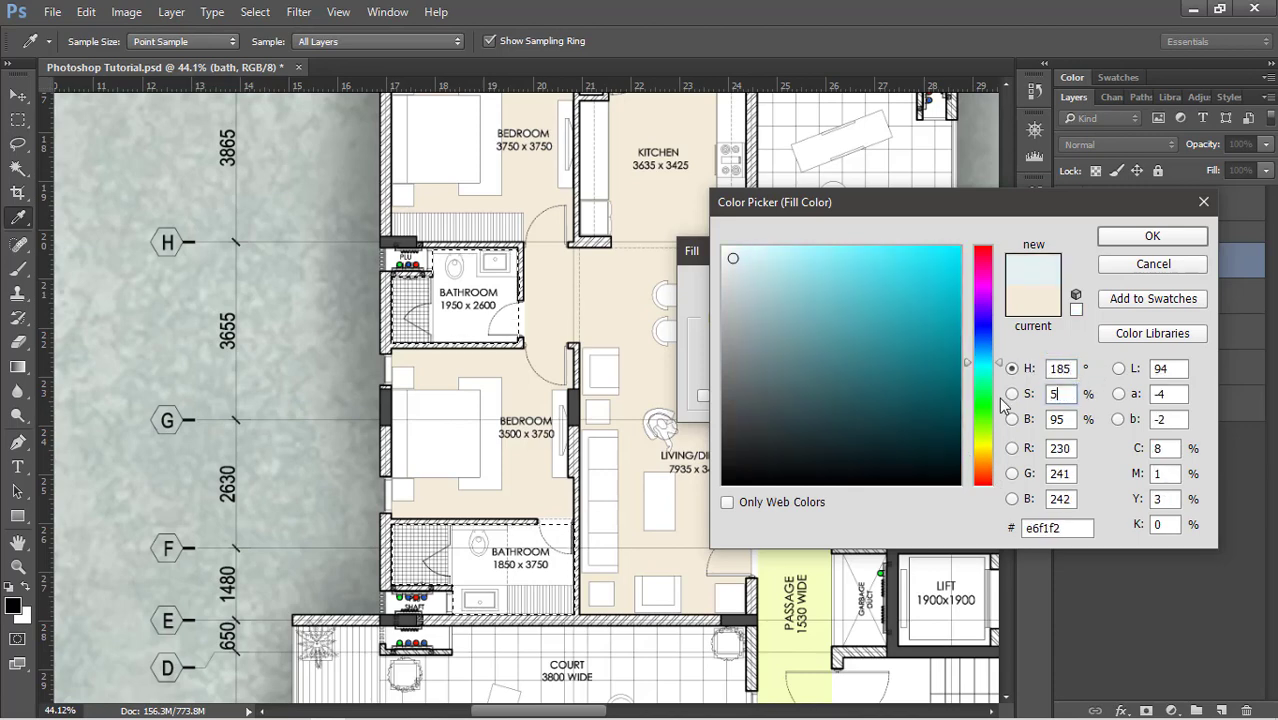
pyautogui.write('86')
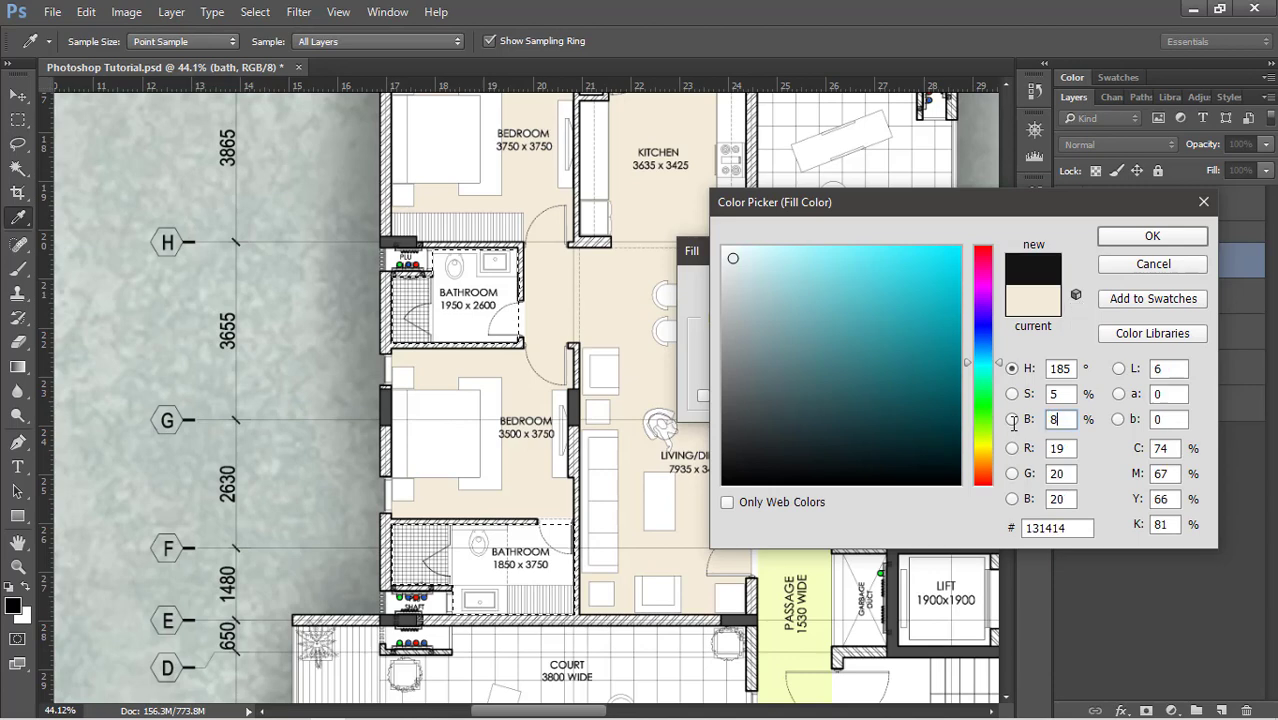
pyautogui.click(1140, 240)
pyautogui.click(993, 286)
# Step: Select the full length of the 1800 wide balcony floor between its end walls with a rectangular marquee
pyautogui.press('m')
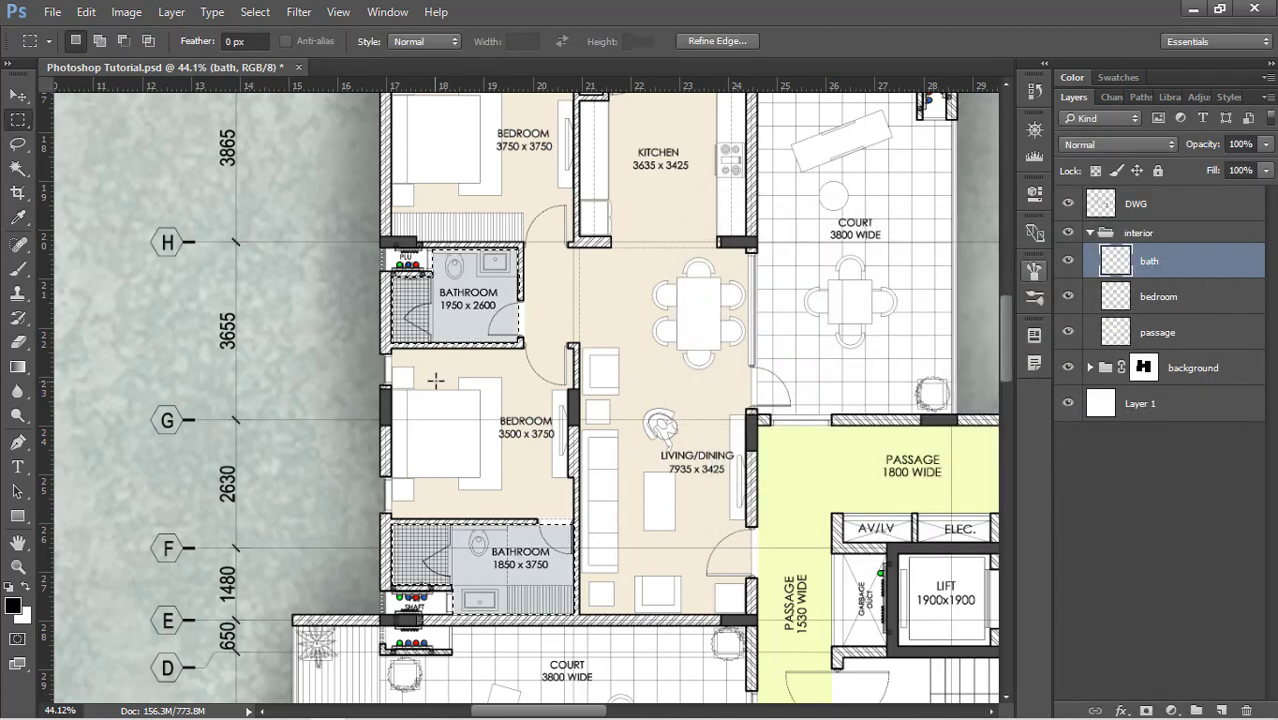
pyautogui.scroll(-3, 512, 451)
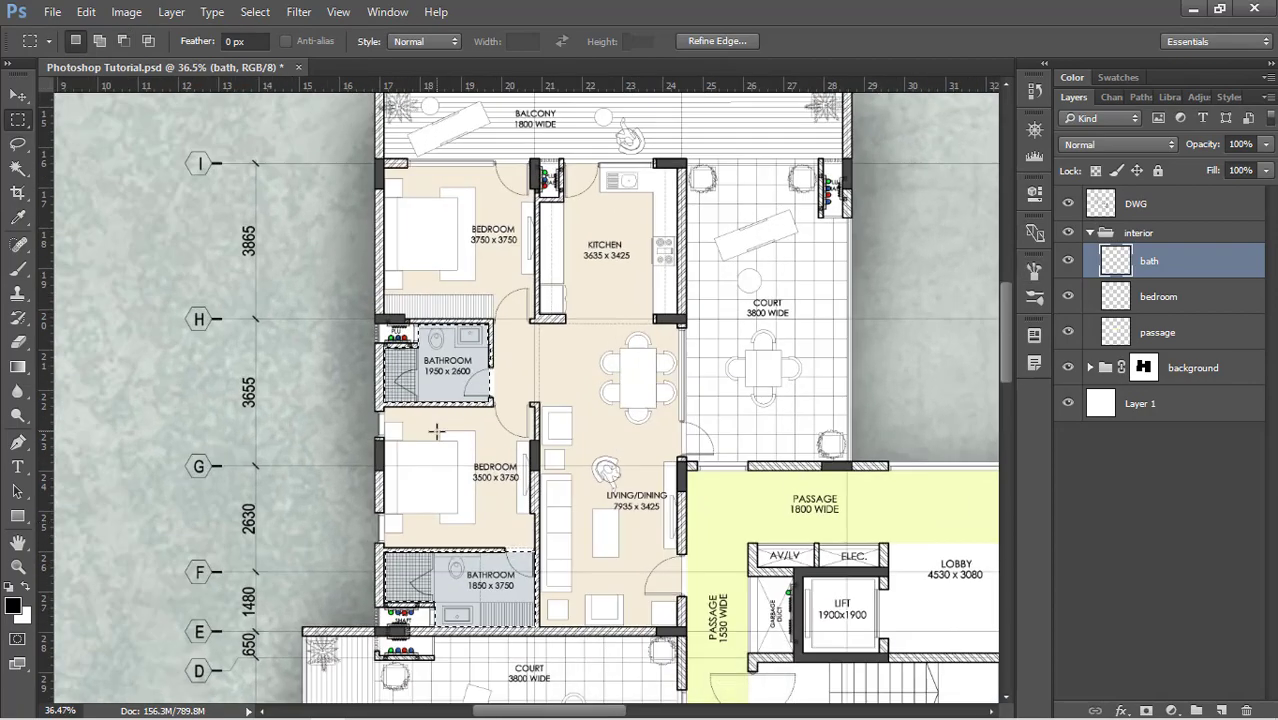
pyautogui.scroll(4, 462, 116)
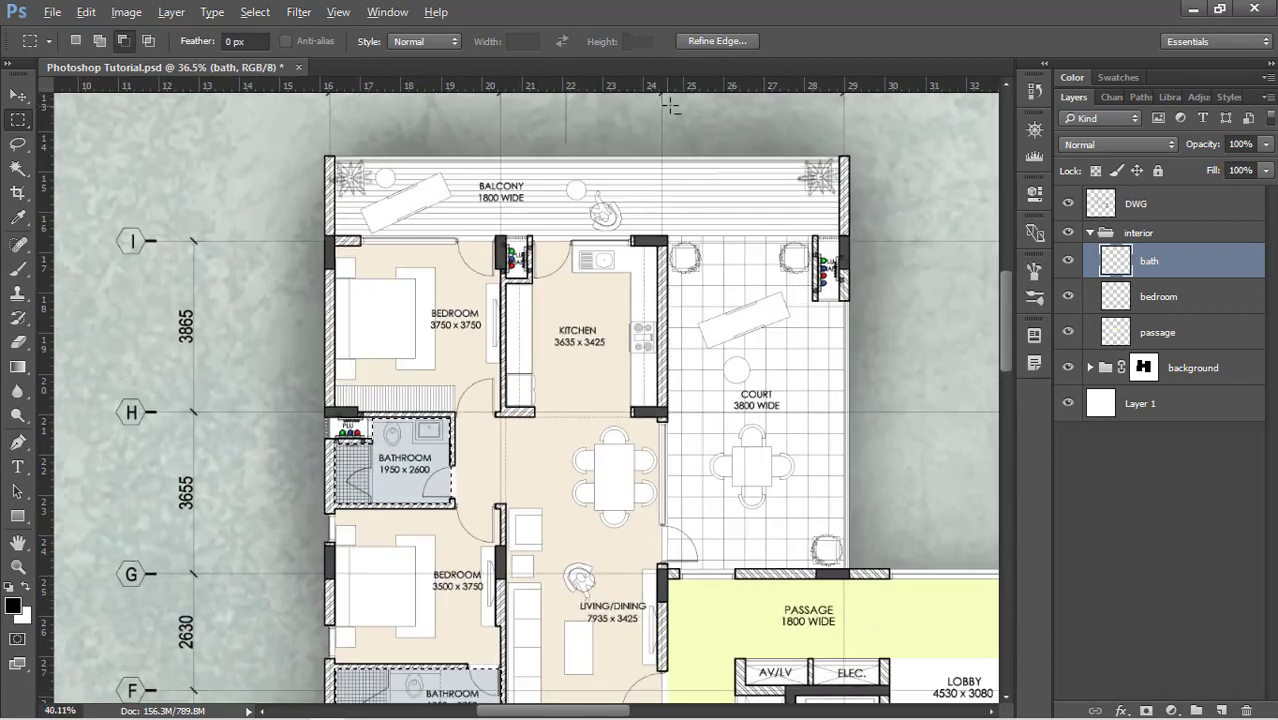
pyautogui.scroll(5, 462, 116)
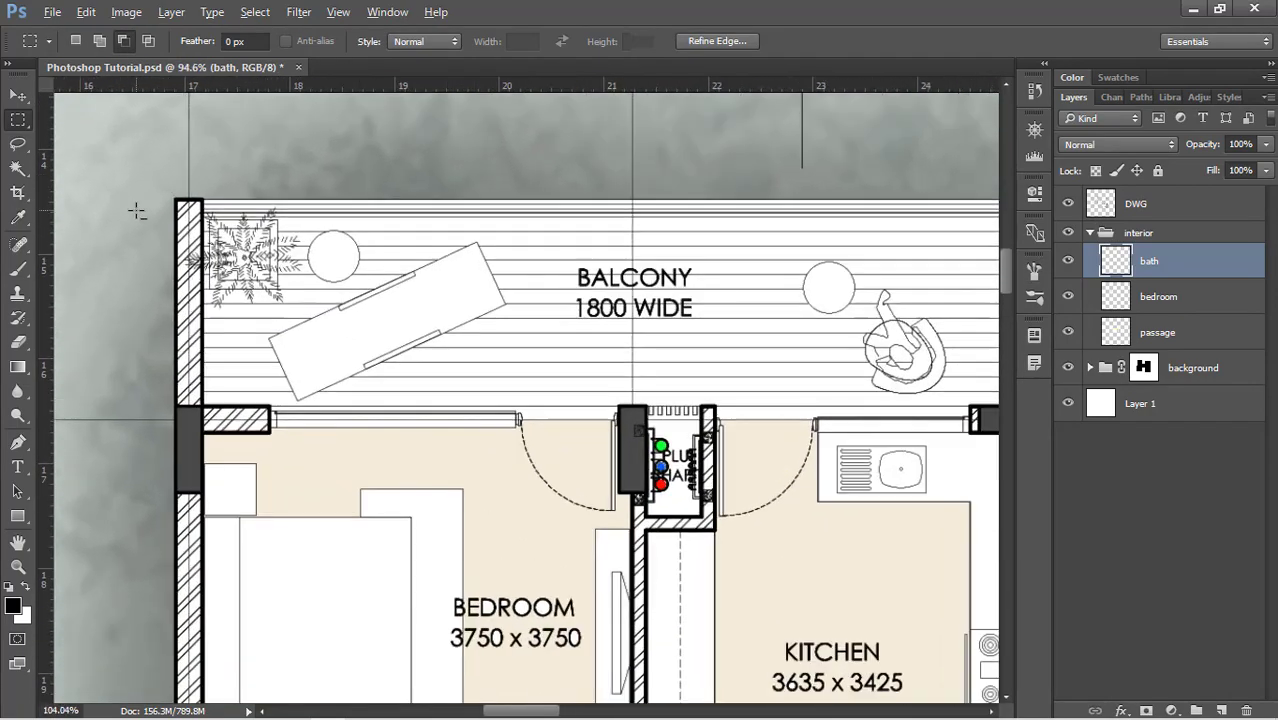
pyautogui.press('m')
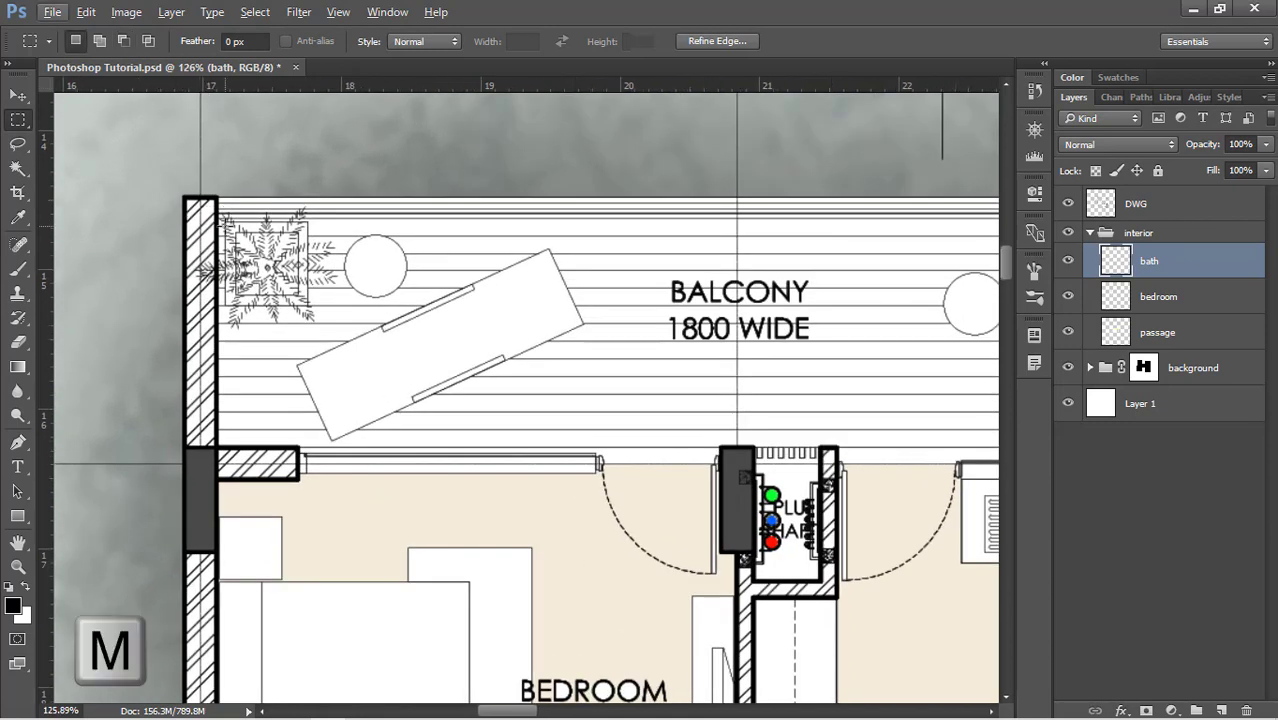
pyautogui.moveTo(218, 226); pyautogui.dragTo(705, 445)
pyautogui.scroll(-5, 859, 385)
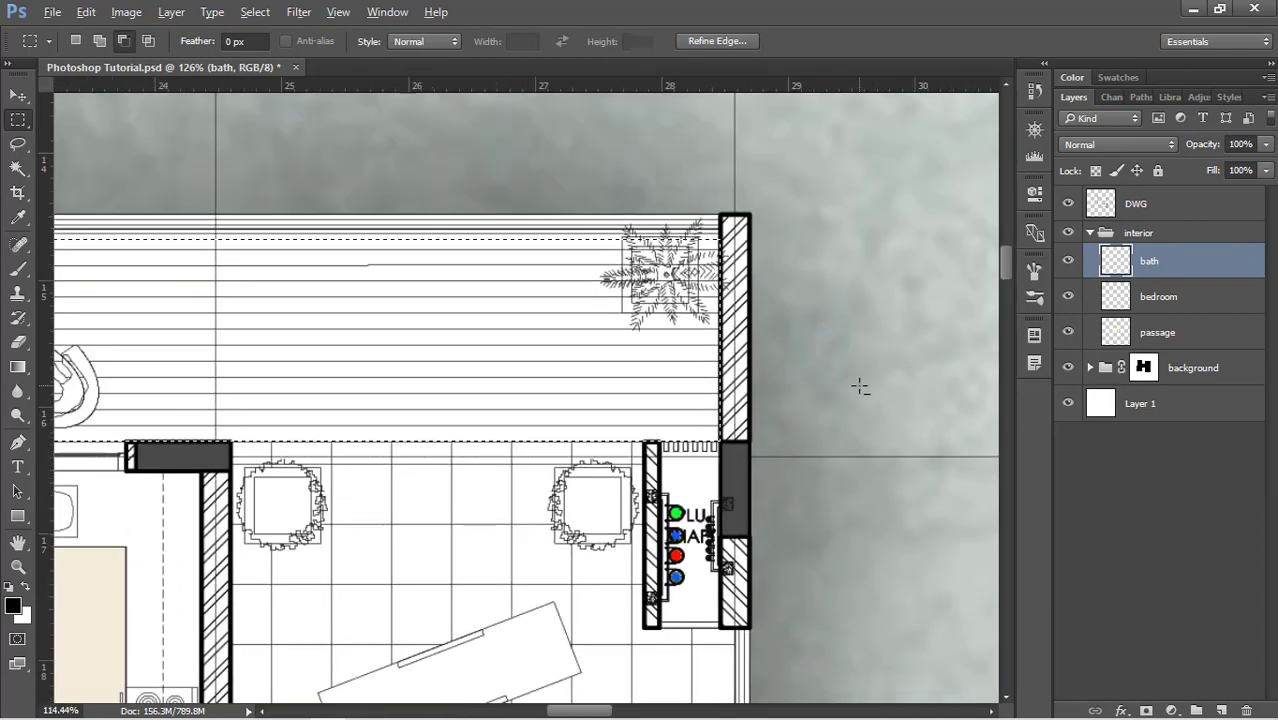
# Step: Create a new layer above the bath layer in the interior group and name it balcony
pyautogui.click(1219, 710)
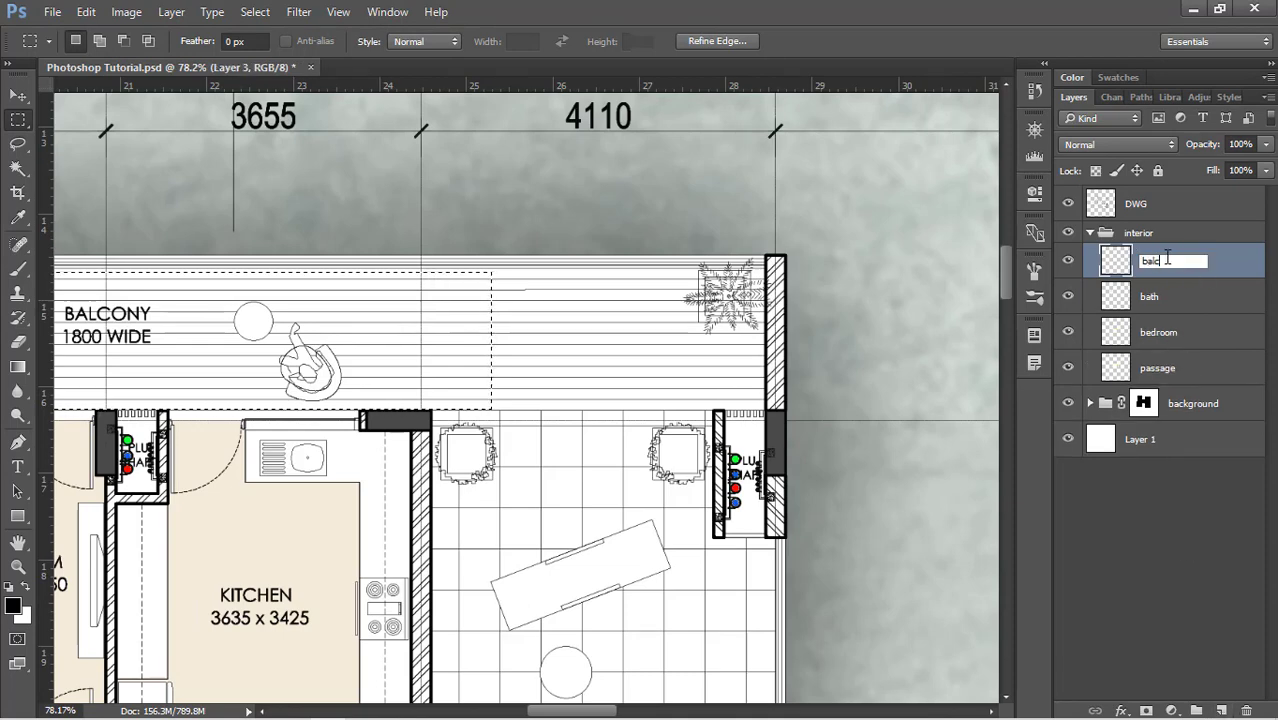
pyautogui.click(1167, 256)
pyautogui.write('balcony')
pyautogui.press('Return')
# Step: Fill the selected balcony floor on the balcony layer with light yellow fffdcc (hue 58, saturation 20, brightness 100)
pyautogui.hotkey('shift', 'BackSpace')
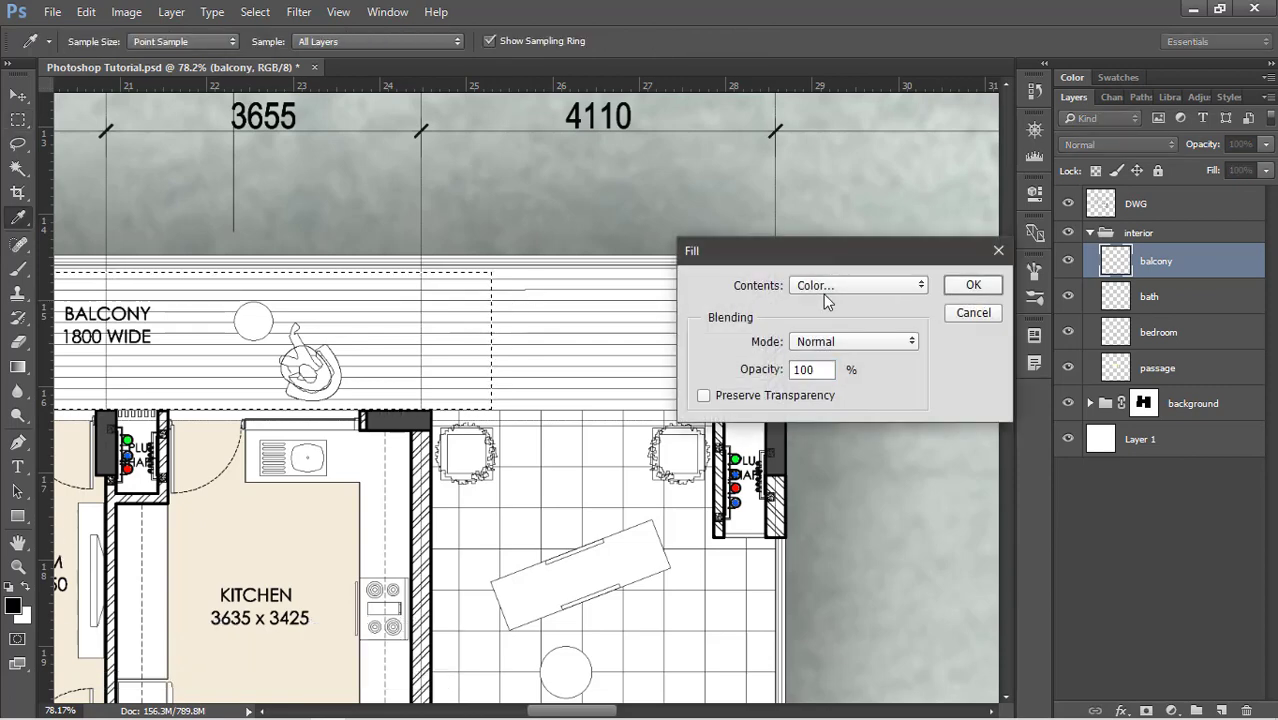
pyautogui.click(823, 294)
pyautogui.click(822, 289)
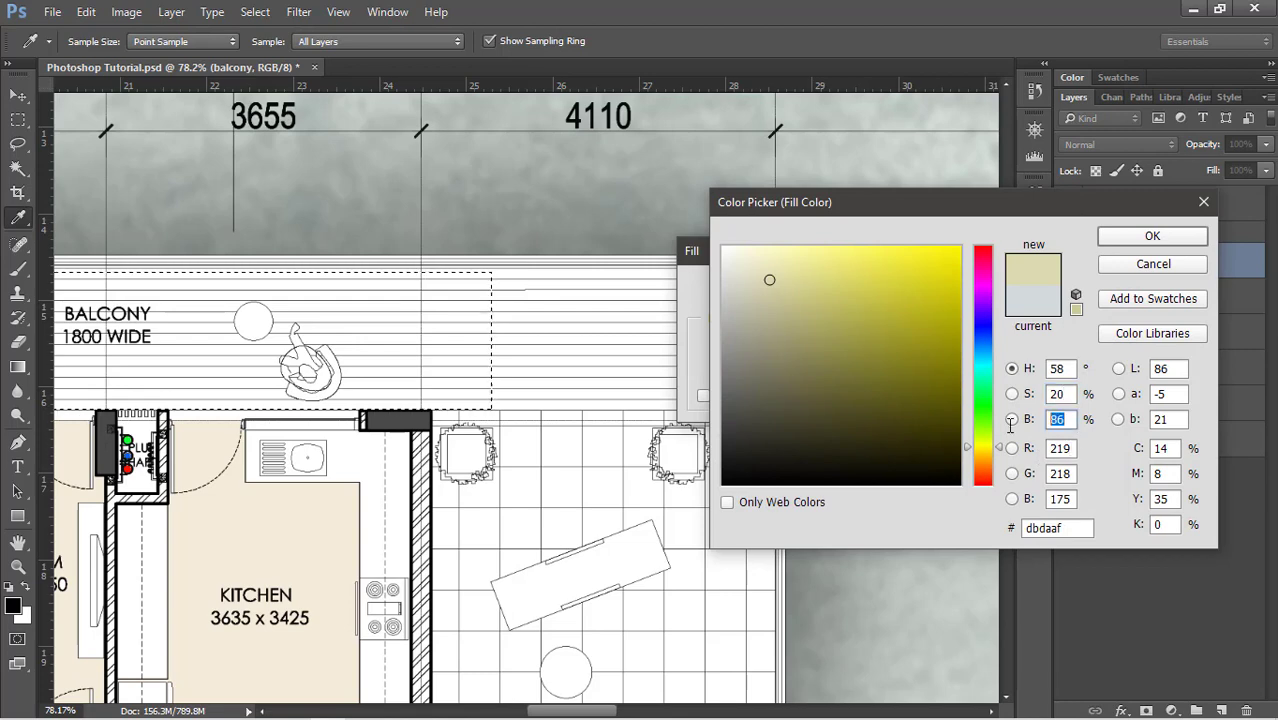
pyautogui.write('100')
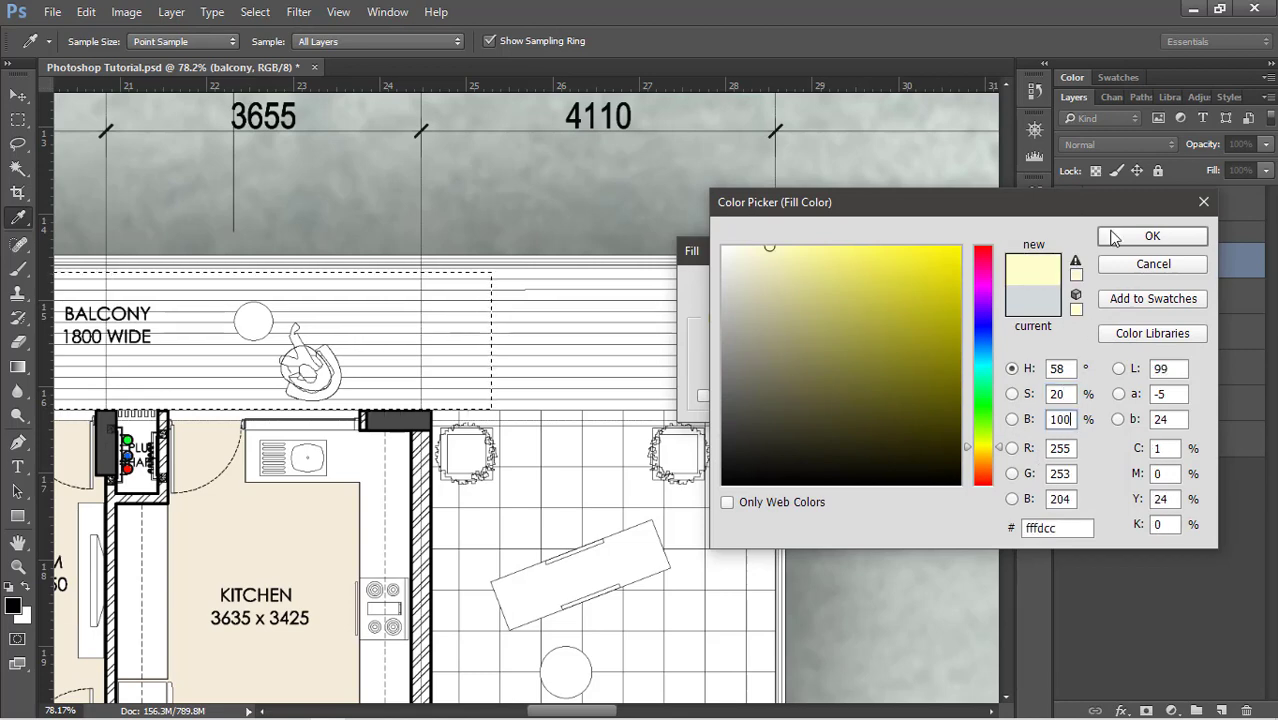
pyautogui.click(1150, 237)
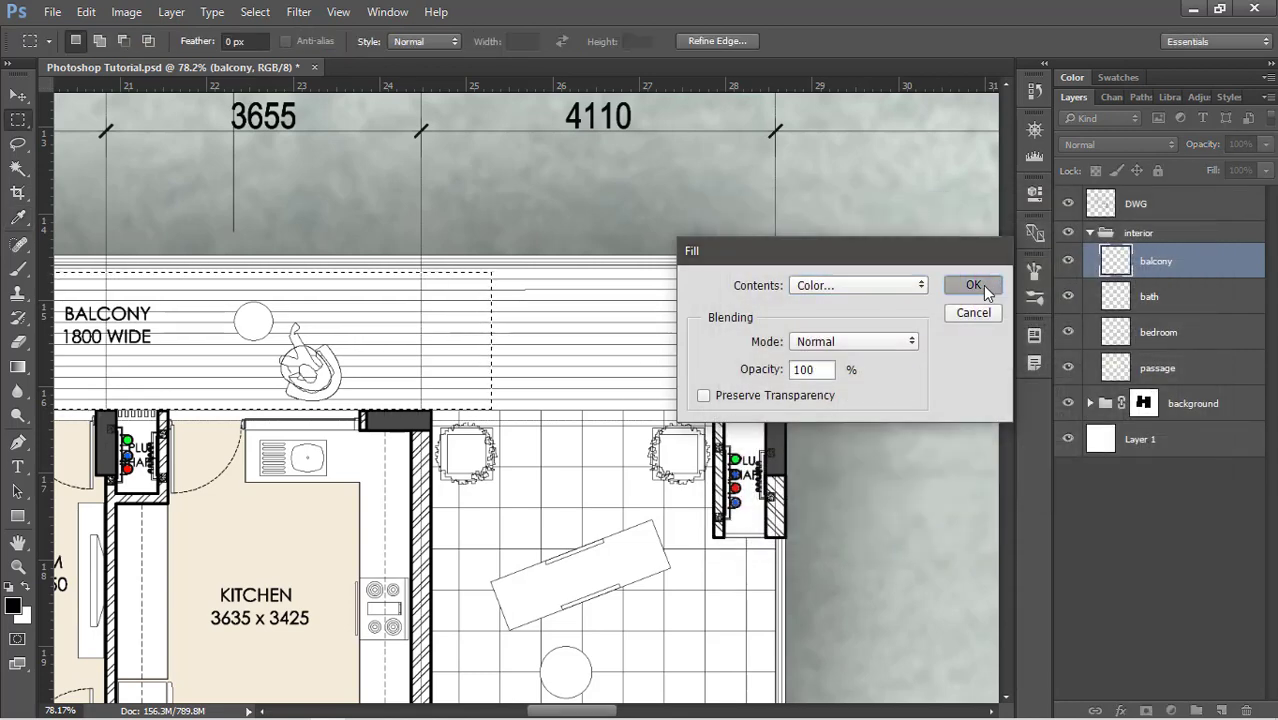
pyautogui.click(975, 285)
# Step: Select the 3800 wide court beside the kitchen and dining area with a rectangular marquee of about 3.98 x 7.50 cm
pyautogui.scroll(-5, 953, 197)
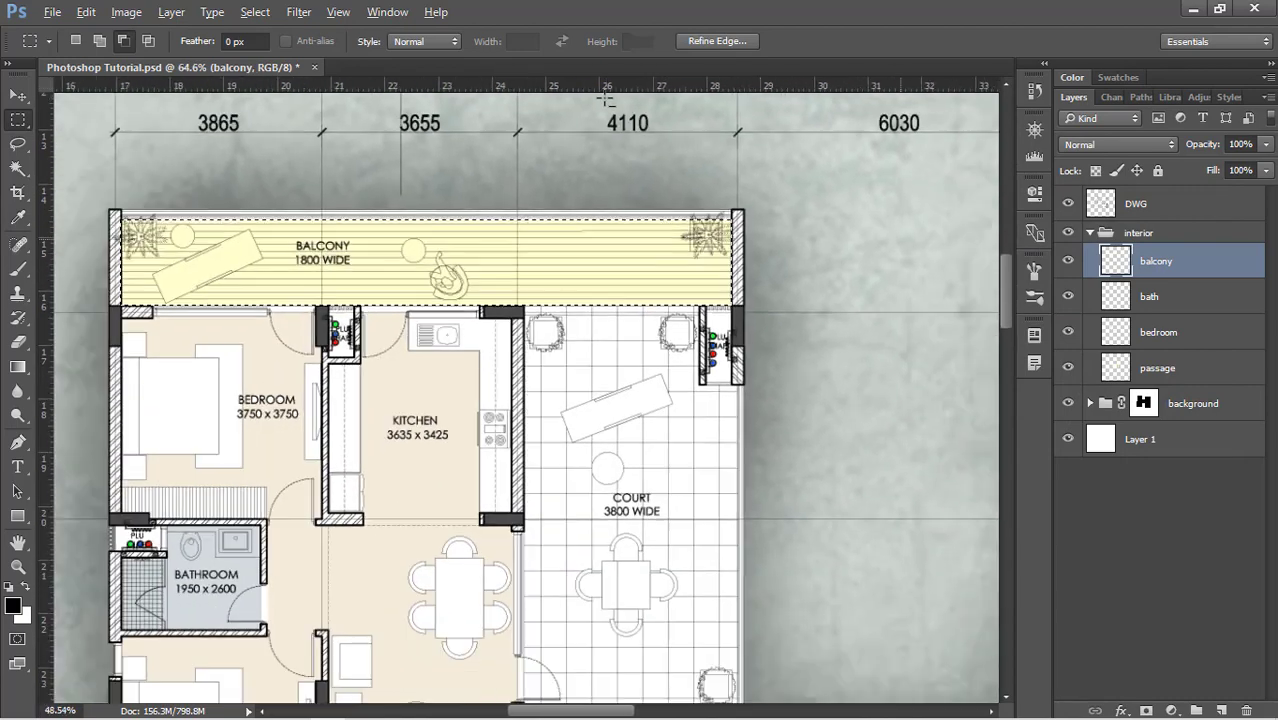
pyautogui.scroll(3, 676, 533)
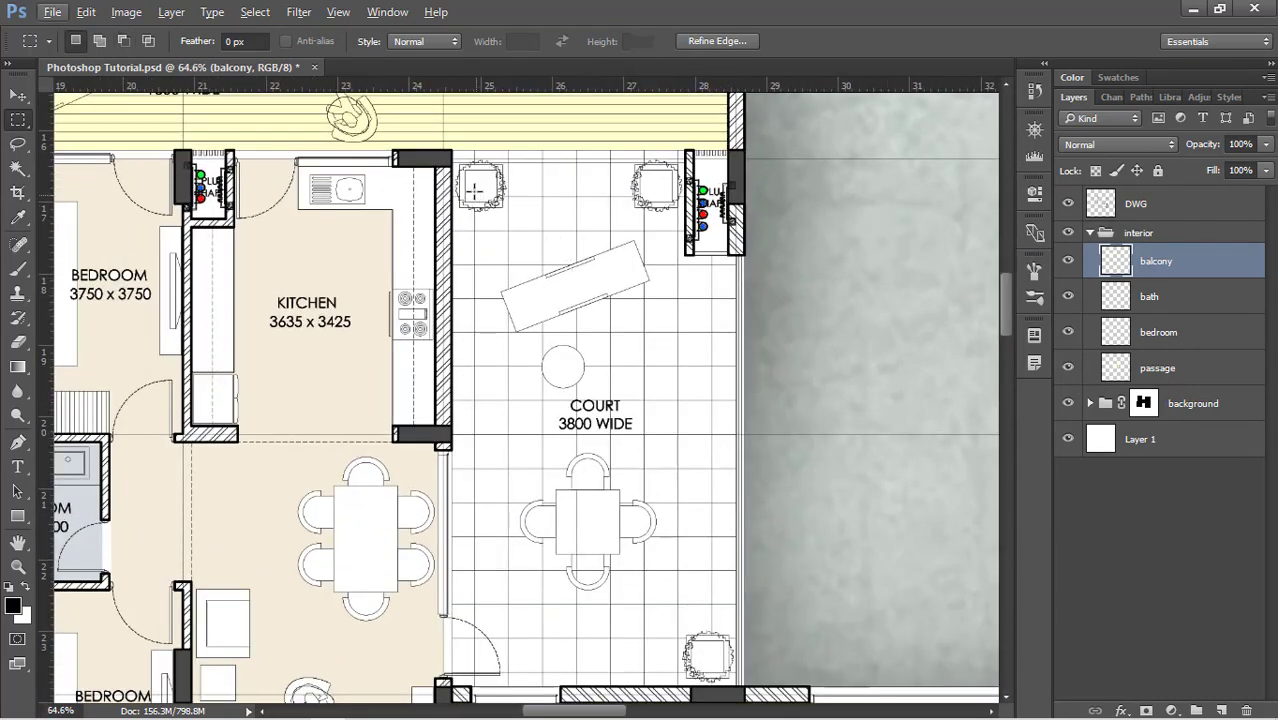
pyautogui.scroll(4, 817, 628)
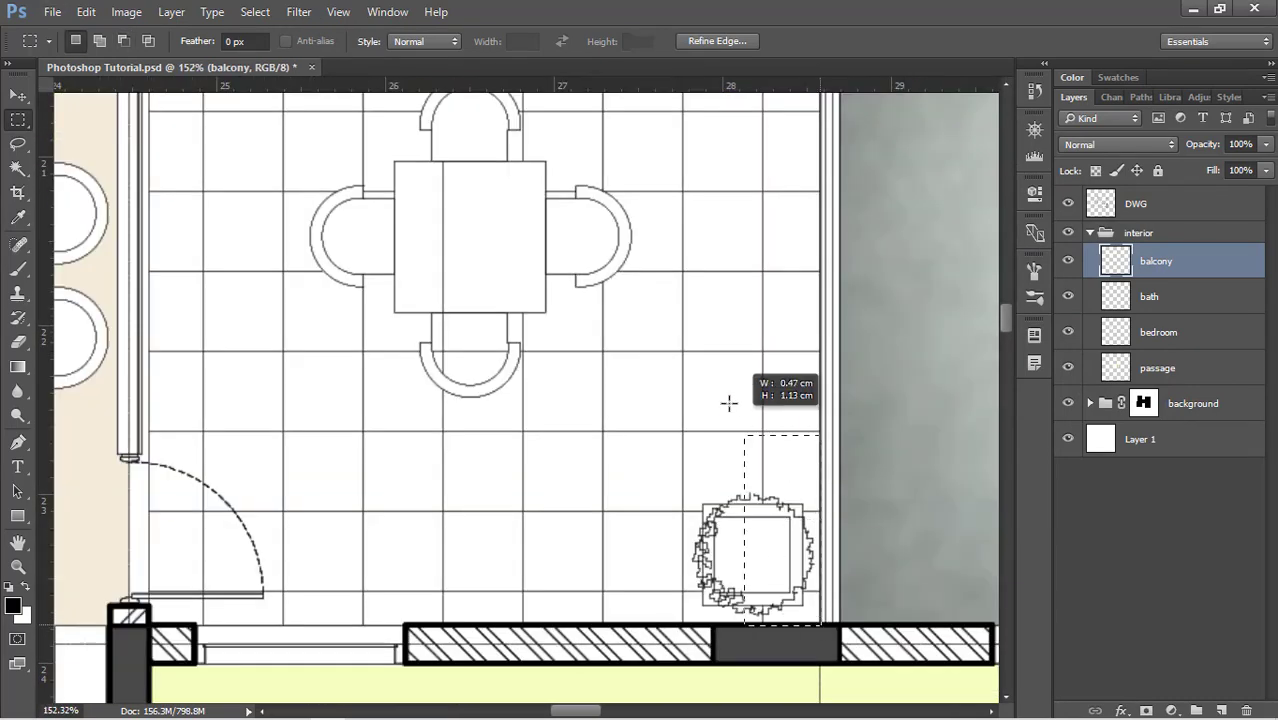
pyautogui.moveTo(728, 403); pyautogui.dragTo(157, 280)
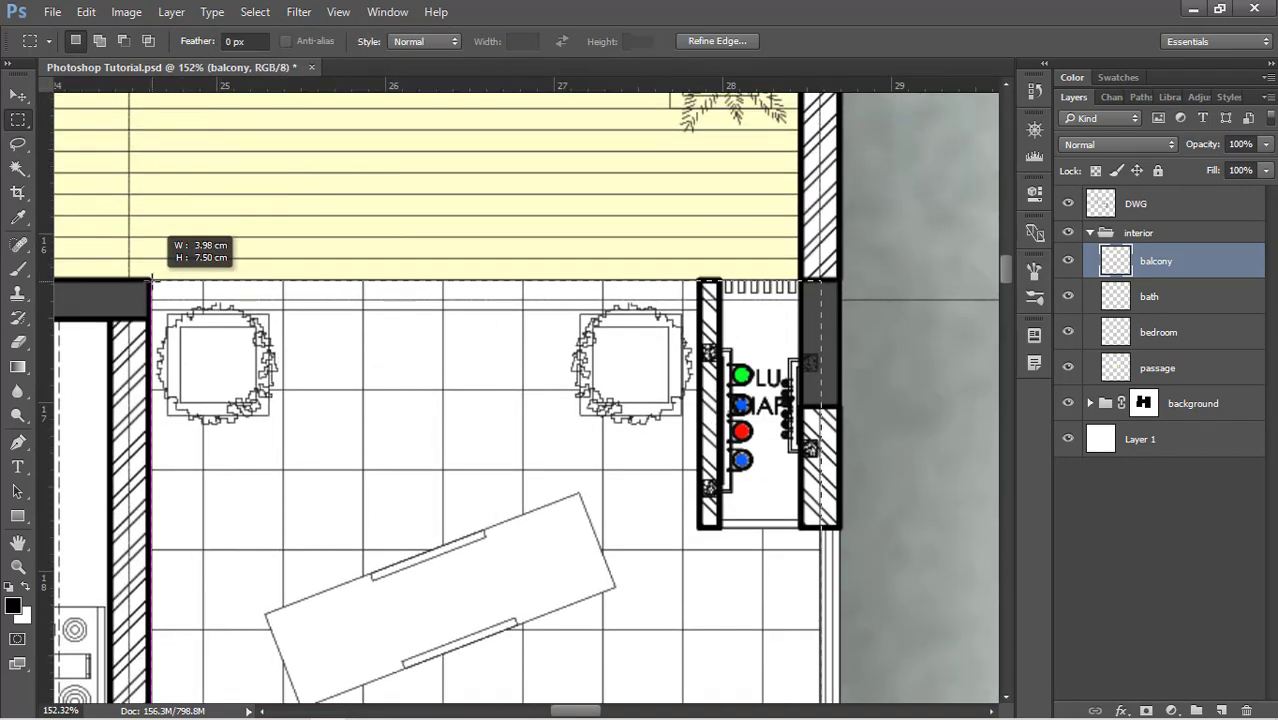
# Step: Subtract the plumbing shaft at the corner of the 3800 wide court from the rectangular court selection
pyautogui.press('alt')
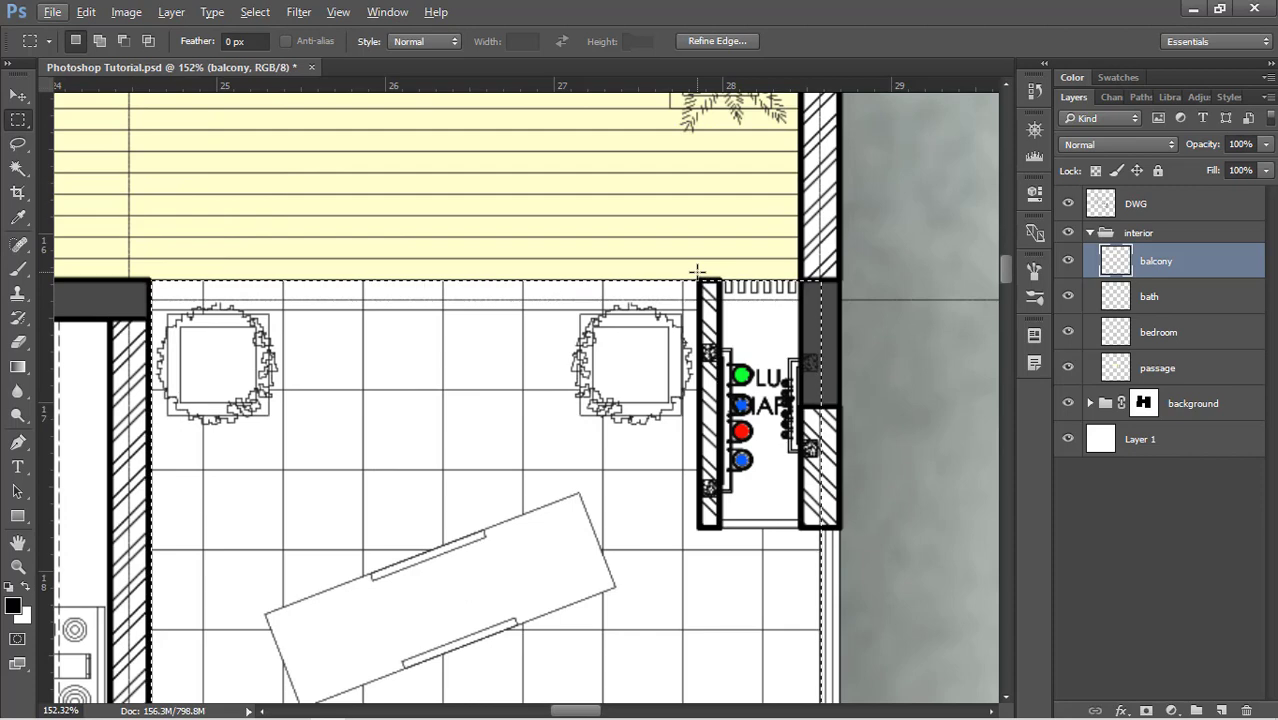
pyautogui.press('alt')
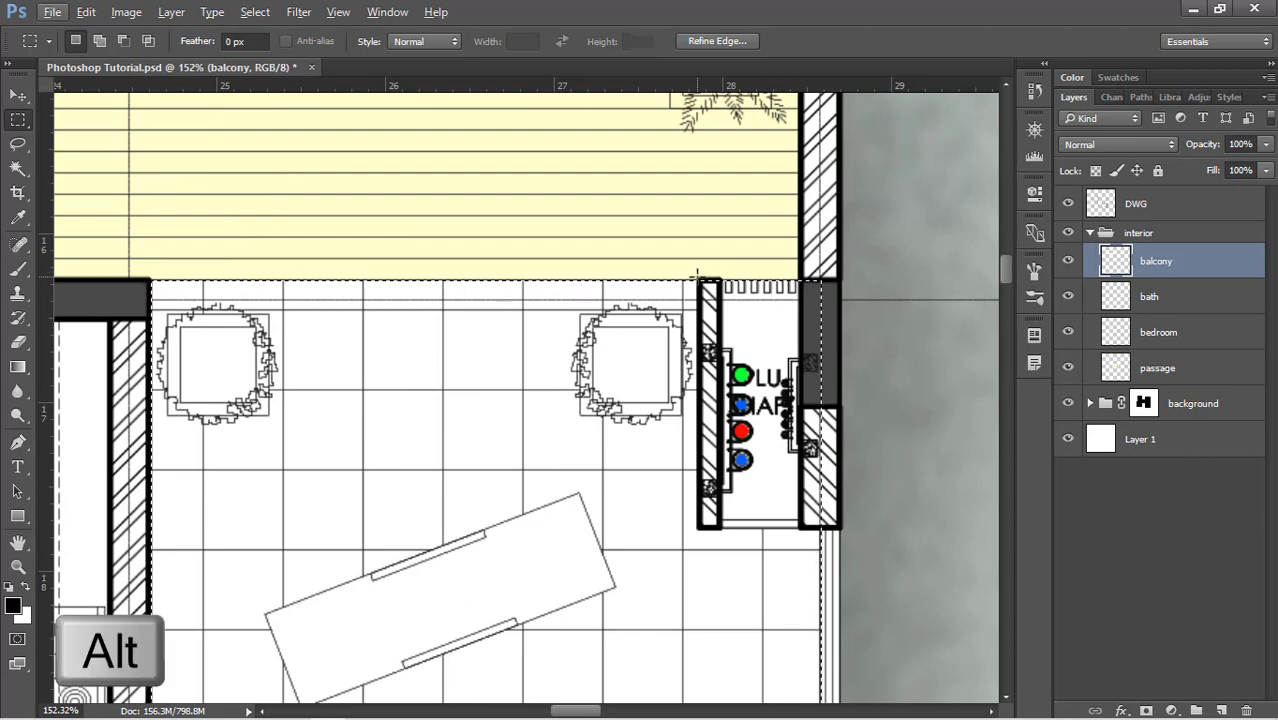
pyautogui.moveTo(697, 278); pyautogui.dragTo(843, 532)
pyautogui.scroll(-5, 782, 146)
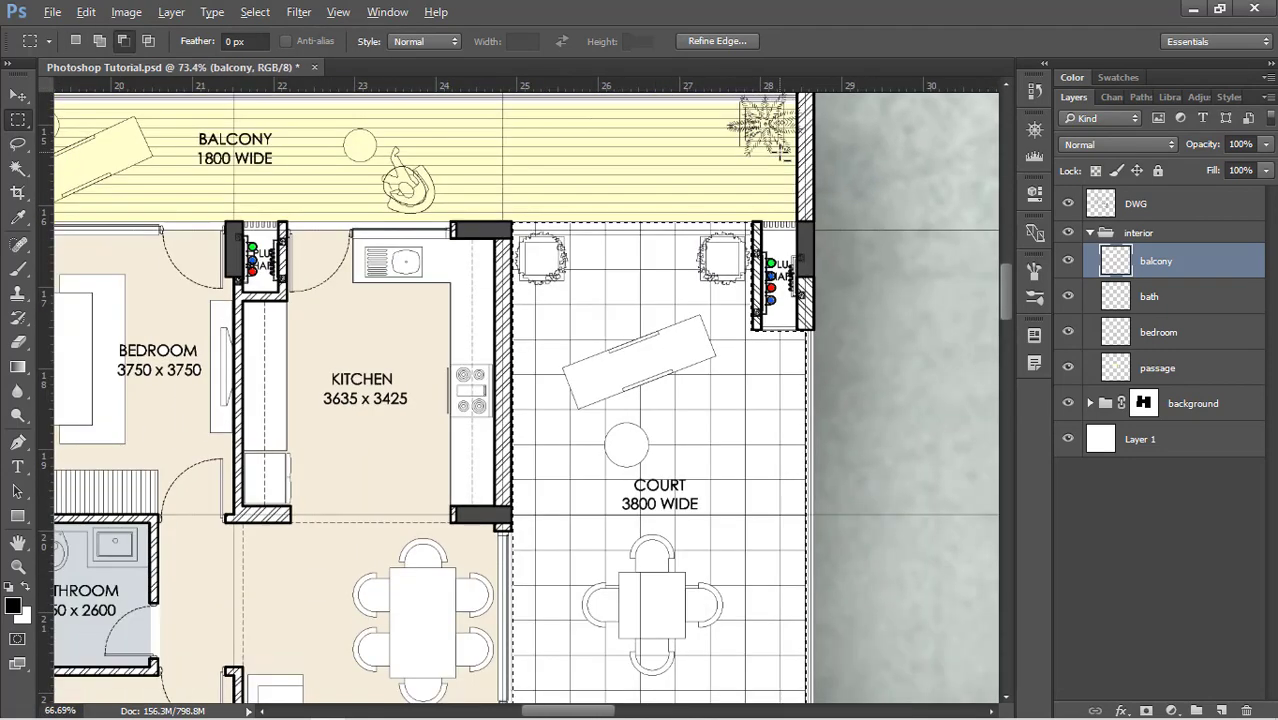
pyautogui.scroll(-2, 782, 148)
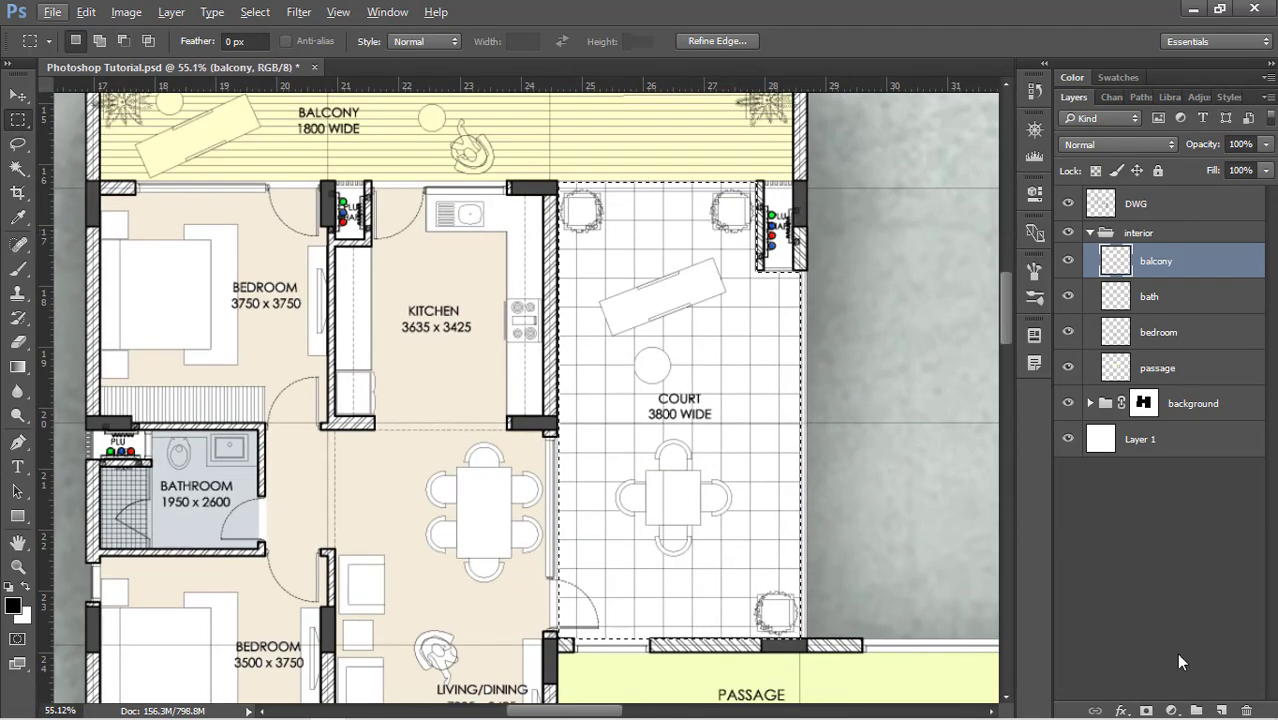
# Step: Create a new layer above the balcony layer in the interior group and name it green
pyautogui.click(1221, 710)
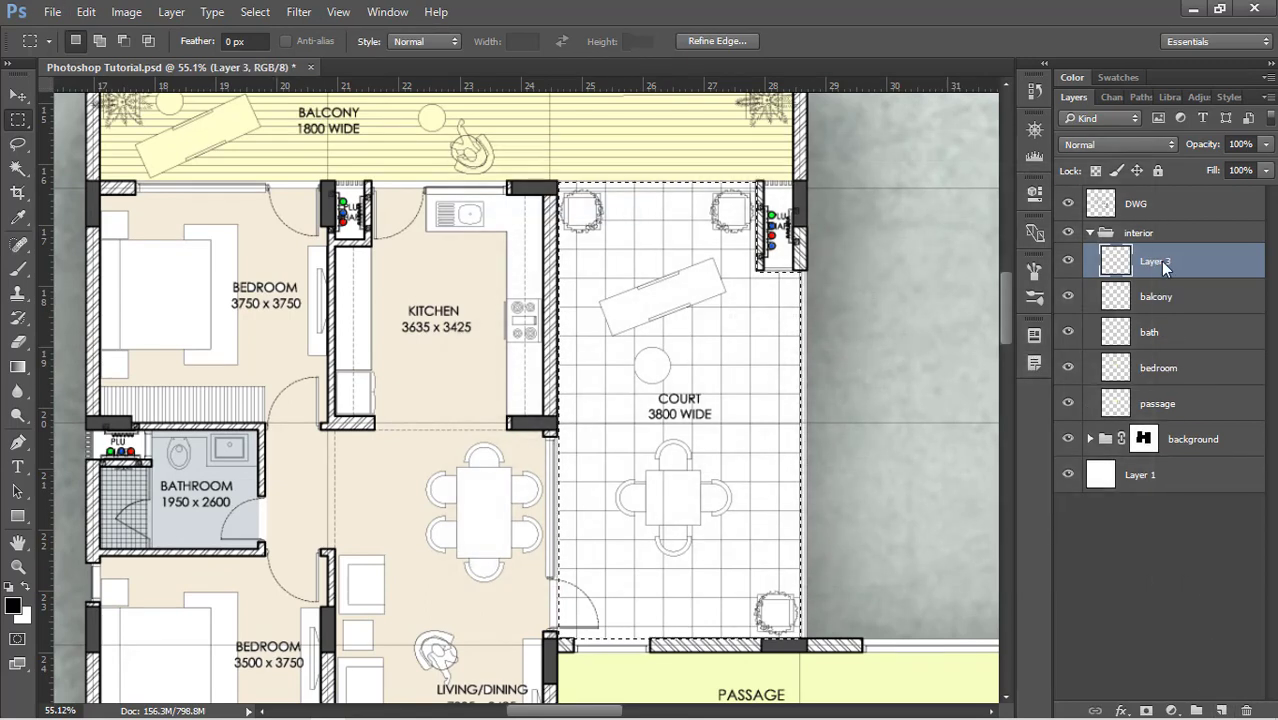
pyautogui.doubleClick(1163, 261)
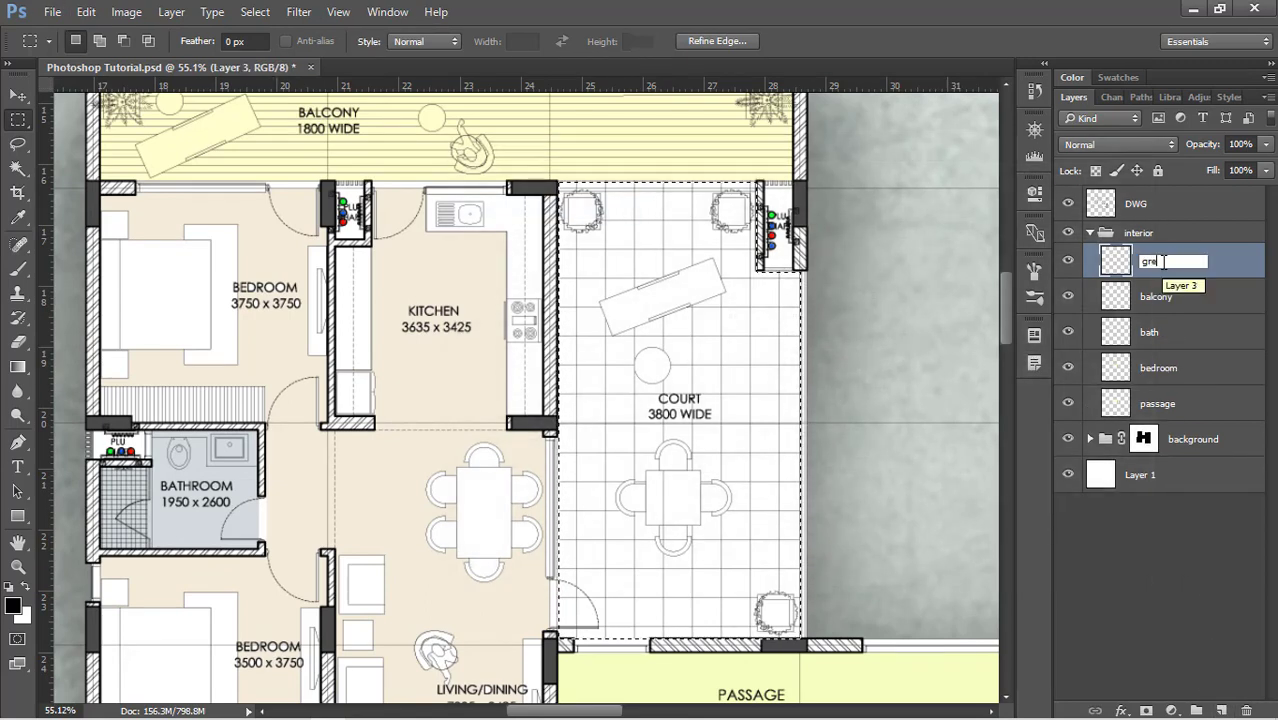
pyautogui.write('green')
pyautogui.press('Return')
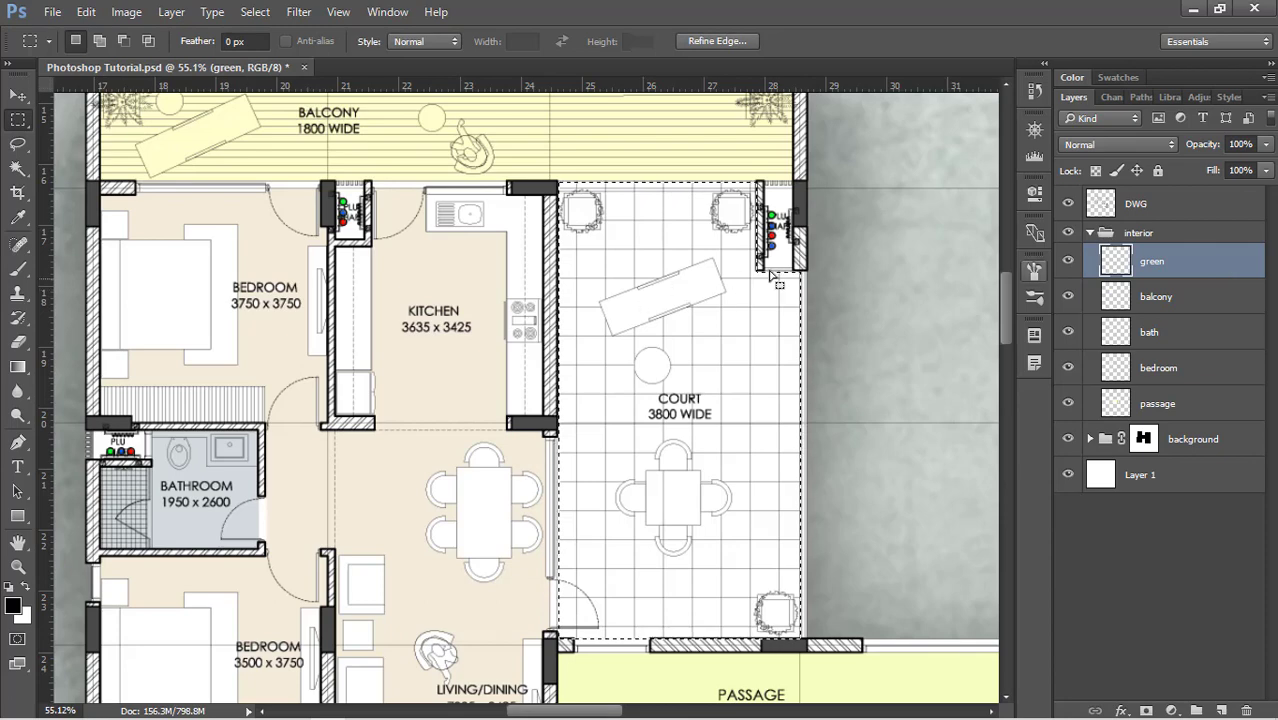
# Step: Fill the selected court on the green layer with pale green cee8cc (hue 116, saturation 12, brightness 91)
pyautogui.hotkey('shift', 'BackSpace')
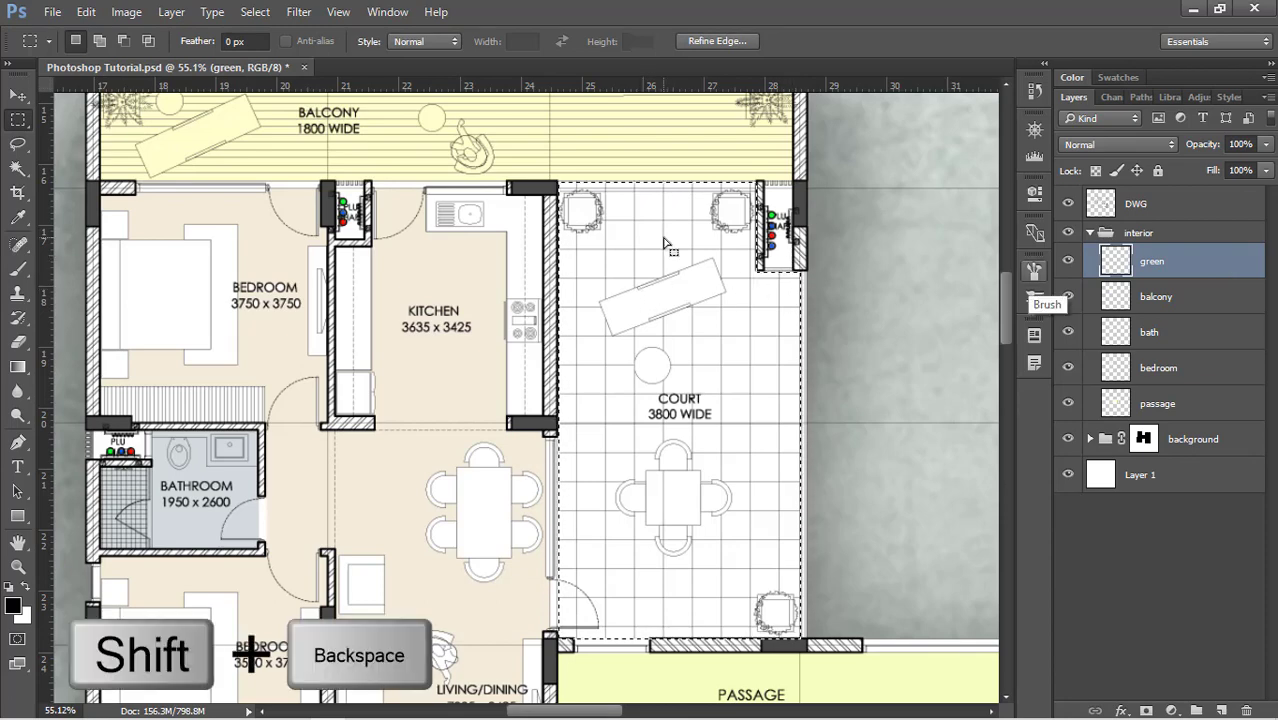
pyautogui.click(873, 285)
pyautogui.click(873, 285)
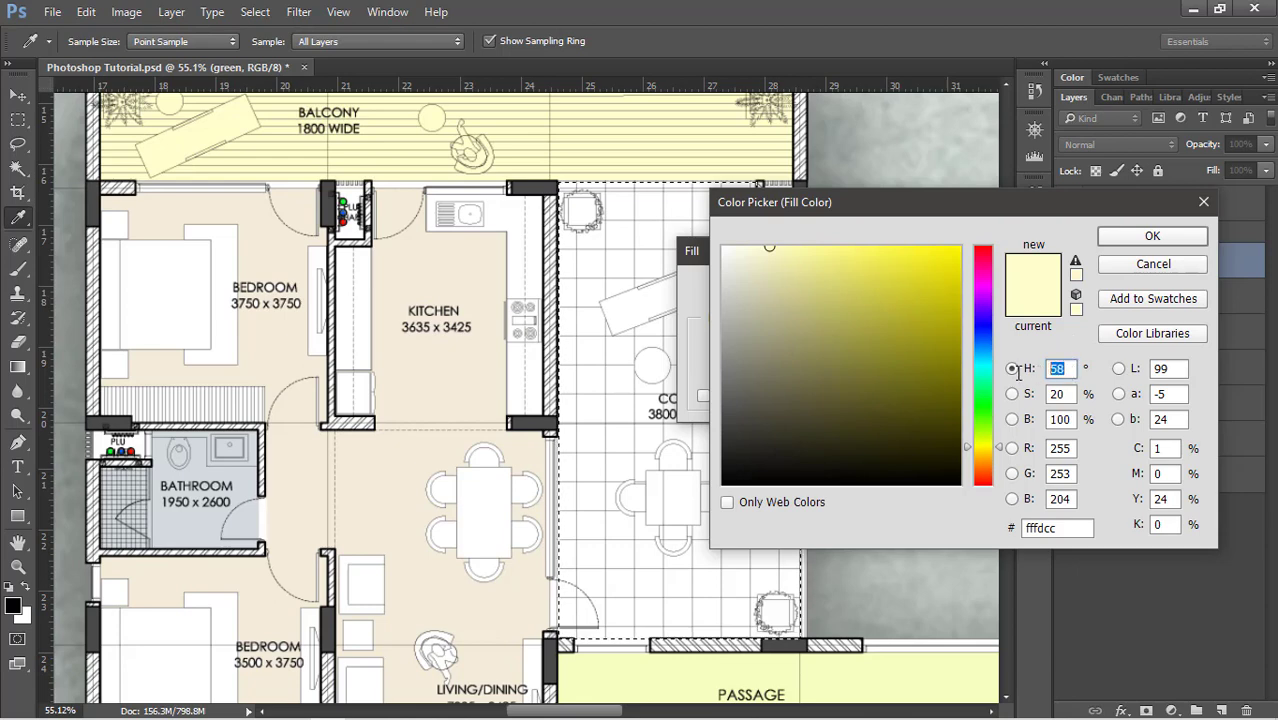
pyautogui.write('116')
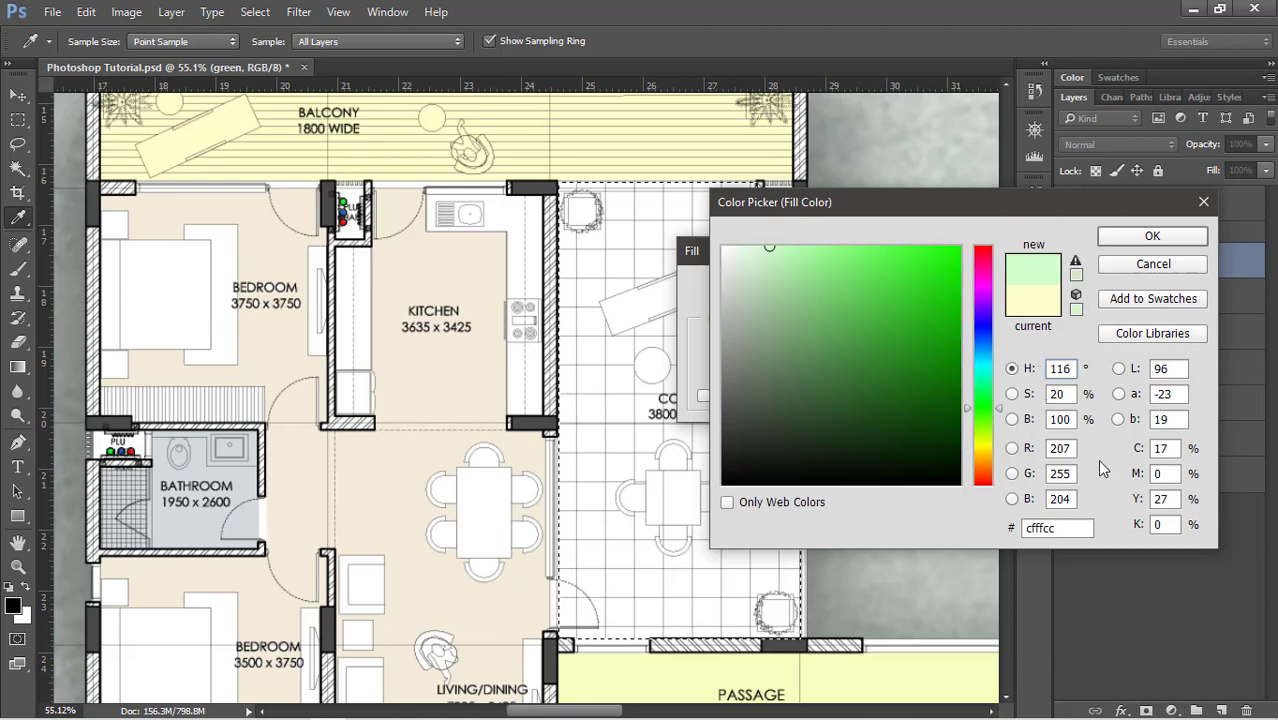
pyautogui.write('12')
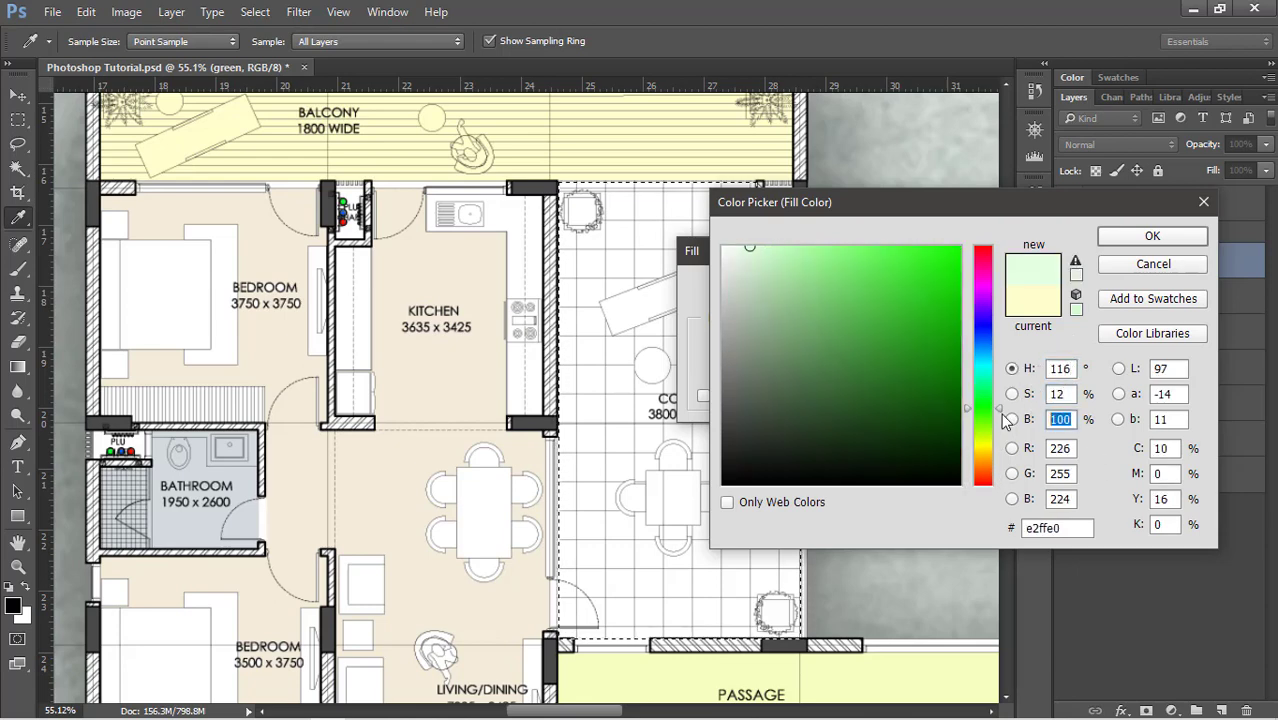
pyautogui.write('91')
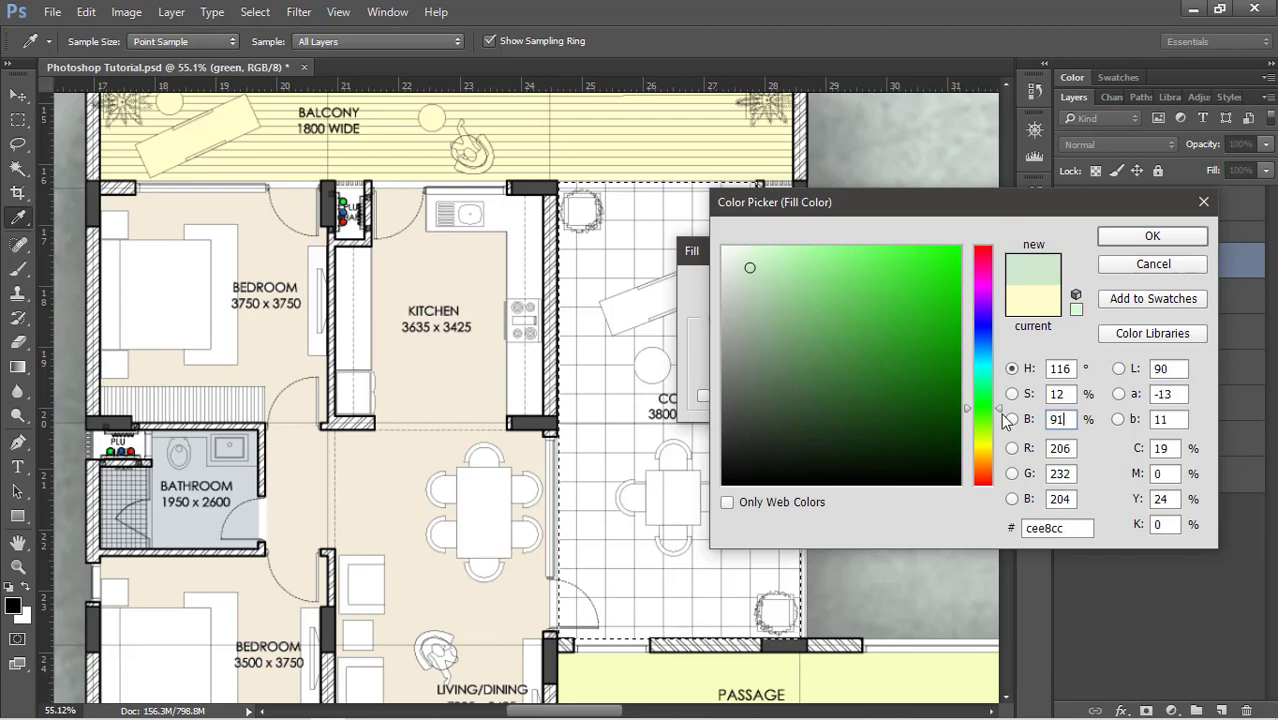
pyautogui.click(1129, 237)
pyautogui.click(973, 287)
pyautogui.press('m')
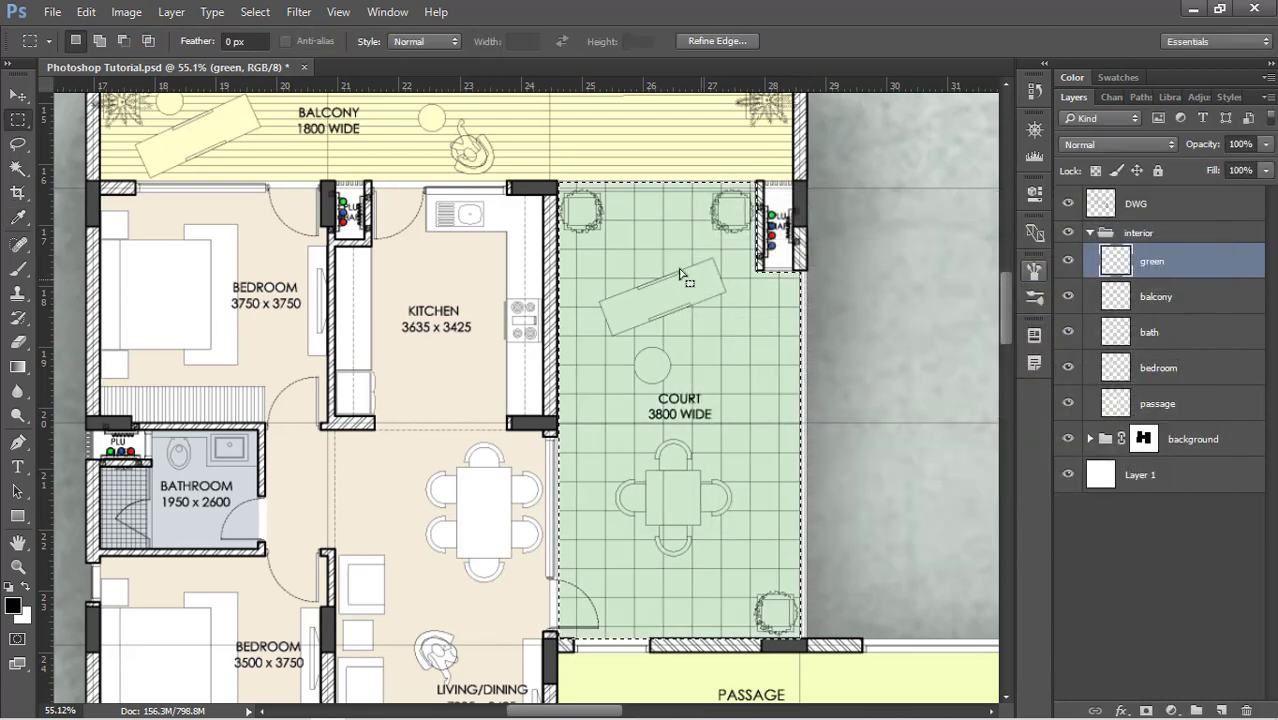
# Step: Duplicate the green, balcony, bath and bedroom layers together and place the copies over the uncoloured flat directly below the coloured one
pyautogui.scroll(-2, 871, 544)
pyautogui.scroll(-5, 871, 544)
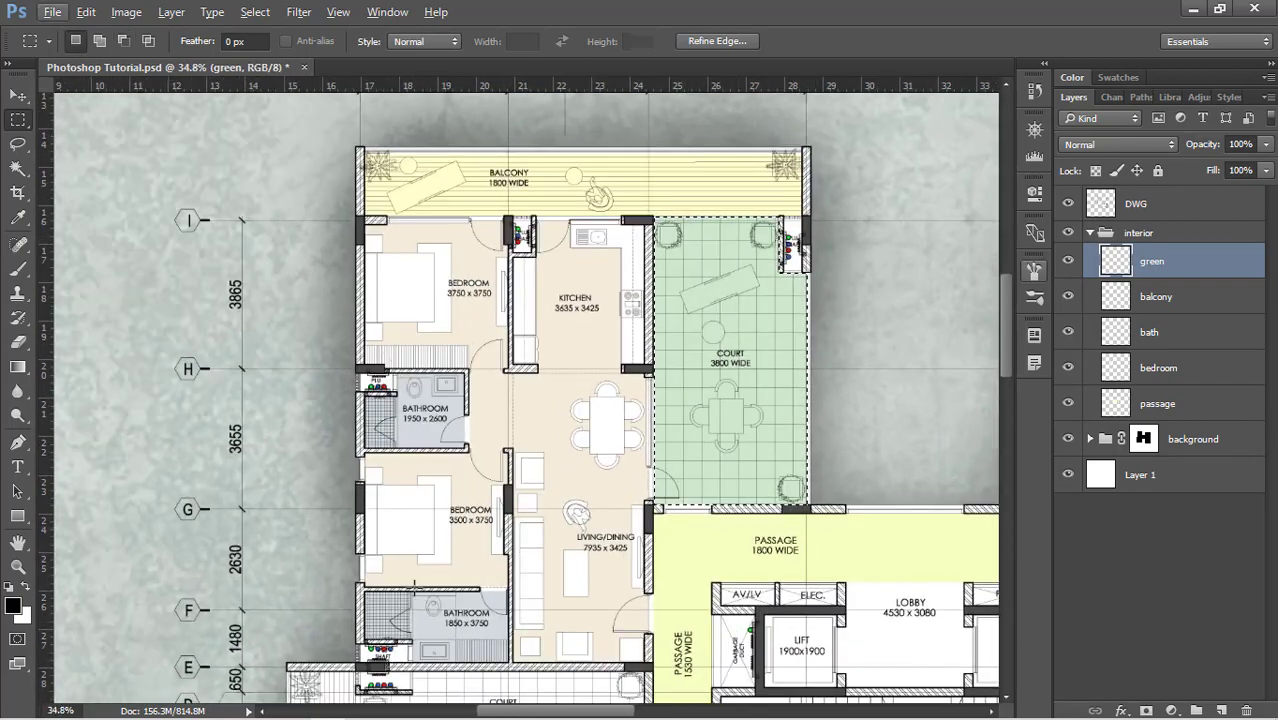
pyautogui.scroll(-3, 443, 175)
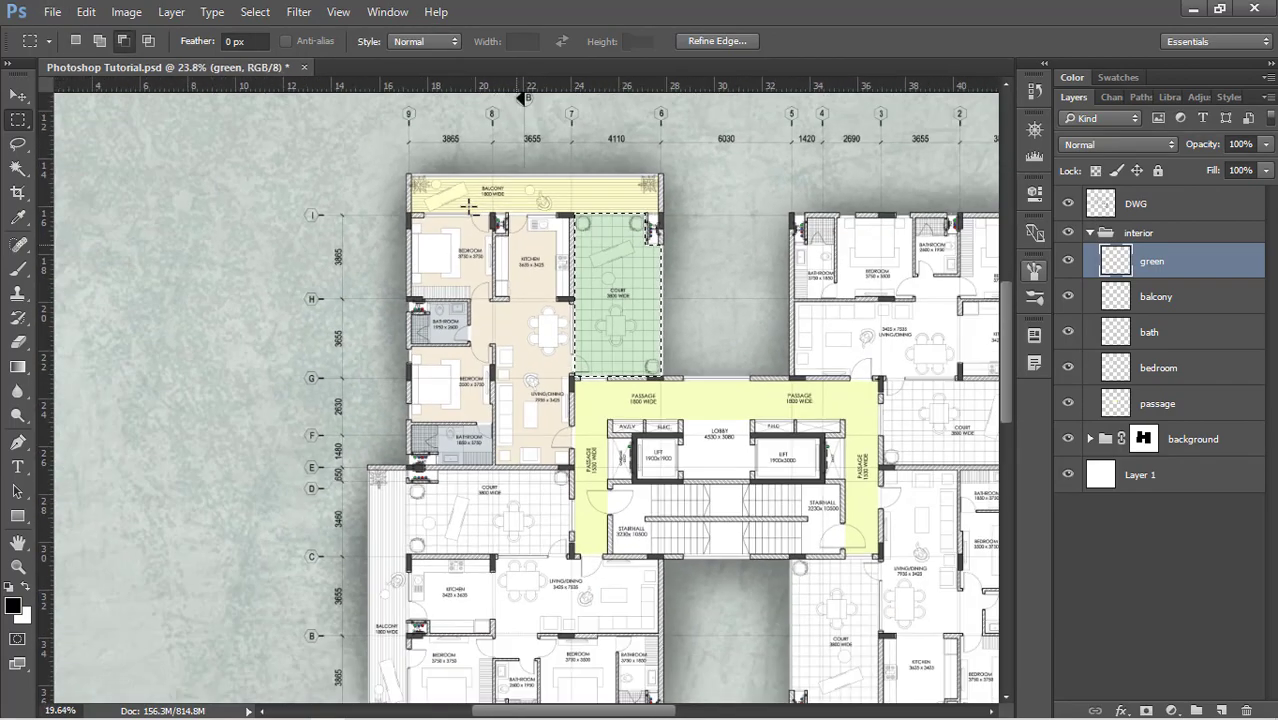
pyautogui.scroll(2, 490, 333)
pyautogui.scroll(3, 490, 333)
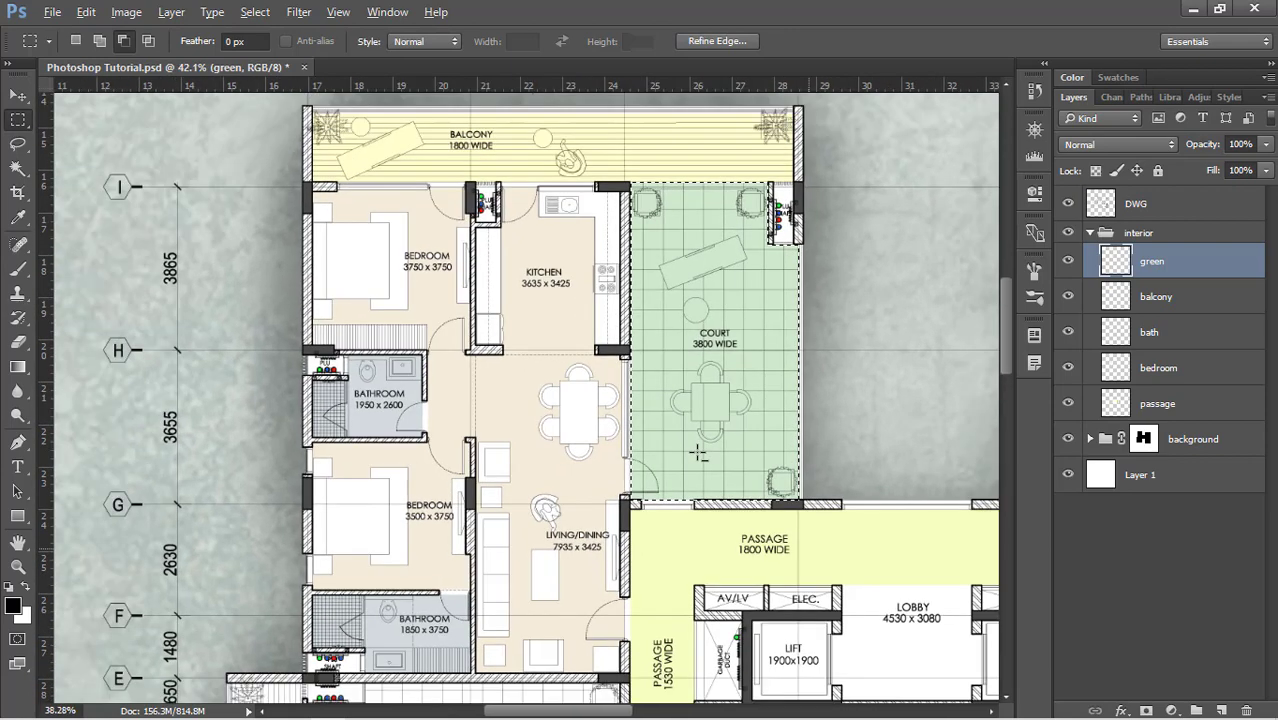
pyautogui.scroll(2, 728, 406)
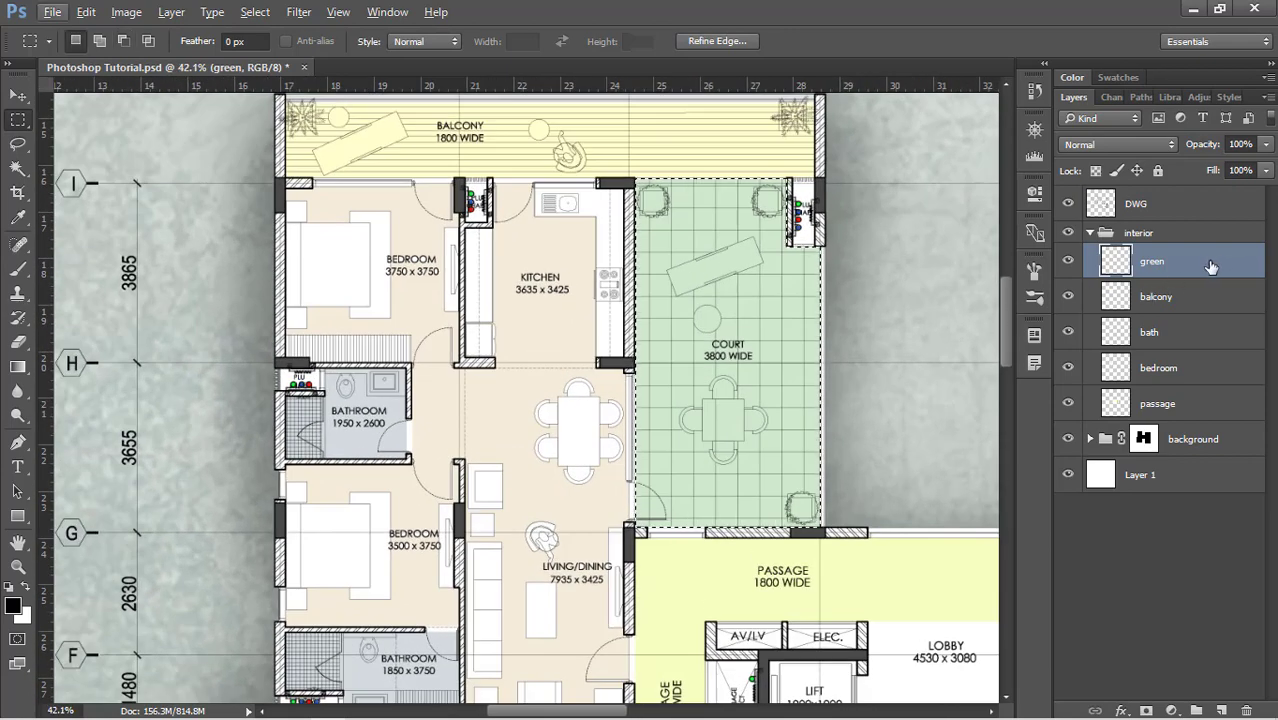
pyautogui.keyDown('shift'); pyautogui.click(1186, 368); pyautogui.keyUp('shift')
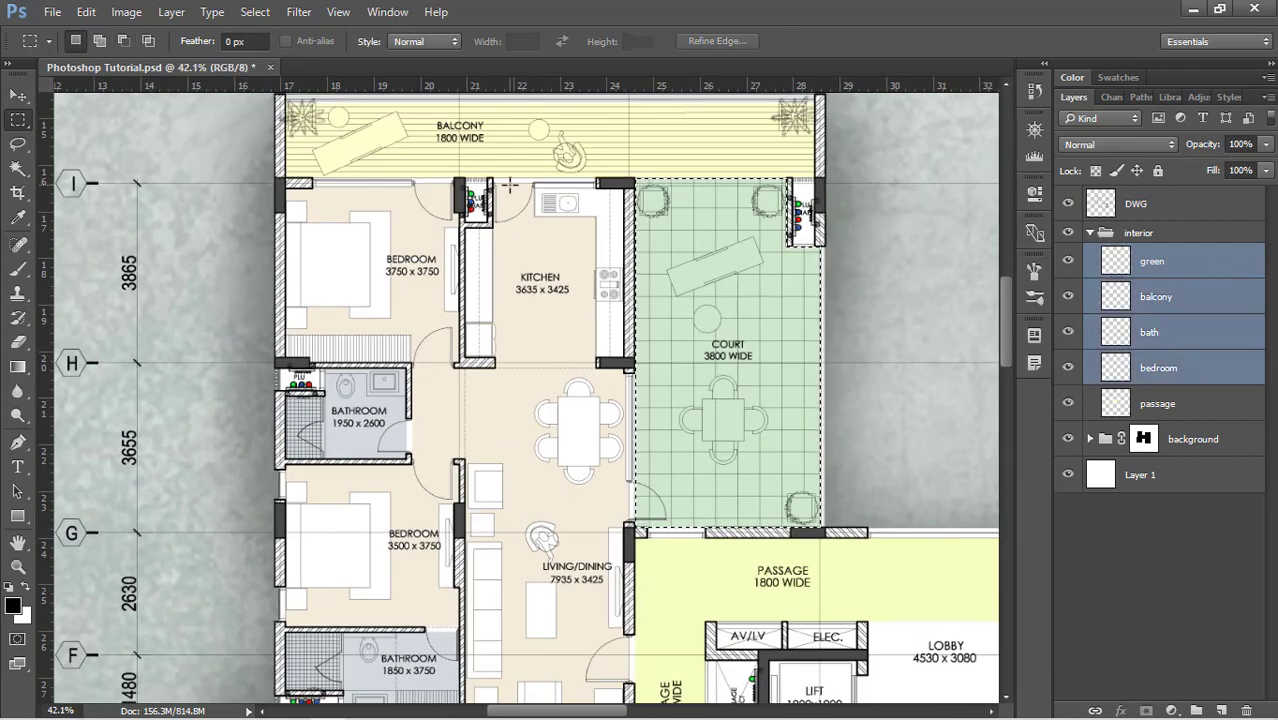
pyautogui.press('v')
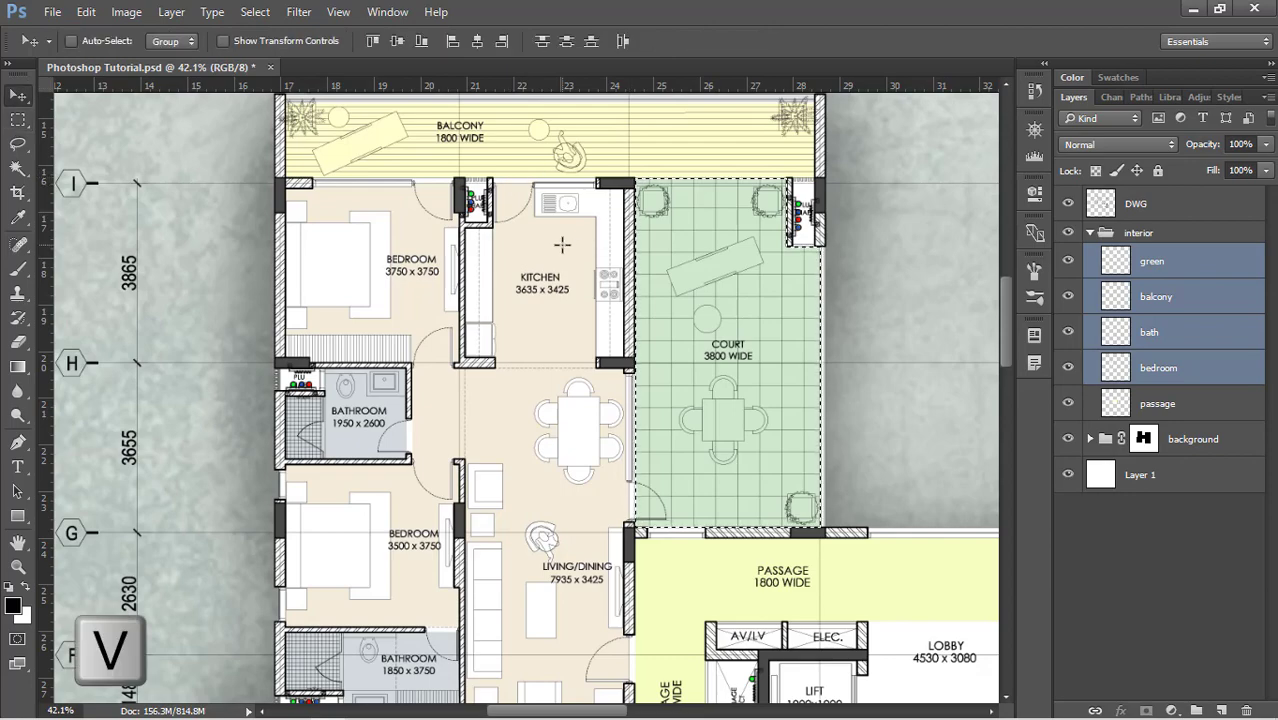
pyautogui.scroll(-5, 551, 163)
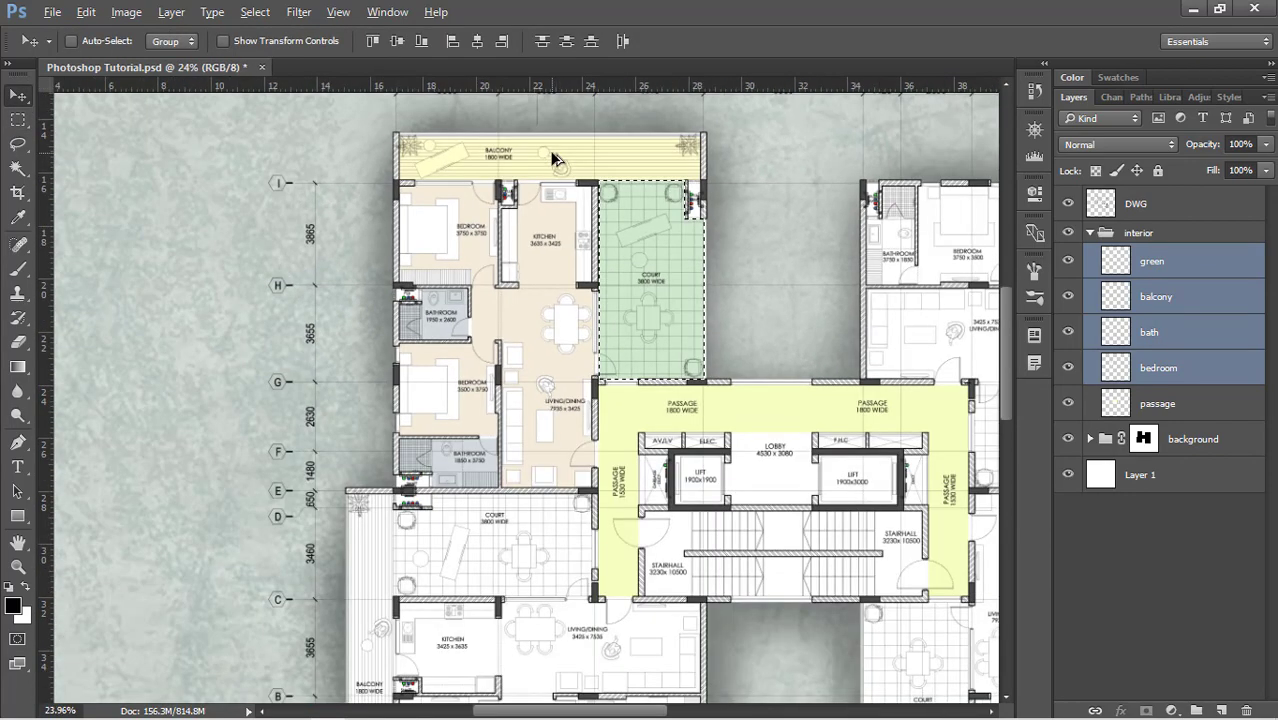
pyautogui.scroll(-1, 404, 238)
pyautogui.press('alt')
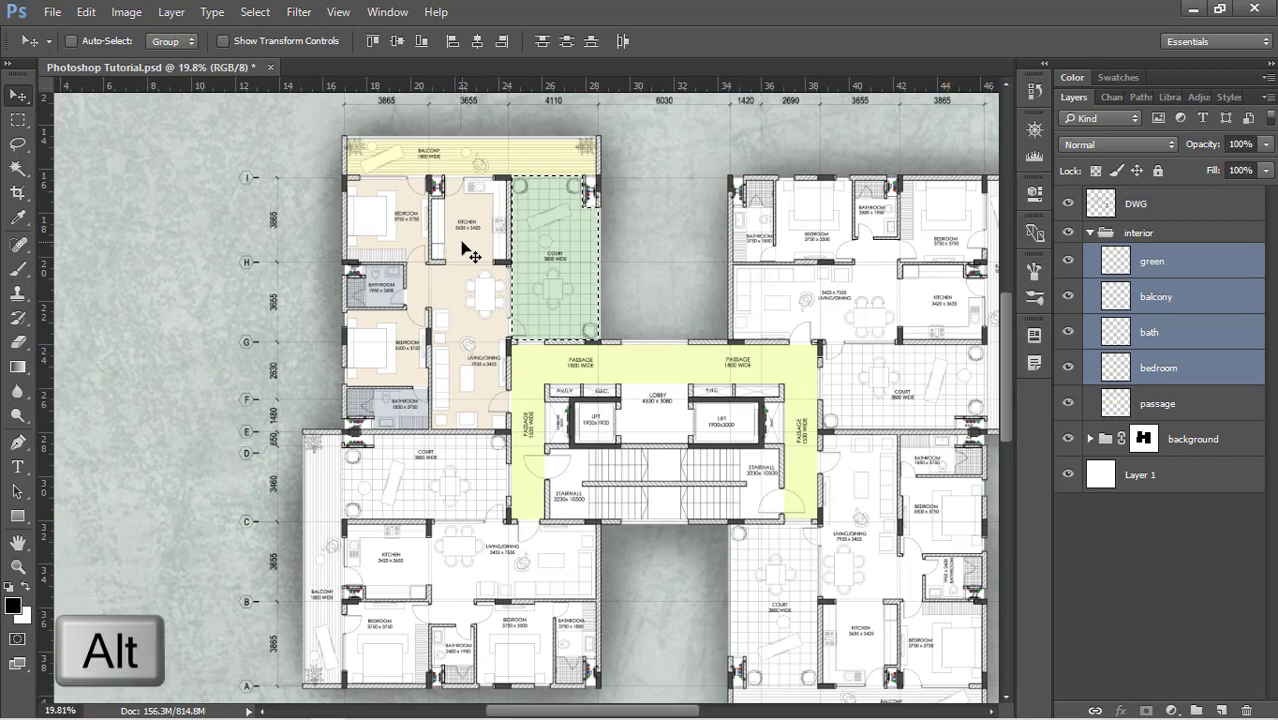
pyautogui.moveTo(455, 243); pyautogui.dragTo(423, 564)
# Step: Deselect the court marquee and rotate the four copied colour layers by -90 degrees with Free Transform
pyautogui.scroll(2, 442, 622)
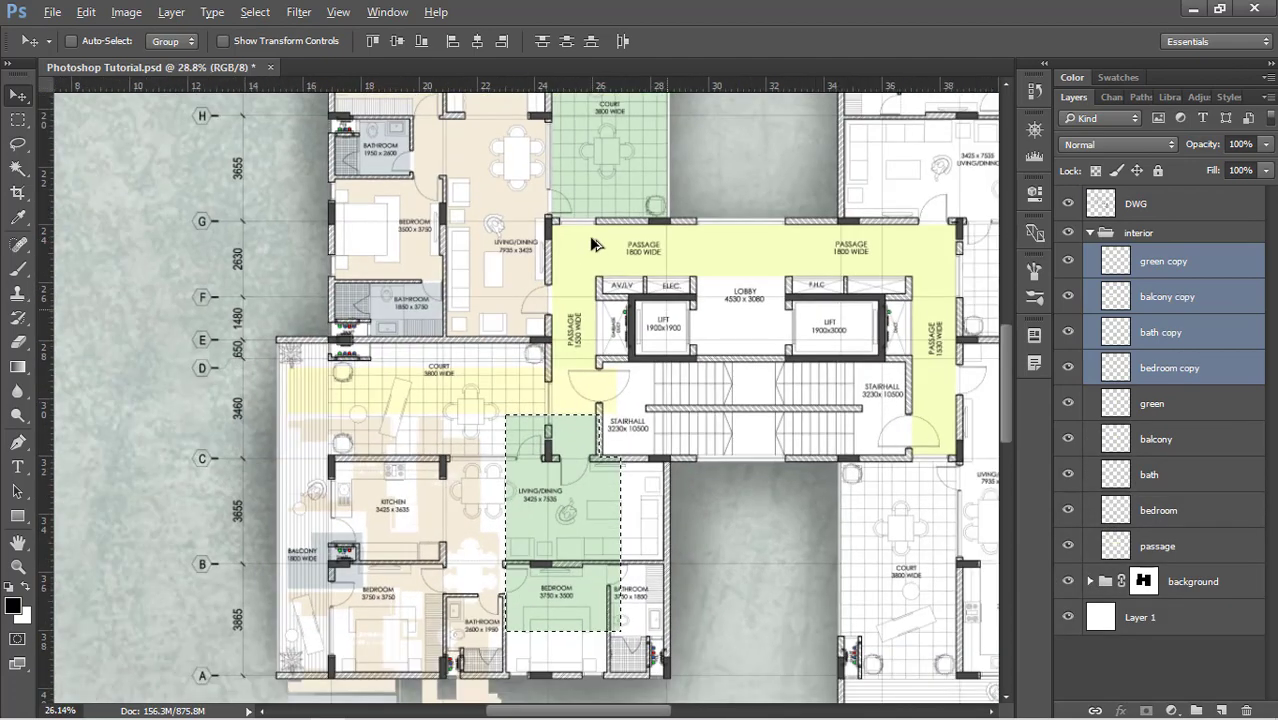
pyautogui.scroll(-2, 442, 455)
pyautogui.hotkey('ctrl', 'd')
pyautogui.scroll(2, 512, 404)
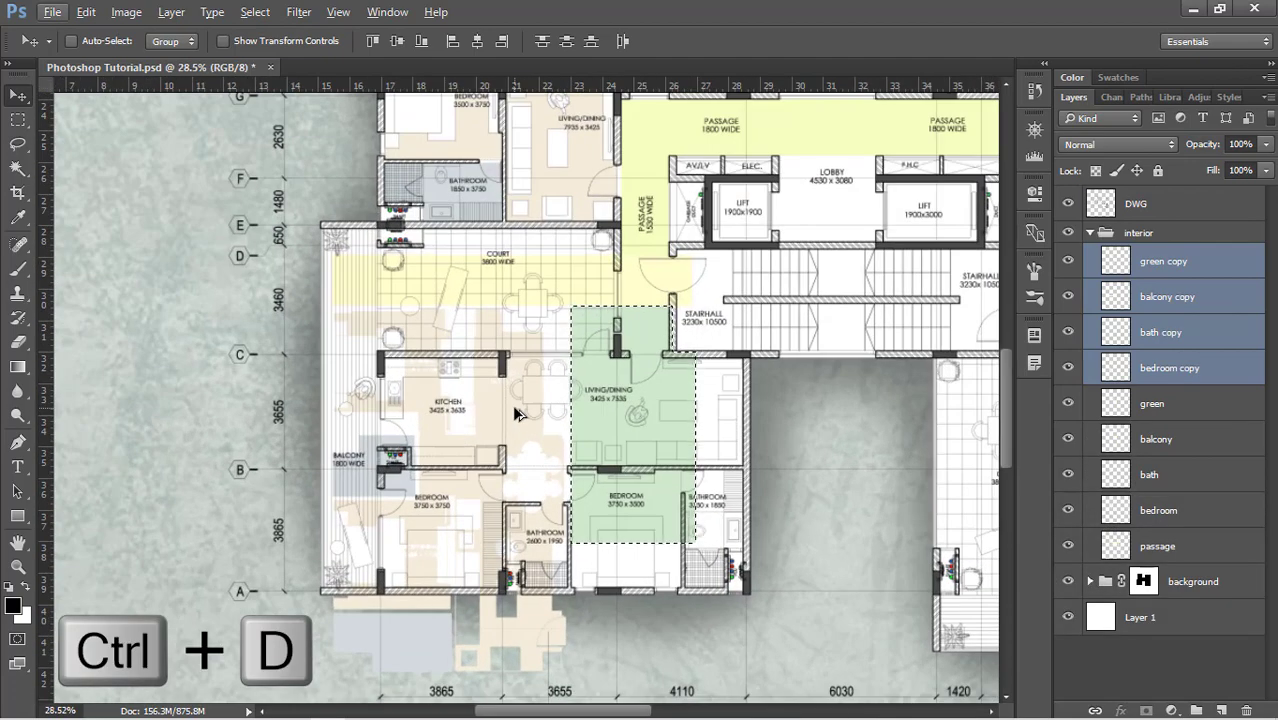
pyautogui.hotkey('ctrl', 'd')
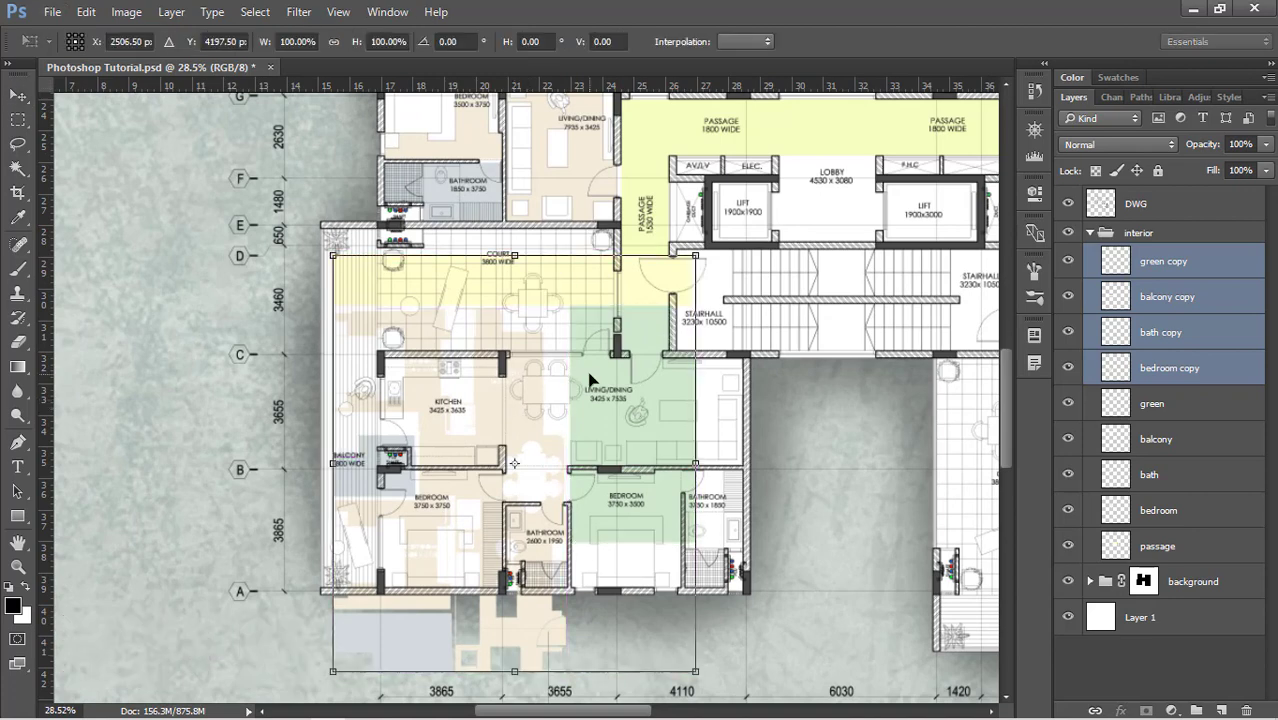
pyautogui.hotkey('ctrl', 't')
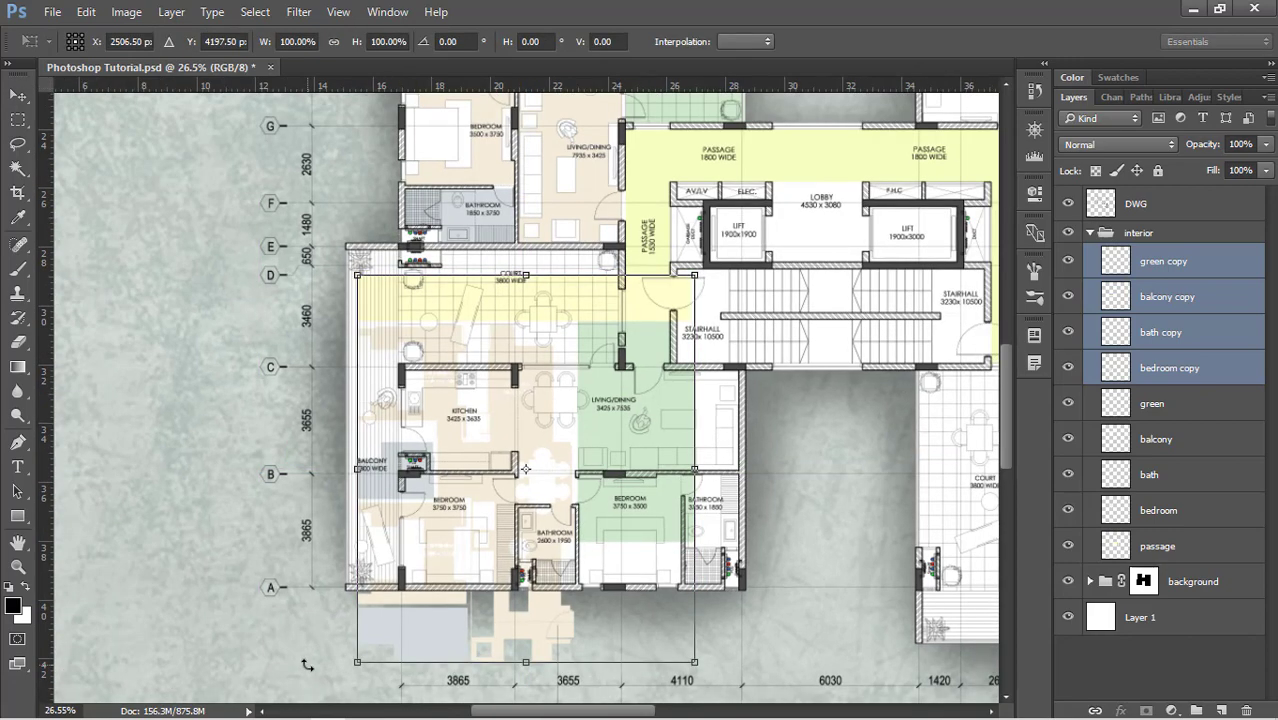
pyautogui.moveTo(307, 665); pyautogui.dragTo(725, 686)
# Step: Move the rotated colour copies until they line up with the court, balcony and room walls of the lower flat
pyautogui.scroll(5, 403, 245)
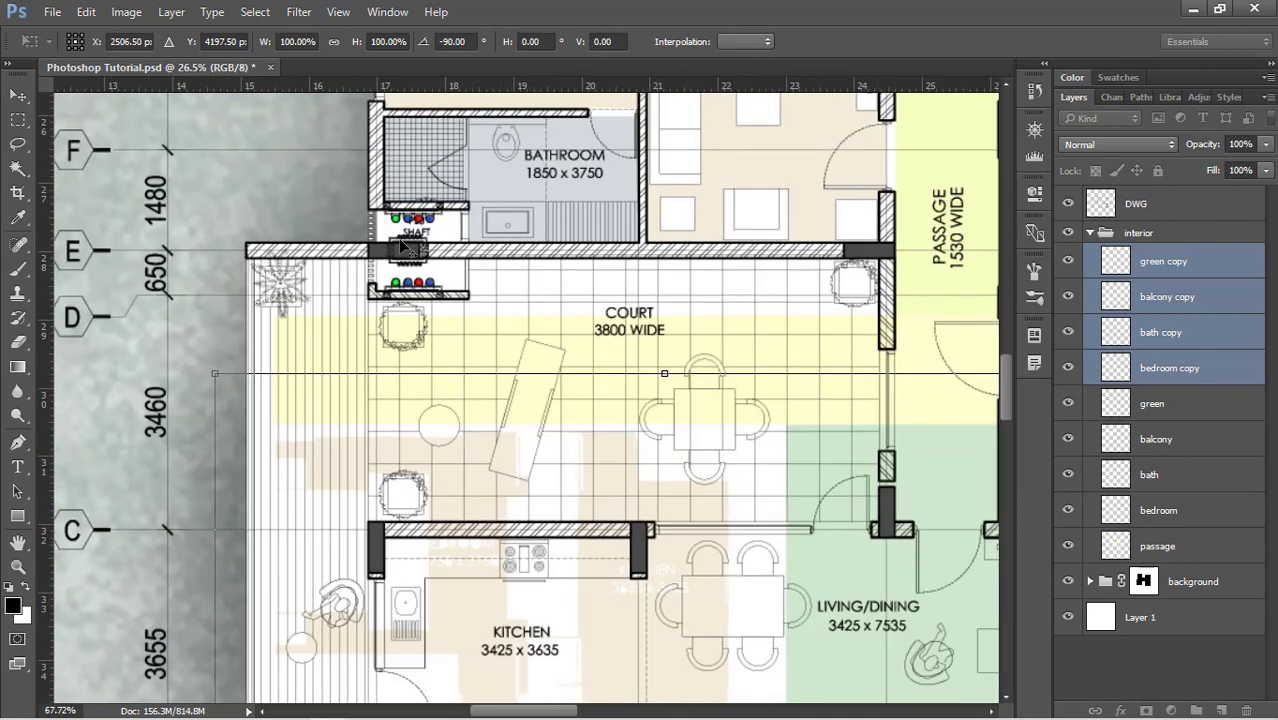
pyautogui.scroll(1, 403, 245)
pyautogui.moveTo(472, 525); pyautogui.dragTo(502, 397)
pyautogui.scroll(5, 440, 300)
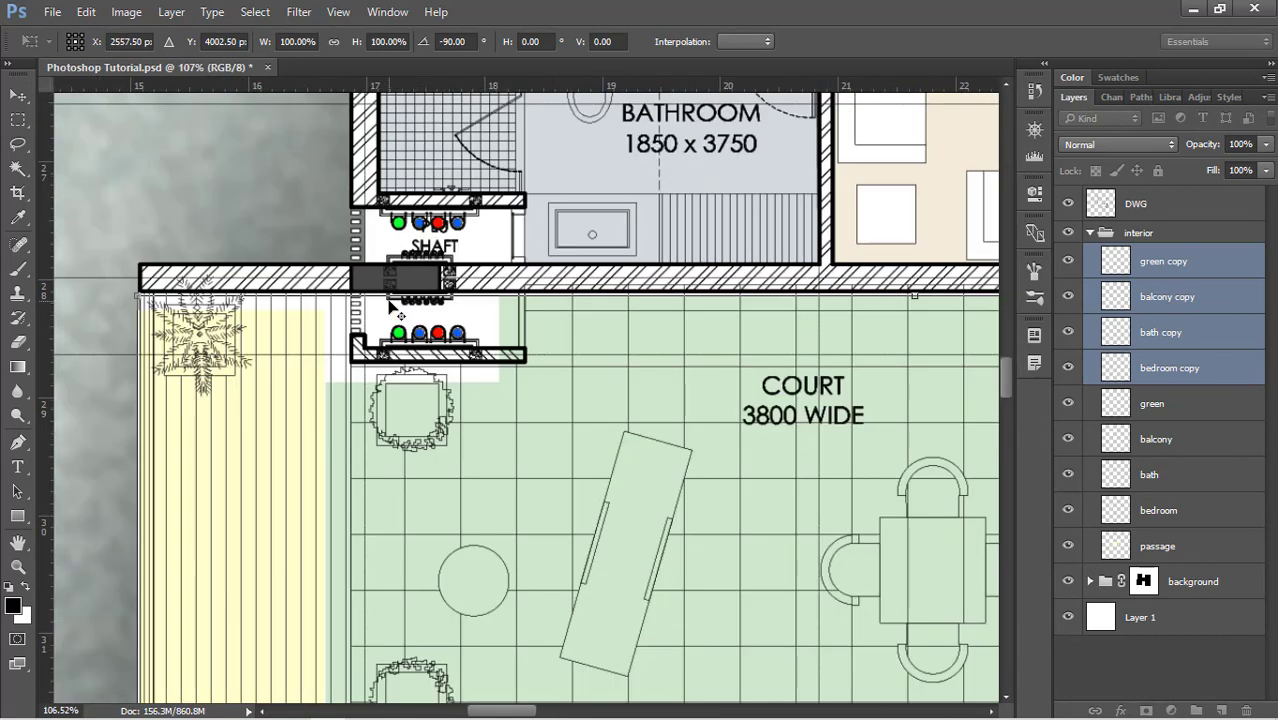
pyautogui.moveTo(700, 335); pyautogui.dragTo(696, 363)
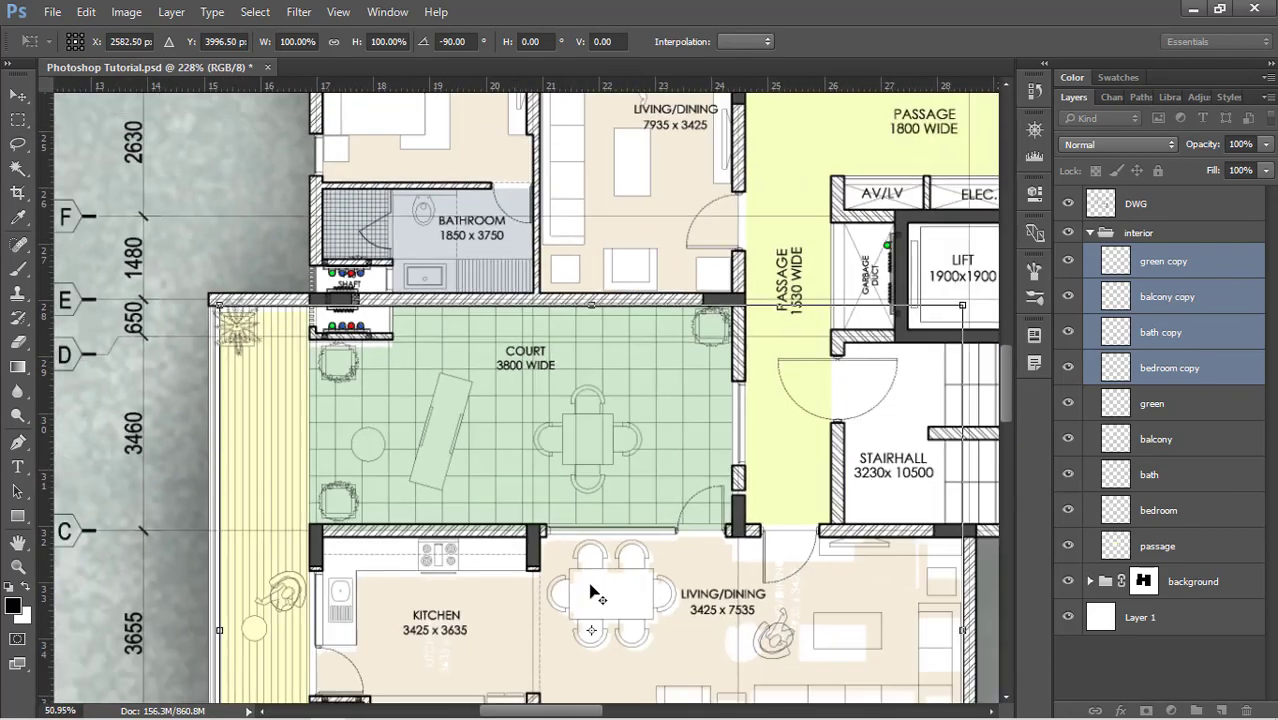
pyautogui.press('Return')
# Step: Adjust the balcony copy with Free Transform, moving its upper edge up to the wall along grid line E
pyautogui.scroll(2, 355, 260)
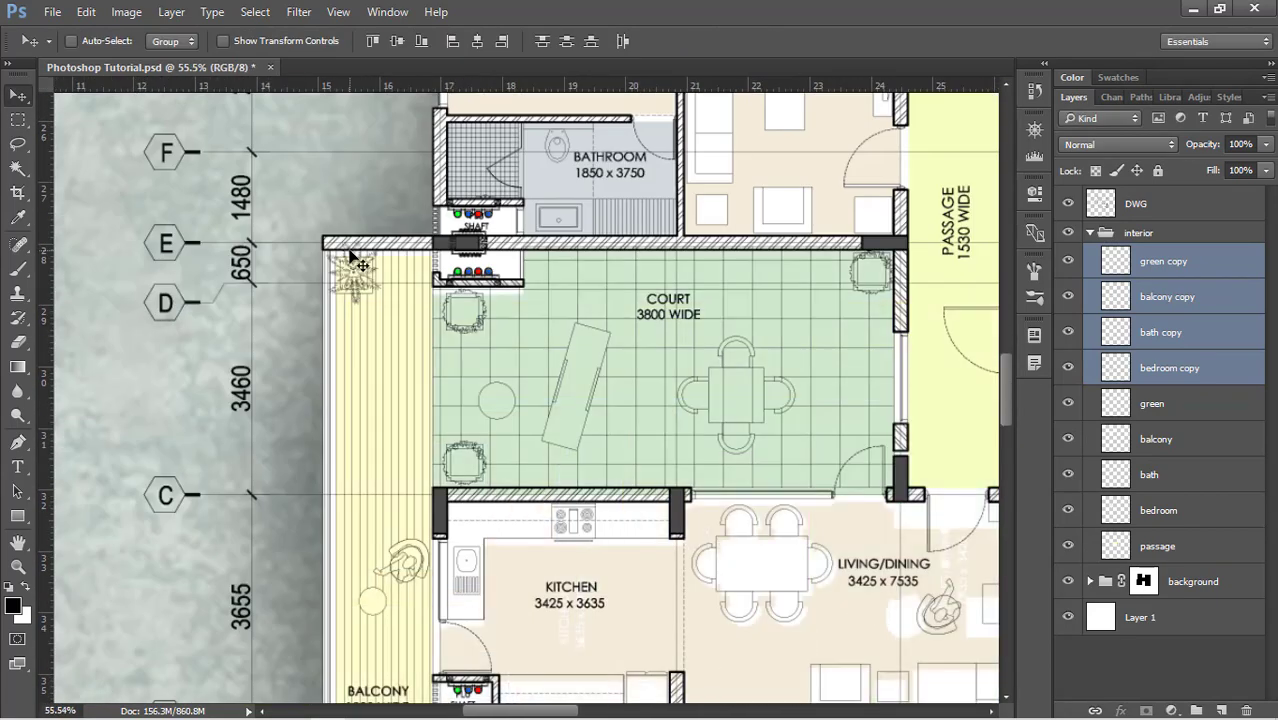
pyautogui.scroll(5, 352, 258)
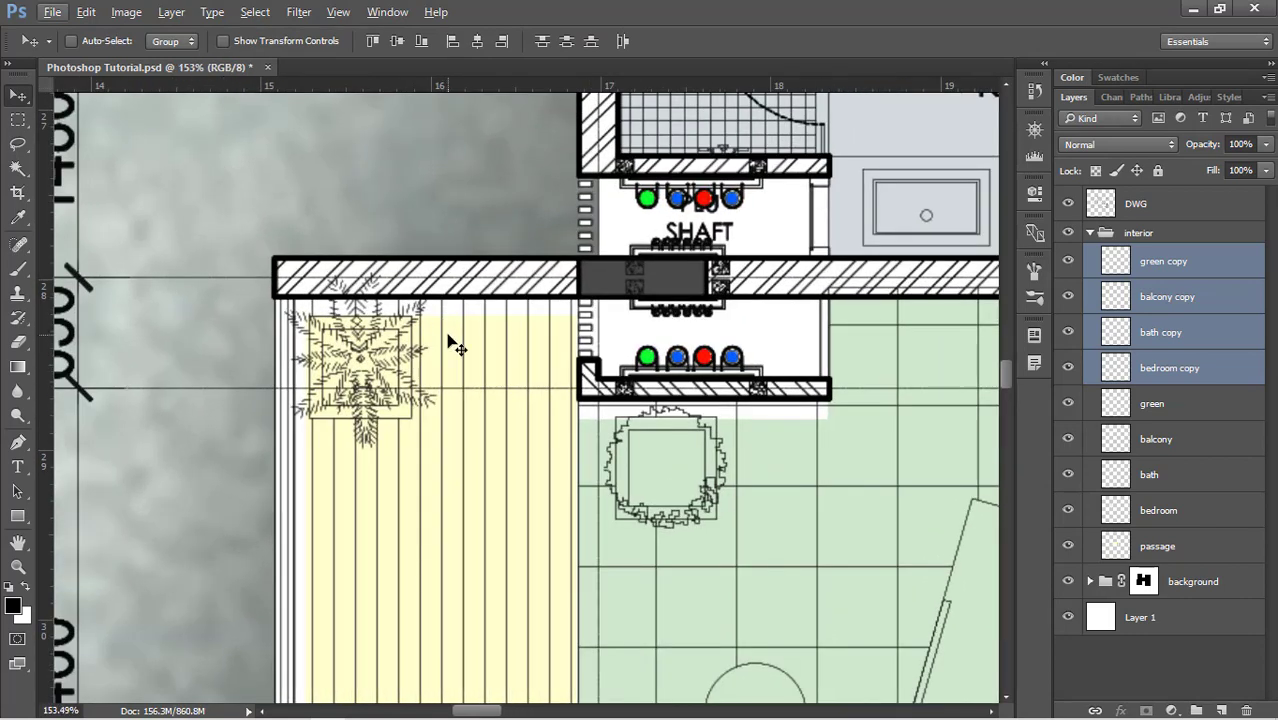
pyautogui.click(519, 370)
pyautogui.hotkey('ctrl', 't')
pyautogui.scroll(3, 614, 367)
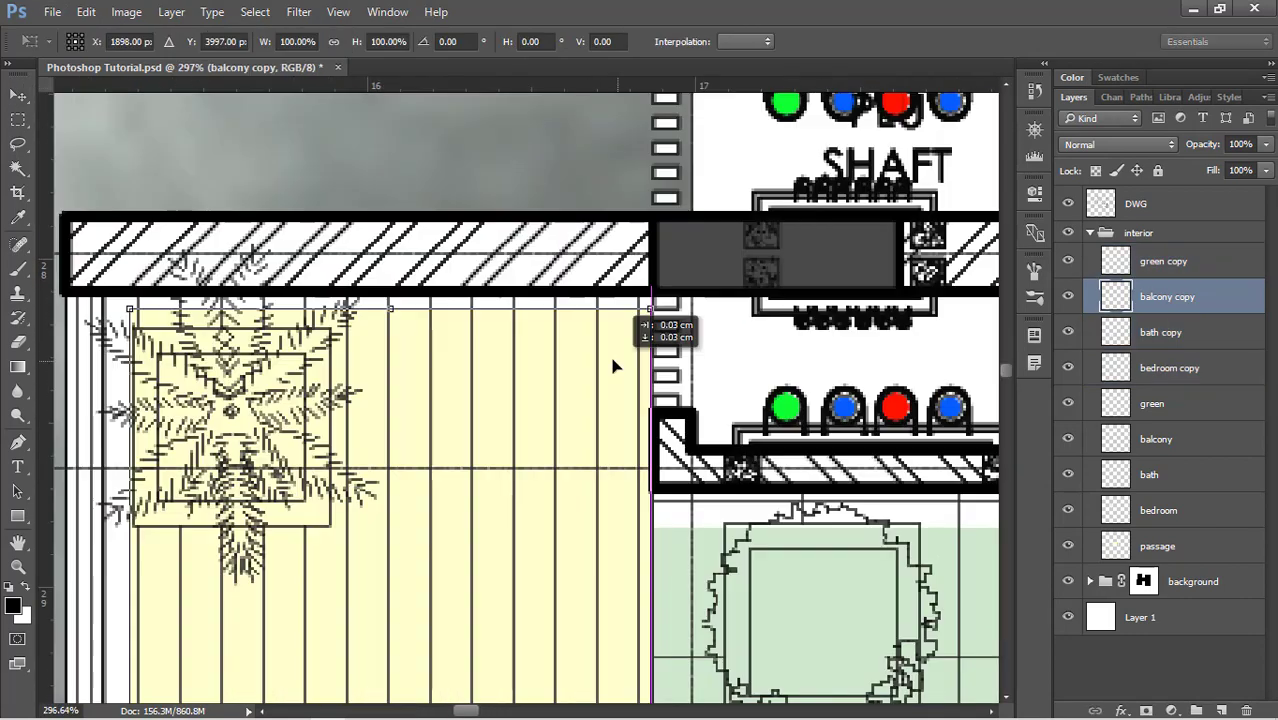
pyautogui.moveTo(611, 347); pyautogui.dragTo(605, 336)
pyautogui.scroll(-4, 640, 95)
pyautogui.scroll(-8, 532, 228)
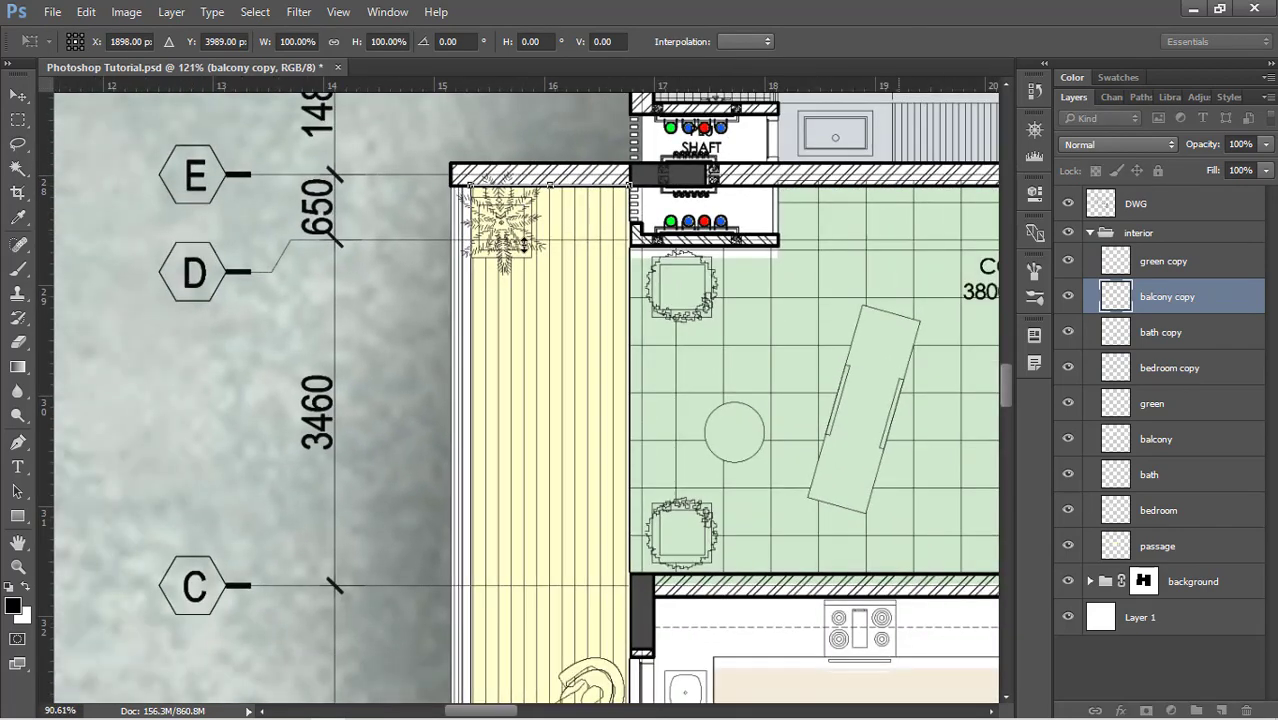
pyautogui.press('Return')
pyautogui.scroll(-3, 430, 543)
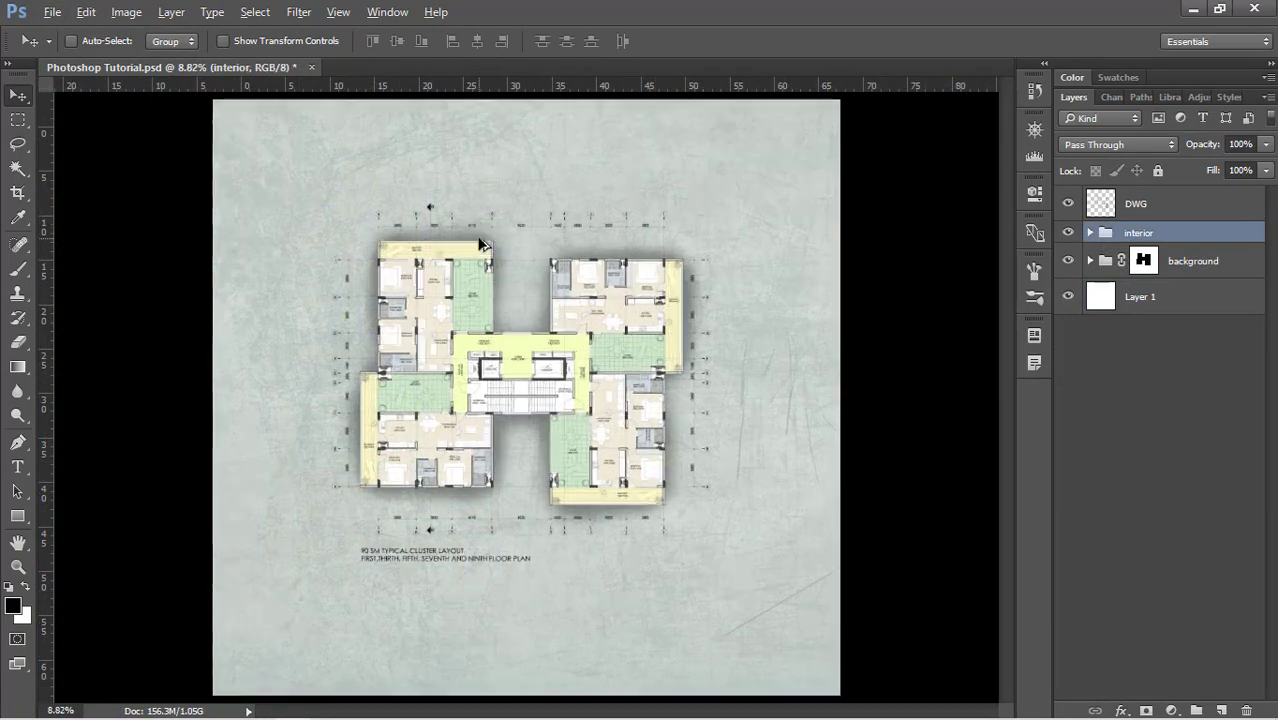
pyautogui.scroll(5, 480, 244)
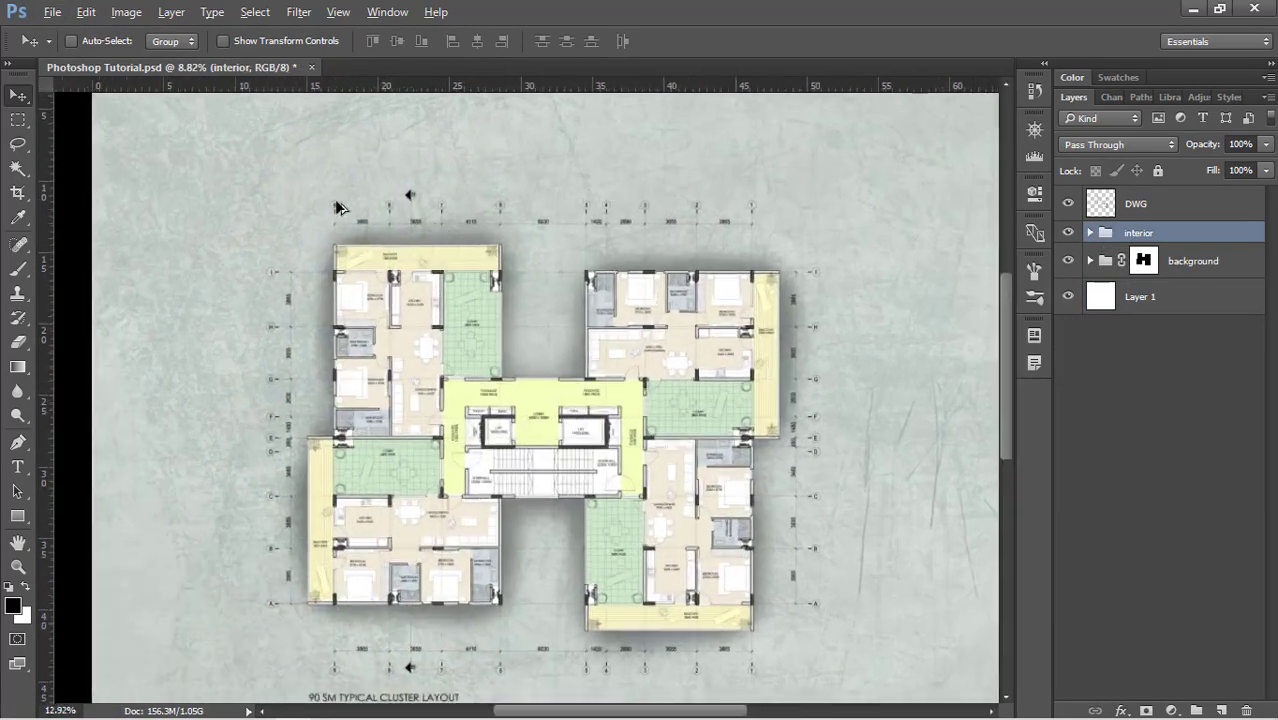
pyautogui.scroll(2, 733, 405)
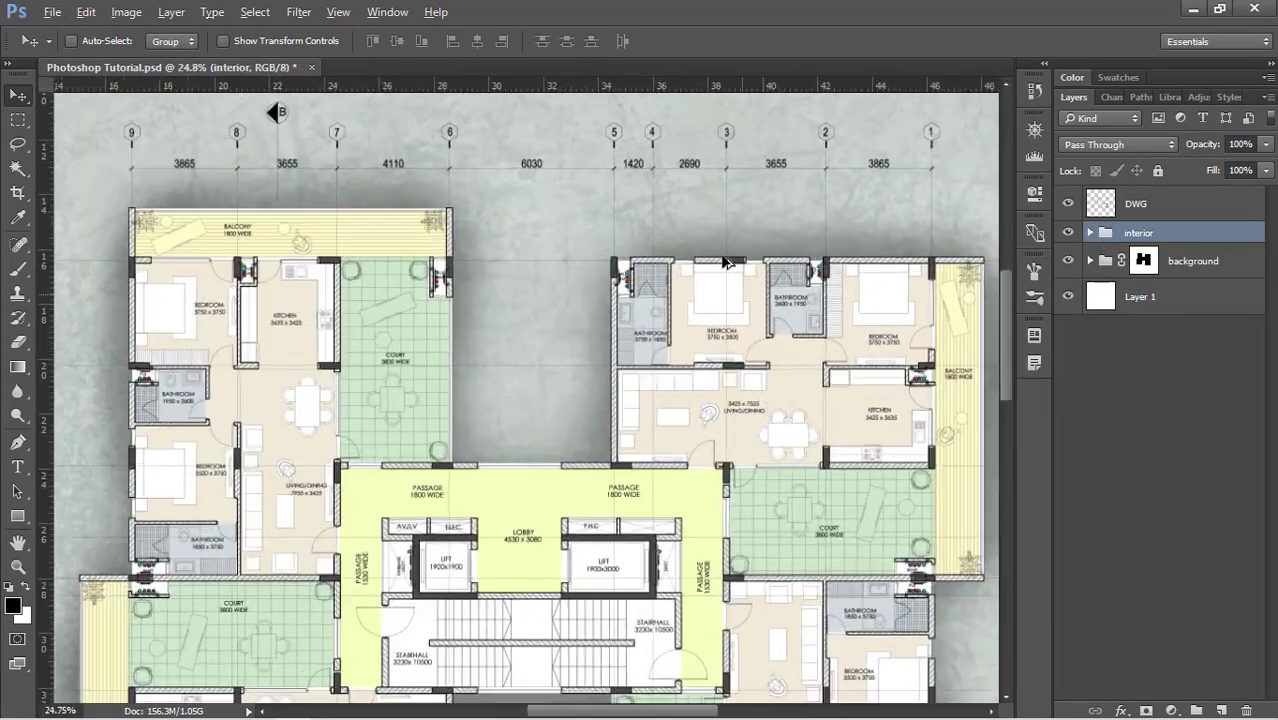
# Step: Review the finished colour fills across all four flats, including the court and balcony of the lower flat
pyautogui.scroll(-1, 533, 189)
pyautogui.scroll(-2, 666, 198)
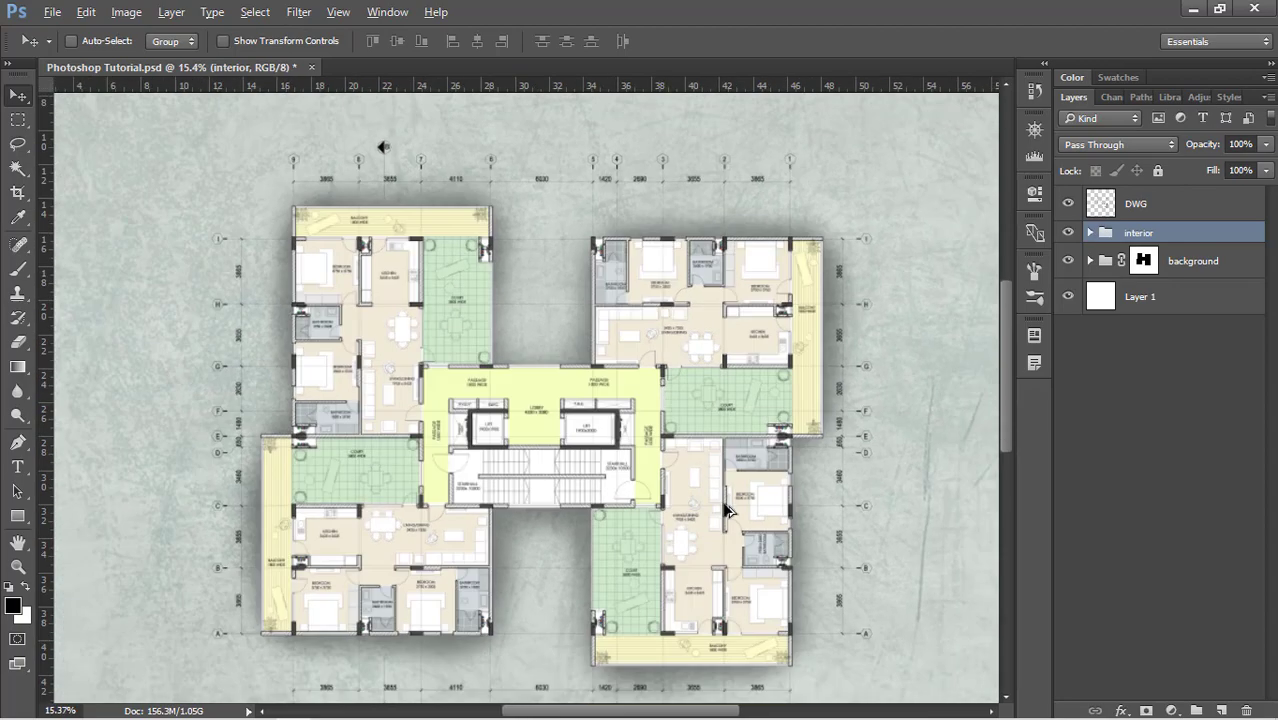
pyautogui.scroll(2, 799, 251)
pyautogui.scroll(-2, 642, 613)
pyautogui.scroll(2, 643, 600)
pyautogui.scroll(2, 790, 556)
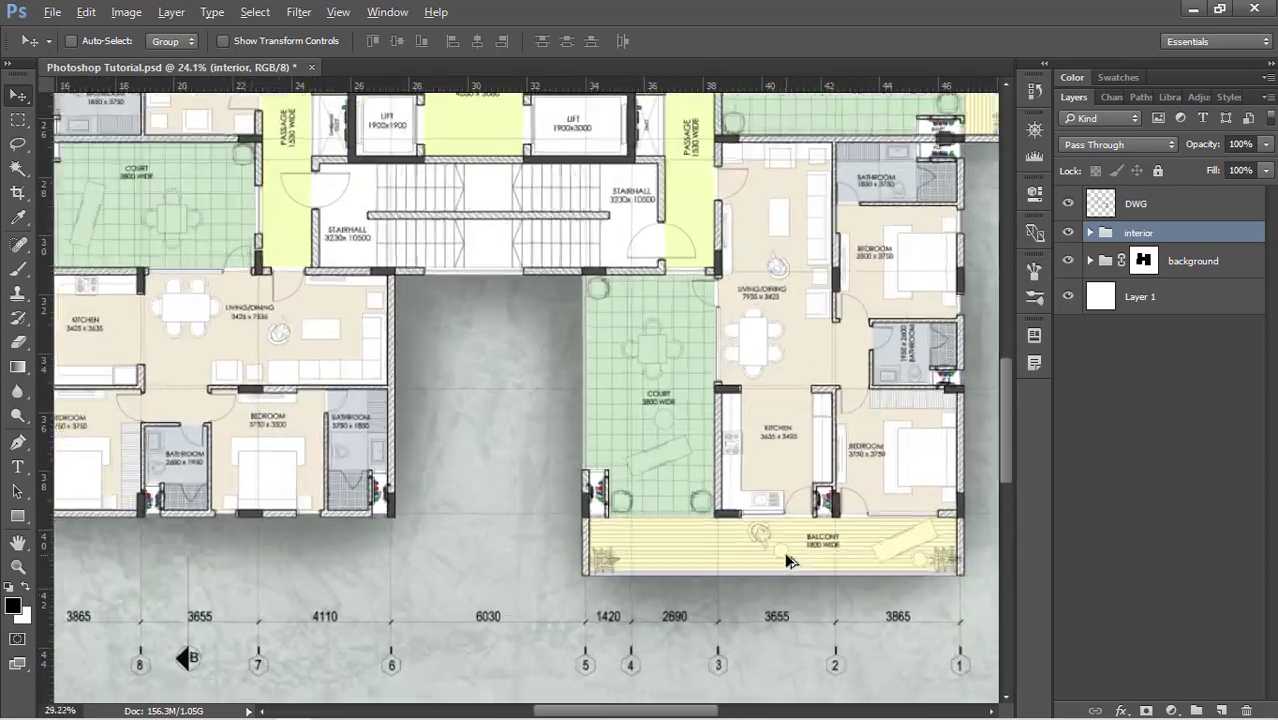
pyautogui.scroll(-3, 795, 556)
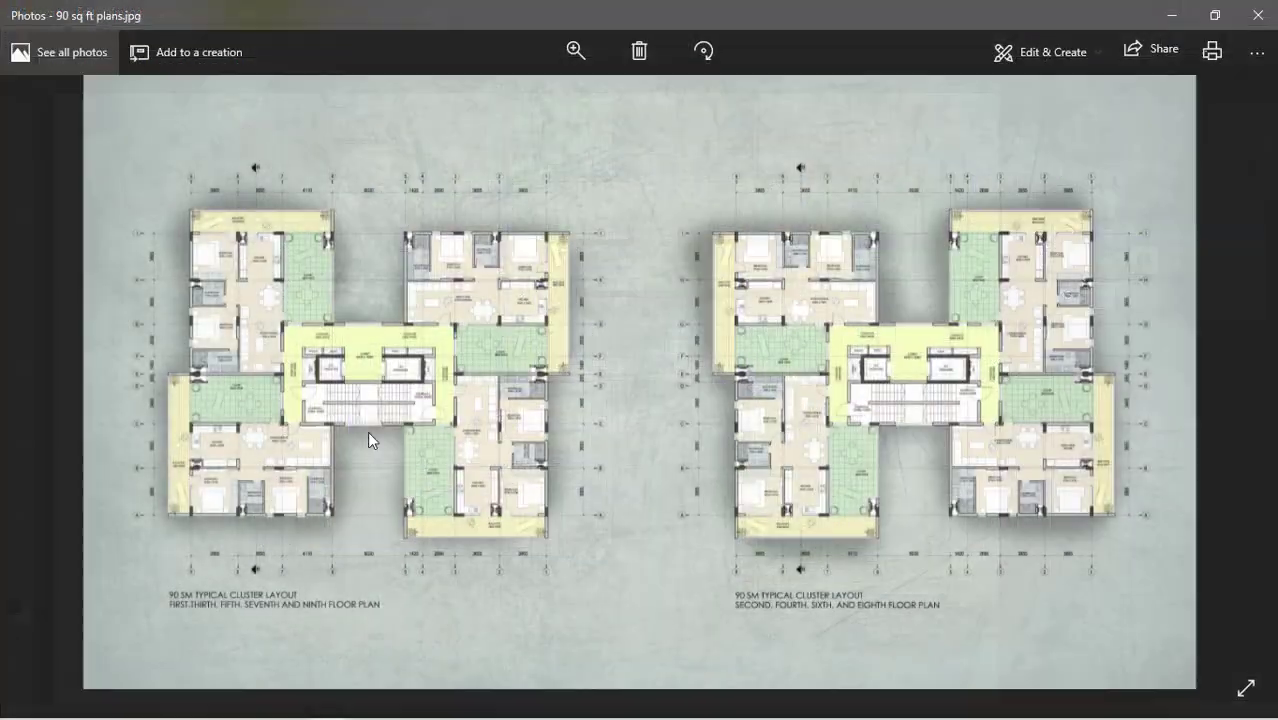
# Step: View the exported image 90 sq ft plans.jpg in Photos and examine both typical cluster layouts with their titles, grid lines and room colours
pyautogui.scroll(4, 216, 589)
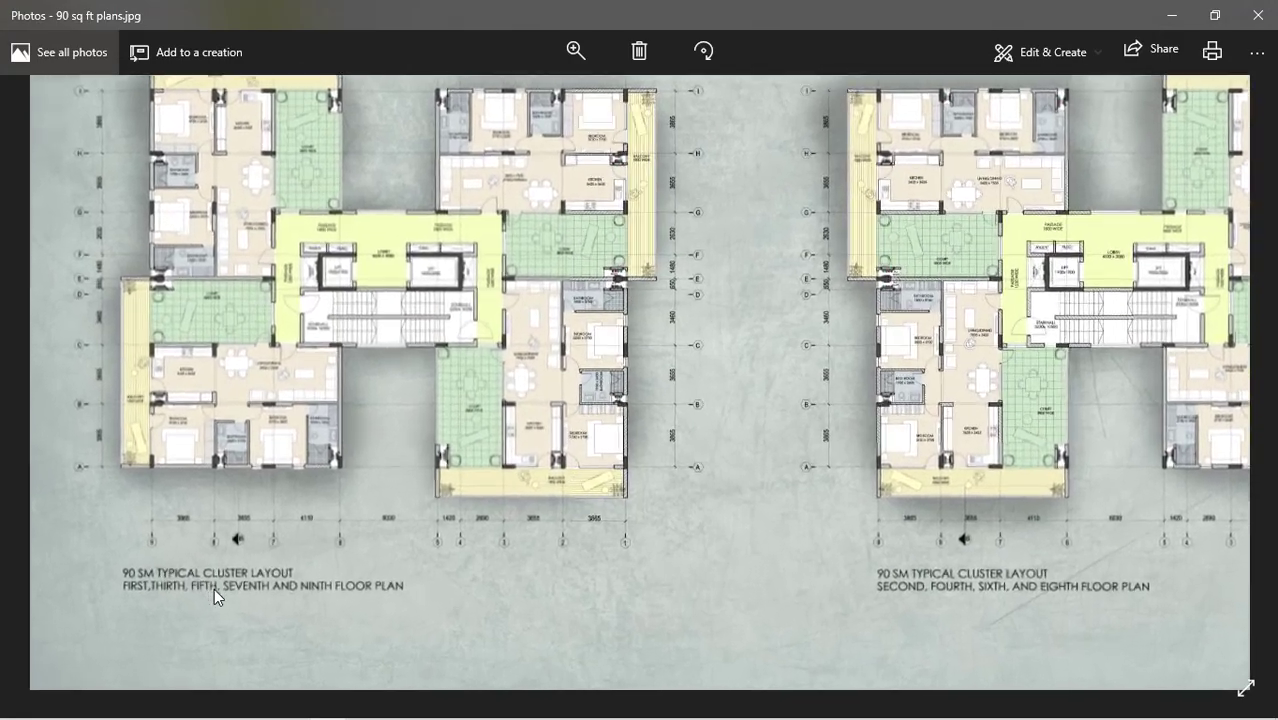
pyautogui.scroll(5, 424, 296)
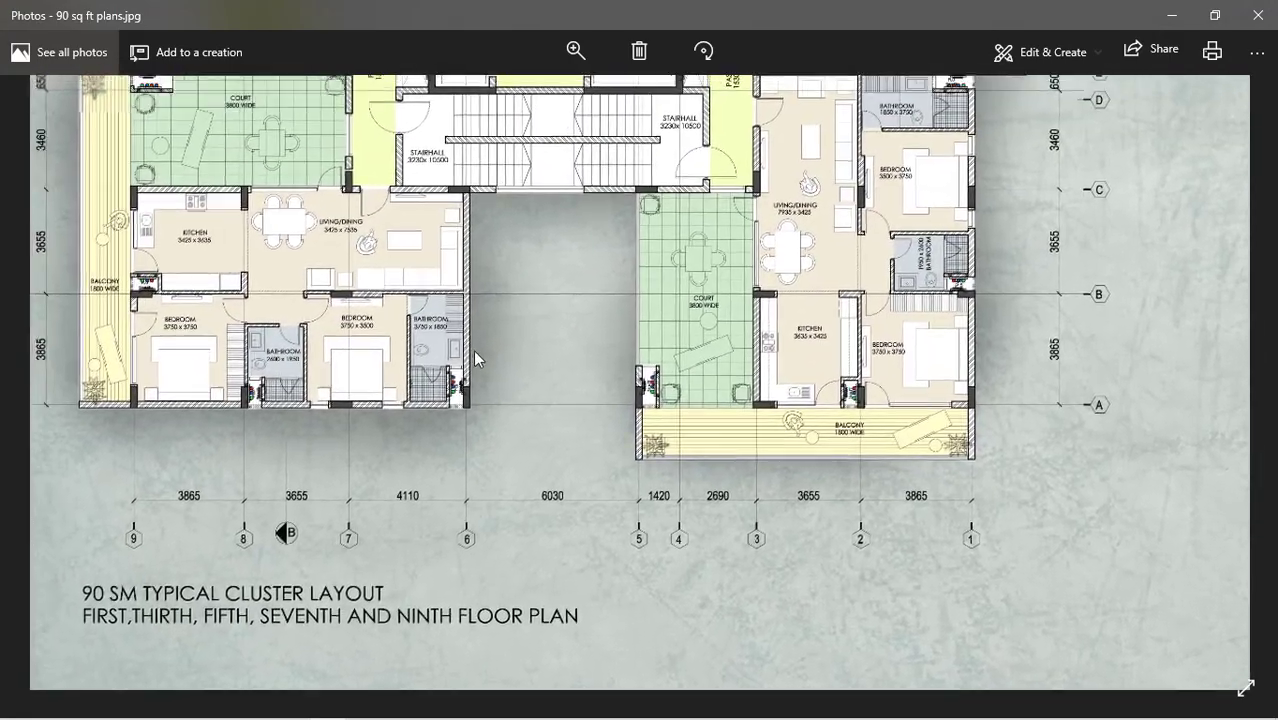
pyautogui.scroll(5, 612, 129)
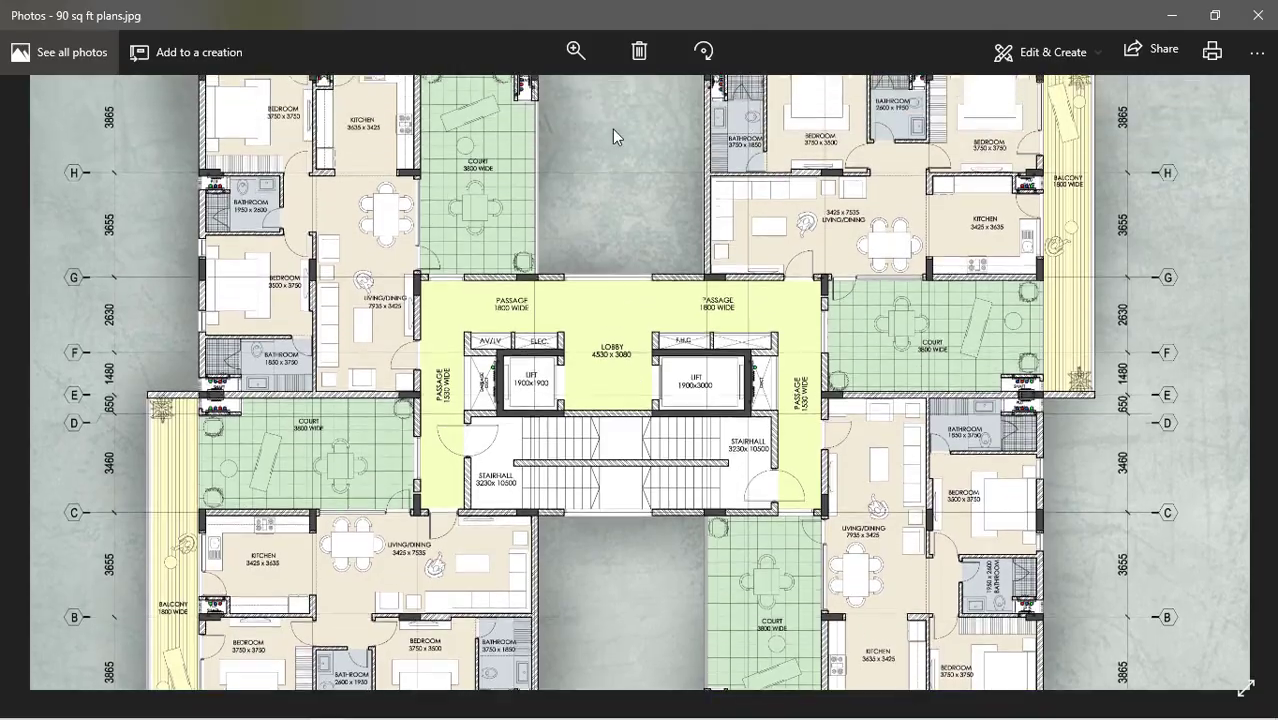
pyautogui.scroll(-3, 608, 305)
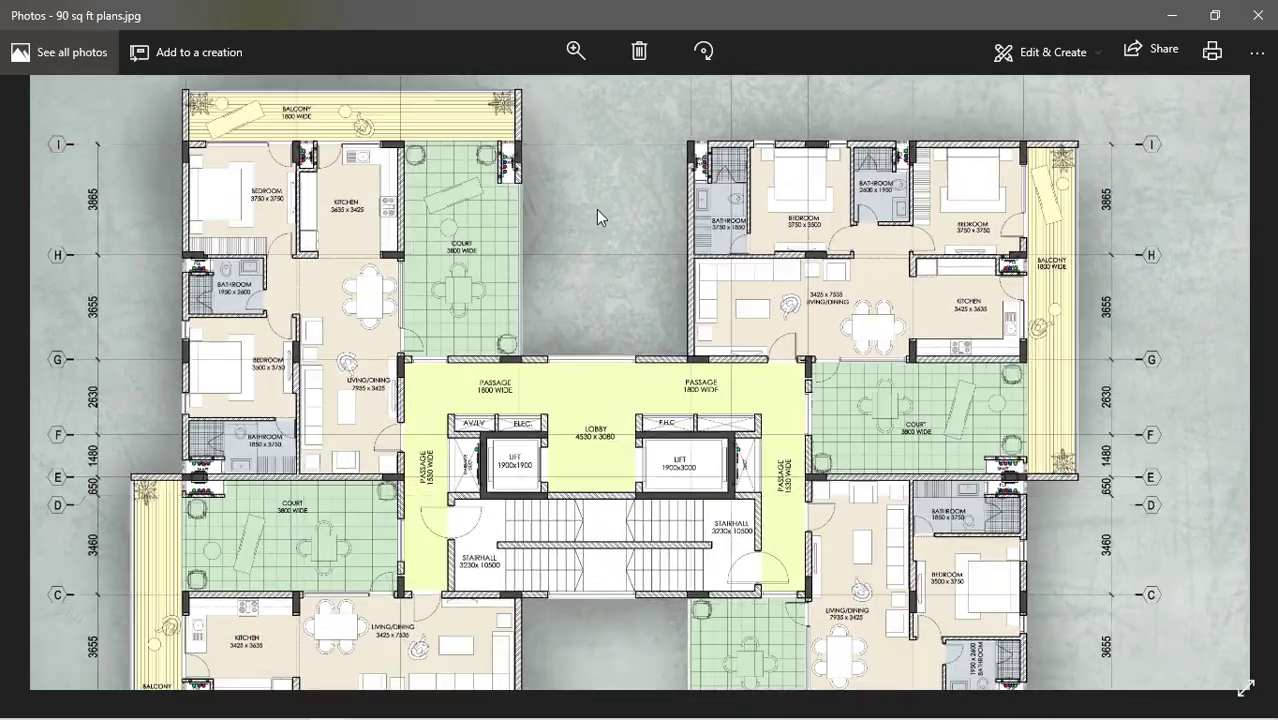
pyautogui.scroll(2, 597, 248)
pyautogui.hscroll(7, 718, 330)
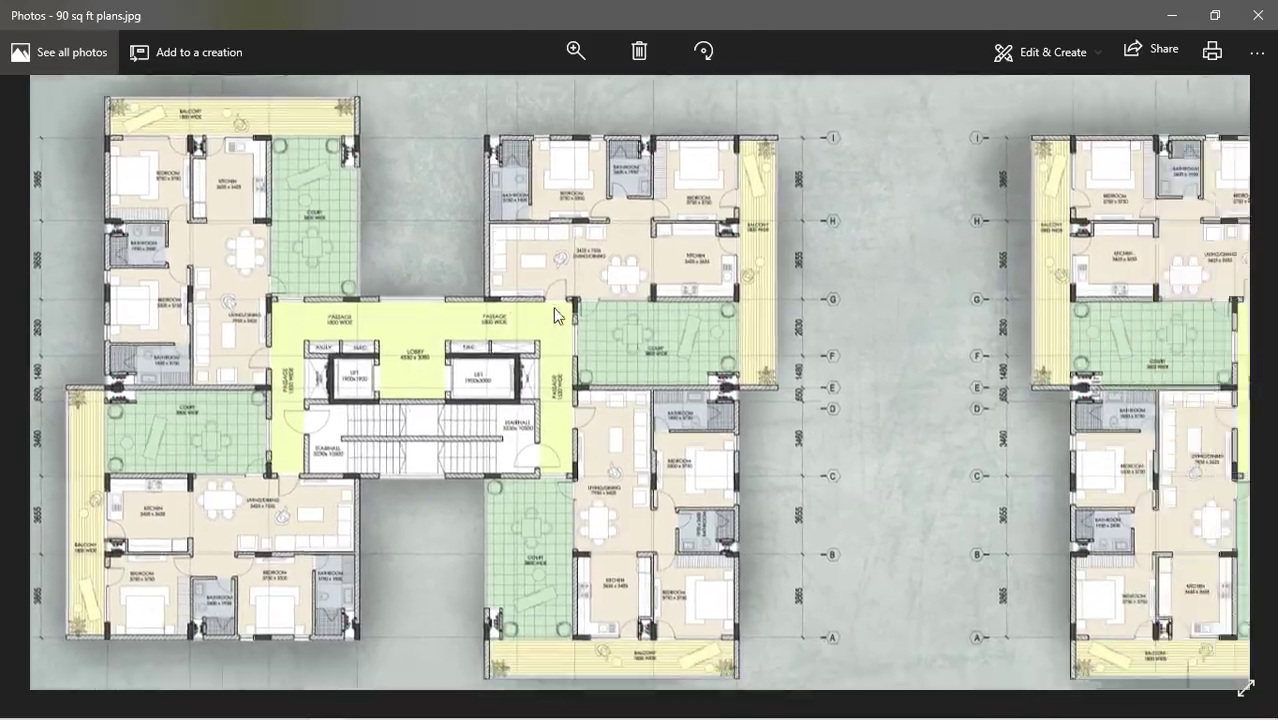
pyautogui.hscroll(2, 829, 338)
pyautogui.scroll(3, 839, 370)
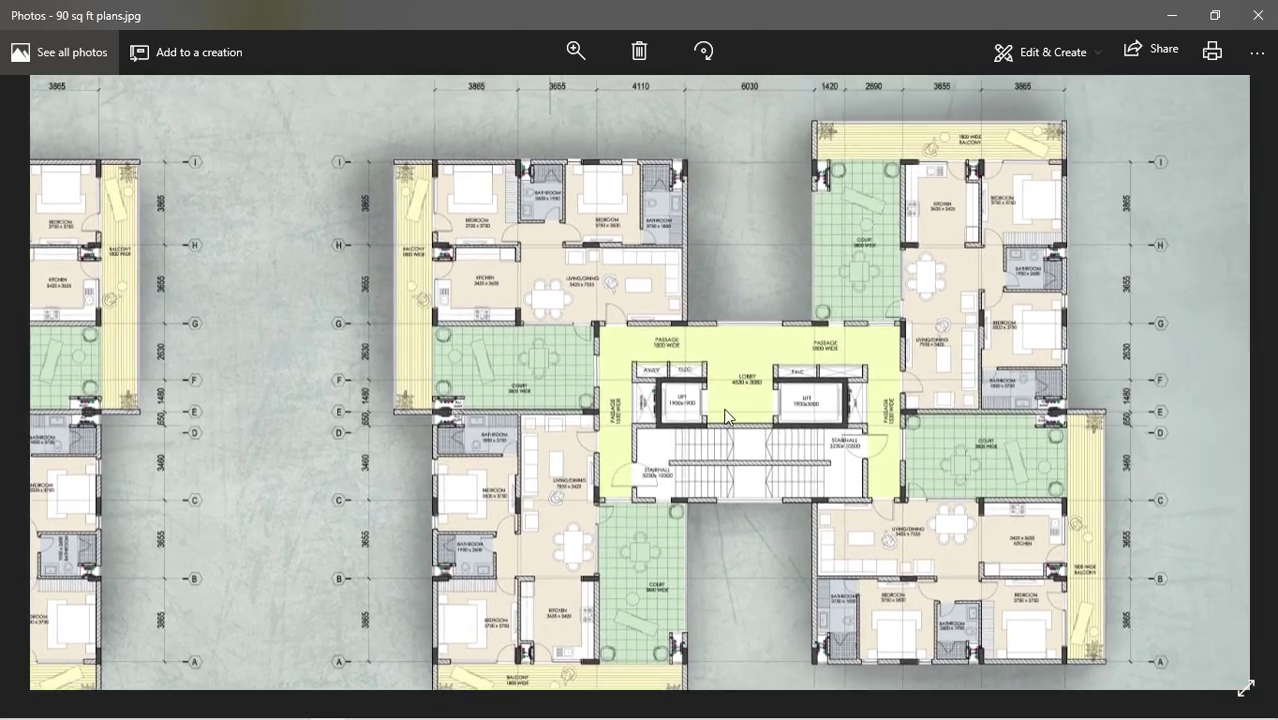
pyautogui.scroll(-3, 849, 406)
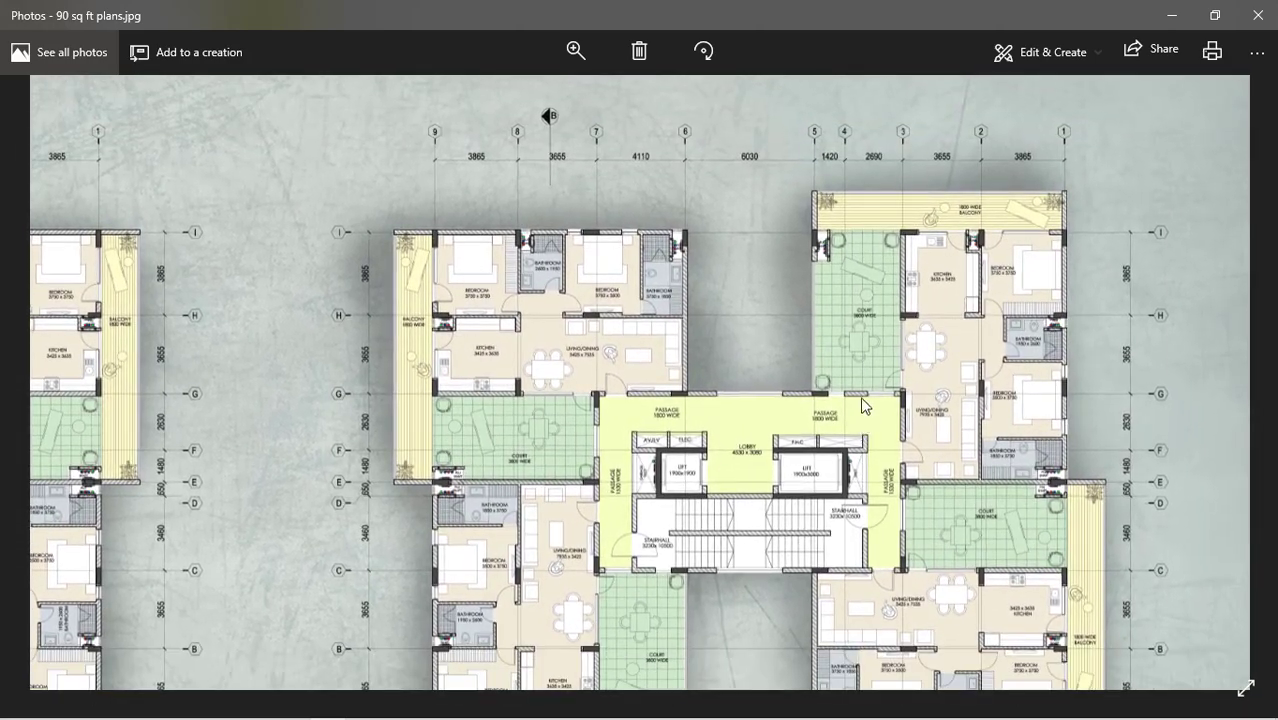
pyautogui.scroll(-3, 838, 453)
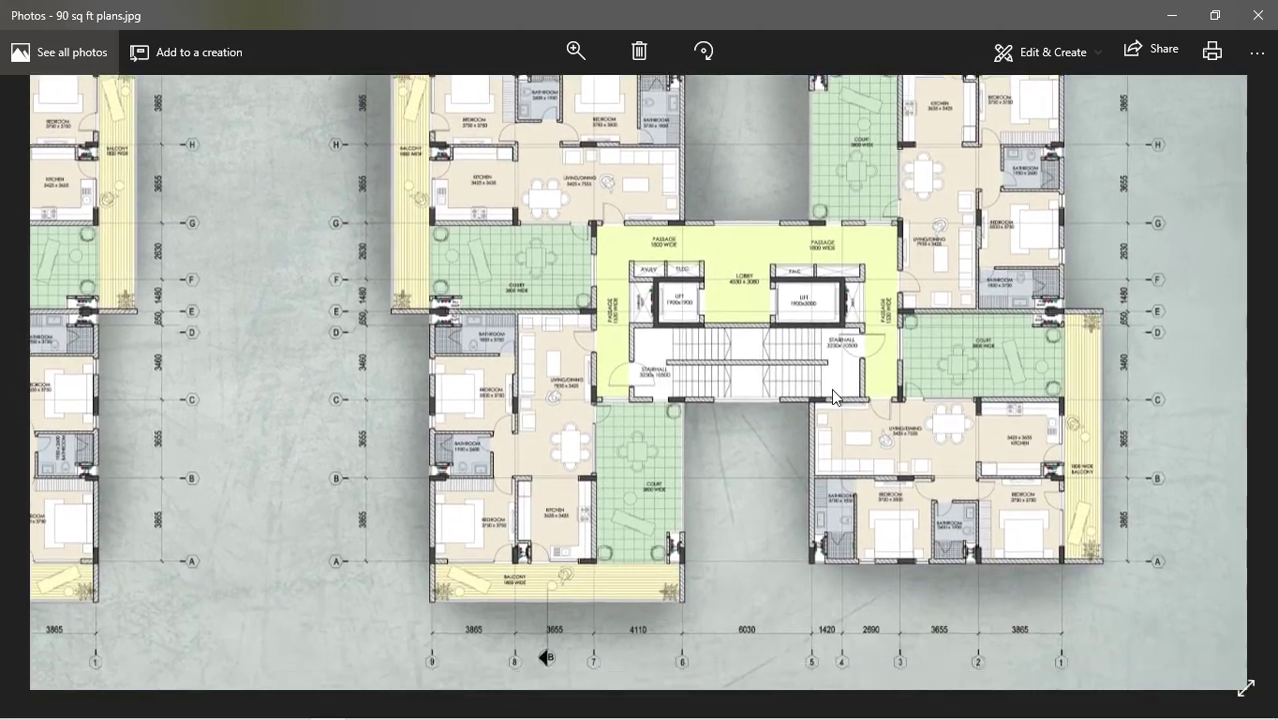